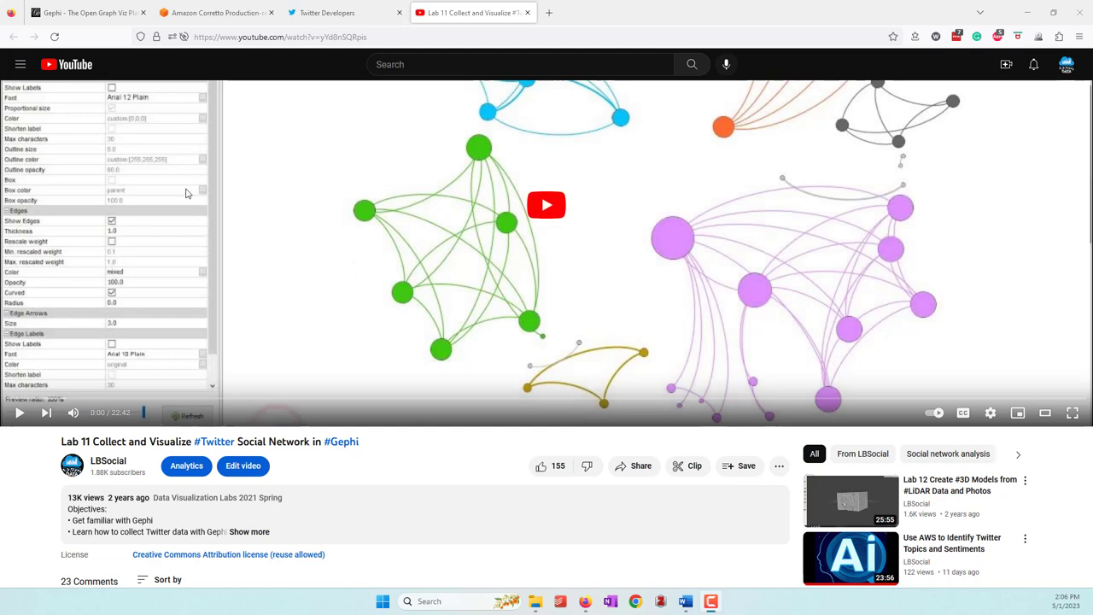
Switch from the YouTube lab video to the Gephi homepage at gephi.org
{"action": "left_click", "coordinate": [67, 16]}
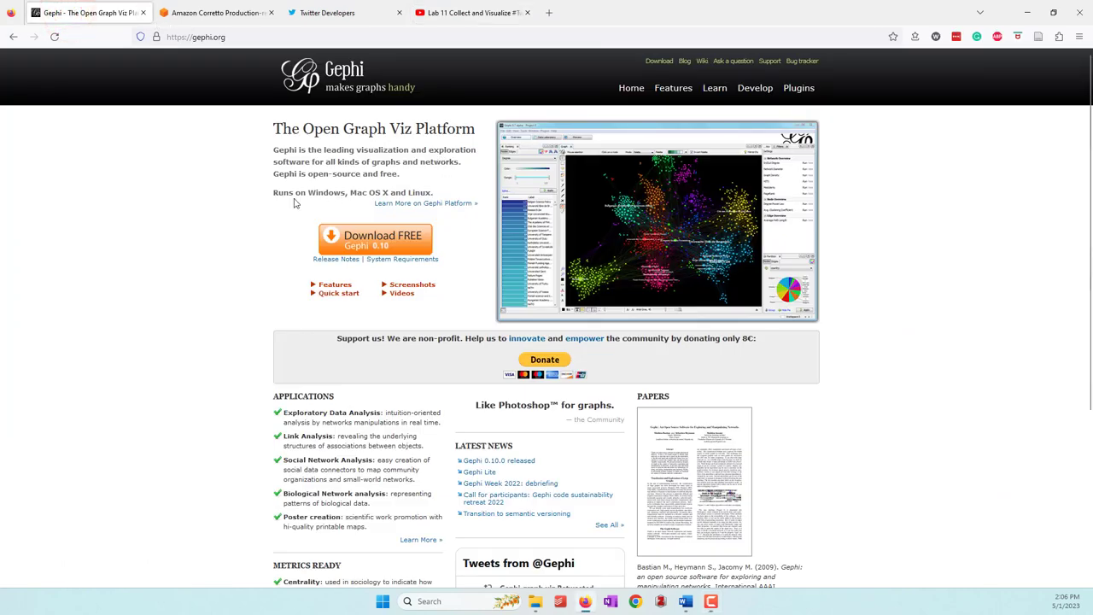
Download and install Gephi 0.10.1 for Windows, then bring up the Amazon Corretto page
{"action": "left_click", "coordinate": [380, 246]}
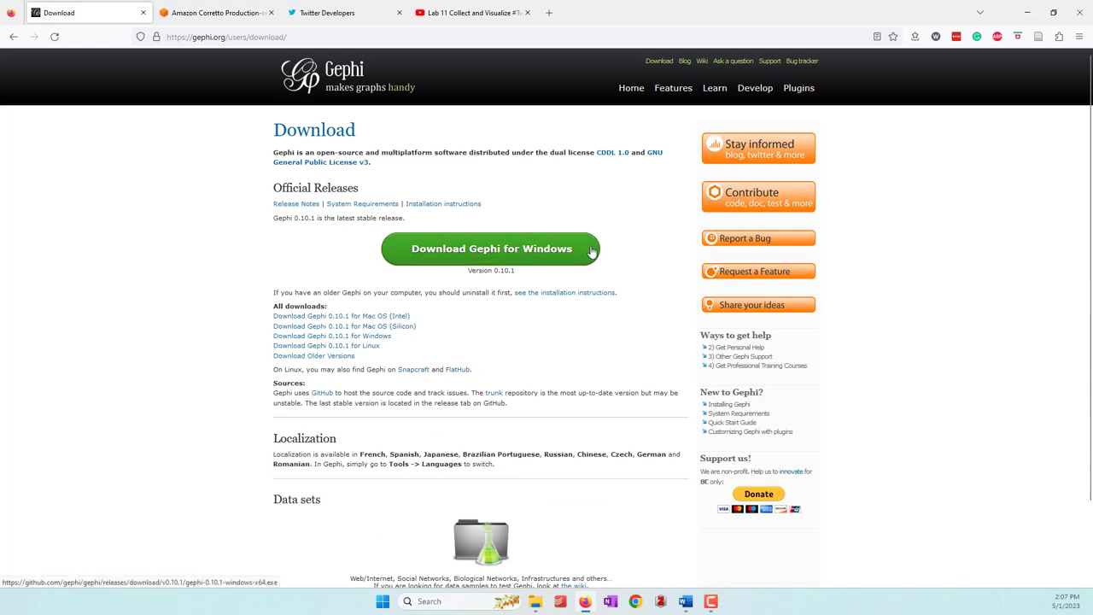
{"action": "left_click", "coordinate": [553, 247]}
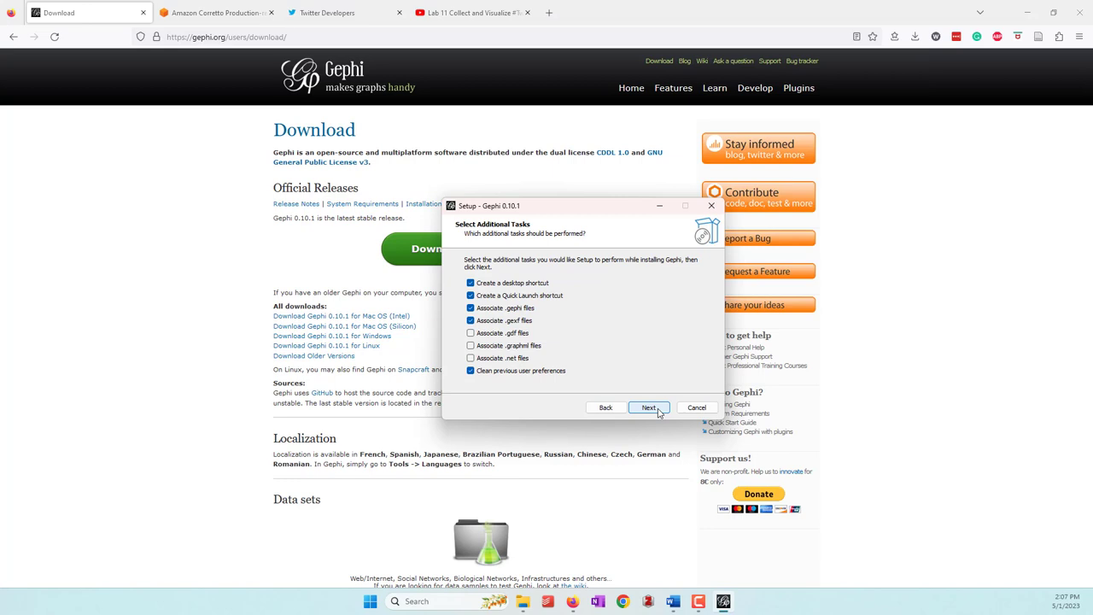
{"action": "left_click", "coordinate": [654, 409]}
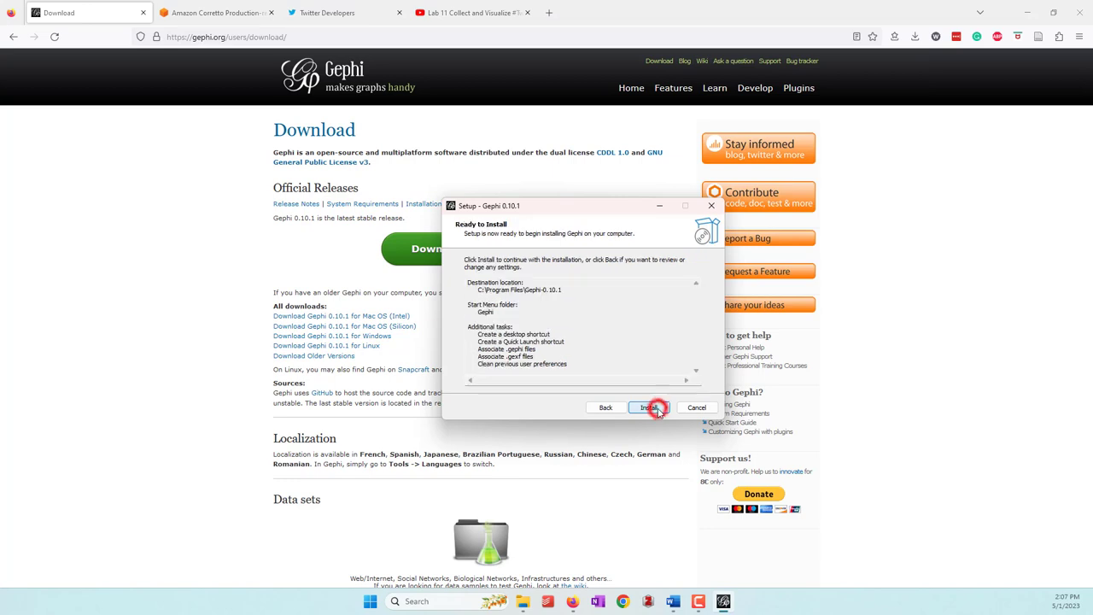
{"action": "left_click", "coordinate": [658, 410]}
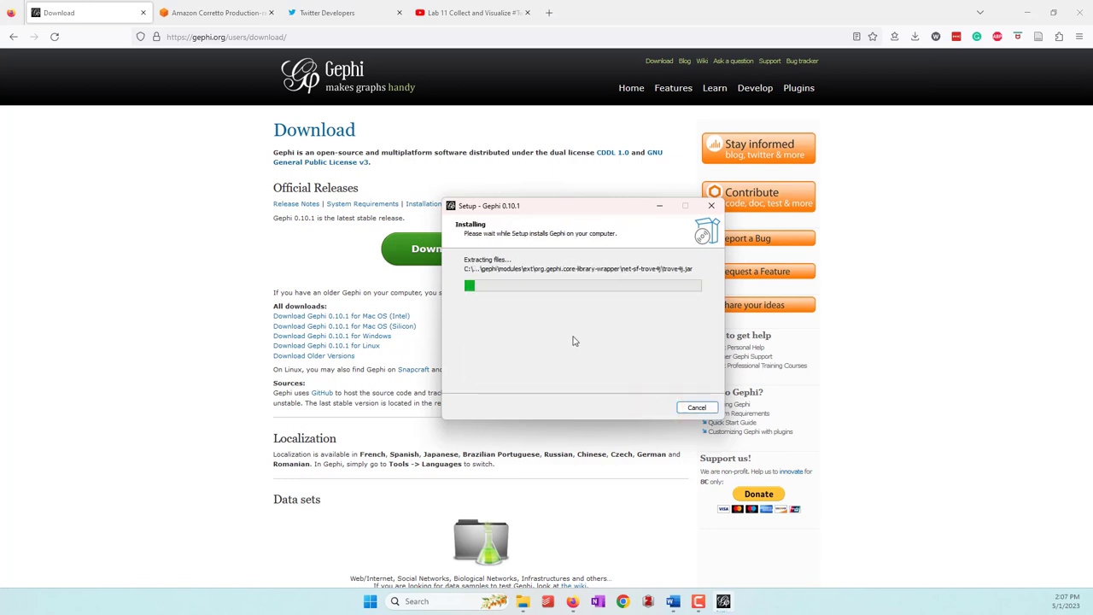
{"action": "left_click", "coordinate": [183, 248]}
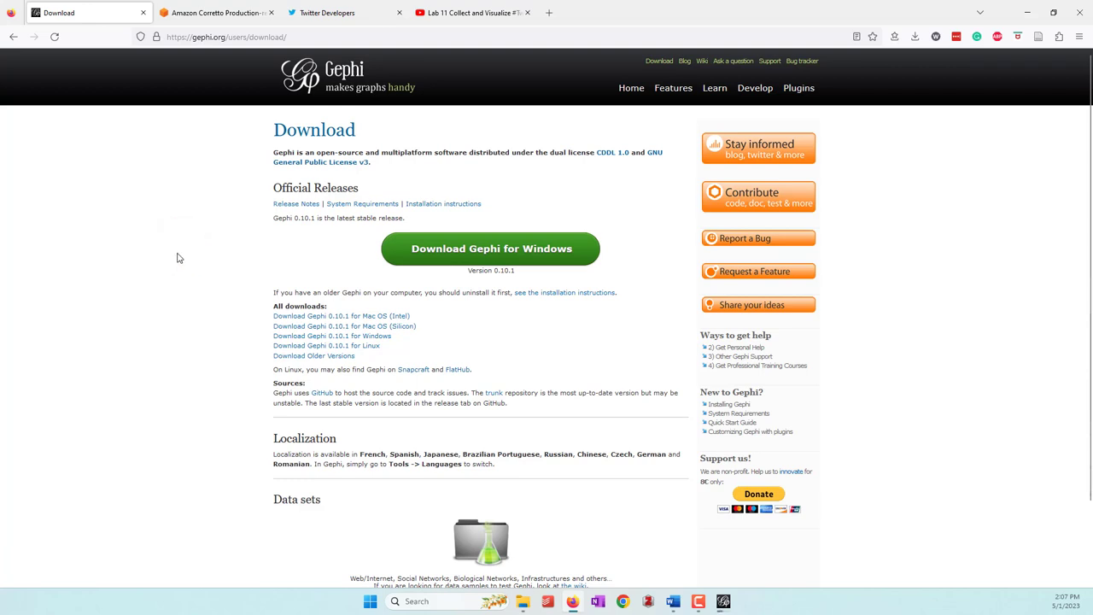
{"action": "left_click", "coordinate": [185, 13]}
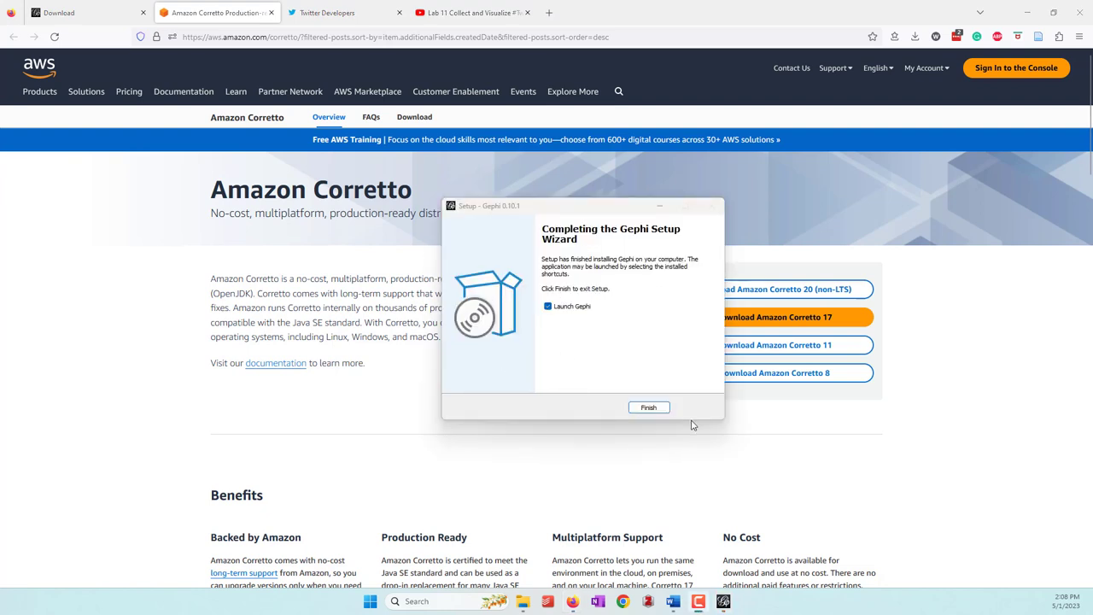
Finish the Gephi setup with Launch Gephi checked
{"action": "left_click", "coordinate": [649, 407]}
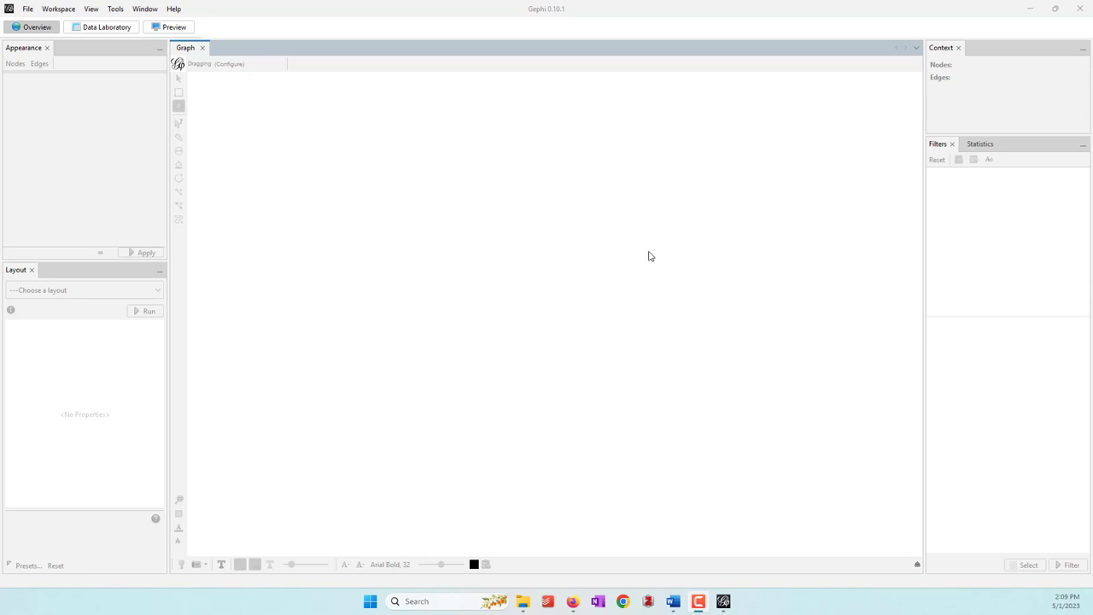
In Tools > Plugins > Available Plugins, search 'twitter' and mark Twitter Streaming Importer V2
{"action": "left_click", "coordinate": [115, 8]}
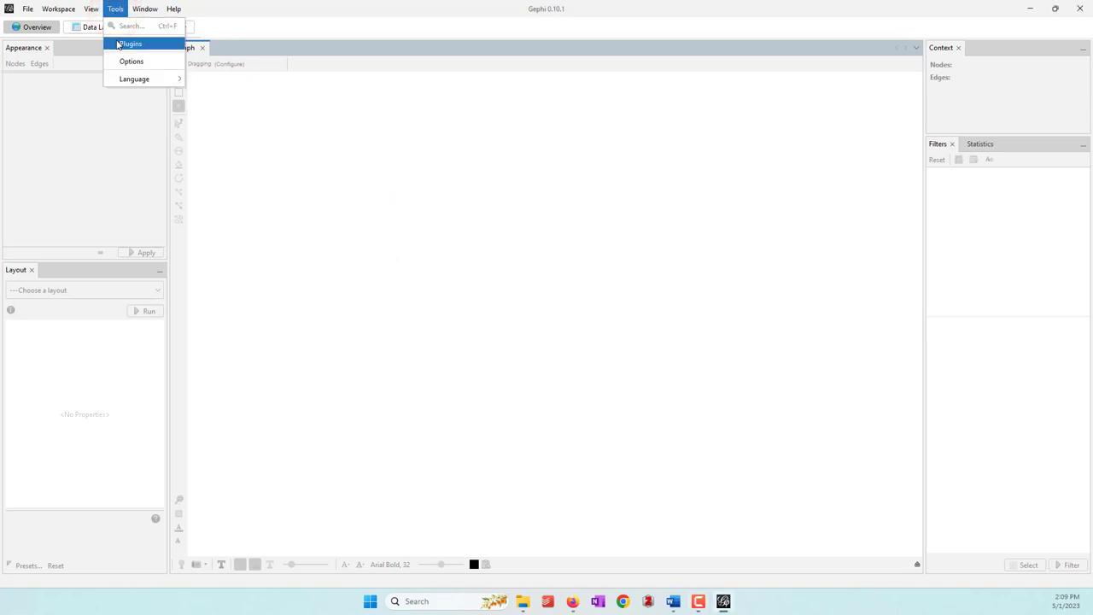
{"action": "left_click", "coordinate": [118, 44]}
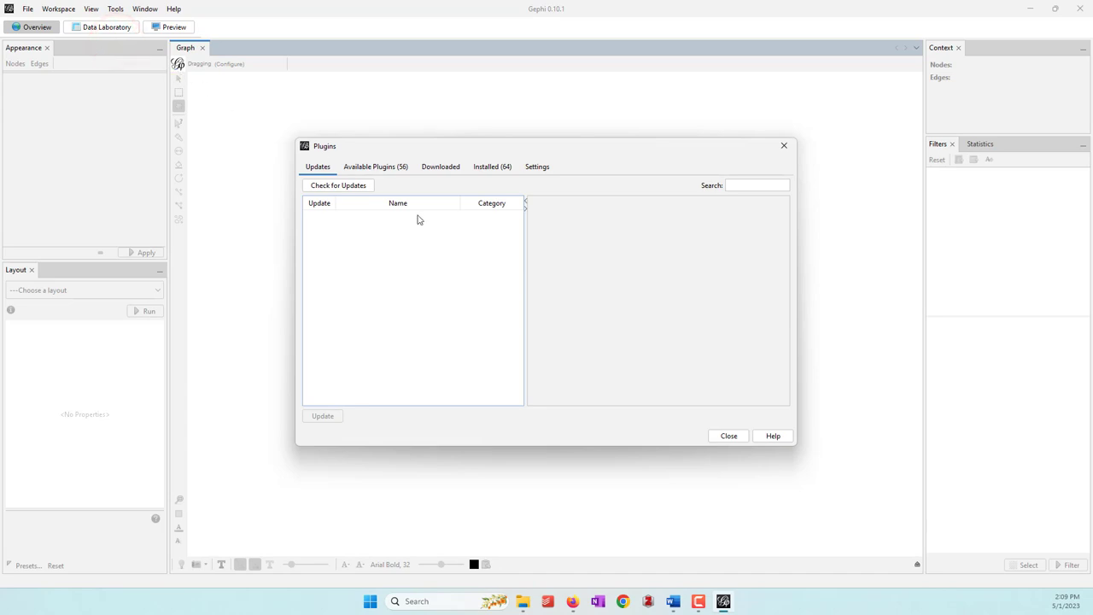
{"action": "left_click", "coordinate": [738, 185]}
{"action": "type", "text": "twitter"}
{"action": "left_click", "coordinate": [380, 167]}
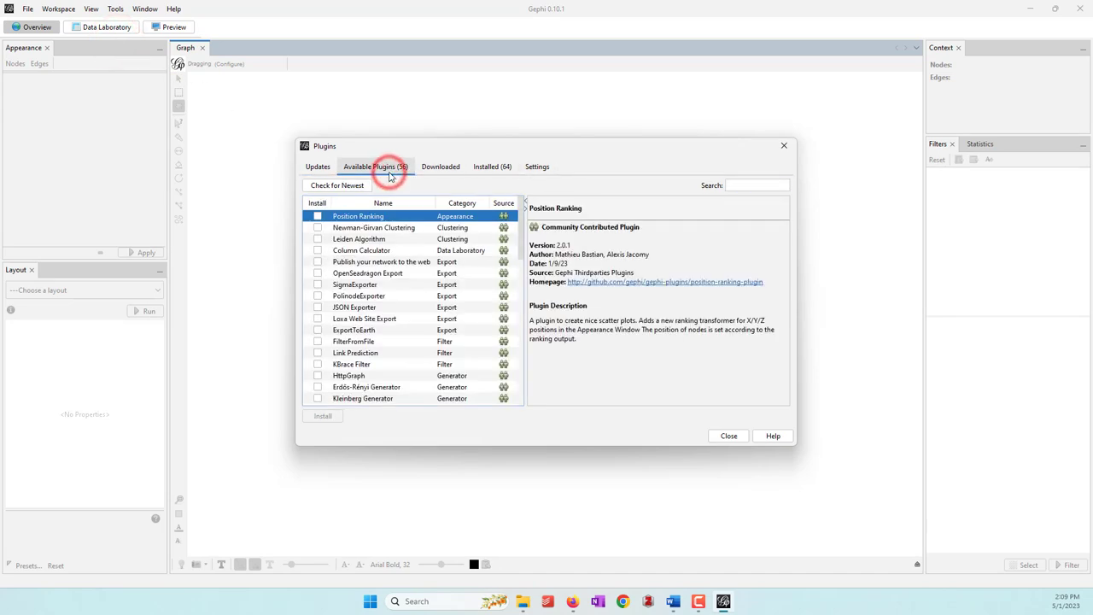
{"action": "left_click", "coordinate": [755, 185]}
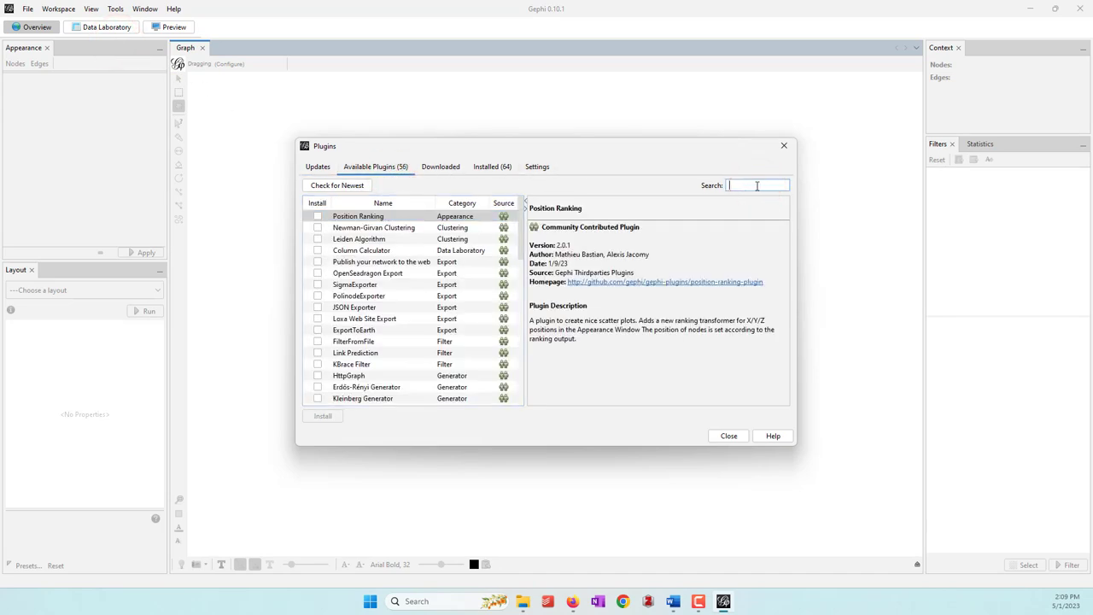
{"action": "type", "text": "twitter"}
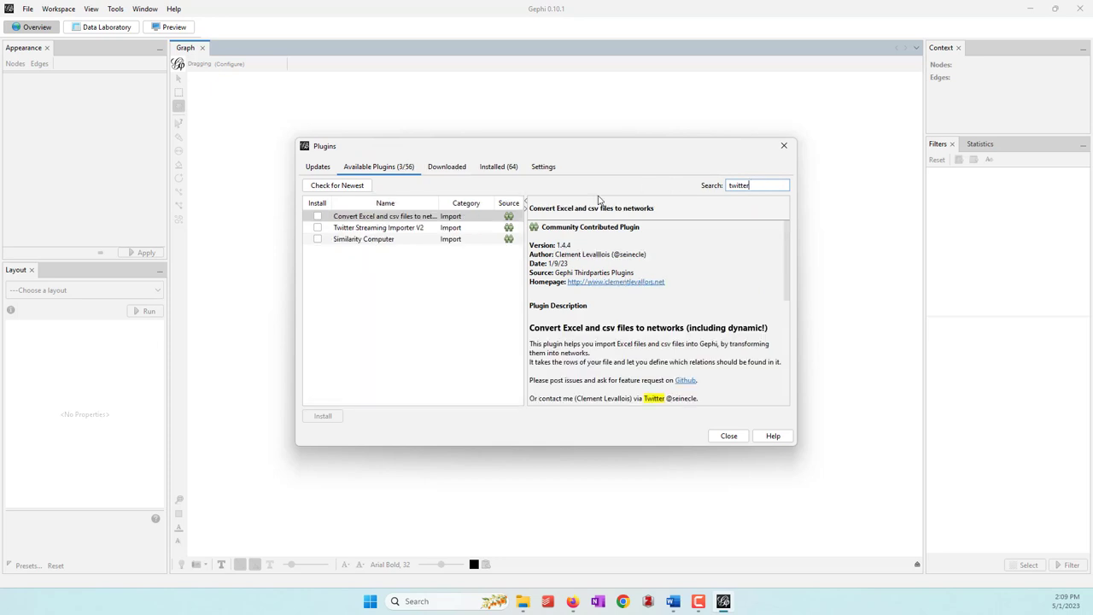
{"action": "left_click", "coordinate": [318, 227]}
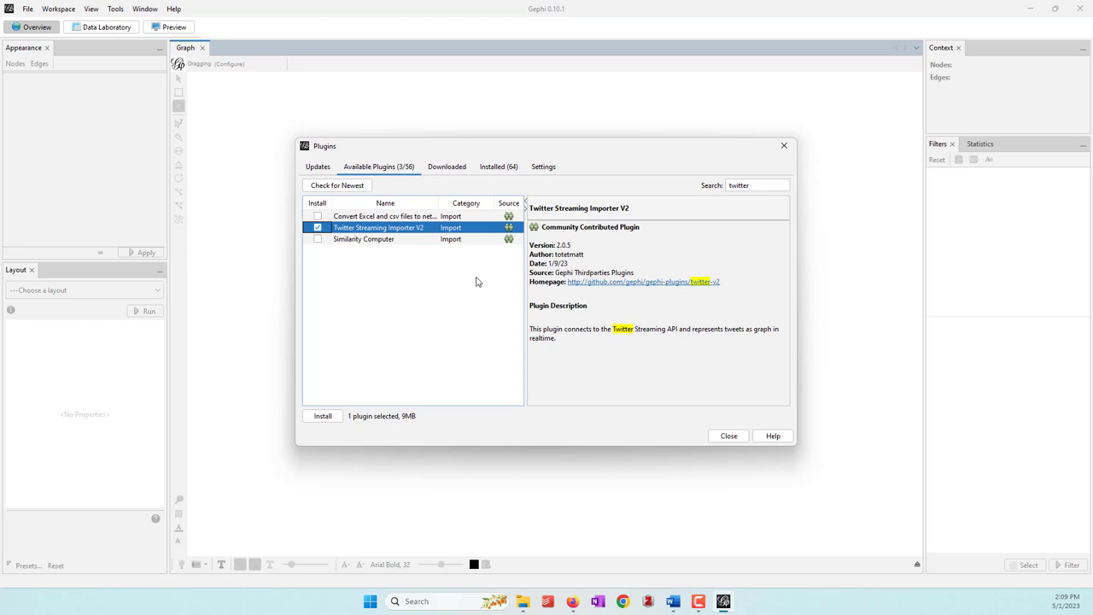
Also mark Circular Layout, install both plugins accepting the license, and restart Gephi
{"action": "left_click", "coordinate": [768, 181]}
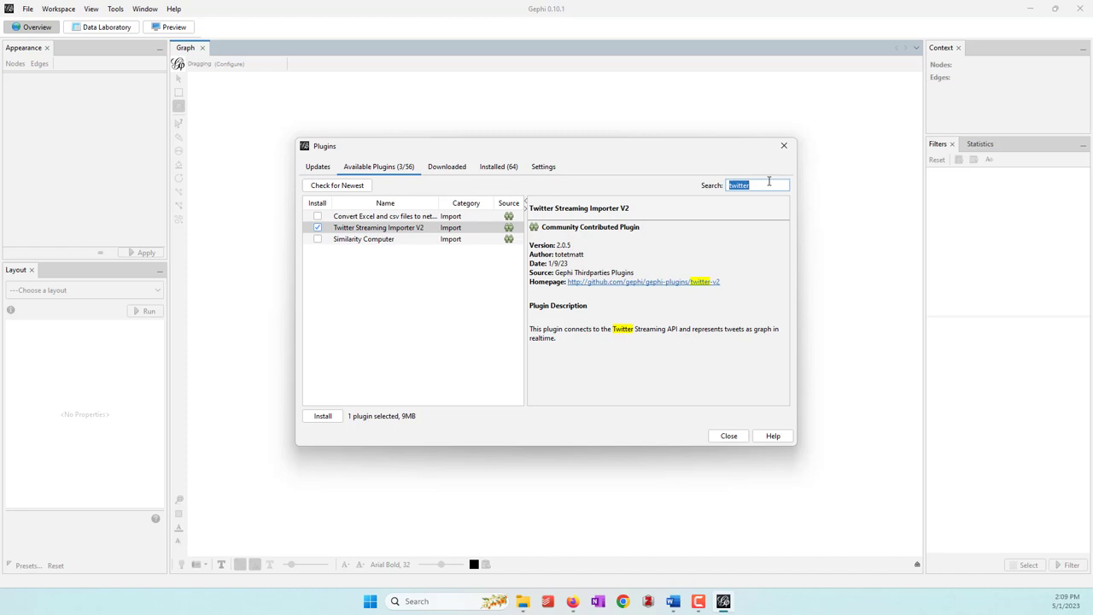
{"action": "type", "text": "circular"}
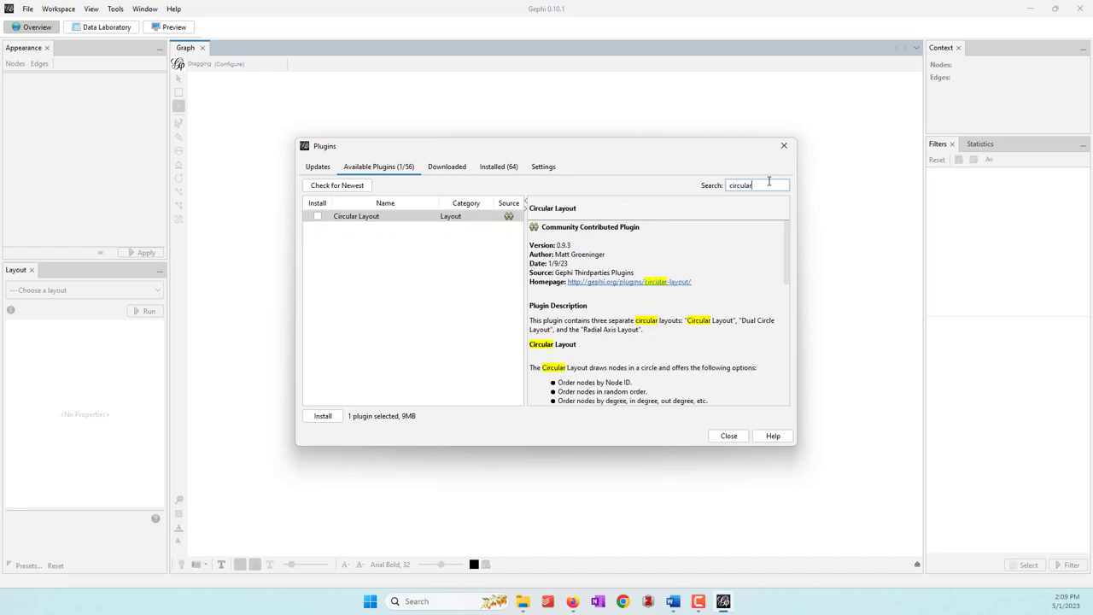
{"action": "left_click", "coordinate": [318, 216]}
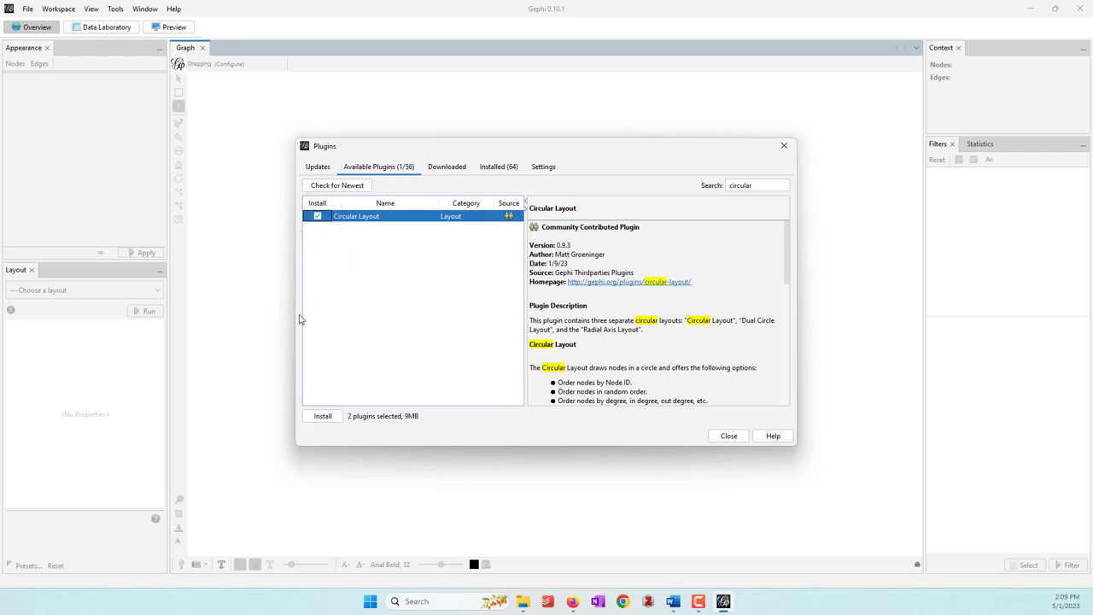
{"action": "left_click", "coordinate": [322, 417]}
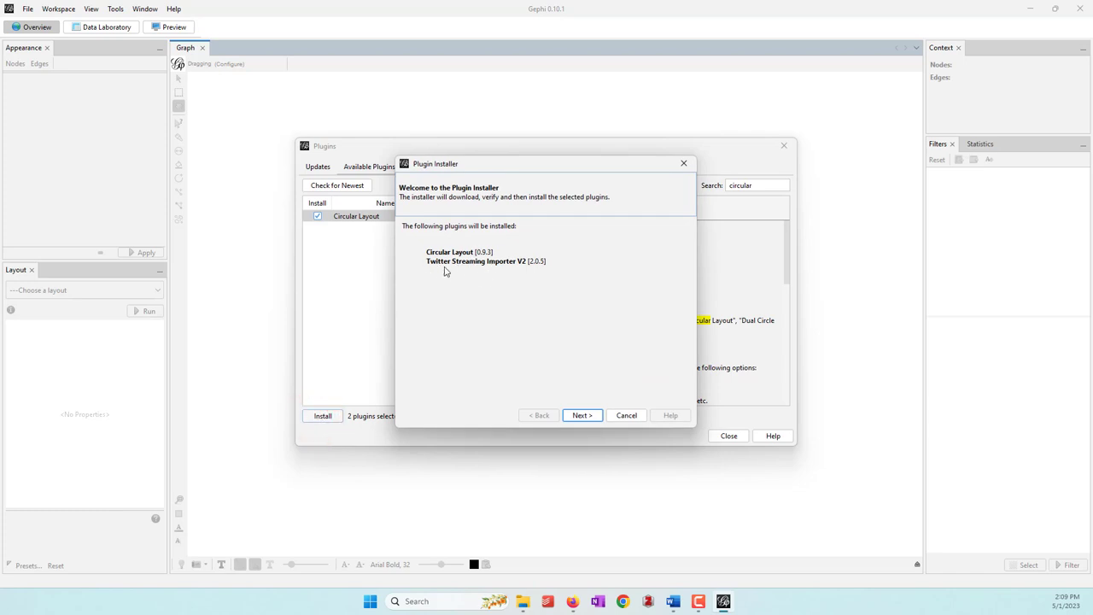
{"action": "left_click", "coordinate": [581, 416]}
{"action": "left_click", "coordinate": [483, 391]}
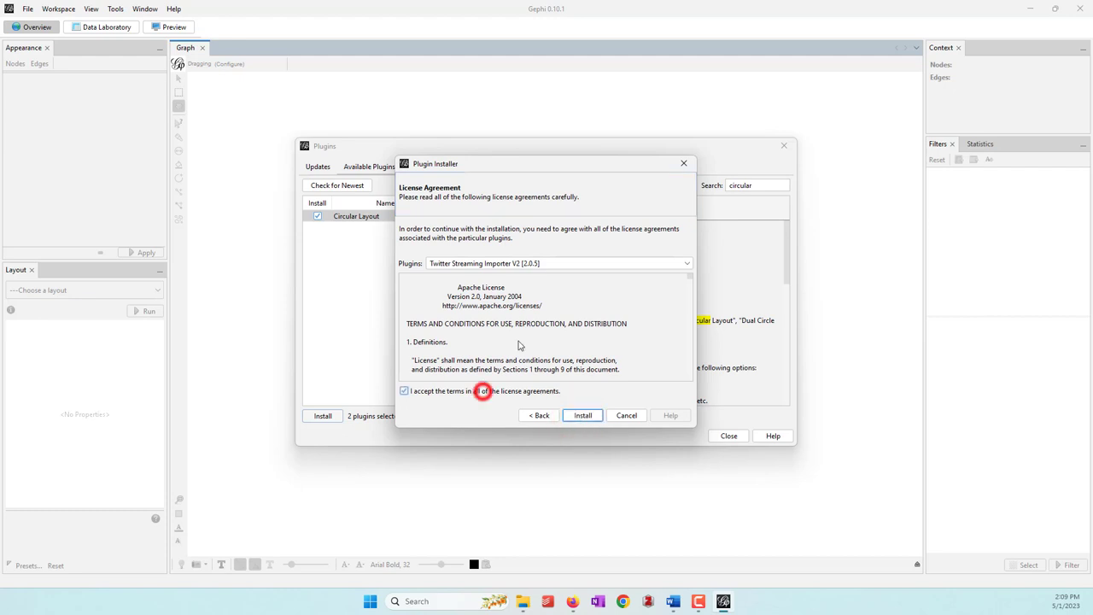
{"action": "left_click", "coordinate": [593, 421]}
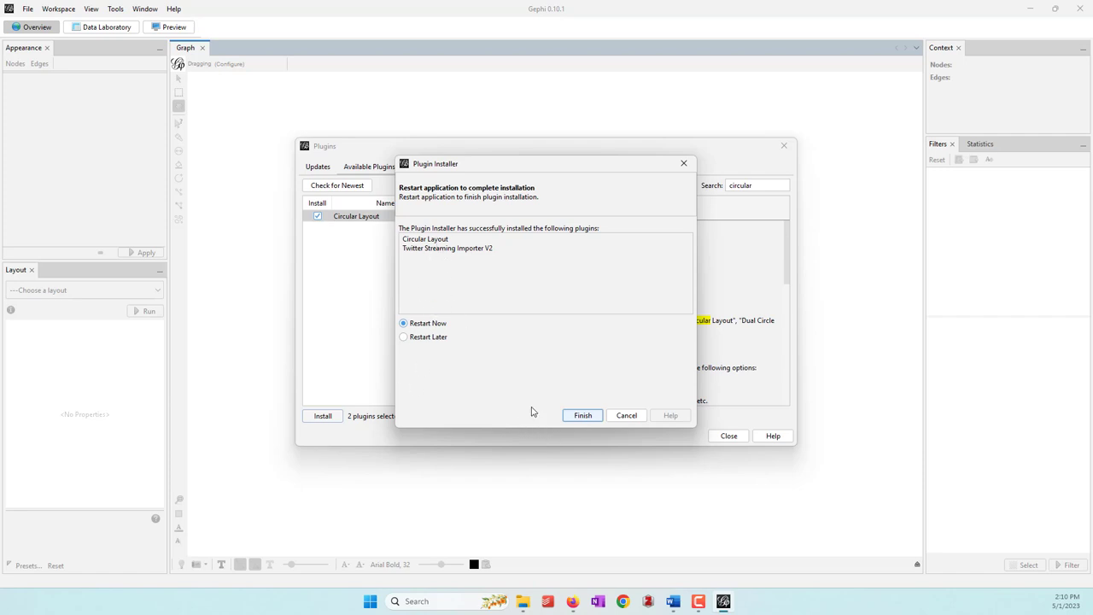
{"action": "left_click", "coordinate": [584, 416]}
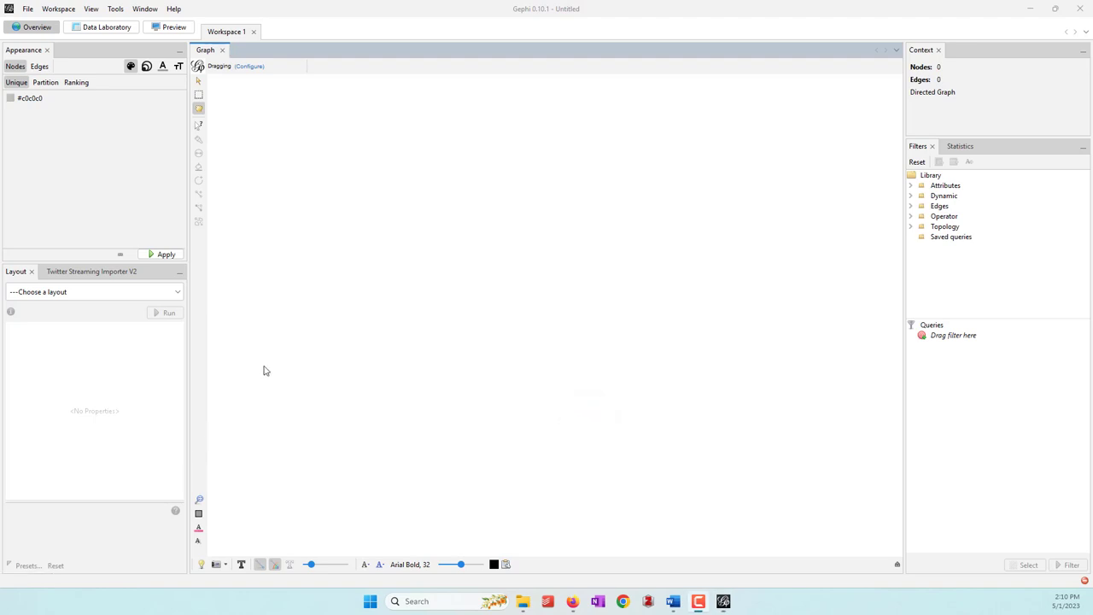
Widen the left panels, confirm Circular Layout in the Layout list, and show Twitter Streaming Importer V2
{"action": "left_click_drag", "start_coordinate": [188, 213], "coordinate": [335, 219]}
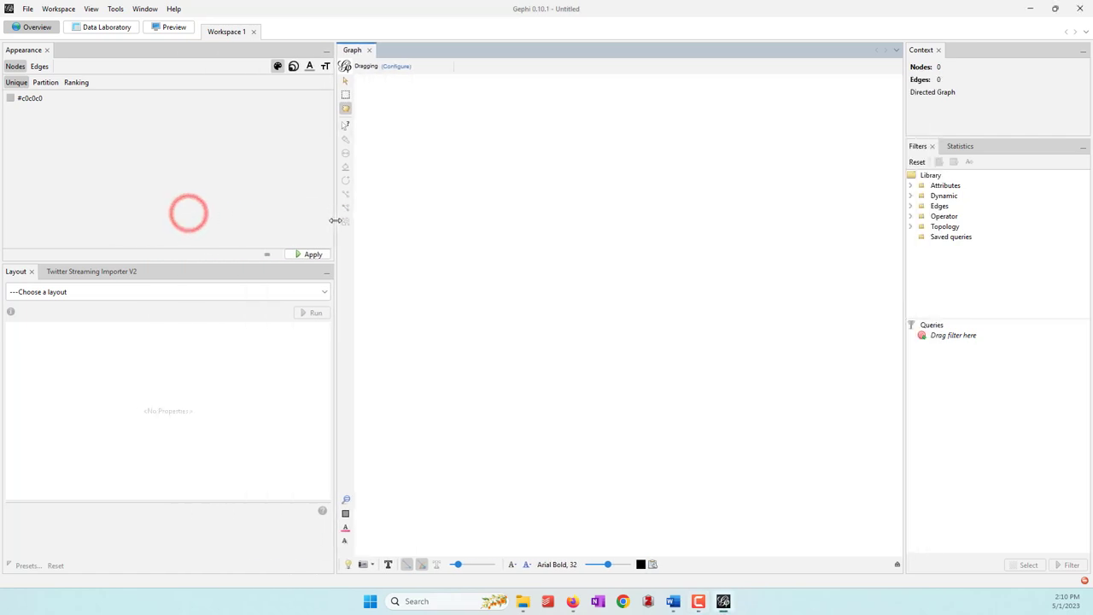
{"action": "left_click", "coordinate": [89, 271]}
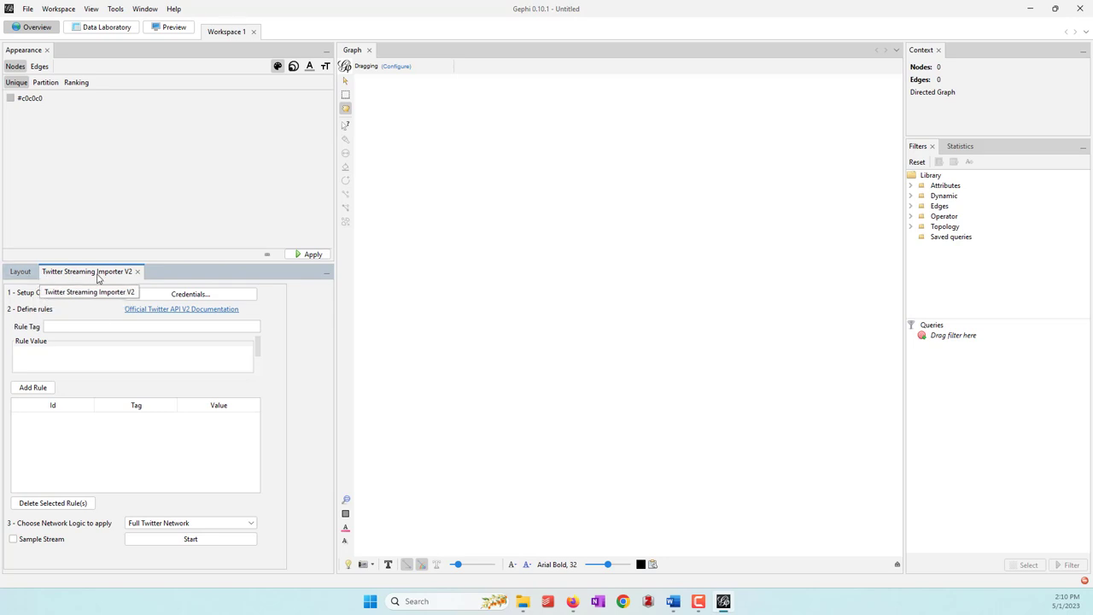
{"action": "left_click", "coordinate": [18, 273]}
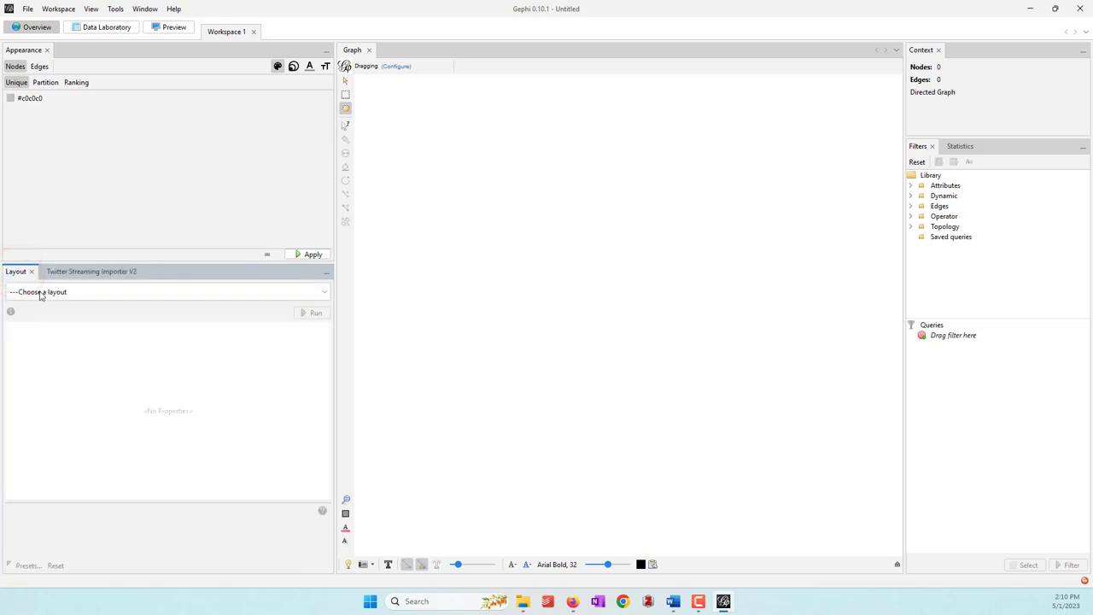
{"action": "left_click", "coordinate": [38, 292]}
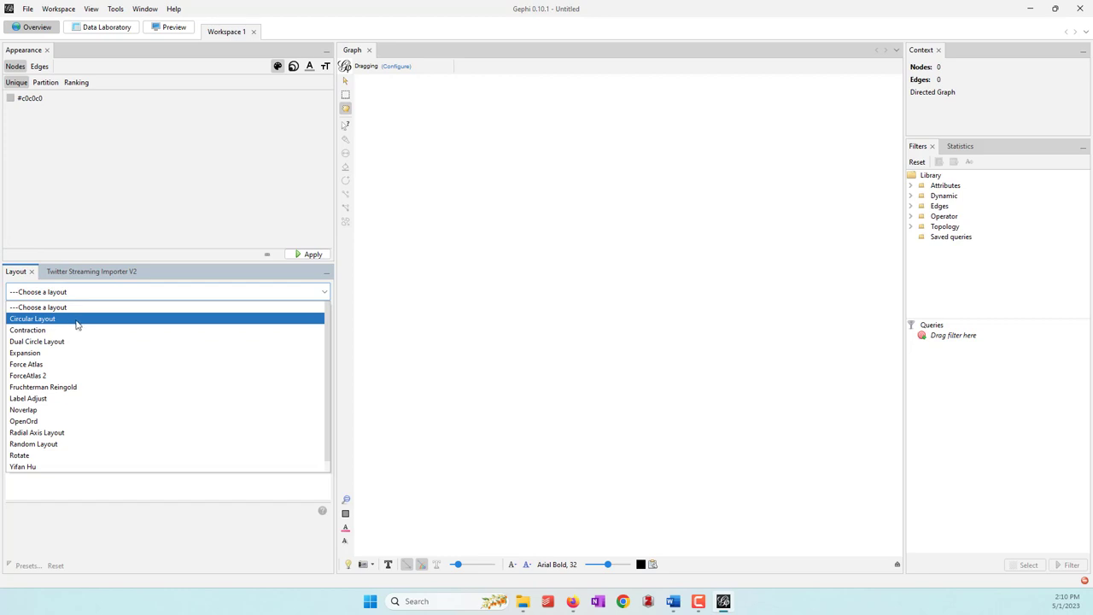
{"action": "left_click", "coordinate": [79, 271]}
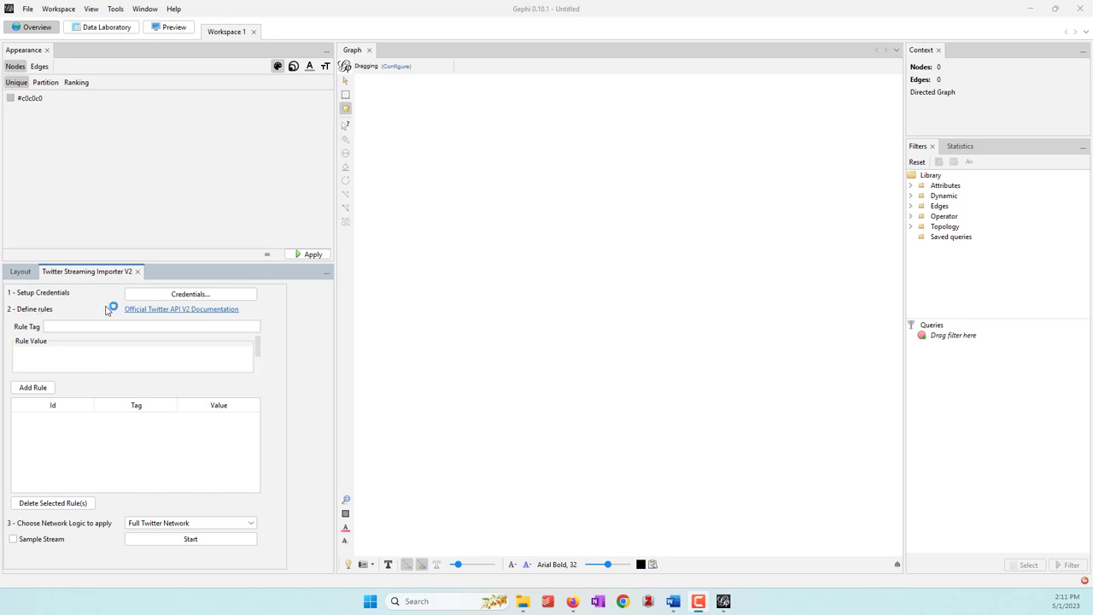
In the Twitter Developer Portal, dismiss the v2 access notice and open ia340demo3's keys and tokens
{"action": "left_click", "coordinate": [574, 602]}
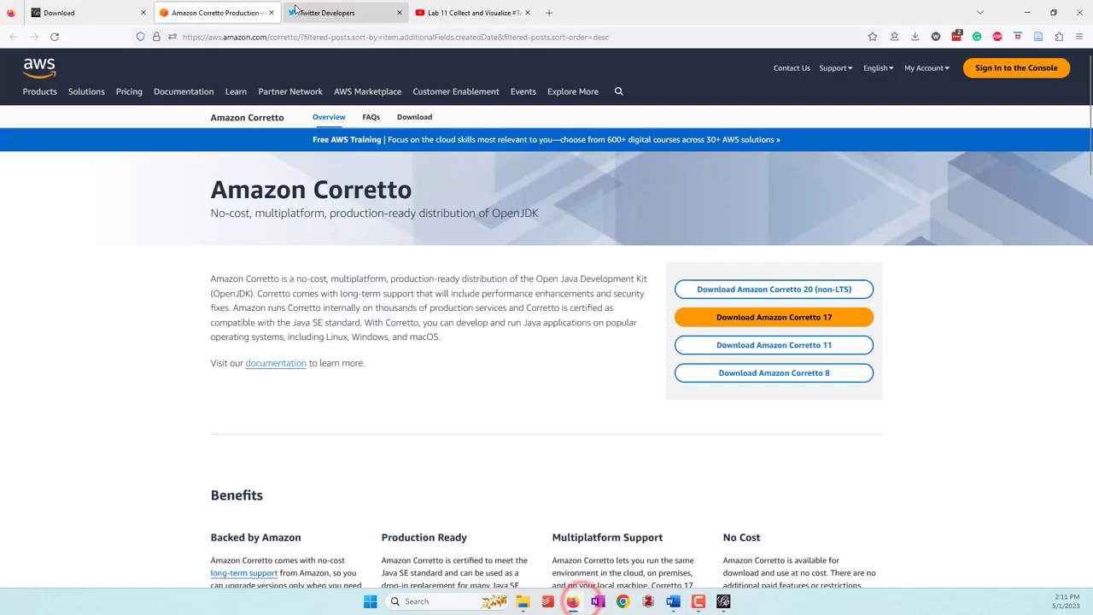
{"action": "left_click", "coordinate": [294, 12]}
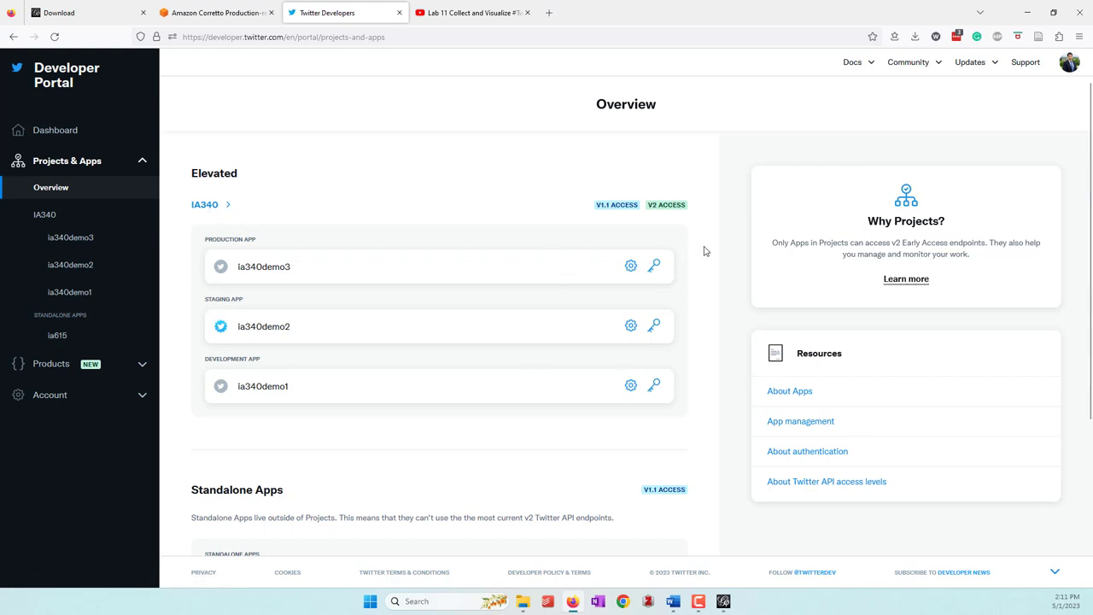
{"action": "mouse_move", "coordinate": [651, 207]}
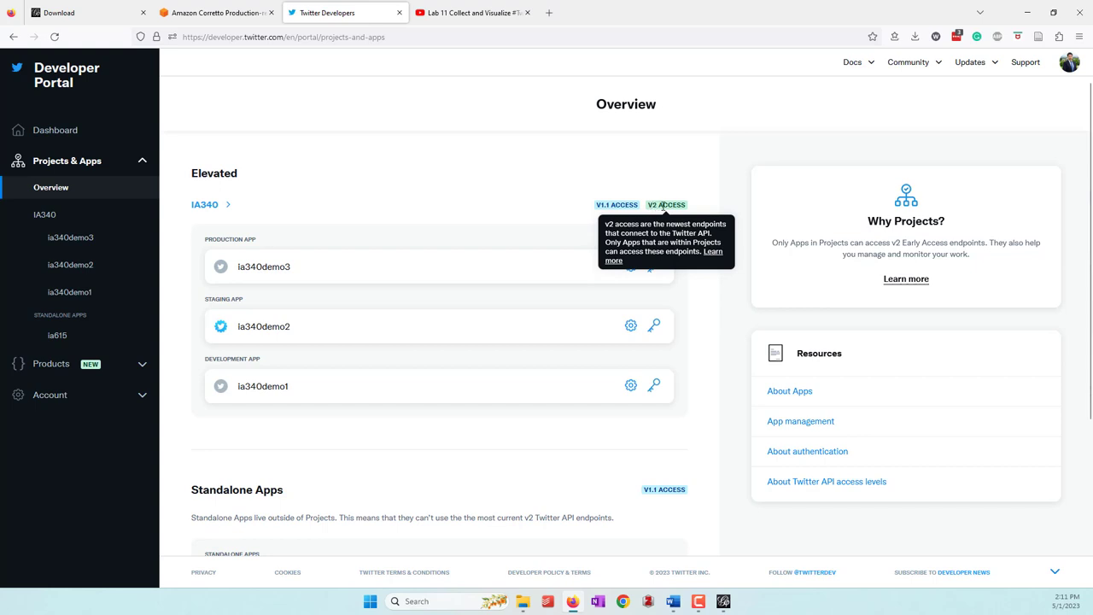
{"action": "left_click", "coordinate": [504, 189]}
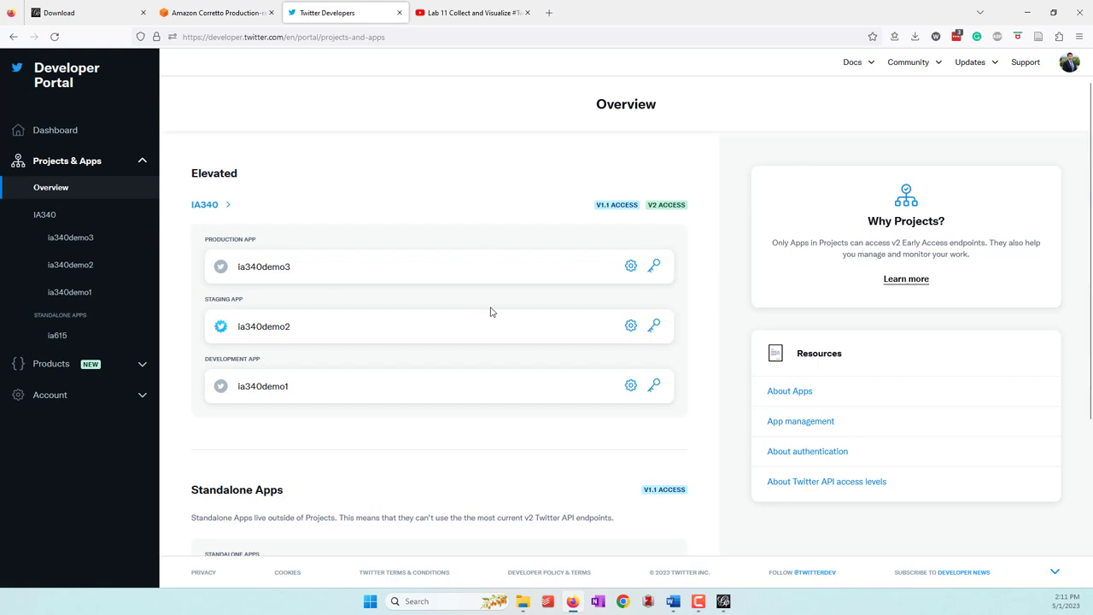
{"action": "left_click", "coordinate": [653, 269]}
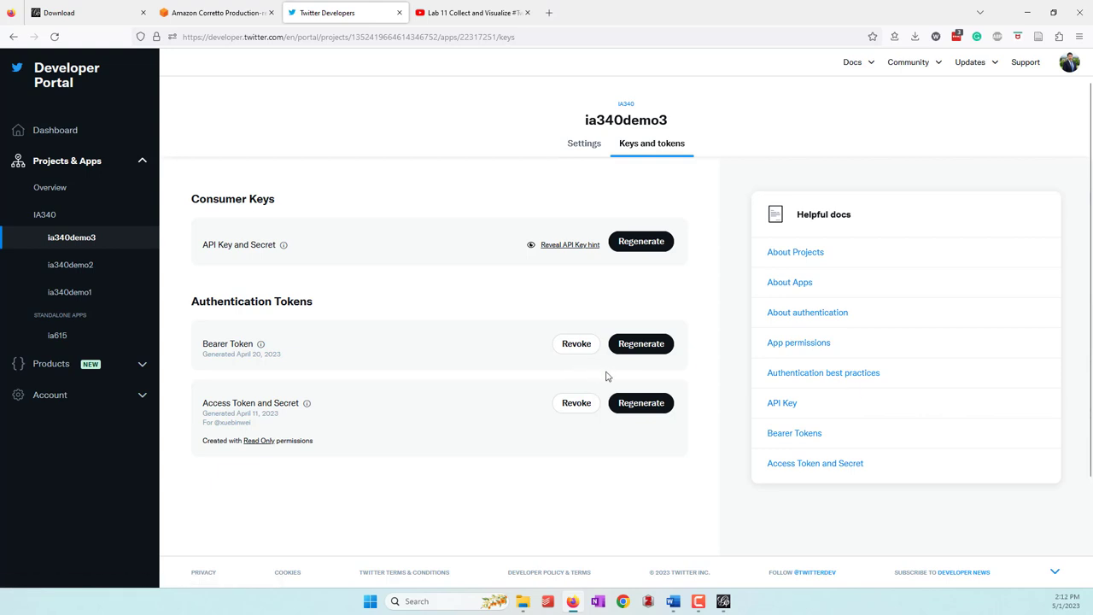
Regenerate and copy the ia340demo3 Bearer Token, then return to Gephi
{"action": "left_click", "coordinate": [640, 343]}
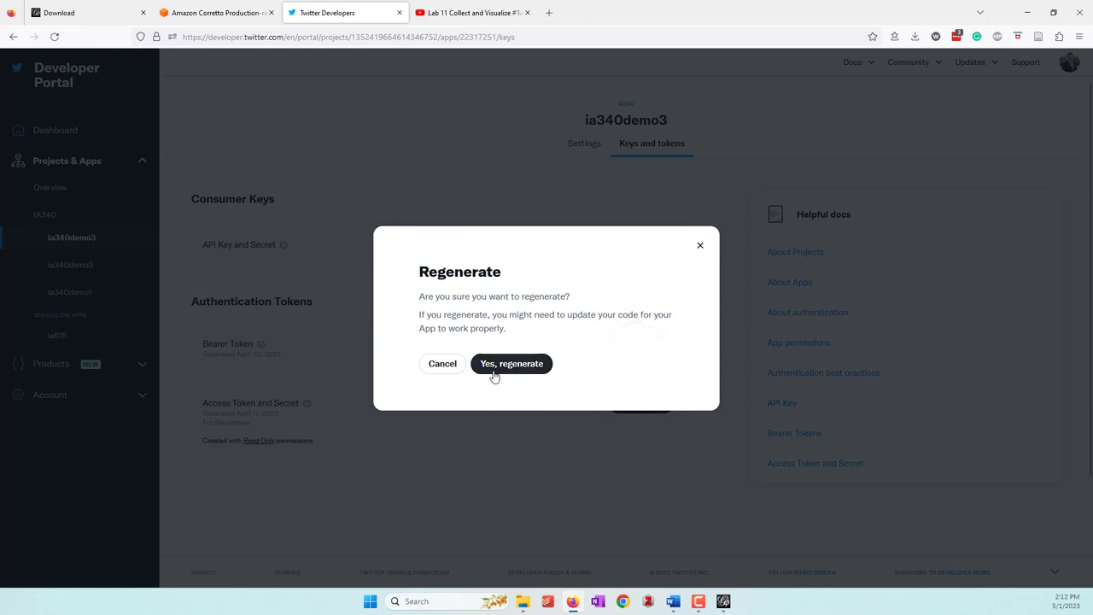
{"action": "left_click", "coordinate": [494, 372]}
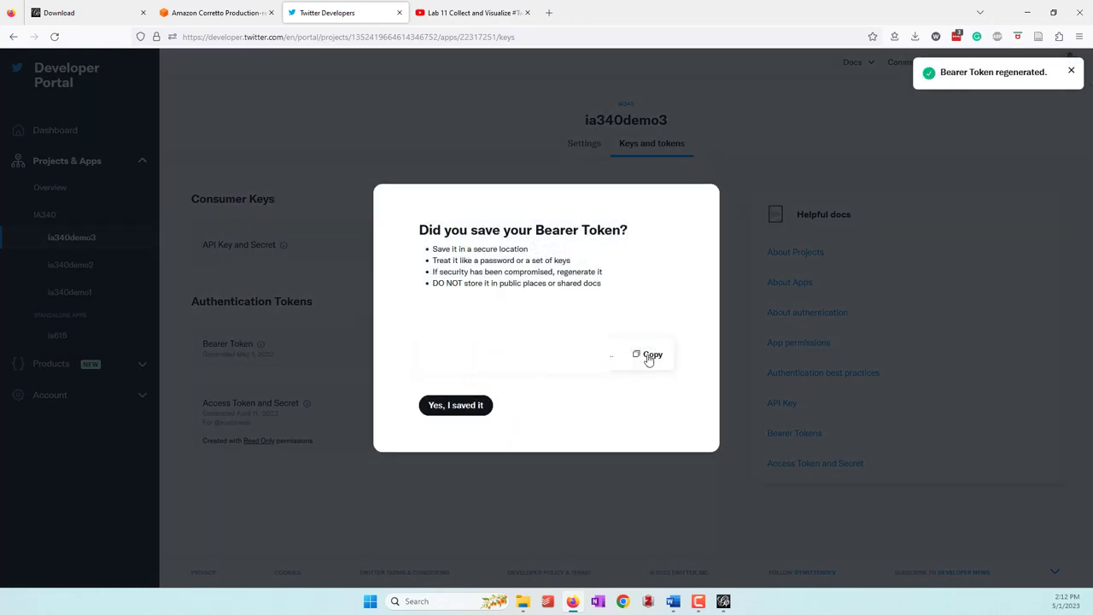
{"action": "left_click", "coordinate": [648, 356]}
{"action": "left_click", "coordinate": [463, 409]}
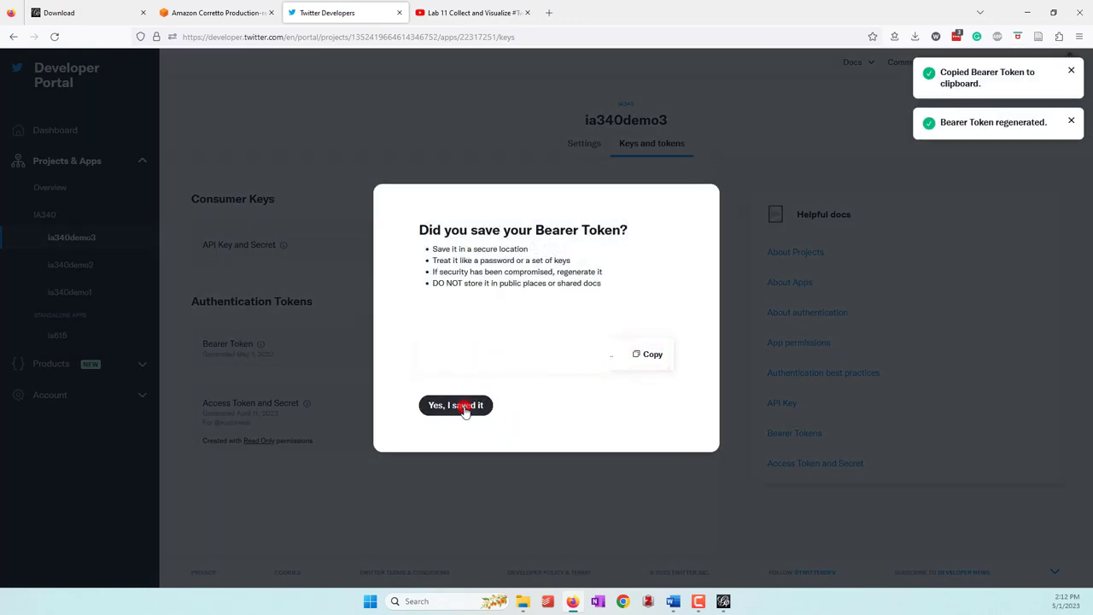
{"action": "left_click", "coordinate": [724, 602]}
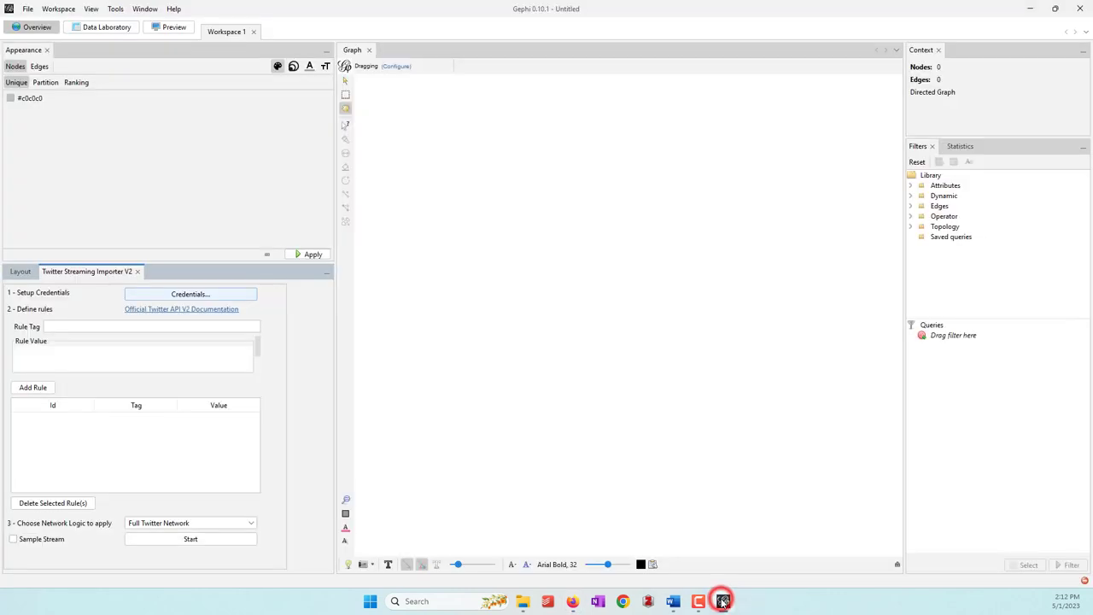
Save the pasted Bearer Token as credentials, enable Sample Stream, and keep Full Twitter Network logic
{"action": "left_click", "coordinate": [214, 294]}
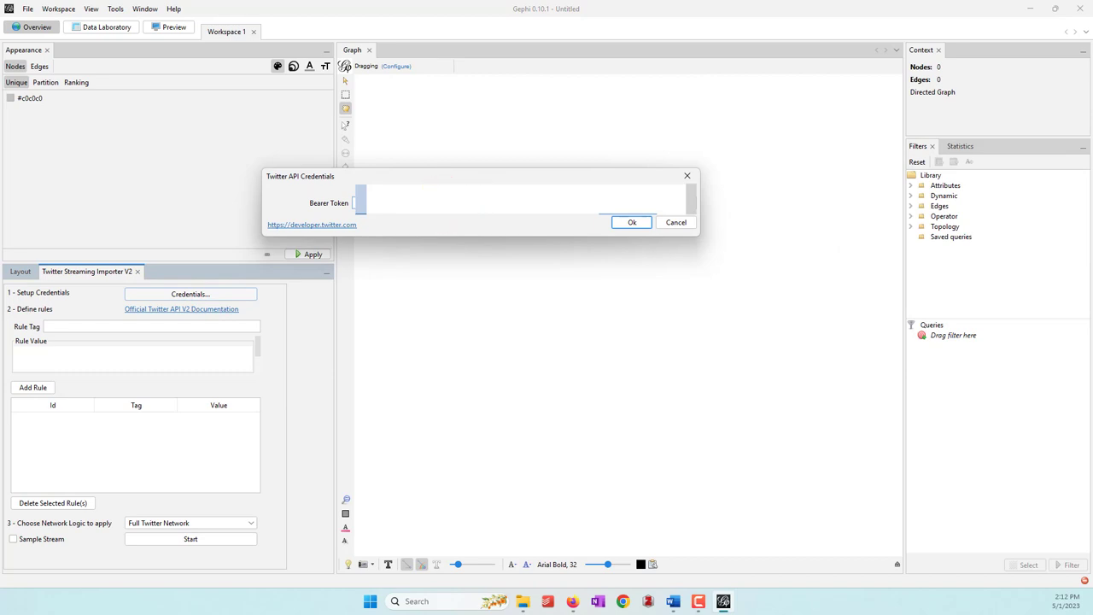
{"action": "left_click", "coordinate": [630, 225]}
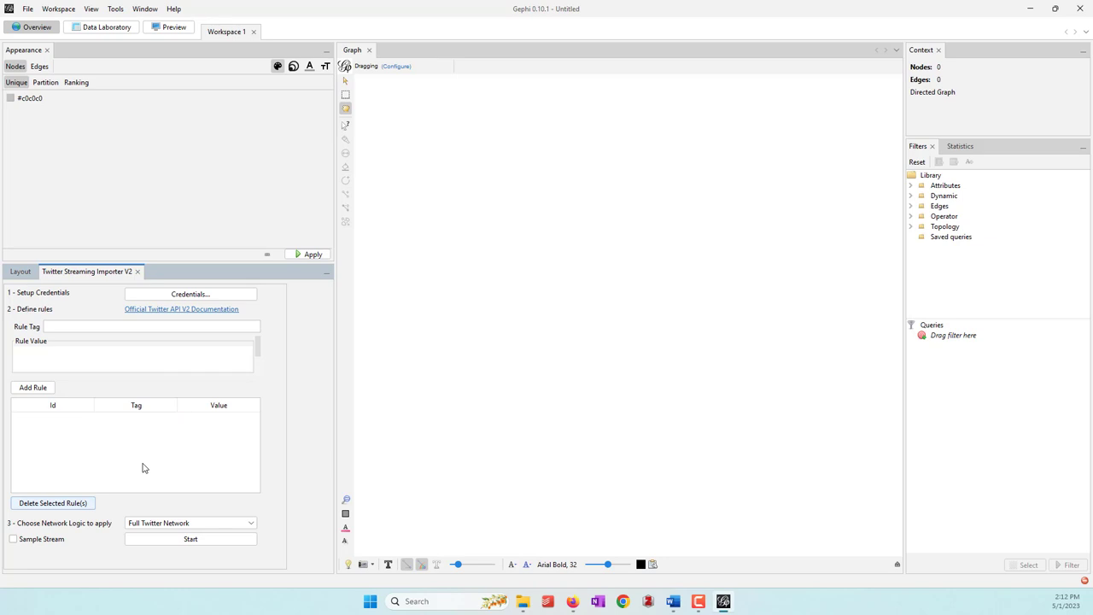
{"action": "left_click", "coordinate": [44, 543]}
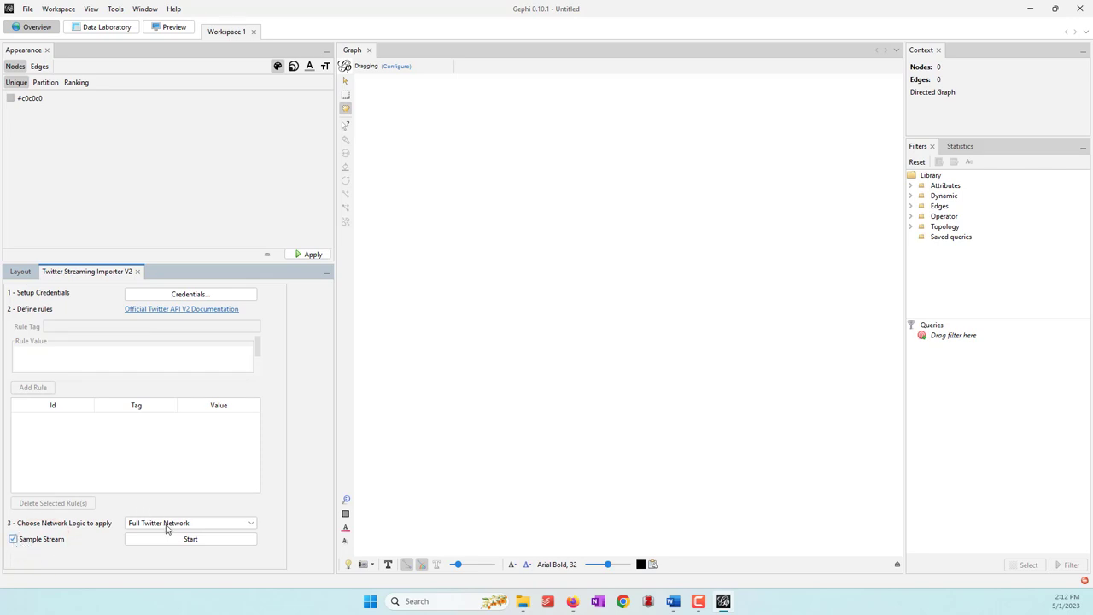
{"action": "left_click", "coordinate": [167, 525]}
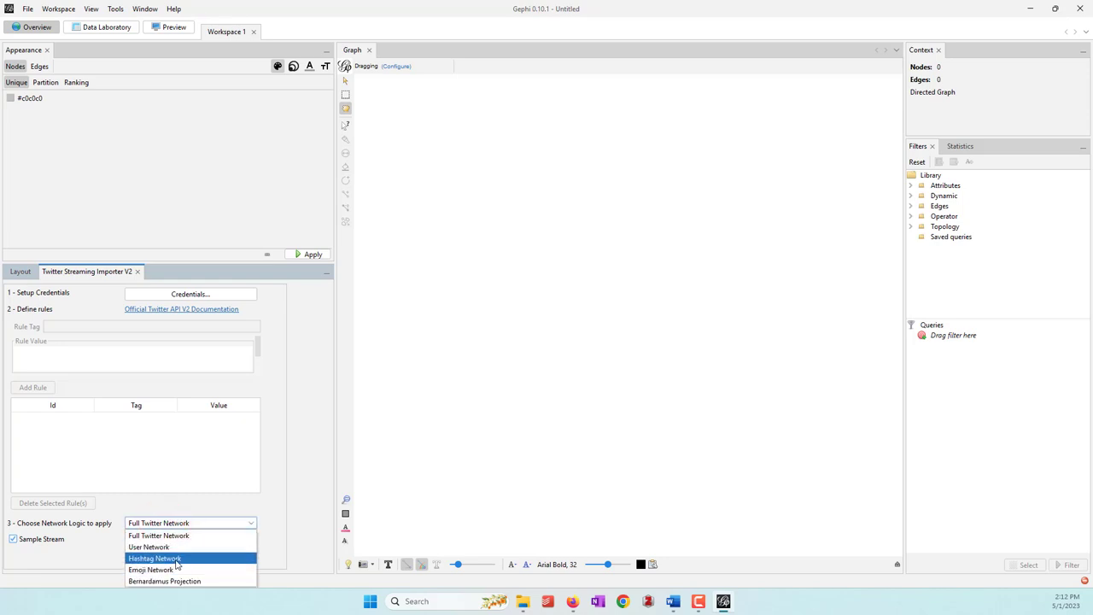
{"action": "left_click", "coordinate": [191, 502]}
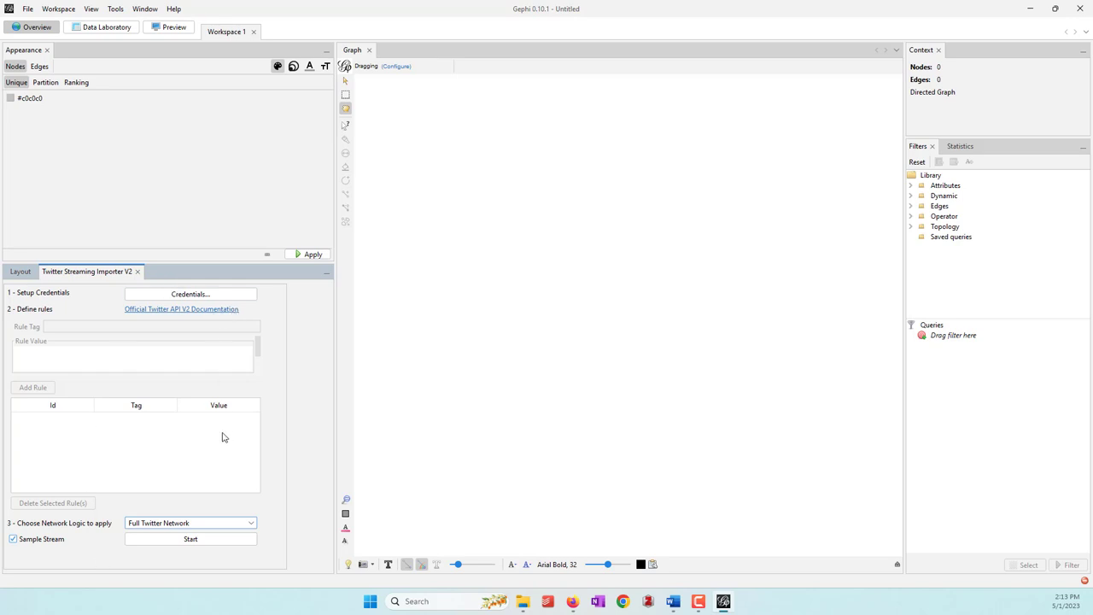
Run the Twitter sample stream briefly and stop it at 1359 nodes and 1660 edges
{"action": "left_click", "coordinate": [200, 543]}
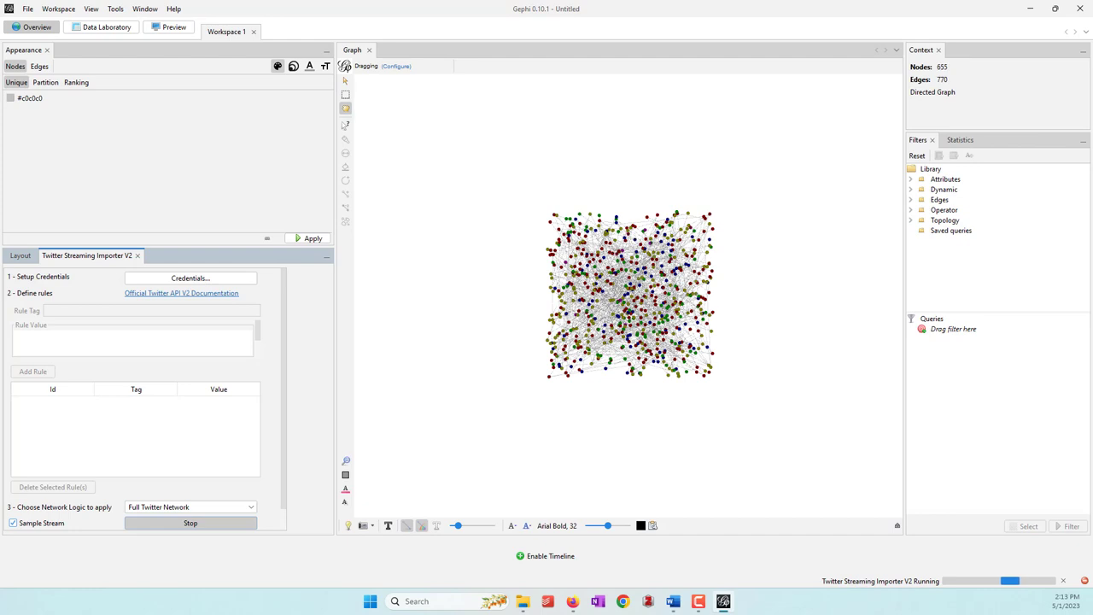
{"action": "left_click", "coordinate": [191, 524]}
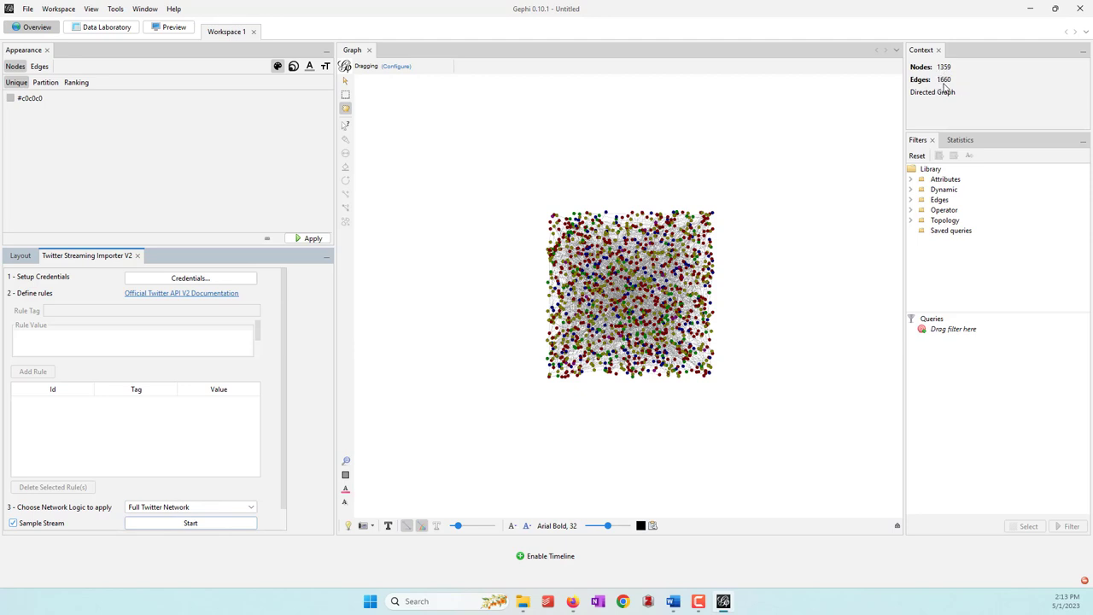
{"action": "scroll", "coordinate": [683, 253], "scroll_direction": "up", "scroll_amount": 2}
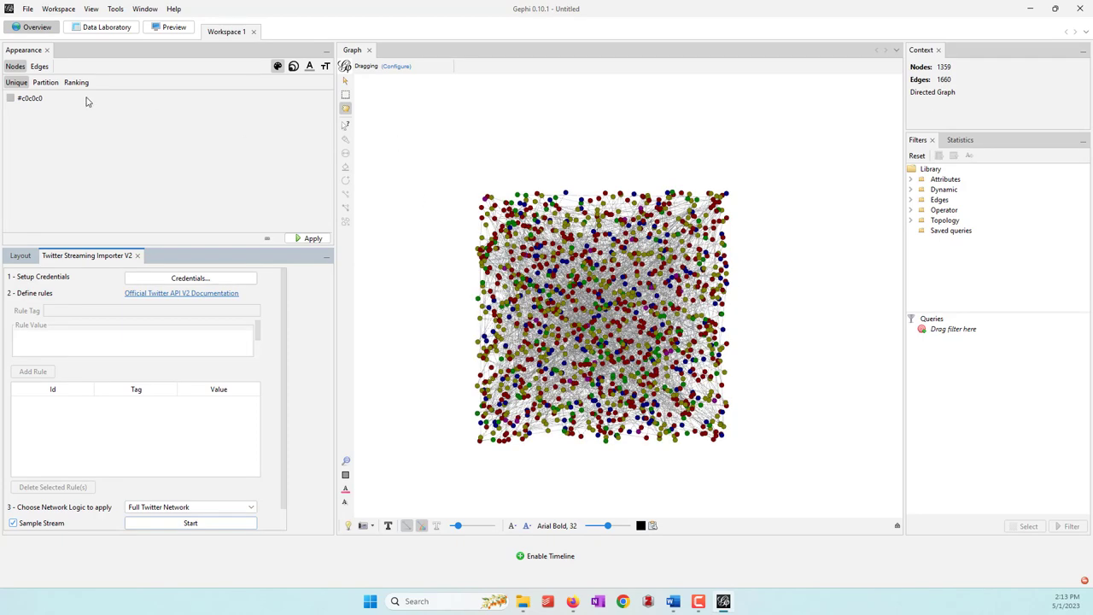
Open the Data Laboratory node table and widen the twitter_type and Label columns
{"action": "left_click", "coordinate": [90, 30]}
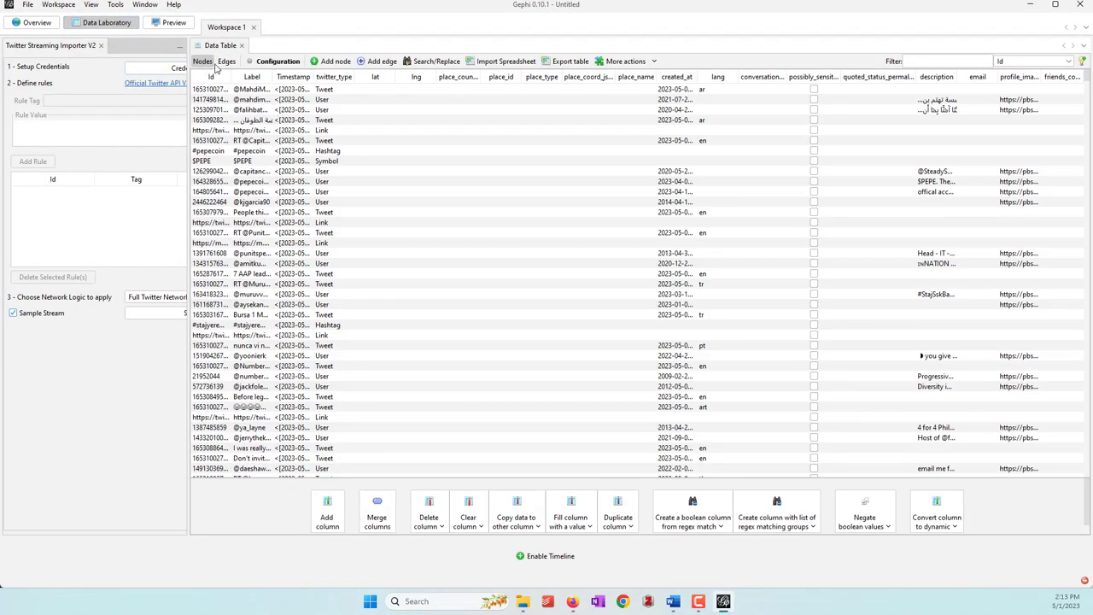
{"action": "left_click_drag", "start_coordinate": [354, 78], "coordinate": [503, 89]}
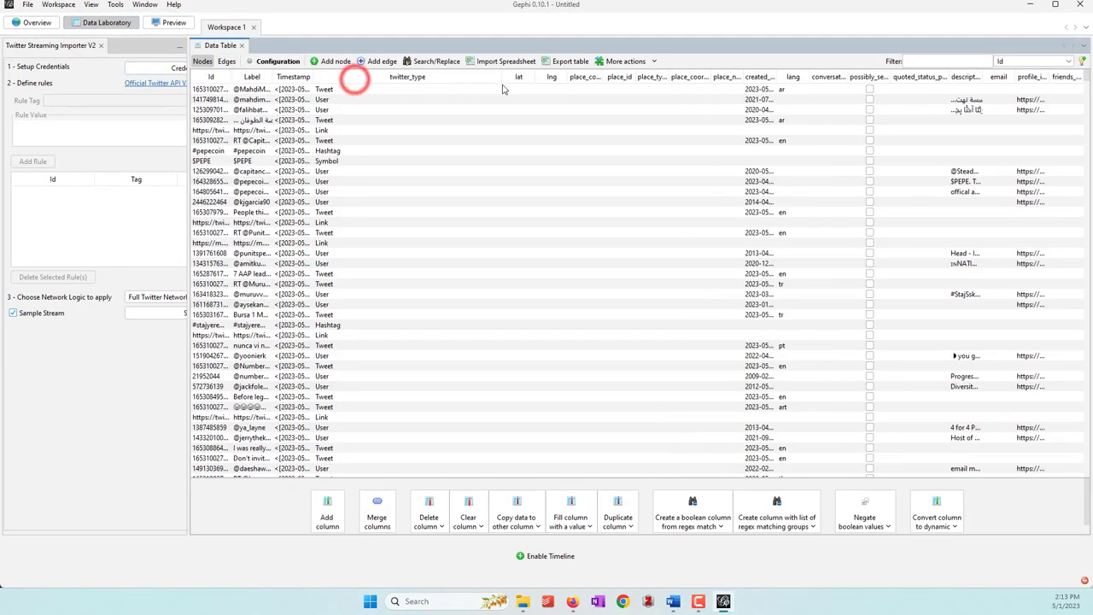
{"action": "left_click", "coordinate": [328, 90]}
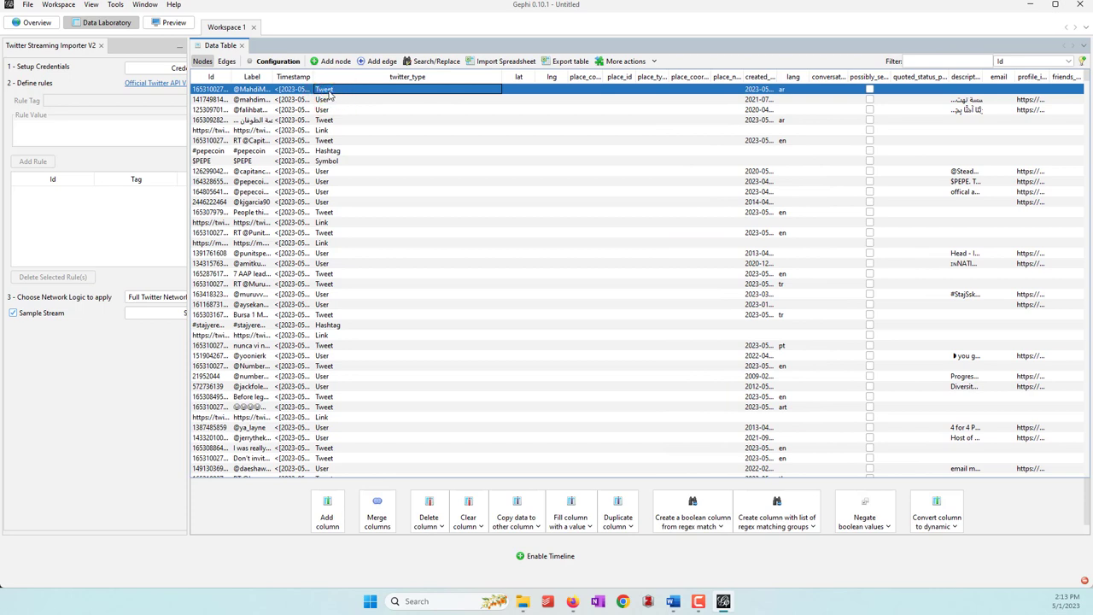
{"action": "double_click", "coordinate": [273, 77]}
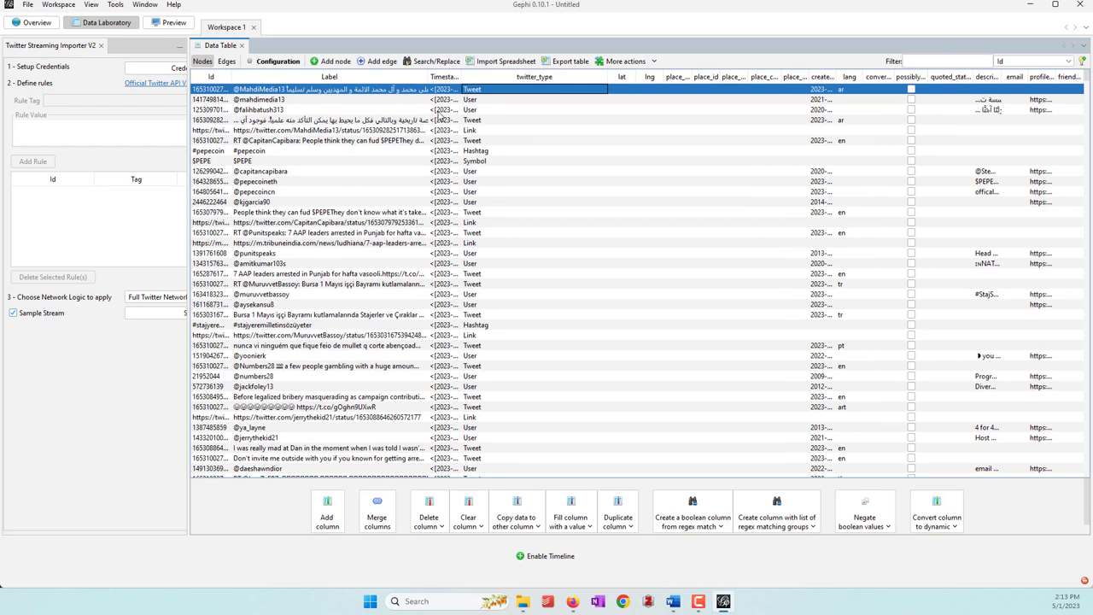
Inspect the User, Link, #pepecoin Hashtag and $PEPE Symbol node rows, then list the edges
{"action": "left_click", "coordinate": [471, 101]}
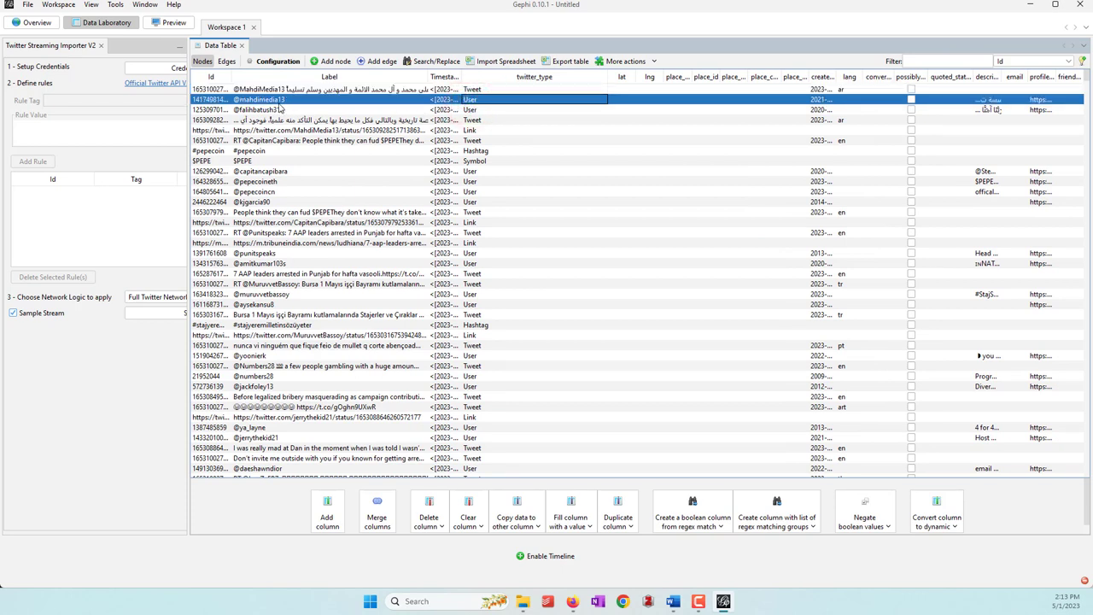
{"action": "left_click", "coordinate": [470, 130]}
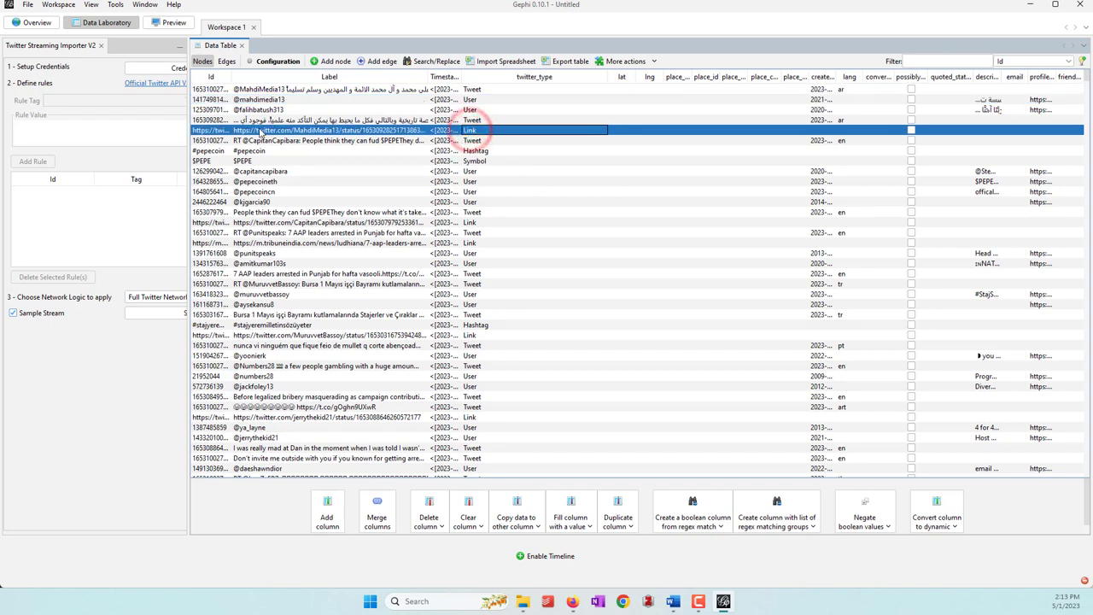
{"action": "left_click", "coordinate": [478, 151]}
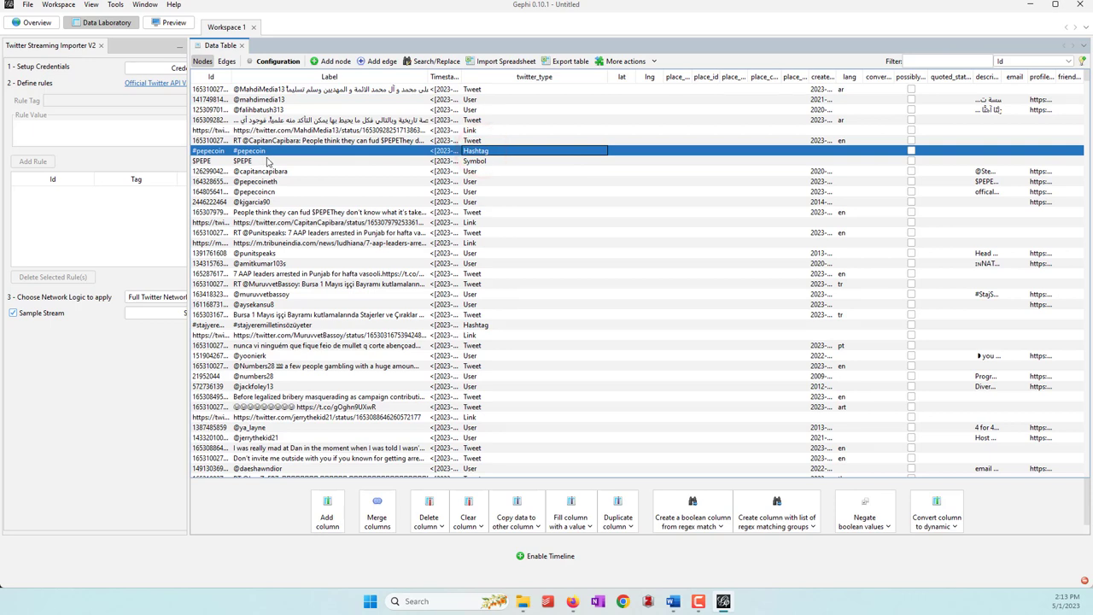
{"action": "left_click", "coordinate": [474, 164]}
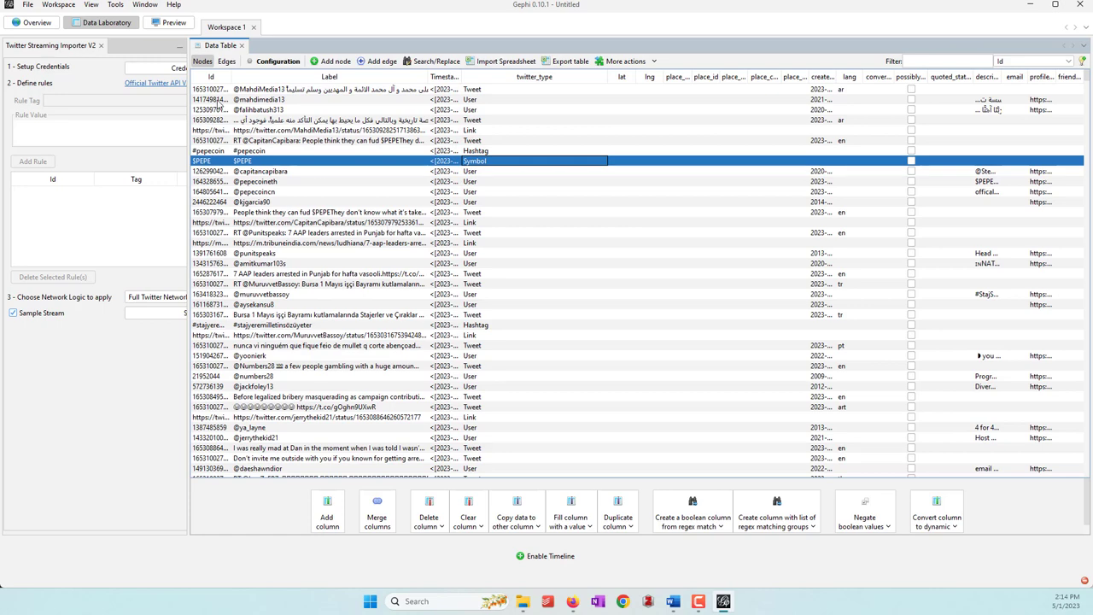
{"action": "left_click", "coordinate": [226, 62]}
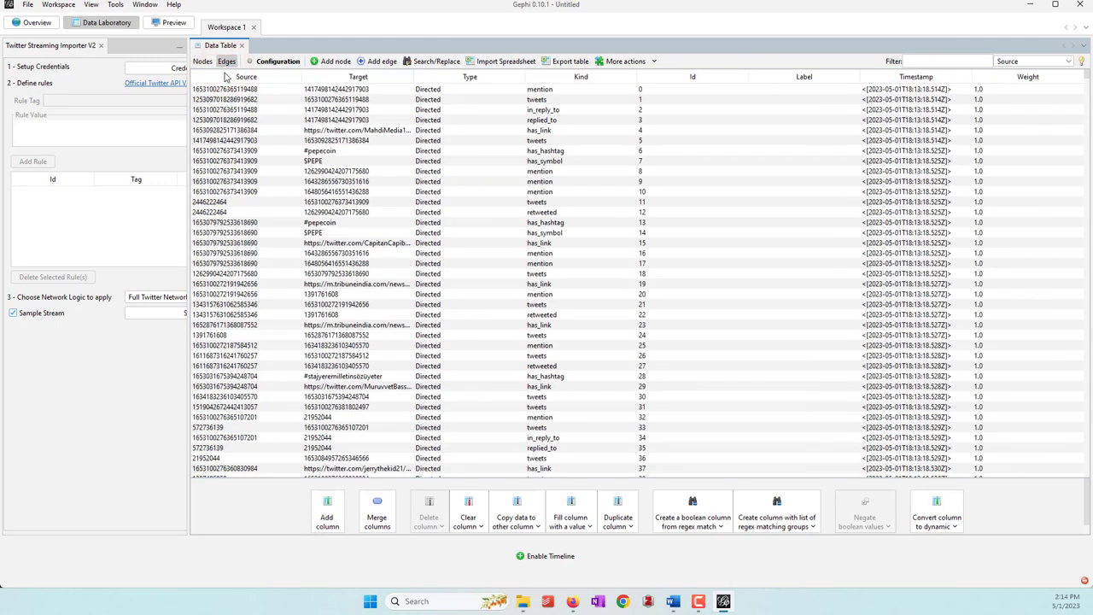
Inspect mention, tweets, in_reply_to, has_link, has_hashtag and has_symbol edges, then return to Overview
{"action": "left_click", "coordinate": [550, 90]}
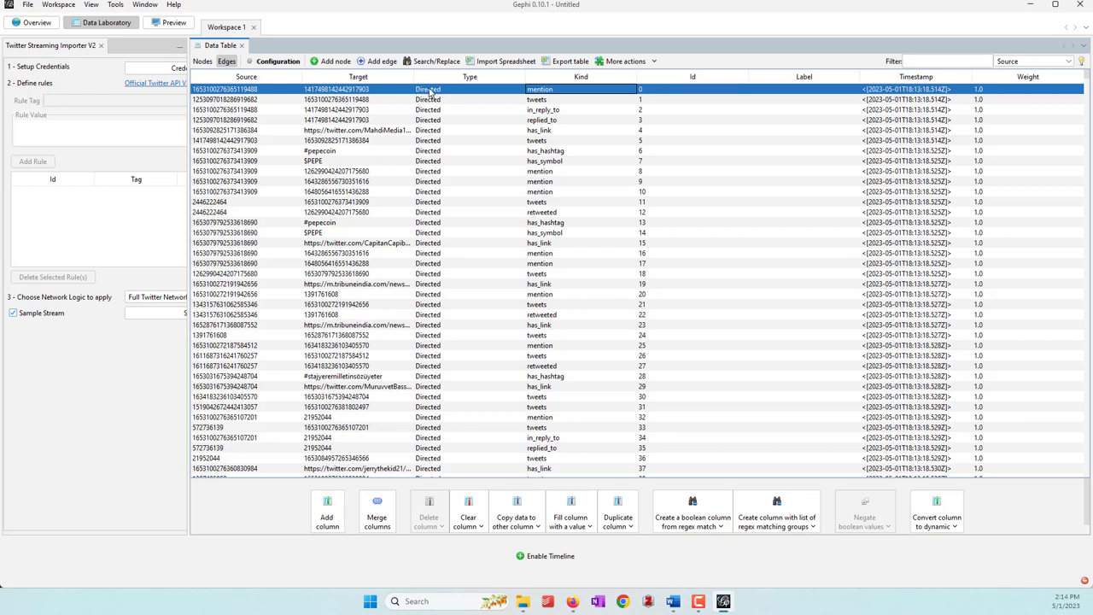
{"action": "left_click", "coordinate": [545, 101]}
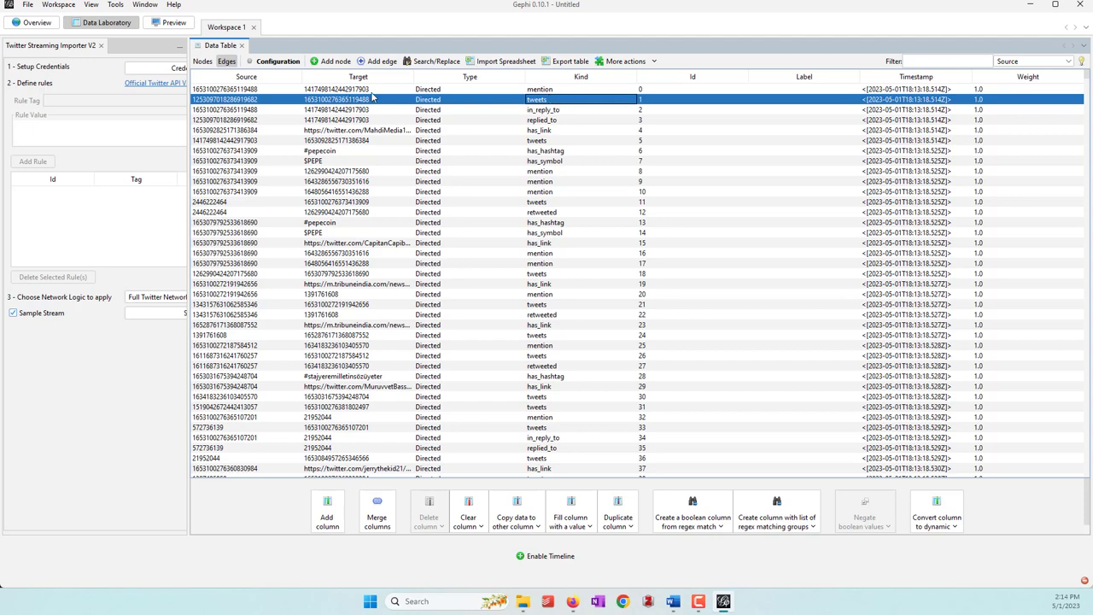
{"action": "left_click", "coordinate": [547, 112]}
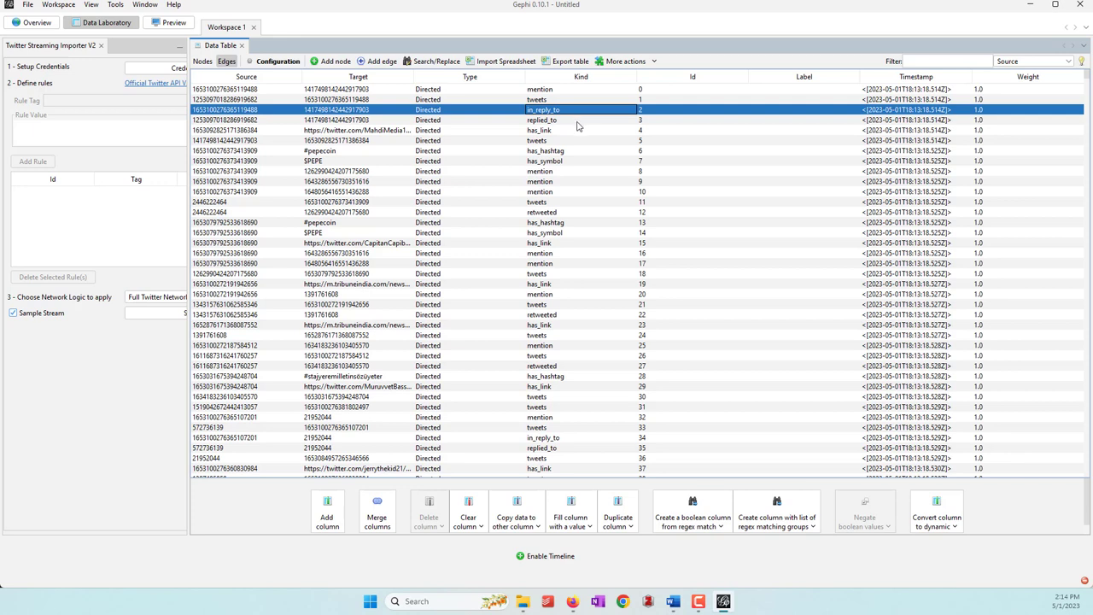
{"action": "left_click", "coordinate": [543, 131]}
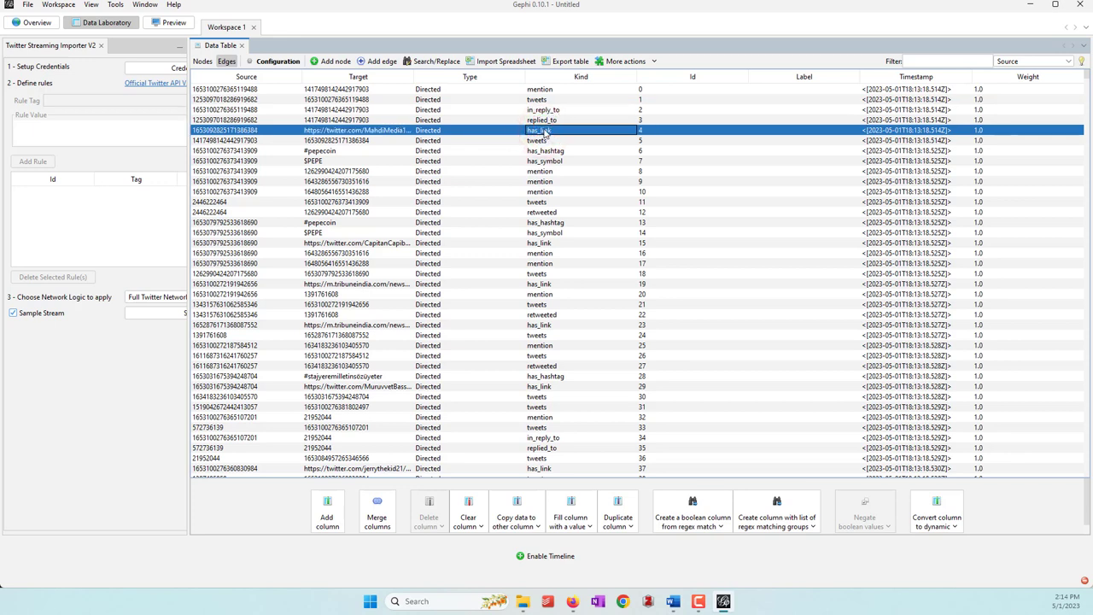
{"action": "left_click", "coordinate": [549, 150]}
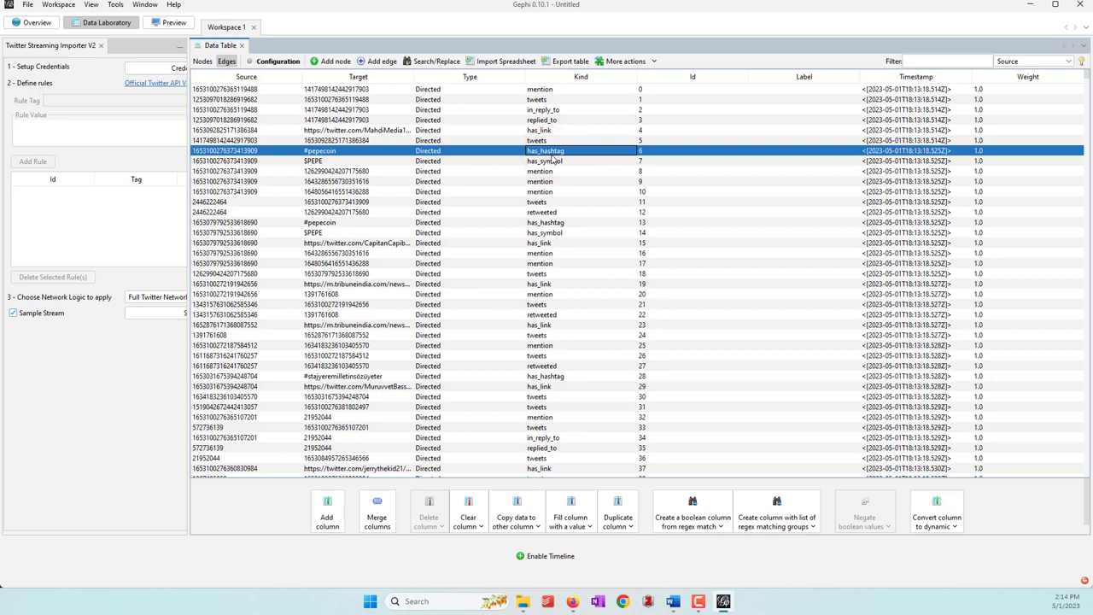
{"action": "left_click", "coordinate": [557, 163]}
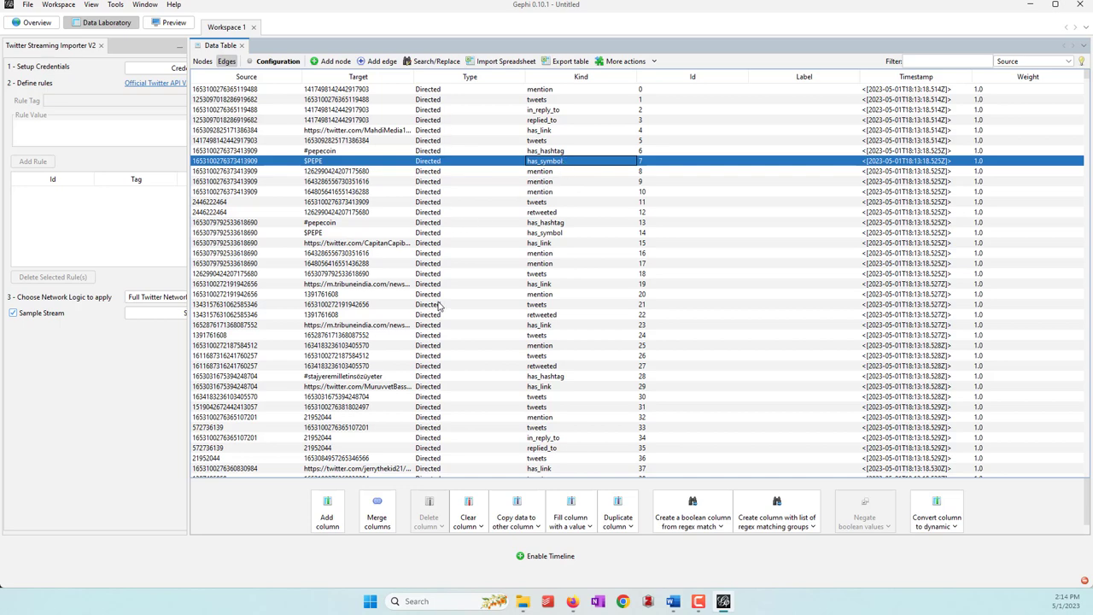
{"action": "left_click", "coordinate": [24, 25]}
{"action": "left_click", "coordinate": [157, 171]}
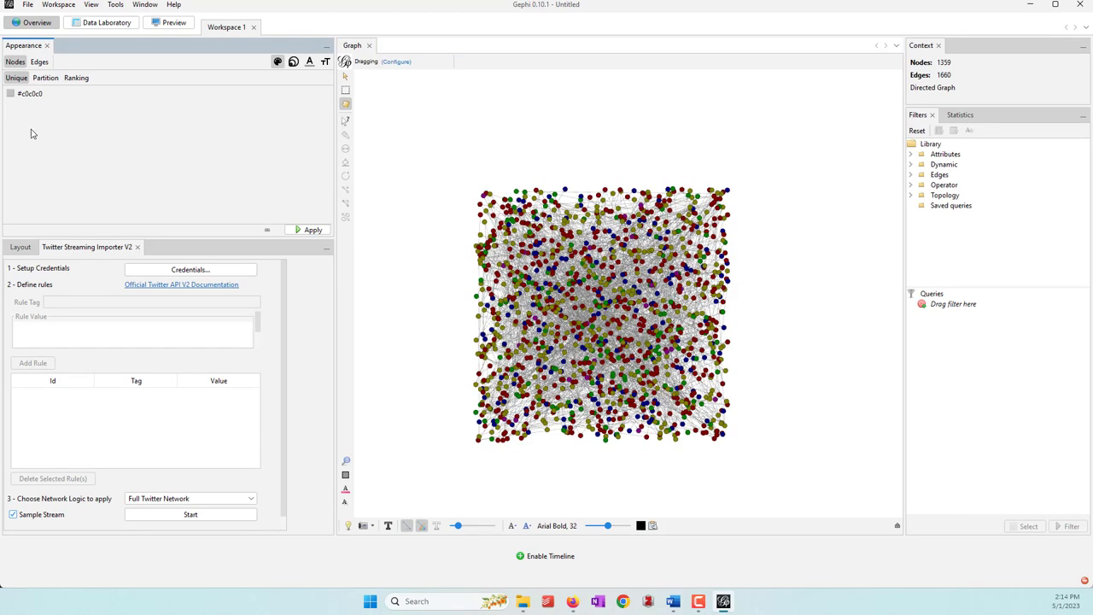
Colour the nodes by the twitter_type partition (User, Tweet, Link, Hashtag, Symbol)
{"action": "left_click", "coordinate": [45, 78]}
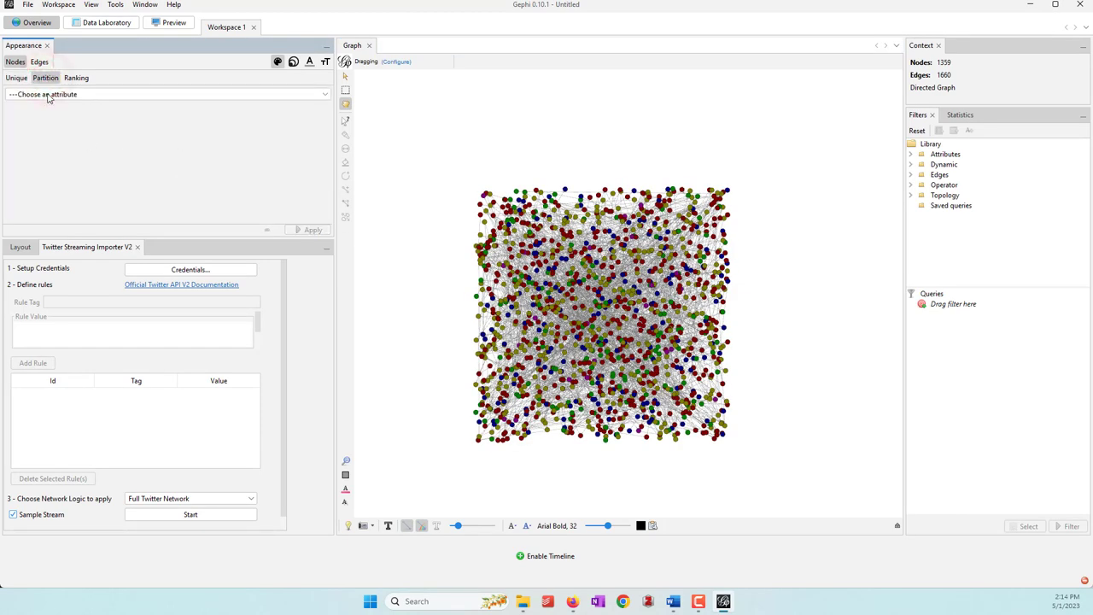
{"action": "left_click", "coordinate": [47, 96]}
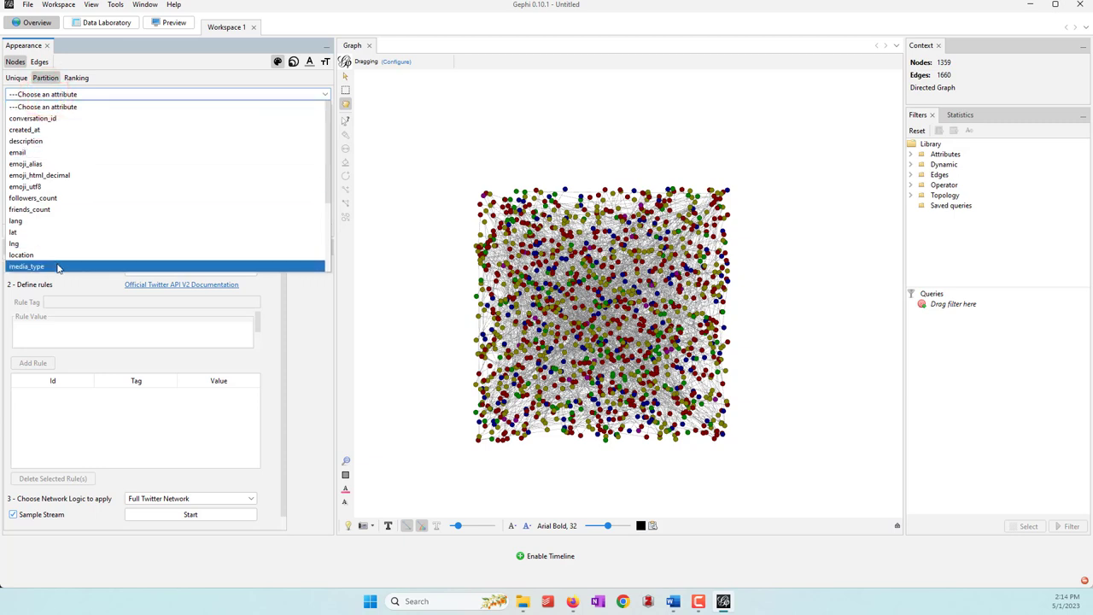
{"action": "scroll", "coordinate": [79, 185], "scroll_direction": "down", "scroll_amount": 3}
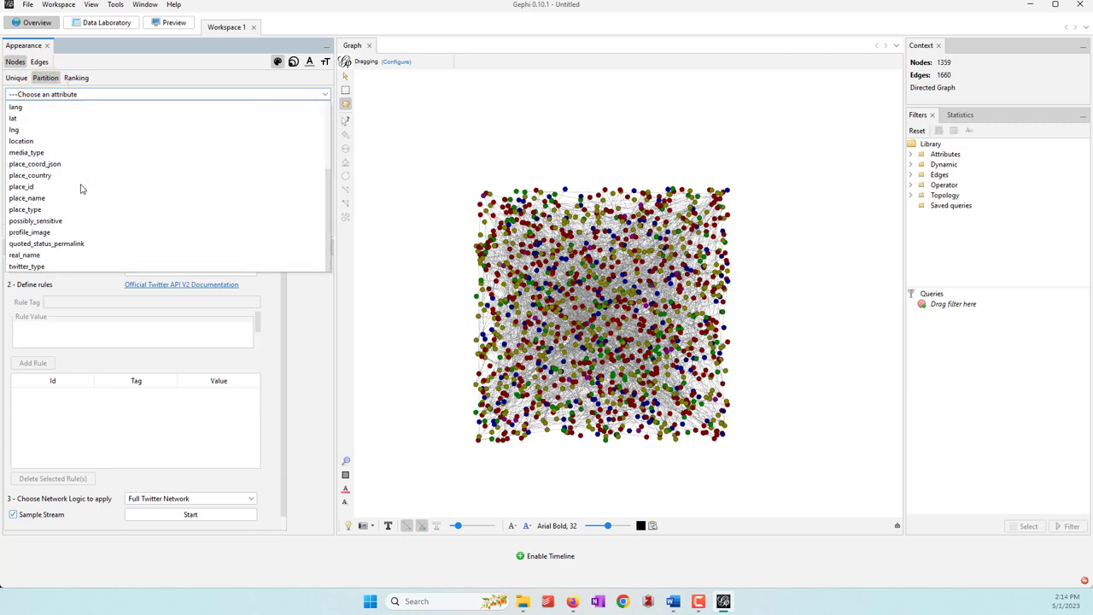
{"action": "left_click", "coordinate": [68, 266]}
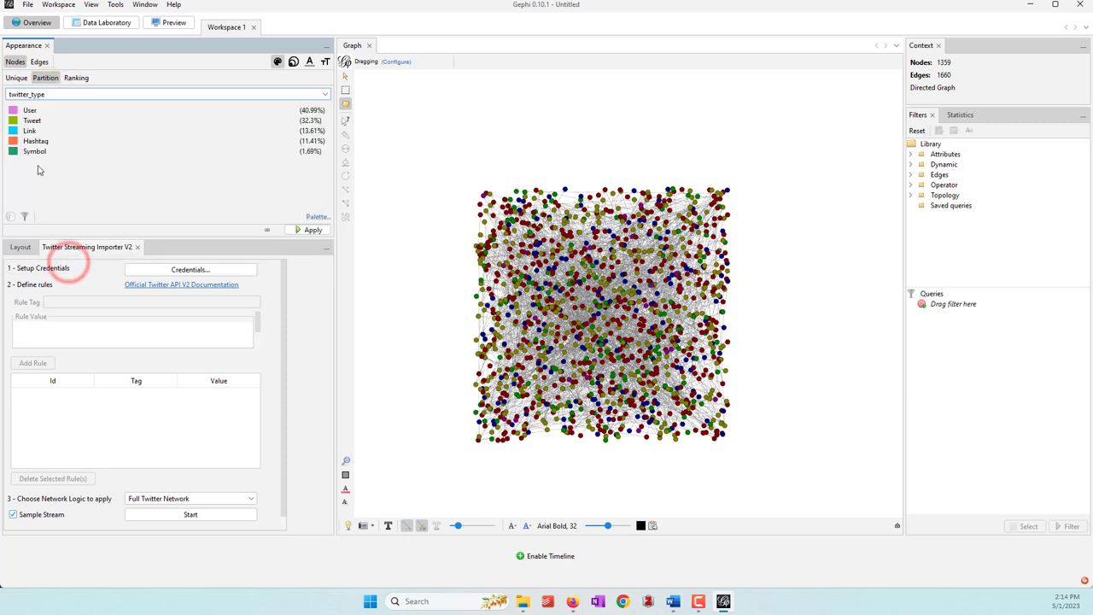
{"action": "left_click", "coordinate": [301, 230]}
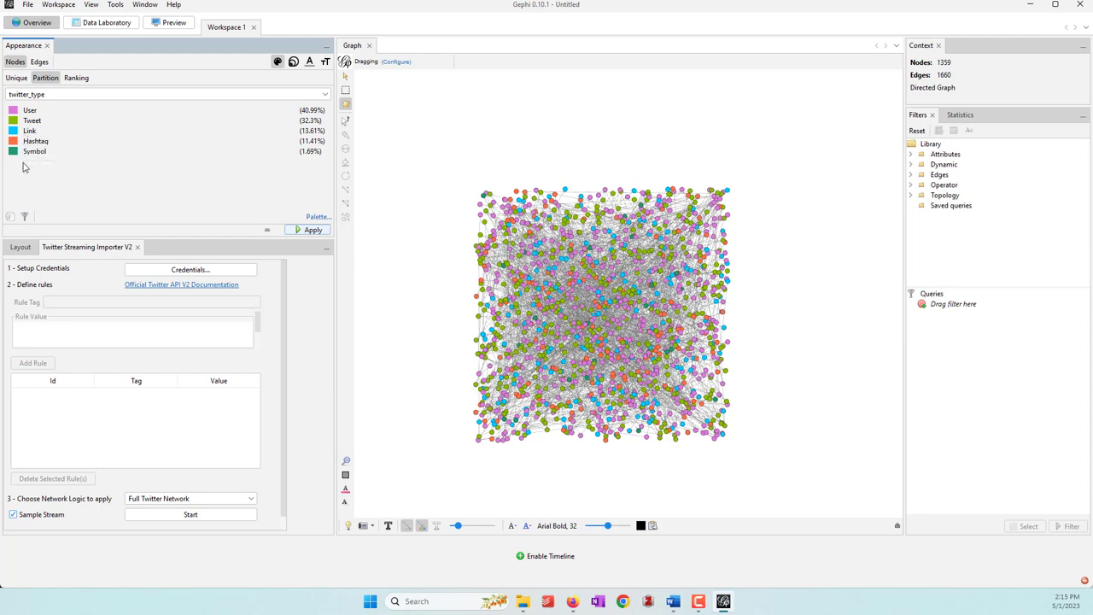
Colour the edges by their Type partition (tweets, mention, has_link, has_hashtag) and show the Layout panel
{"action": "left_click", "coordinate": [40, 62]}
{"action": "left_click", "coordinate": [52, 94]}
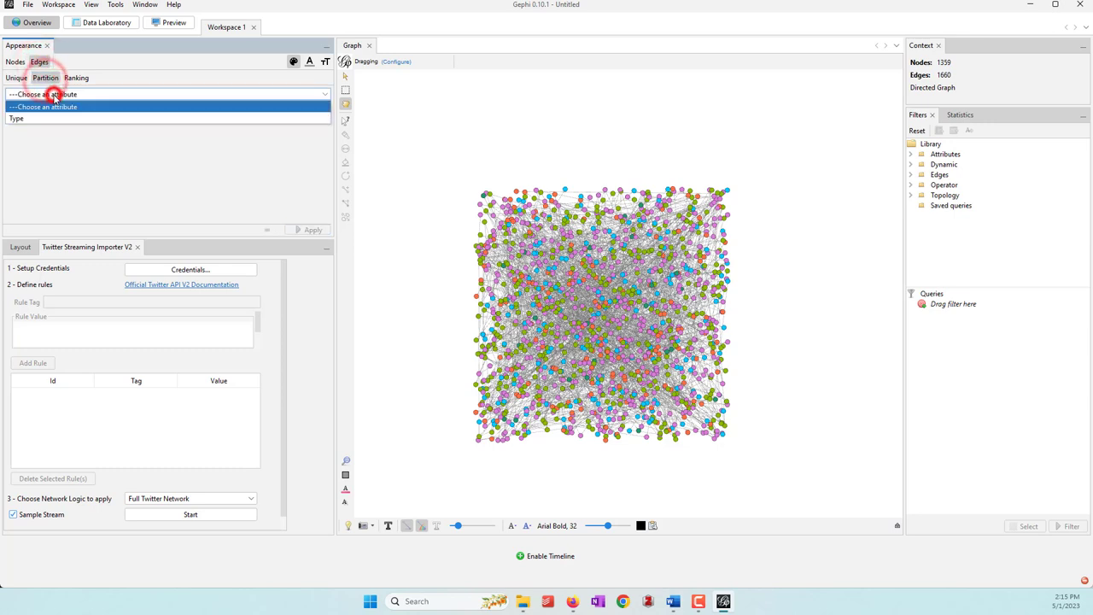
{"action": "left_click", "coordinate": [43, 118]}
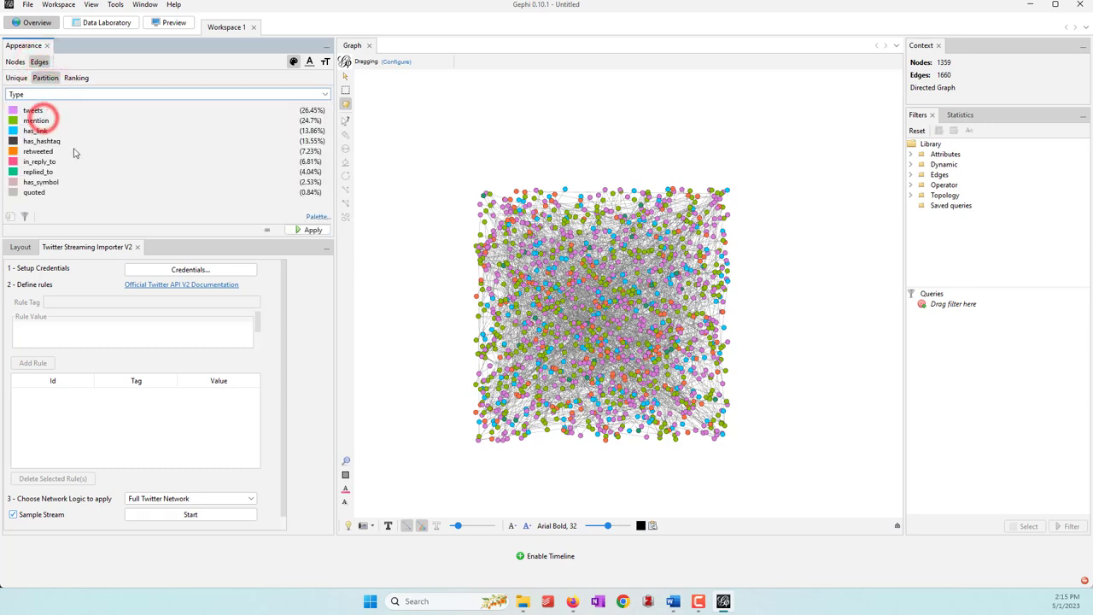
{"action": "left_click", "coordinate": [304, 231]}
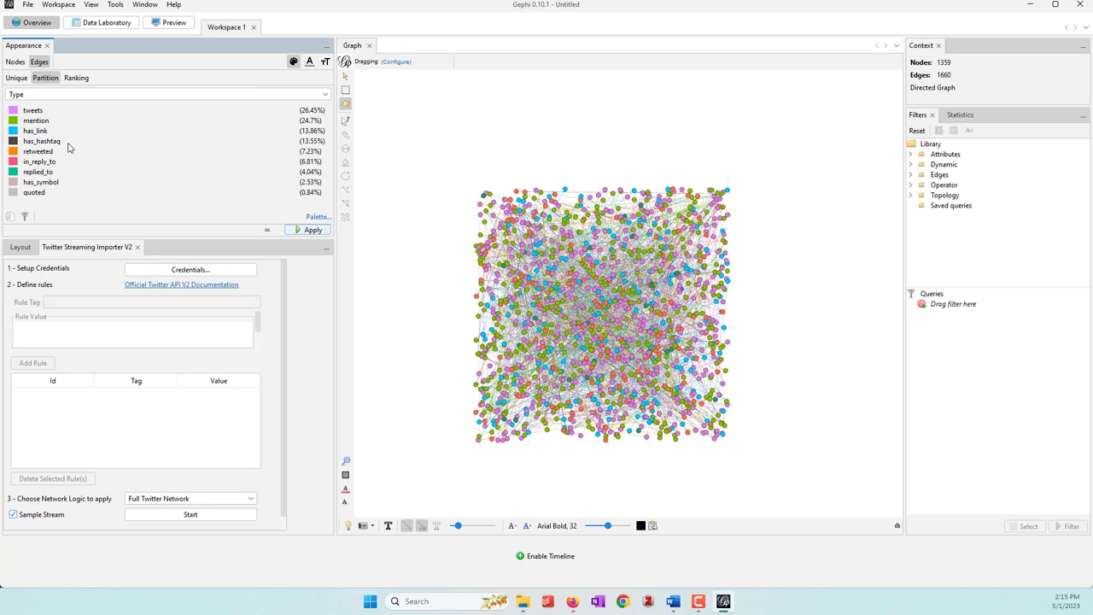
{"action": "left_click", "coordinate": [20, 247]}
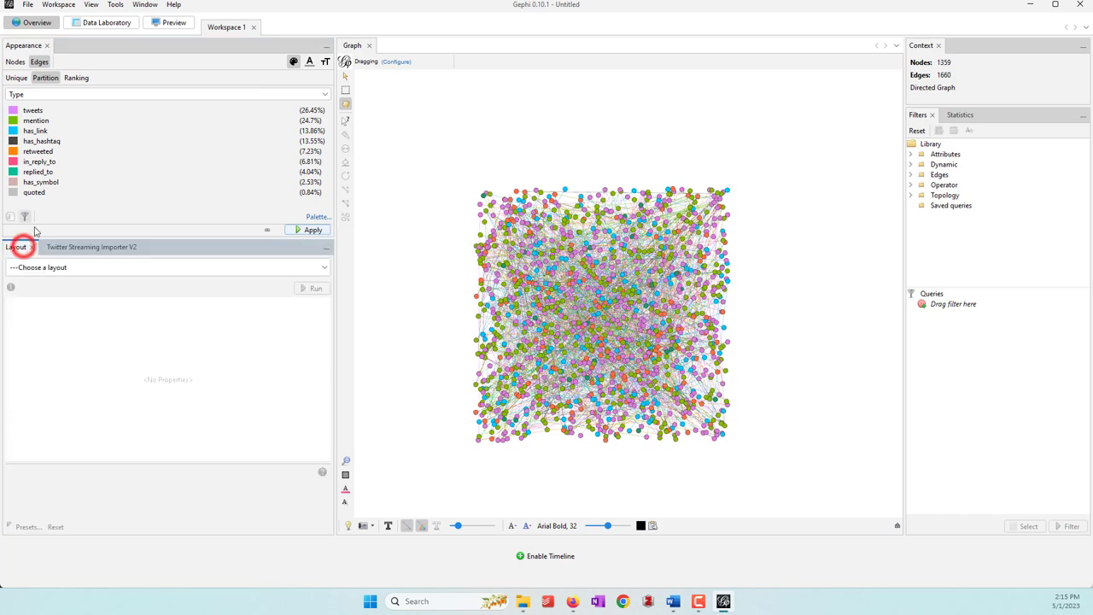
Run the Force Atlas layout until scattered clusters form, stopping at iteration 467
{"action": "left_click", "coordinate": [134, 271]}
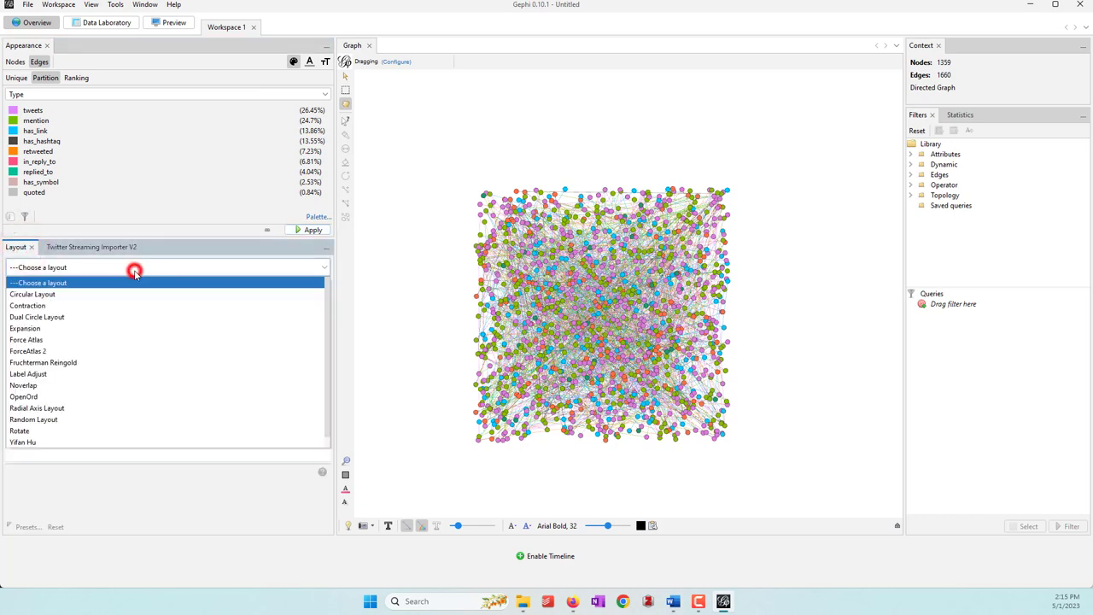
{"action": "left_click", "coordinate": [54, 344]}
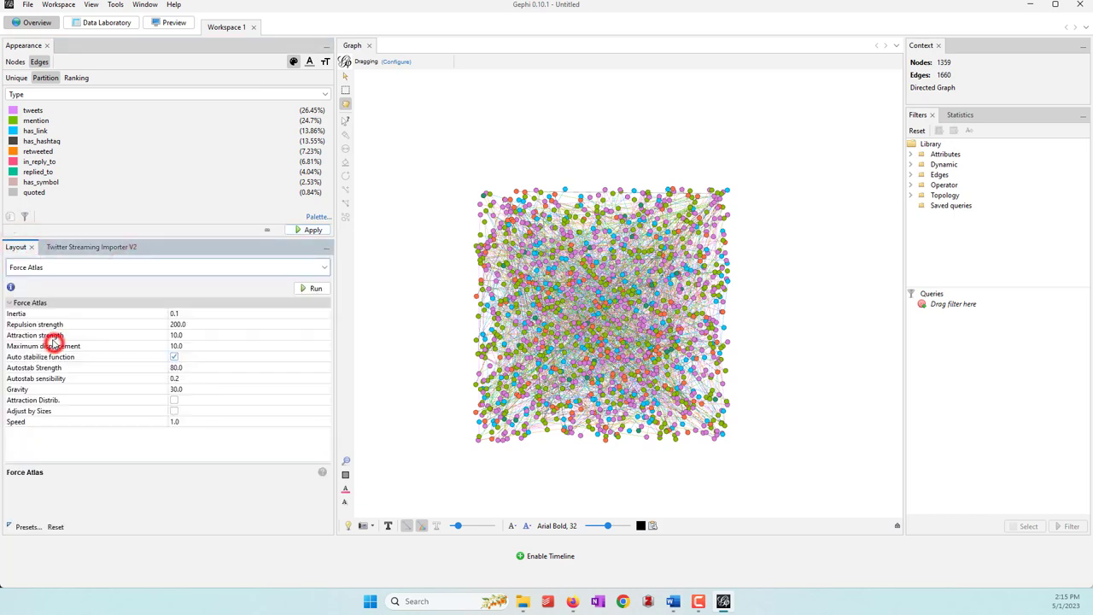
{"action": "left_click", "coordinate": [313, 288]}
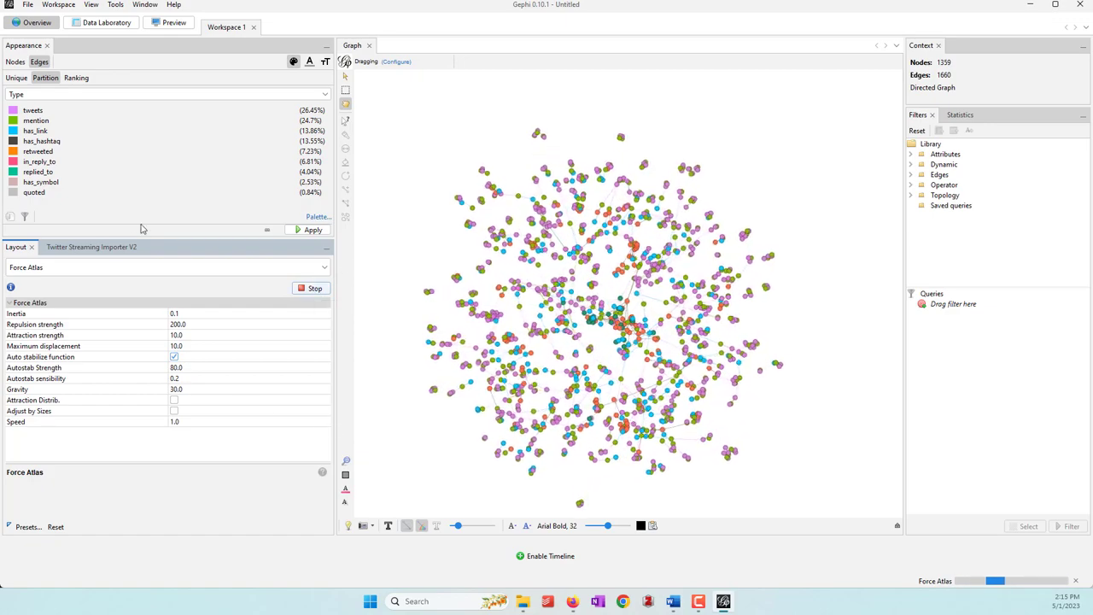
{"action": "left_click", "coordinate": [310, 289]}
{"action": "left_click", "coordinate": [40, 269]}
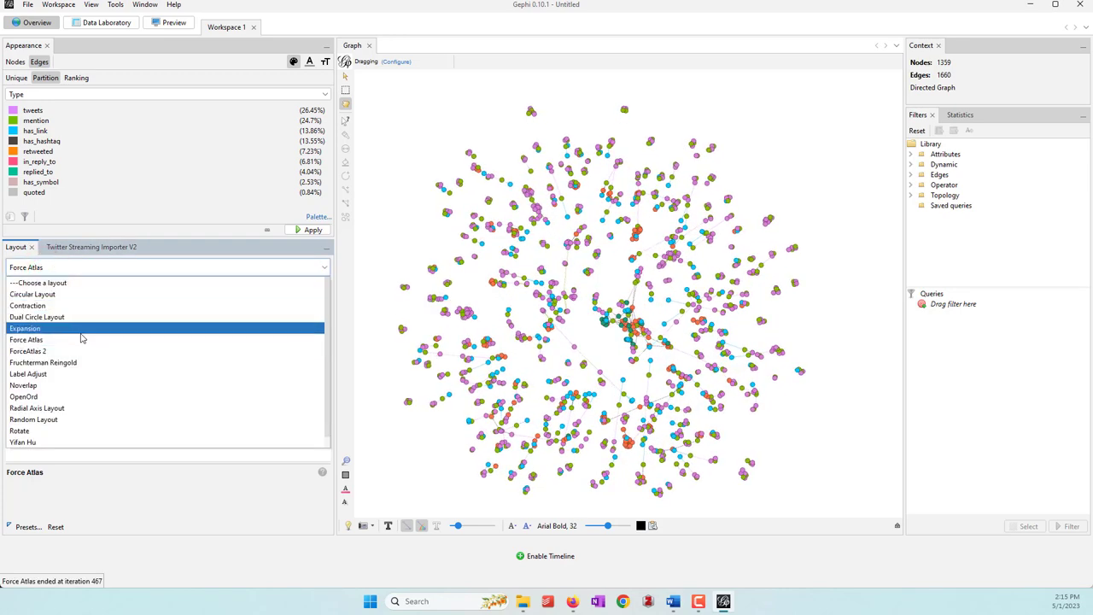
Run Noverlap to separate overlapping nodes, ending at iteration 25, and zoom into the graph
{"action": "left_click", "coordinate": [69, 386]}
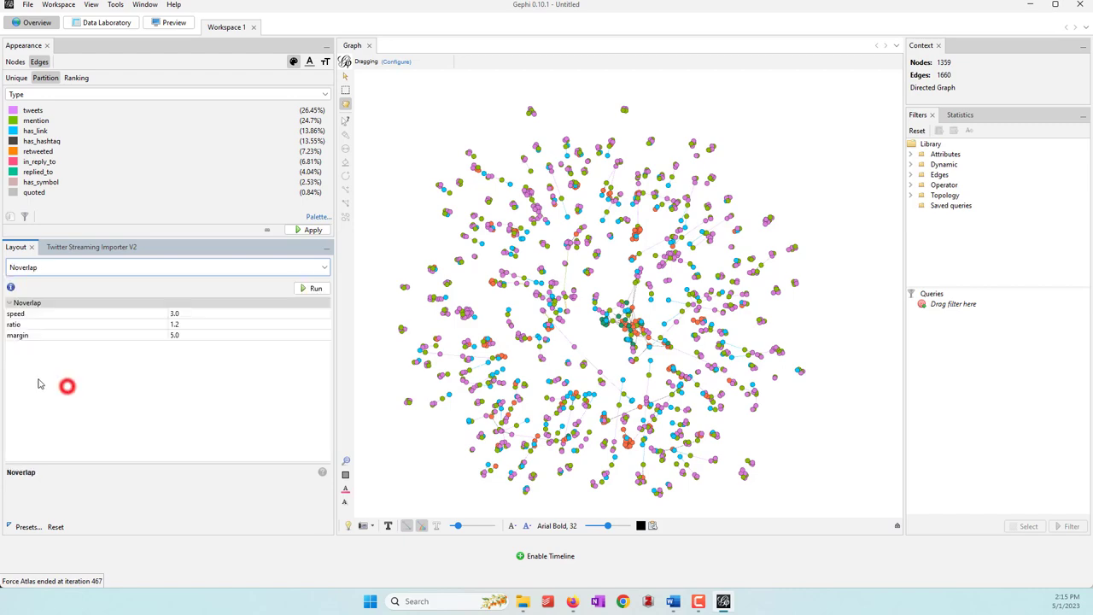
{"action": "left_click", "coordinate": [310, 290]}
{"action": "left_click", "coordinate": [311, 290]}
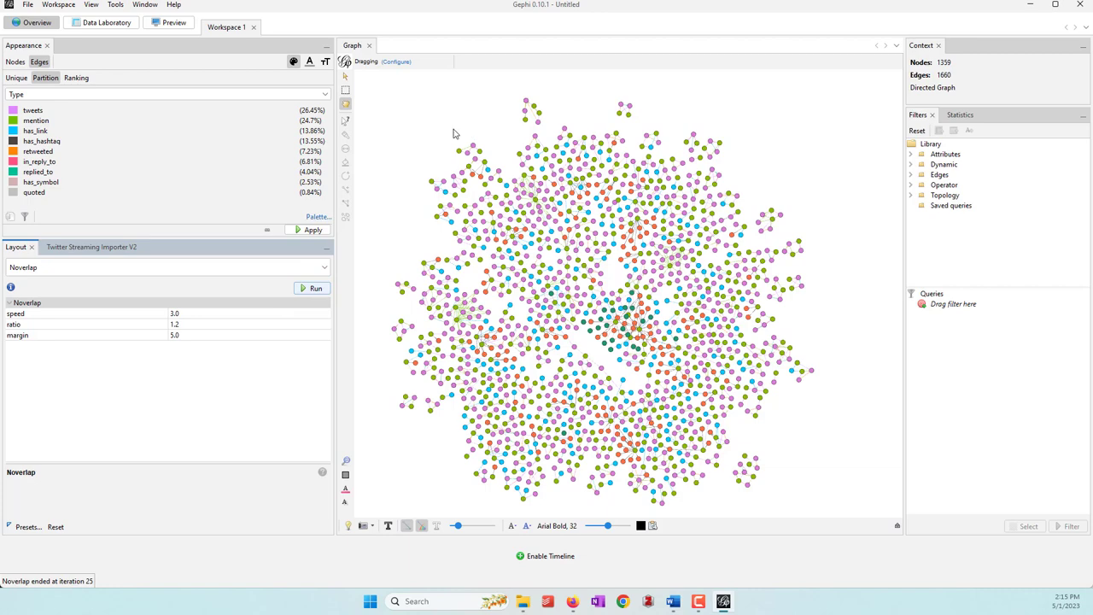
{"action": "scroll", "coordinate": [453, 134], "scroll_direction": "up", "scroll_amount": 5}
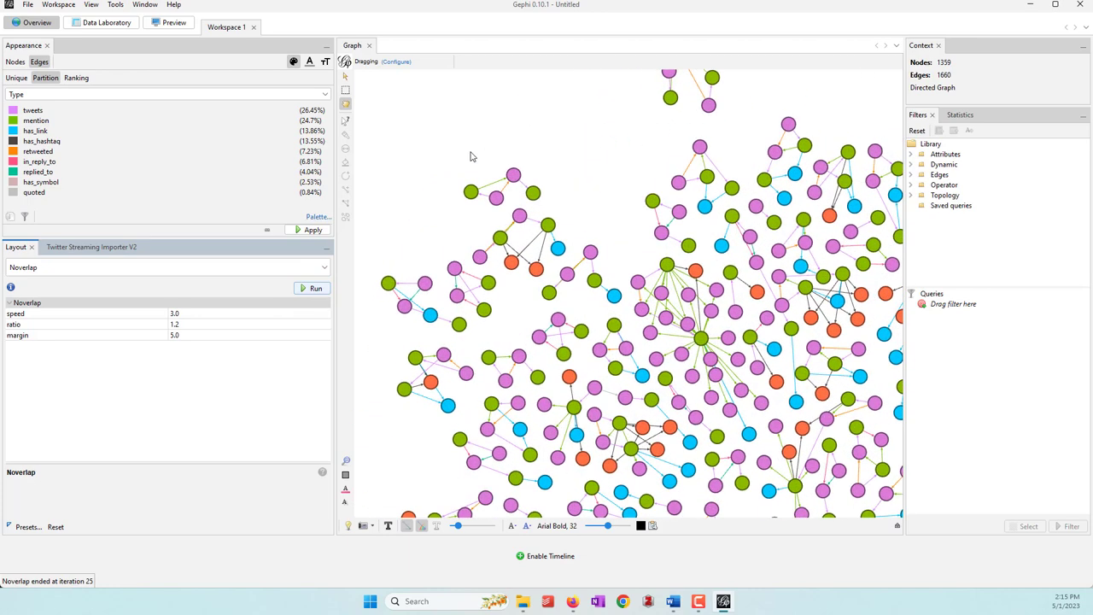
{"action": "scroll", "coordinate": [470, 156], "scroll_direction": "up", "scroll_amount": 4}
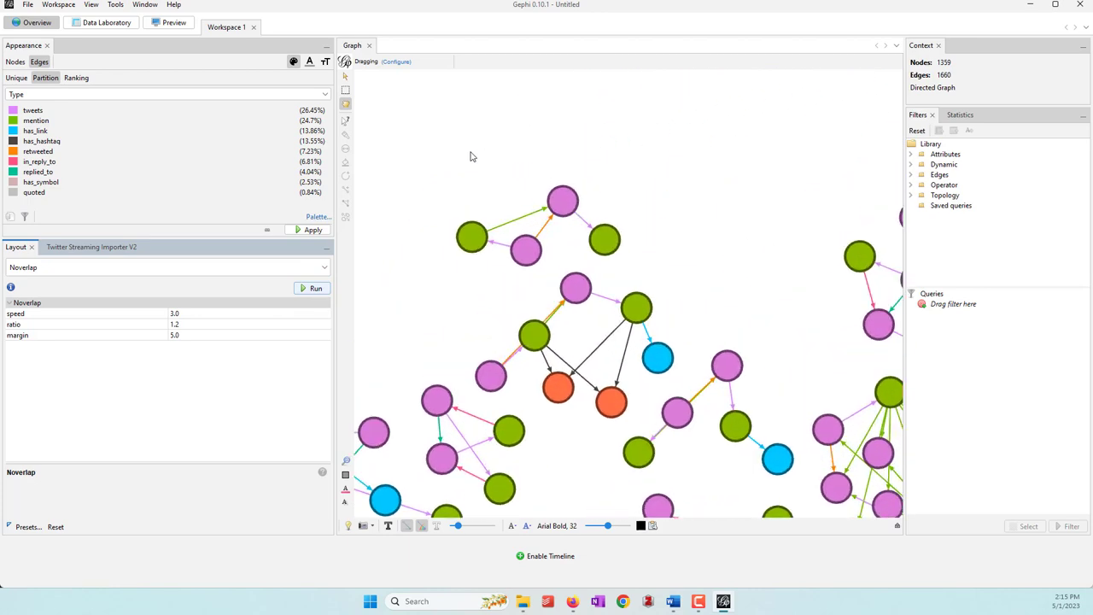
{"action": "scroll", "coordinate": [470, 157], "scroll_direction": "up", "scroll_amount": 1}
{"action": "left_click", "coordinate": [16, 78]}
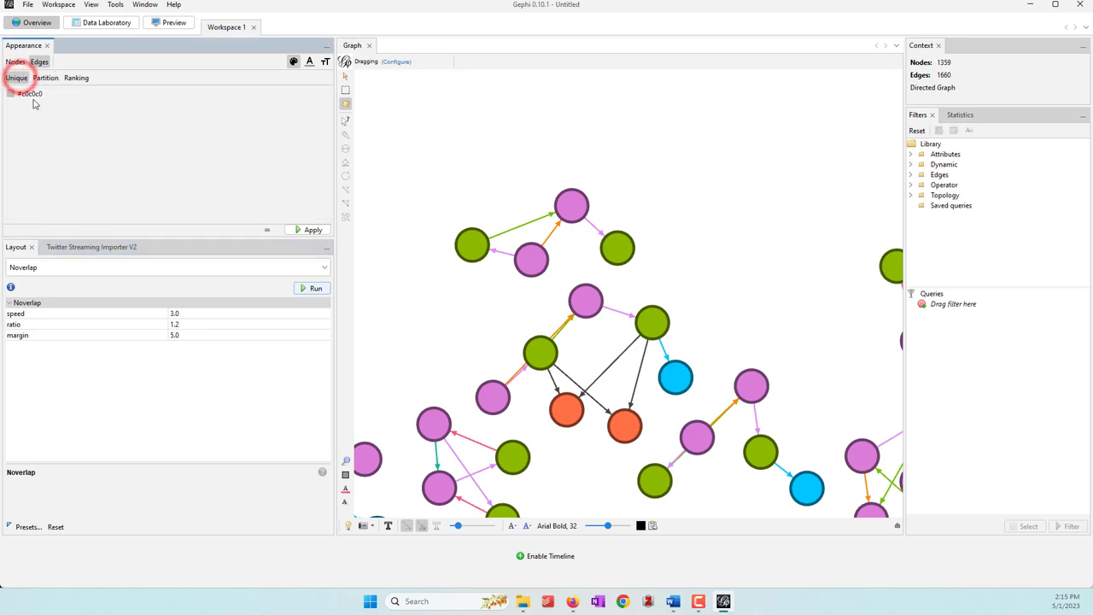
Restore twitter_type partition colouring and move two pink User nodes to tidier positions
{"action": "left_click", "coordinate": [46, 78]}
{"action": "left_click", "coordinate": [17, 62]}
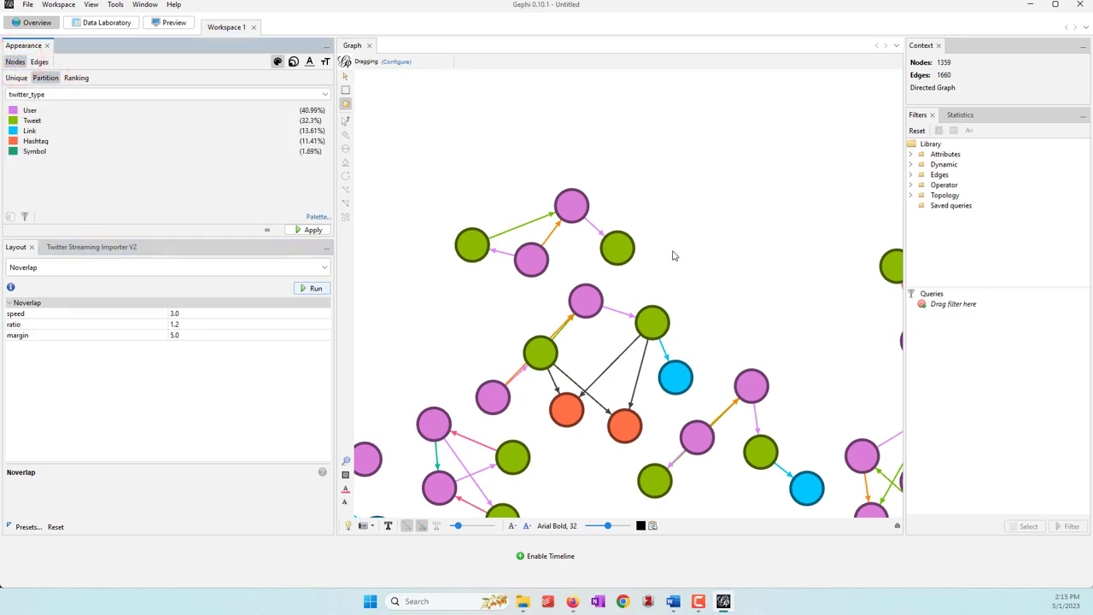
{"action": "left_click_drag", "start_coordinate": [574, 214], "coordinate": [579, 174]}
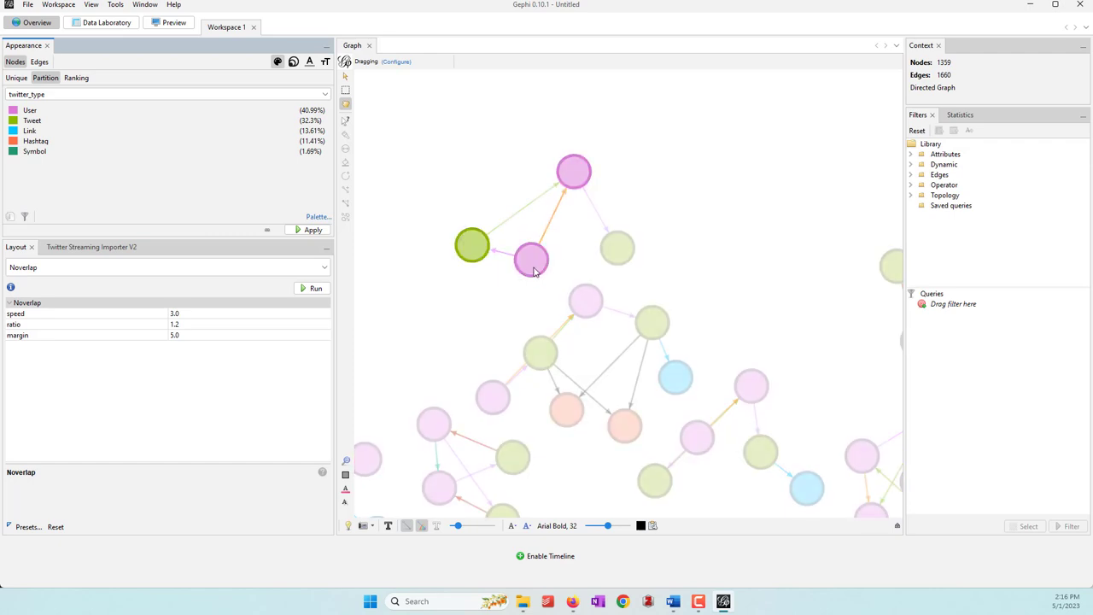
{"action": "mouse_move", "coordinate": [532, 268]}
{"action": "left_mouse_down"}
{"action": "mouse_move", "coordinate": [554, 282]}
{"action": "mouse_move", "coordinate": [541, 284]}
{"action": "left_mouse_up"}
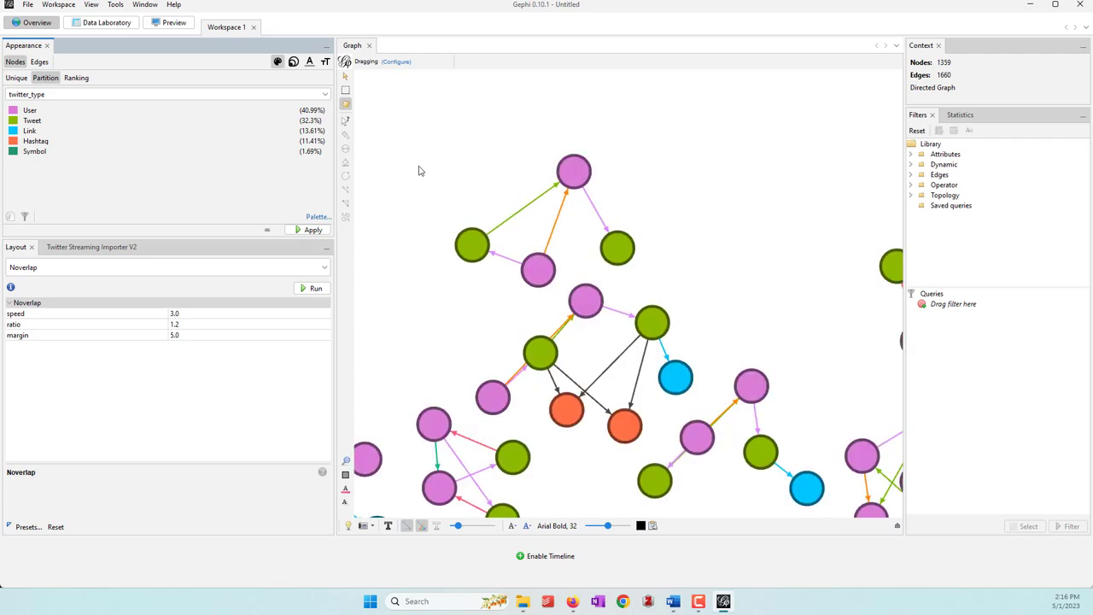
{"action": "scroll", "coordinate": [440, 203], "scroll_direction": "down", "scroll_amount": 1}
{"action": "scroll", "coordinate": [514, 329], "scroll_direction": "up", "scroll_amount": 2}
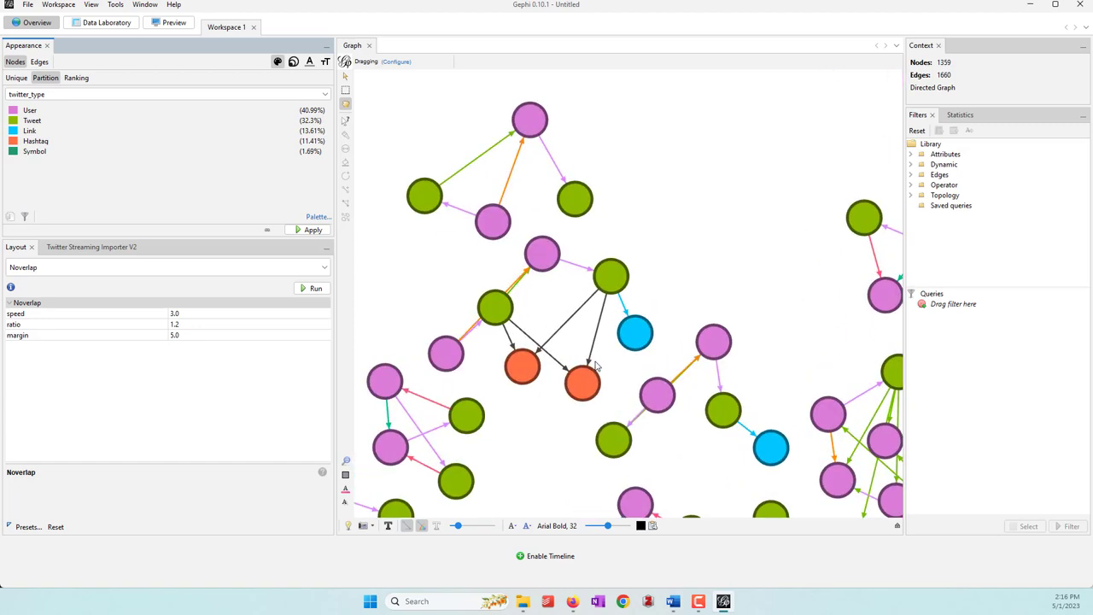
Reposition the Tweet, Link, Hashtag and User nodes in the close-up cluster
{"action": "left_click_drag", "start_coordinate": [499, 312], "coordinate": [539, 318]}
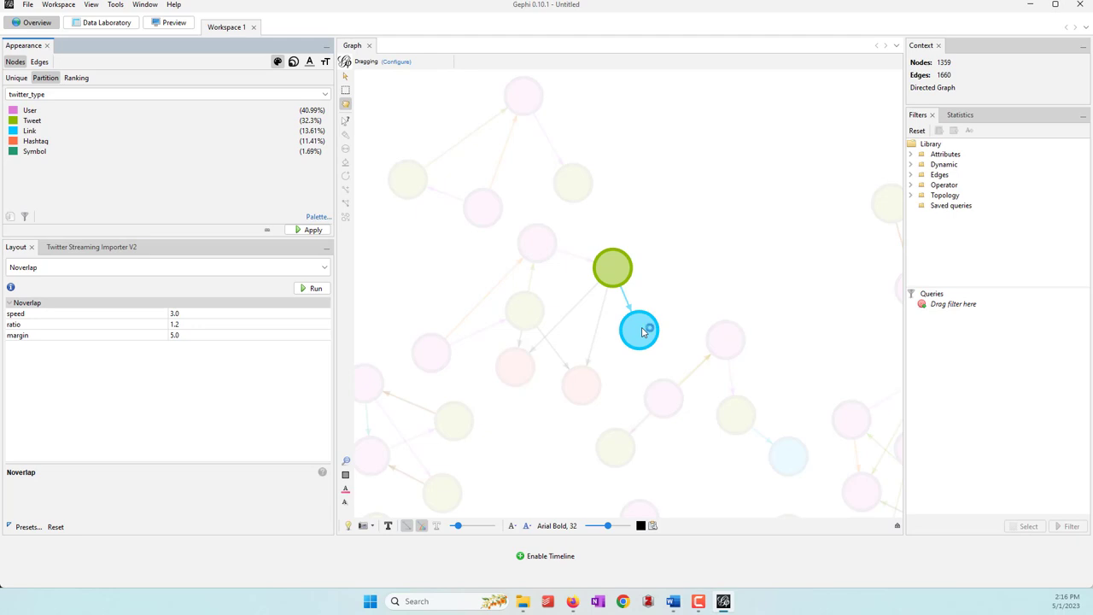
{"action": "mouse_move", "coordinate": [634, 335]}
{"action": "left_mouse_down"}
{"action": "mouse_move", "coordinate": [652, 341]}
{"action": "mouse_move", "coordinate": [640, 336]}
{"action": "left_mouse_up"}
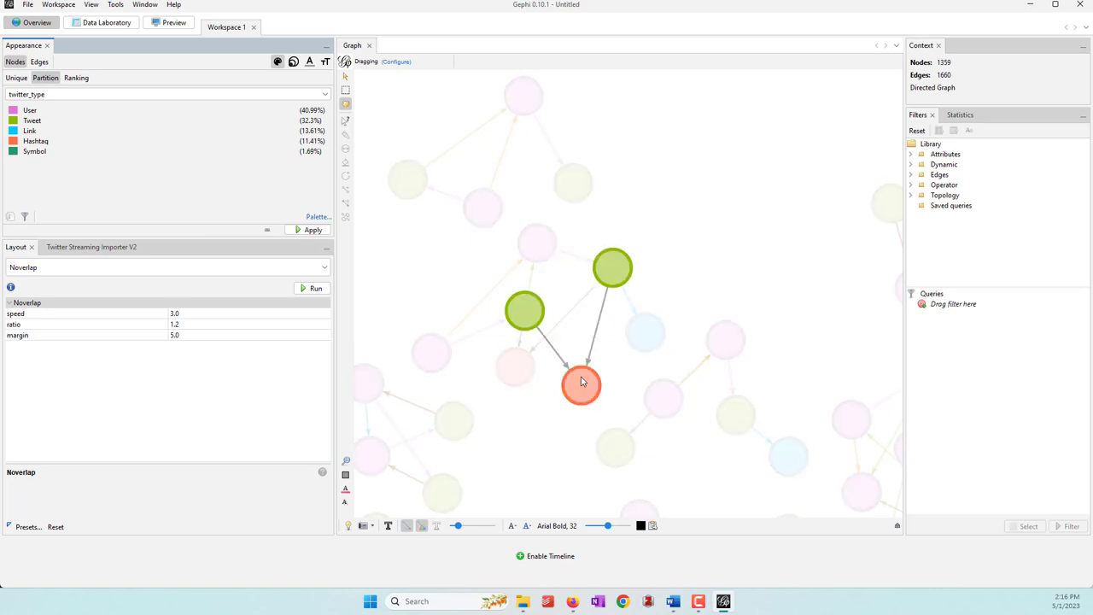
{"action": "left_click_drag", "start_coordinate": [585, 385], "coordinate": [528, 398]}
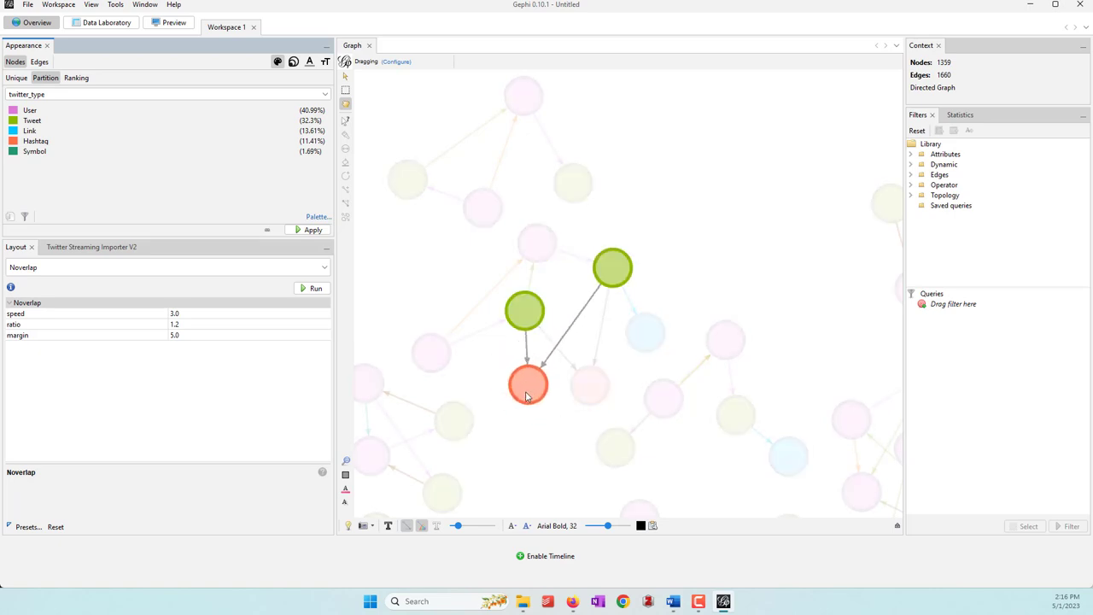
{"action": "left_click_drag", "start_coordinate": [432, 360], "coordinate": [423, 346]}
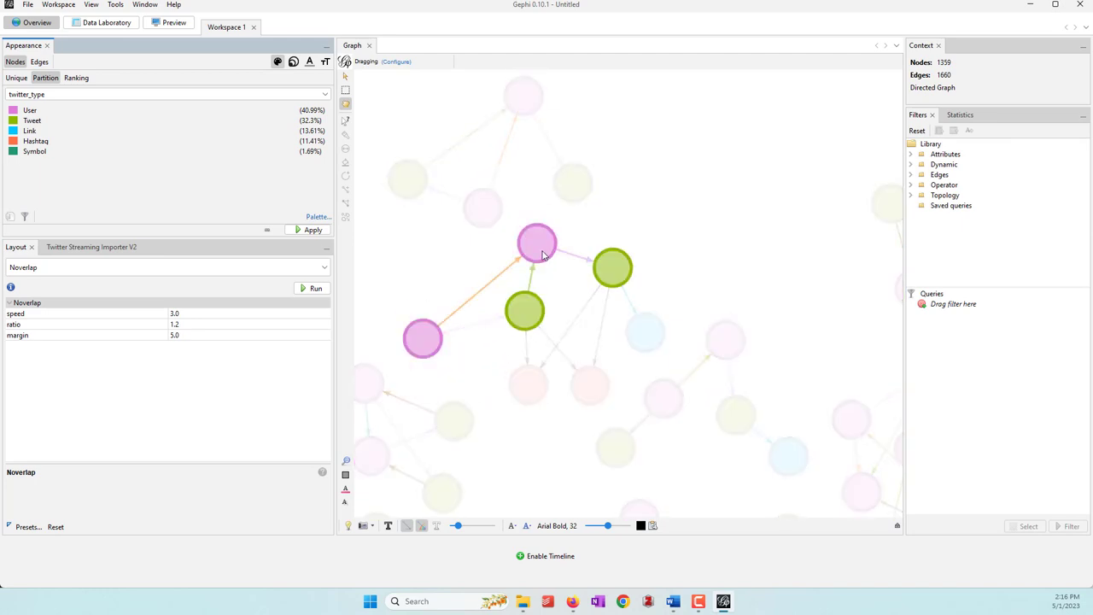
{"action": "left_click_drag", "start_coordinate": [420, 336], "coordinate": [422, 332]}
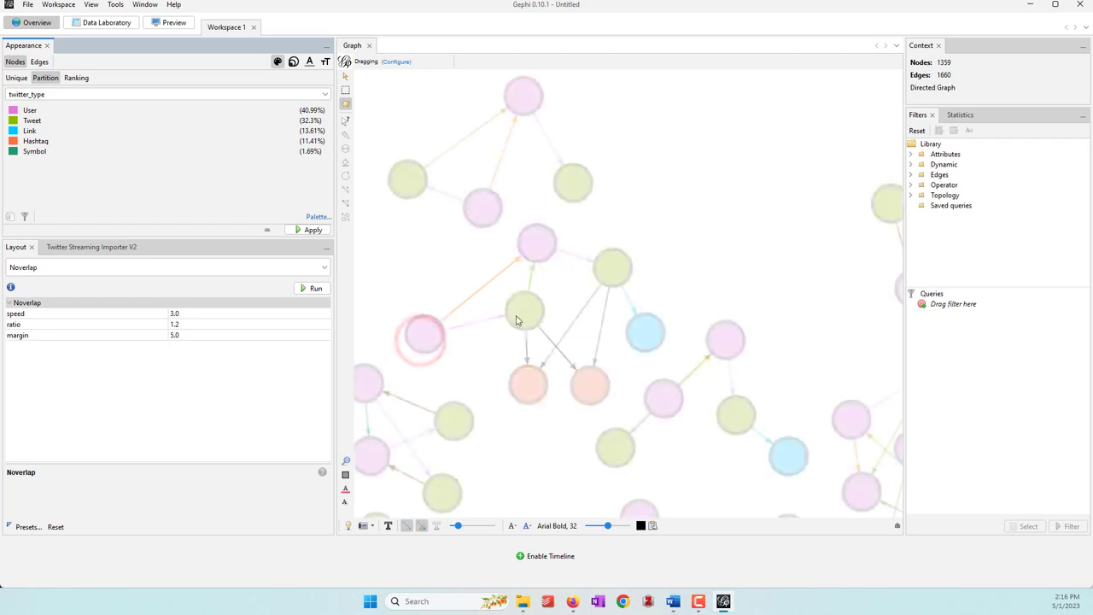
{"action": "left_click_drag", "start_coordinate": [516, 321], "coordinate": [516, 325]}
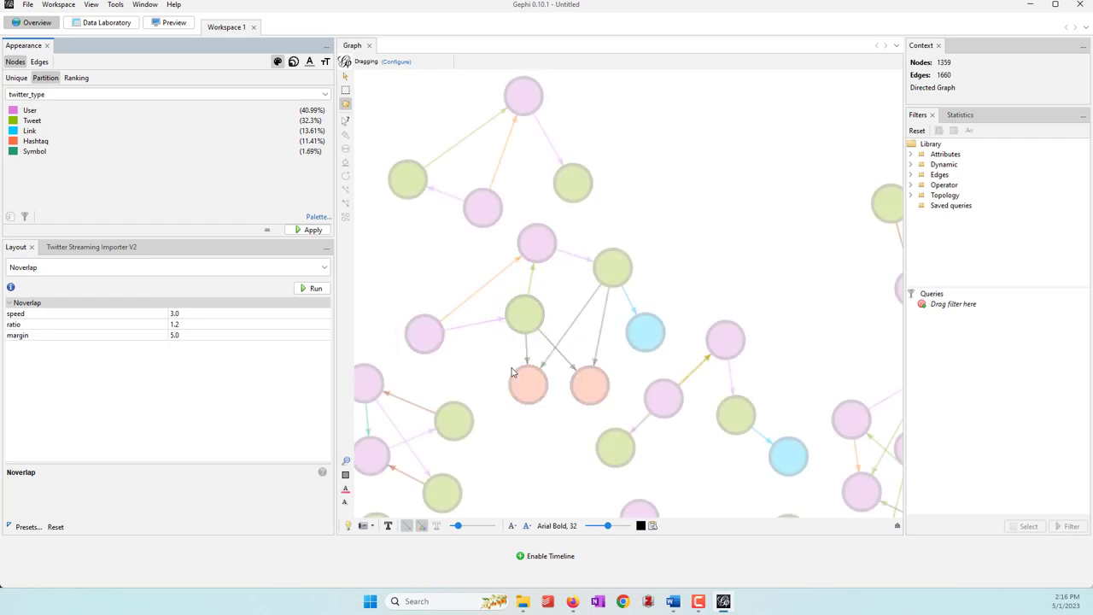
{"action": "left_click_drag", "start_coordinate": [522, 388], "coordinate": [501, 395]}
{"action": "left_click_drag", "start_coordinate": [587, 386], "coordinate": [588, 378]}
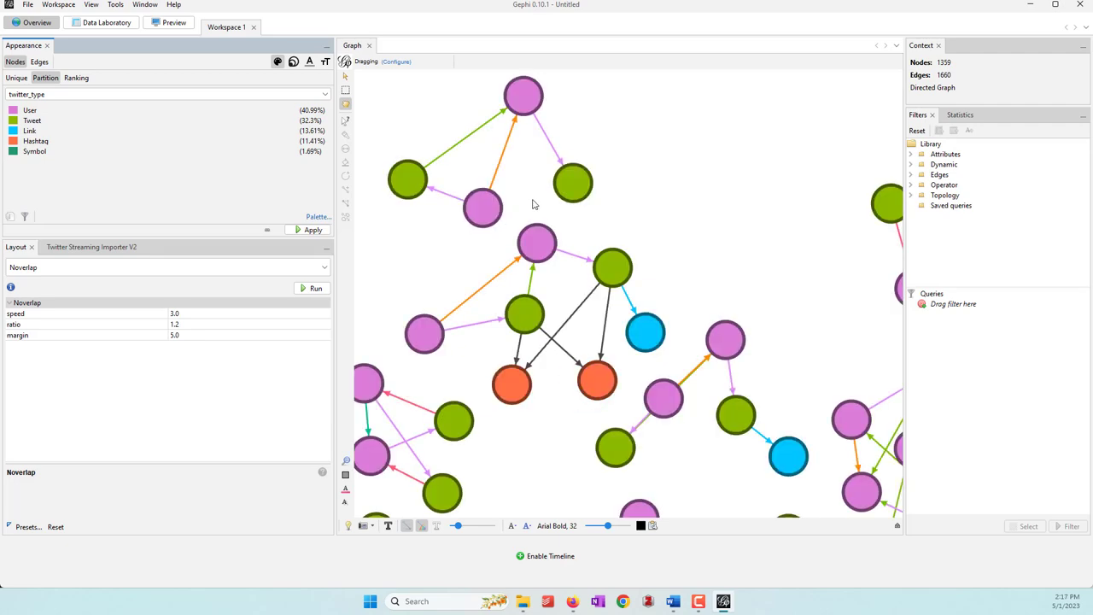
Zoom out and show the Twitter Streaming Importer V2 settings
{"action": "scroll", "coordinate": [606, 203], "scroll_direction": "down", "scroll_amount": 5}
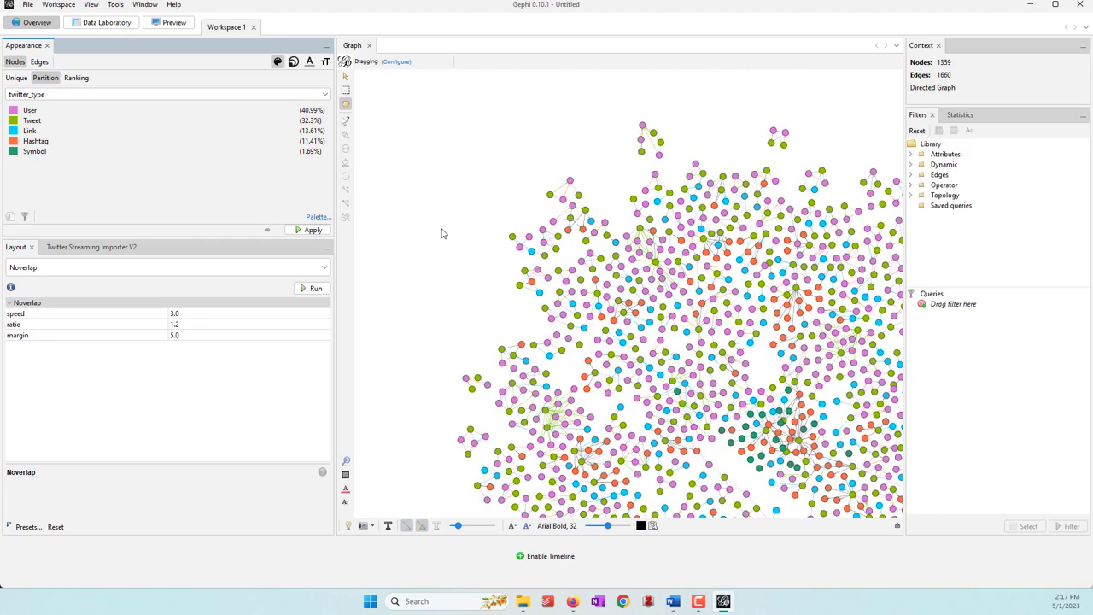
{"action": "left_click", "coordinate": [112, 247]}
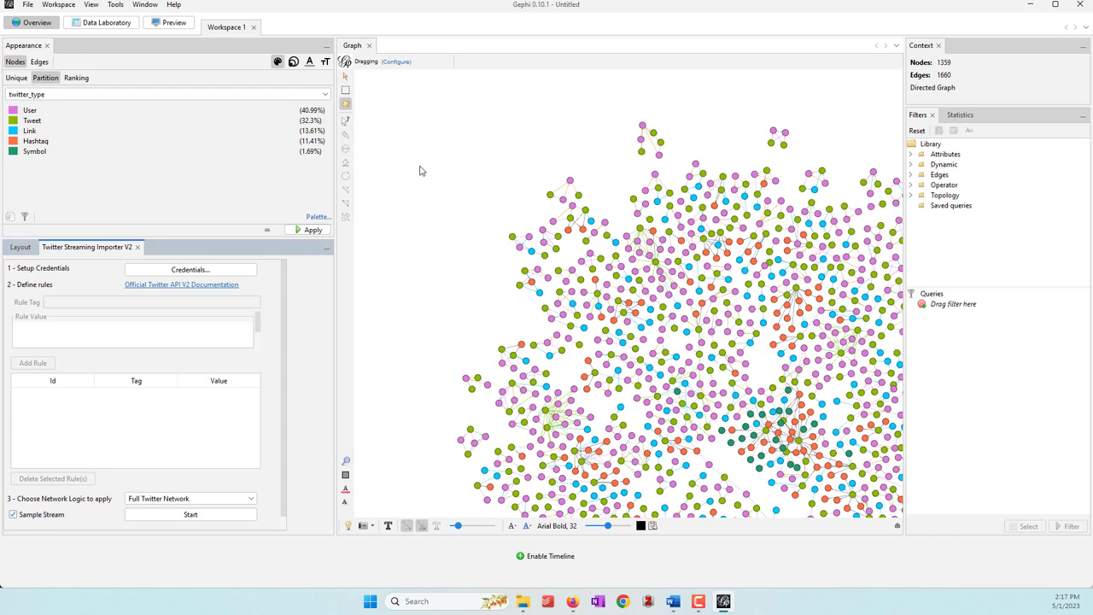
{"action": "scroll", "coordinate": [419, 170], "scroll_direction": "down", "scroll_amount": 5}
{"action": "scroll", "coordinate": [418, 170], "scroll_direction": "up", "scroll_amount": 2}
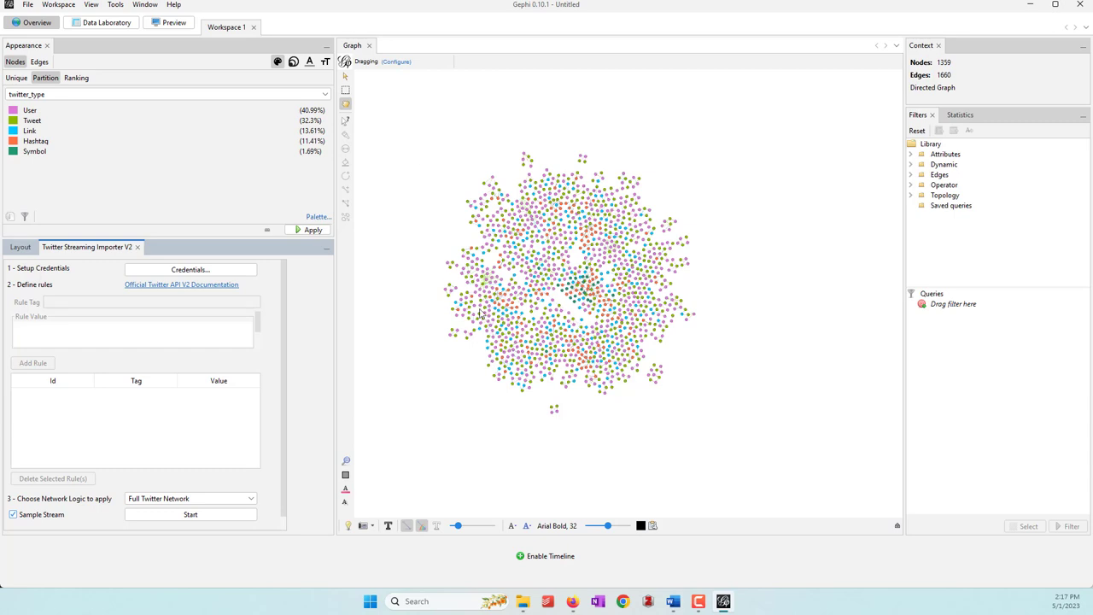
Turn off Sample Stream, delete every node to empty the graph, and open the Twitter API v2 docs
{"action": "left_click", "coordinate": [34, 518]}
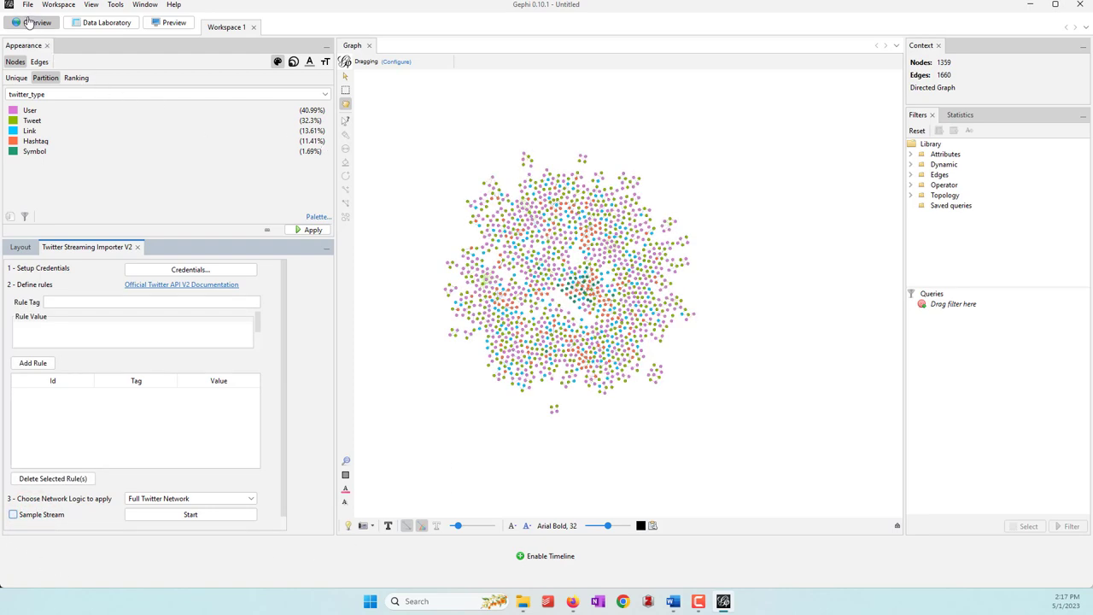
{"action": "left_click", "coordinate": [346, 90]}
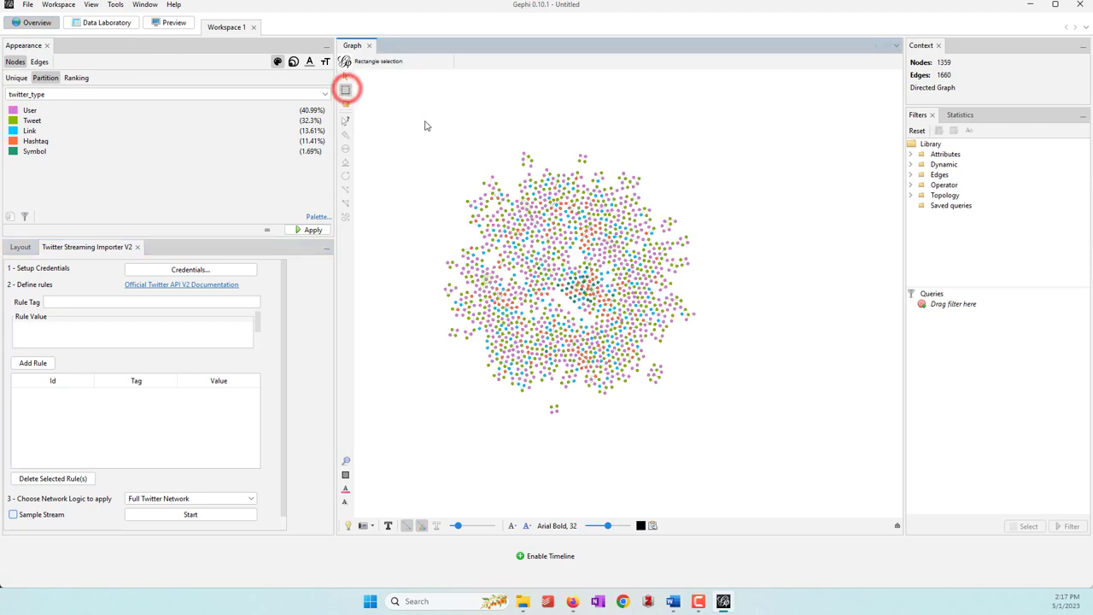
{"action": "left_click_drag", "start_coordinate": [405, 111], "coordinate": [811, 506]}
{"action": "right_click", "coordinate": [569, 349]}
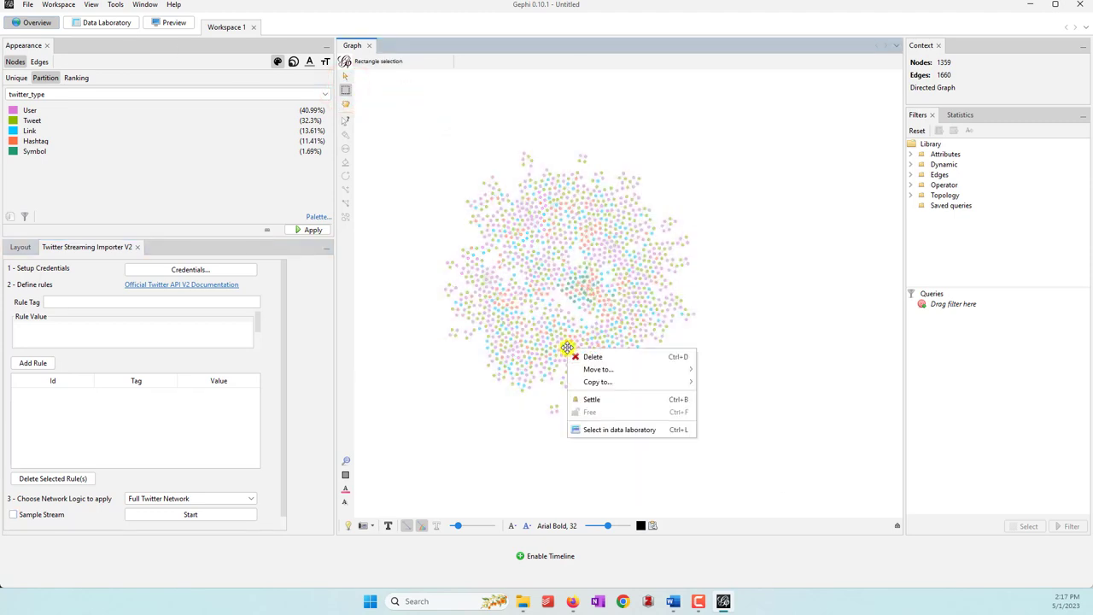
{"action": "left_click", "coordinate": [577, 356]}
{"action": "left_click", "coordinate": [560, 328]}
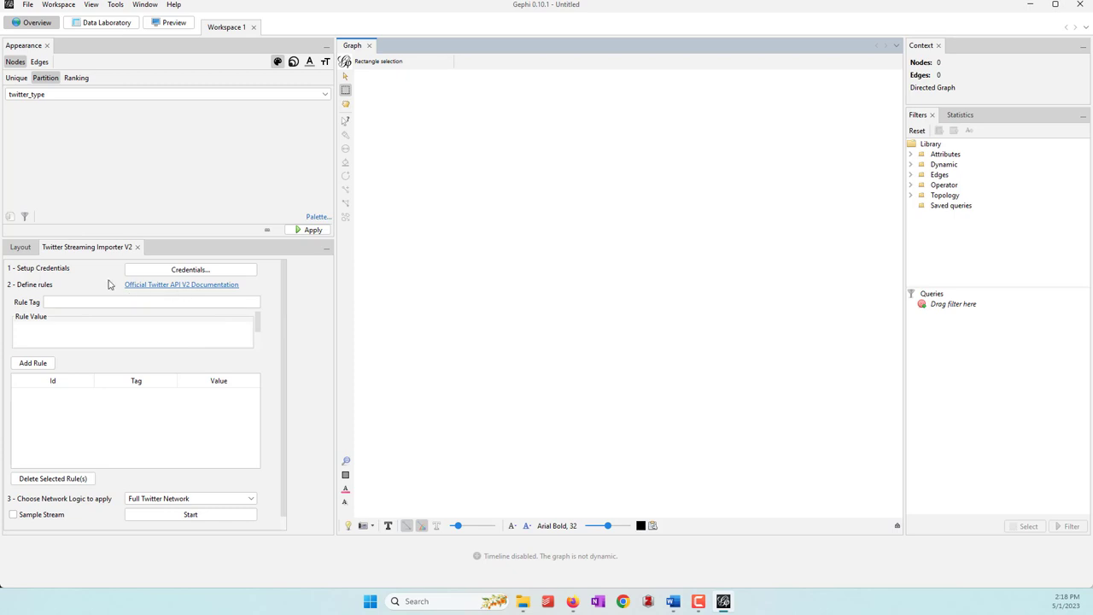
{"action": "left_click", "coordinate": [139, 285]}
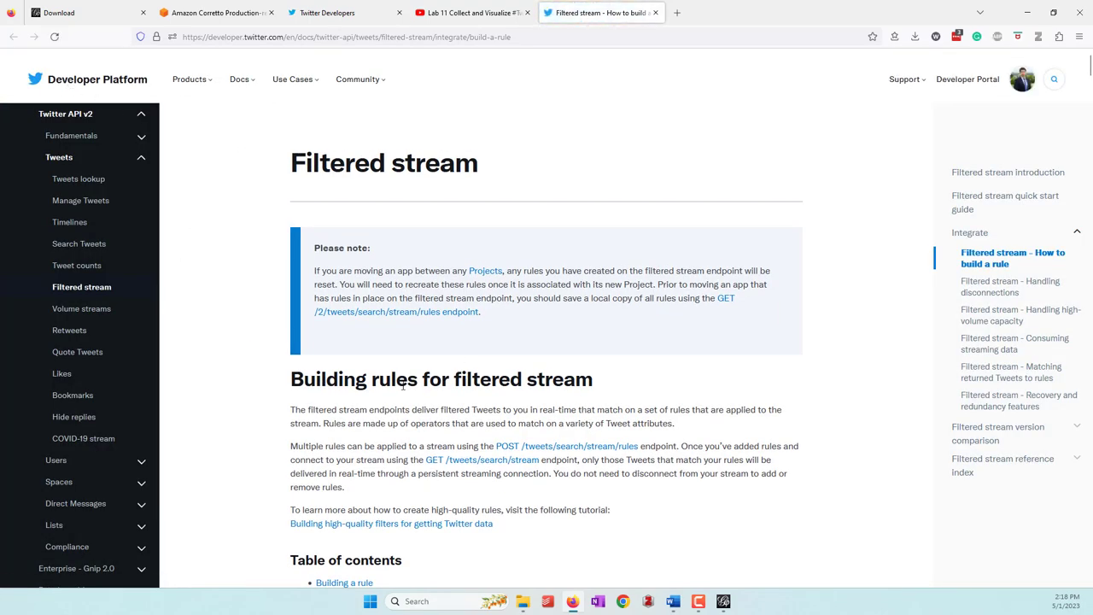
Read through the filtered-stream rule-building documentation, then return to Gephi
{"action": "scroll", "coordinate": [403, 386], "scroll_direction": "down", "scroll_amount": 3}
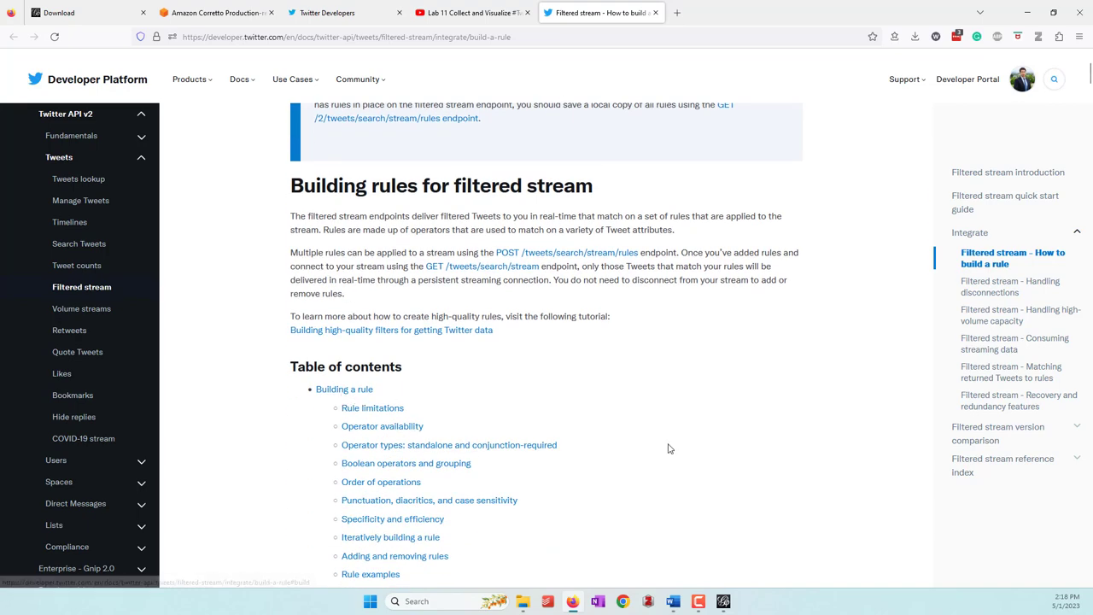
{"action": "scroll", "coordinate": [669, 448], "scroll_direction": "down", "scroll_amount": 3}
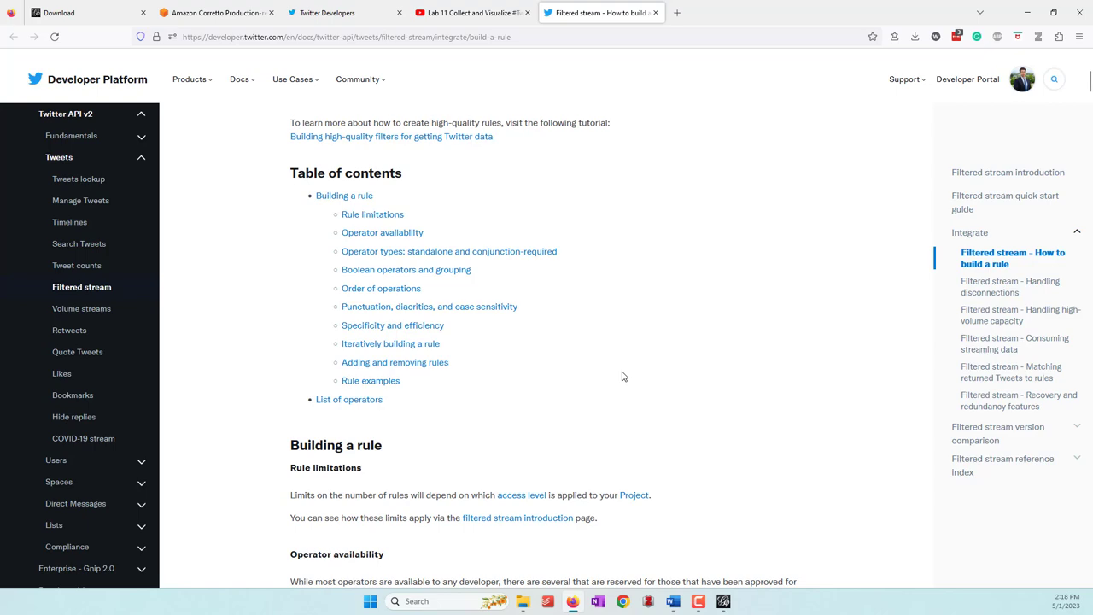
{"action": "scroll", "coordinate": [622, 376], "scroll_direction": "down", "scroll_amount": 4}
{"action": "scroll", "coordinate": [623, 377], "scroll_direction": "up", "scroll_amount": 4}
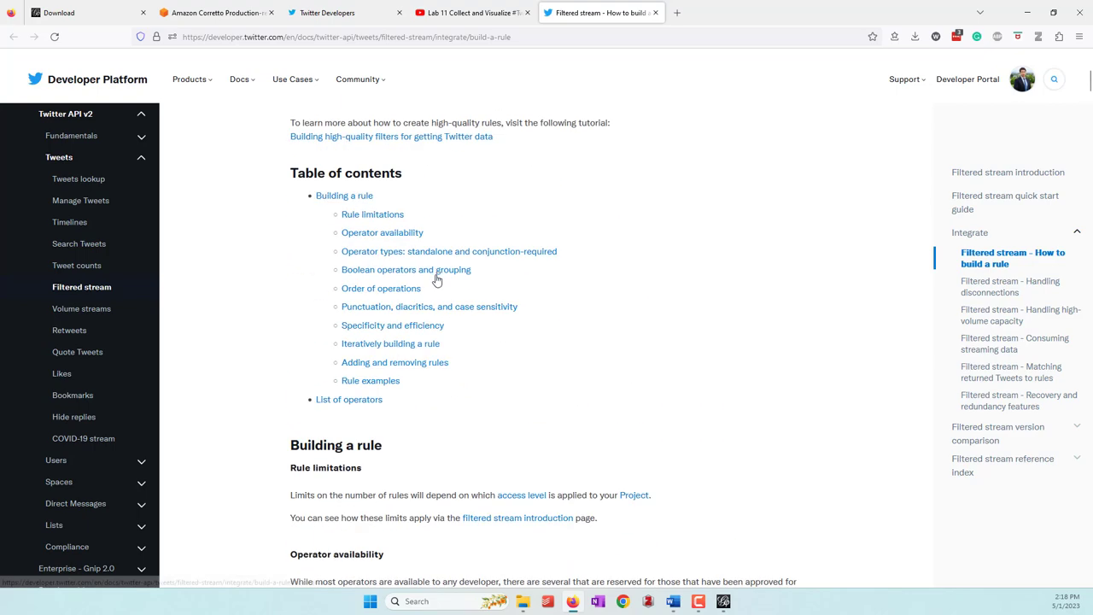
{"action": "scroll", "coordinate": [706, 415], "scroll_direction": "up", "scroll_amount": 2}
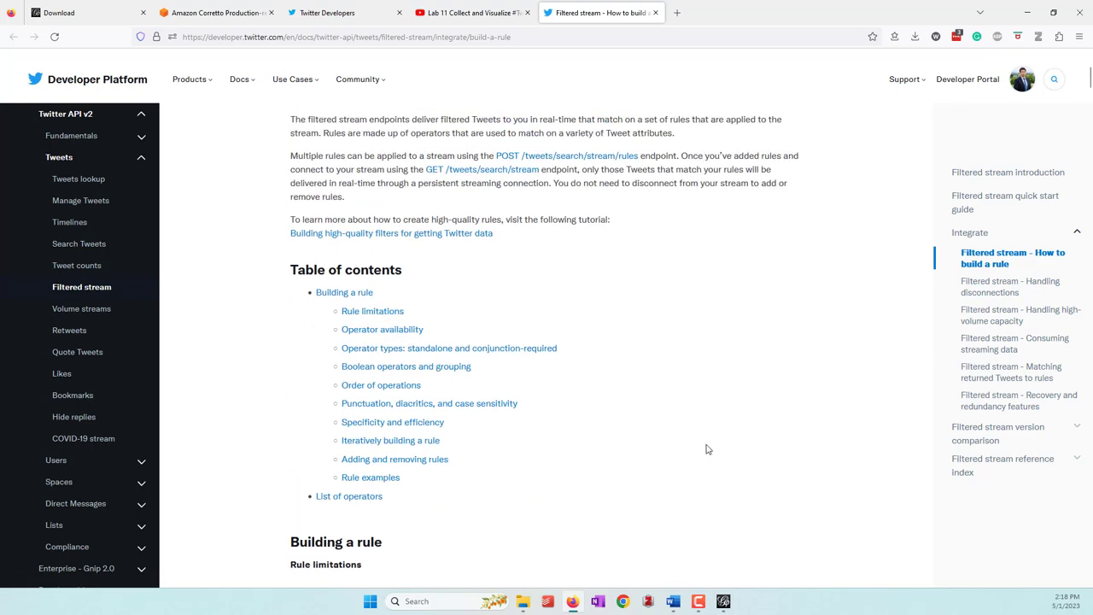
{"action": "left_click", "coordinate": [724, 601]}
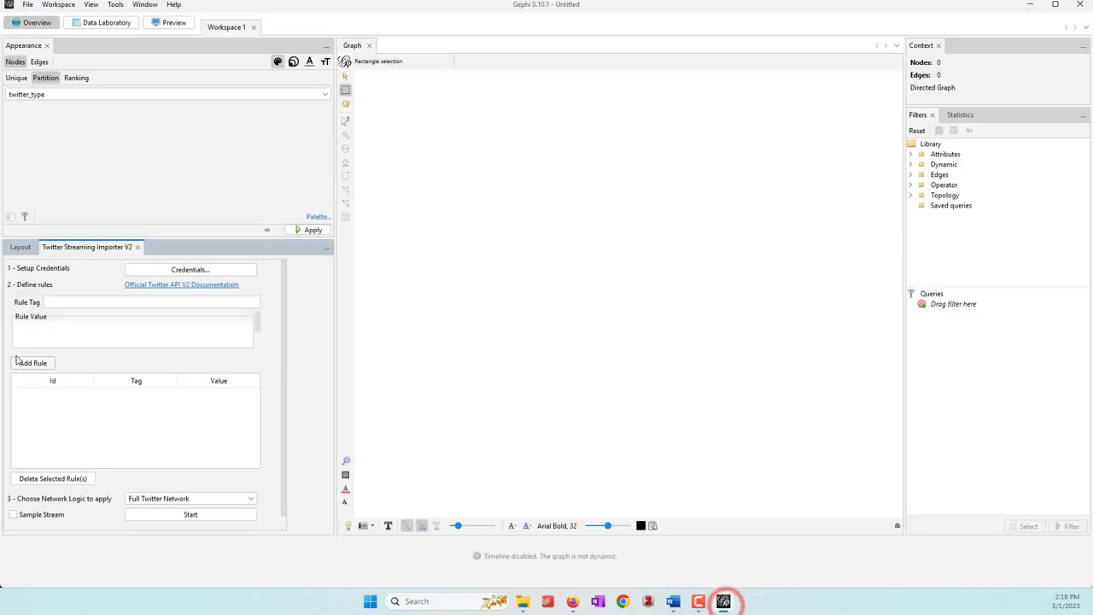
Add a streaming rule tagged 'election' with value 'election has:hashtags'
{"action": "left_click", "coordinate": [93, 300]}
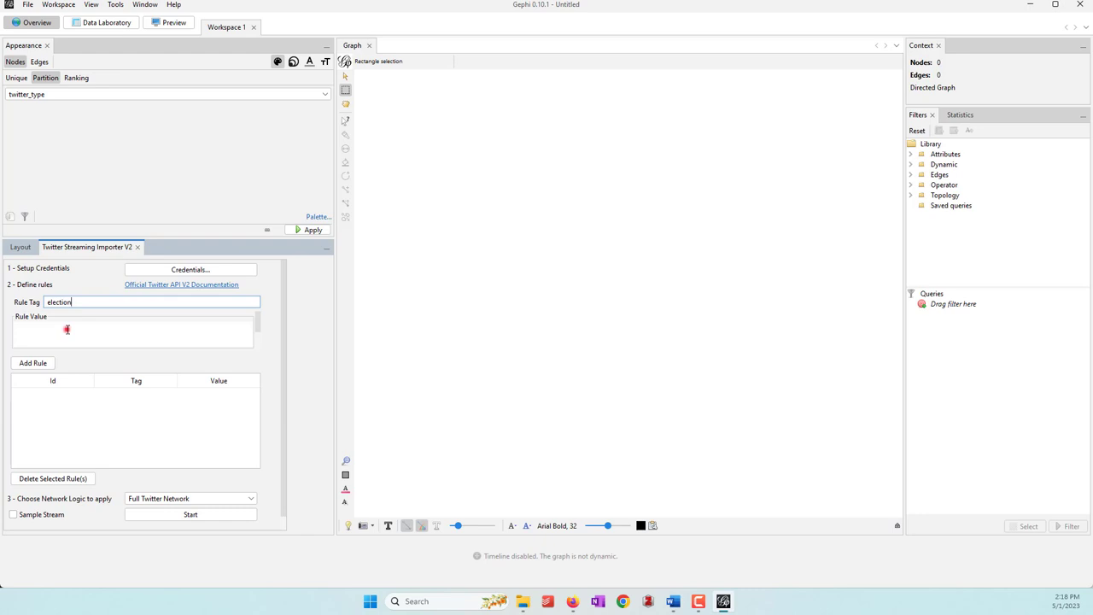
{"action": "left_click", "coordinate": [67, 329]}
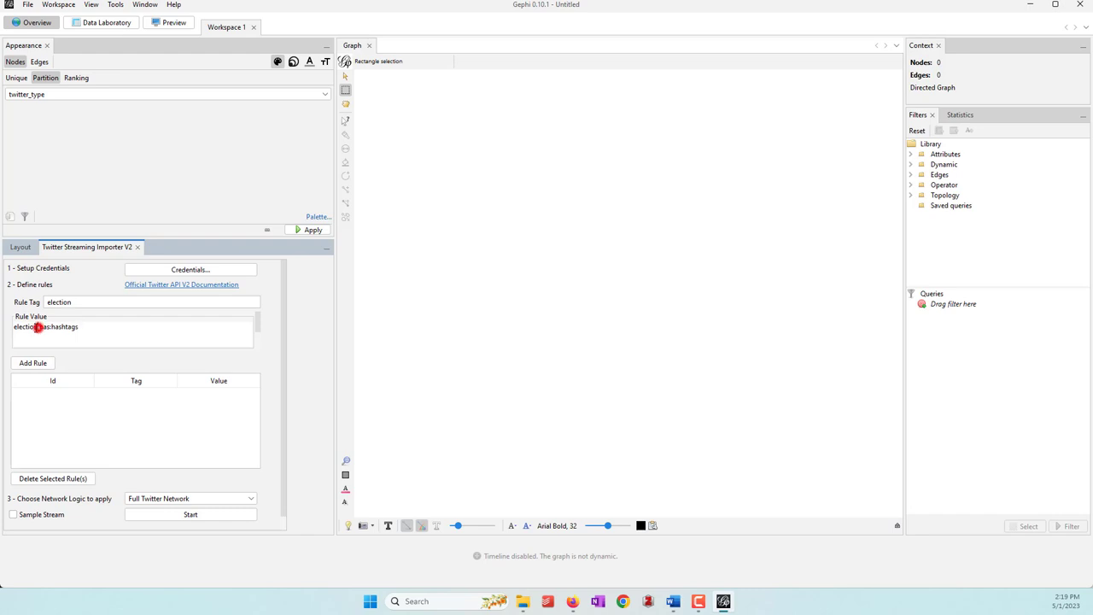
{"action": "left_click_drag", "start_coordinate": [38, 327], "coordinate": [15, 329]}
{"action": "left_click", "coordinate": [33, 335]}
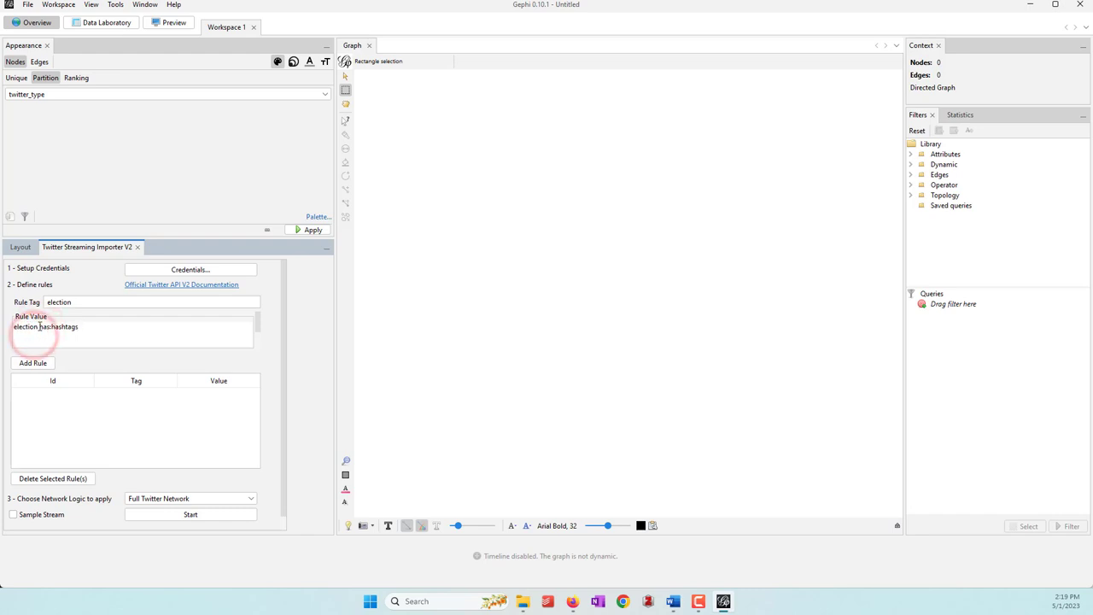
{"action": "left_click_drag", "start_coordinate": [39, 327], "coordinate": [80, 329]}
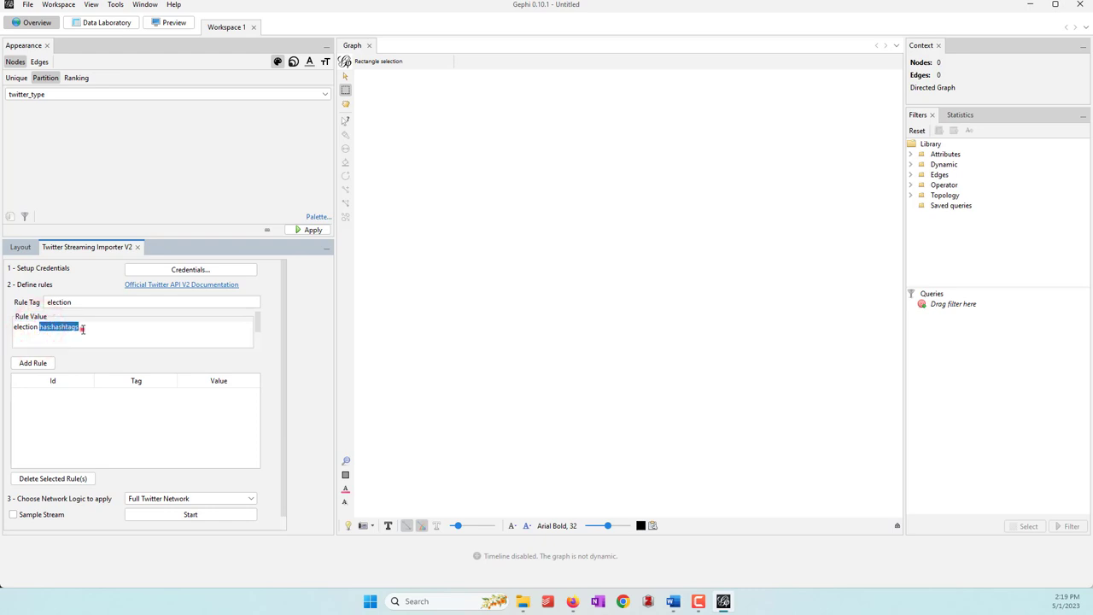
{"action": "left_click", "coordinate": [82, 328]}
{"action": "left_click", "coordinate": [33, 363]}
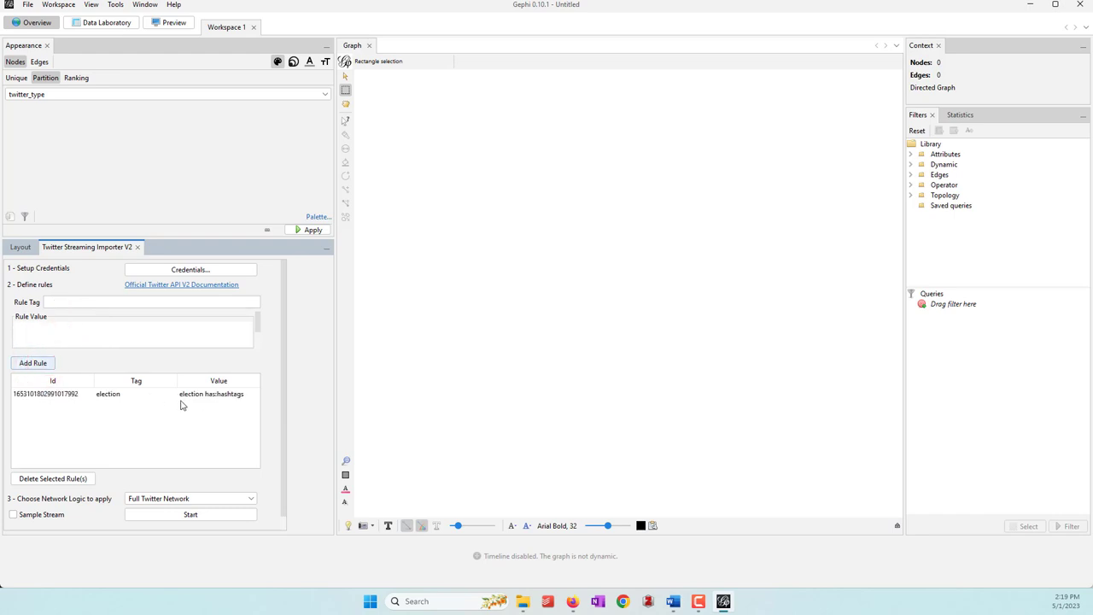
Stream the election rule with Hashtag Network logic, then stop and redraw the 62-node, 116-edge graph
{"action": "left_click", "coordinate": [158, 504]}
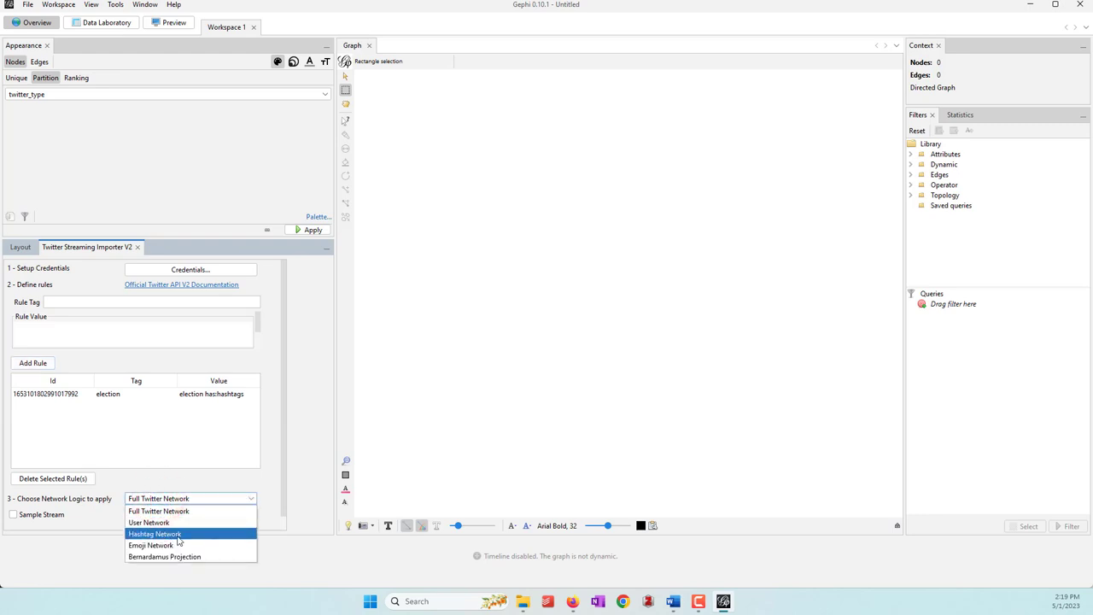
{"action": "left_click", "coordinate": [178, 536]}
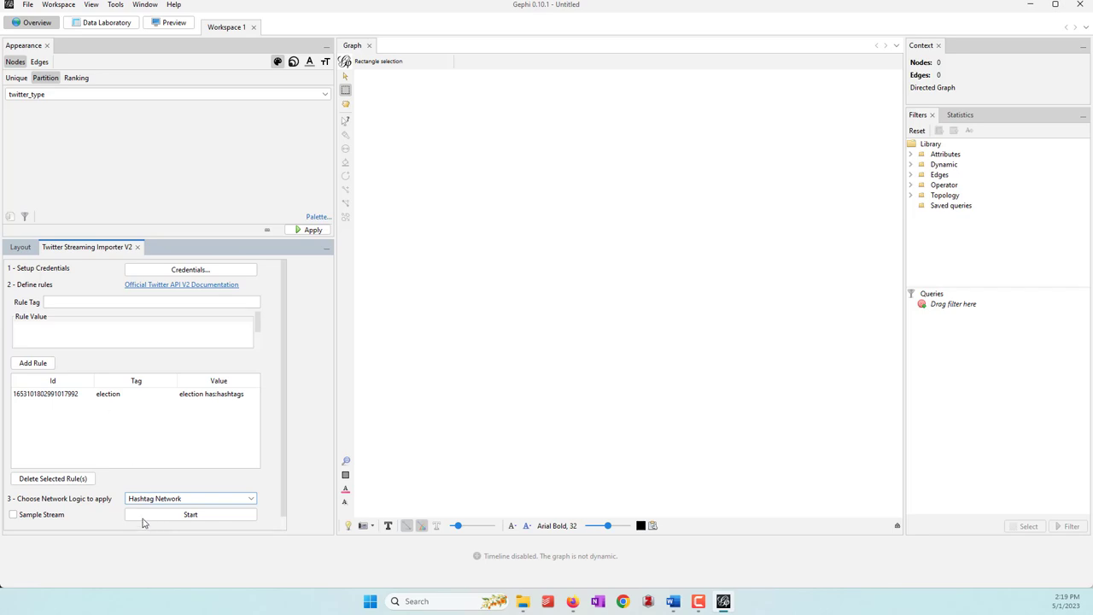
{"action": "left_click", "coordinate": [193, 515]}
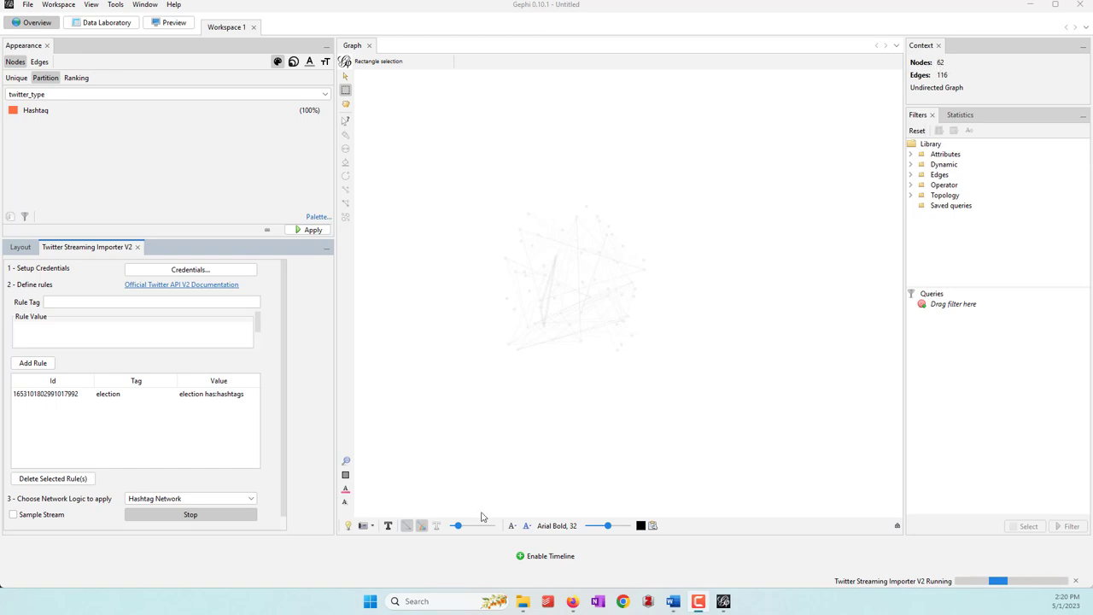
{"action": "left_click", "coordinate": [199, 515]}
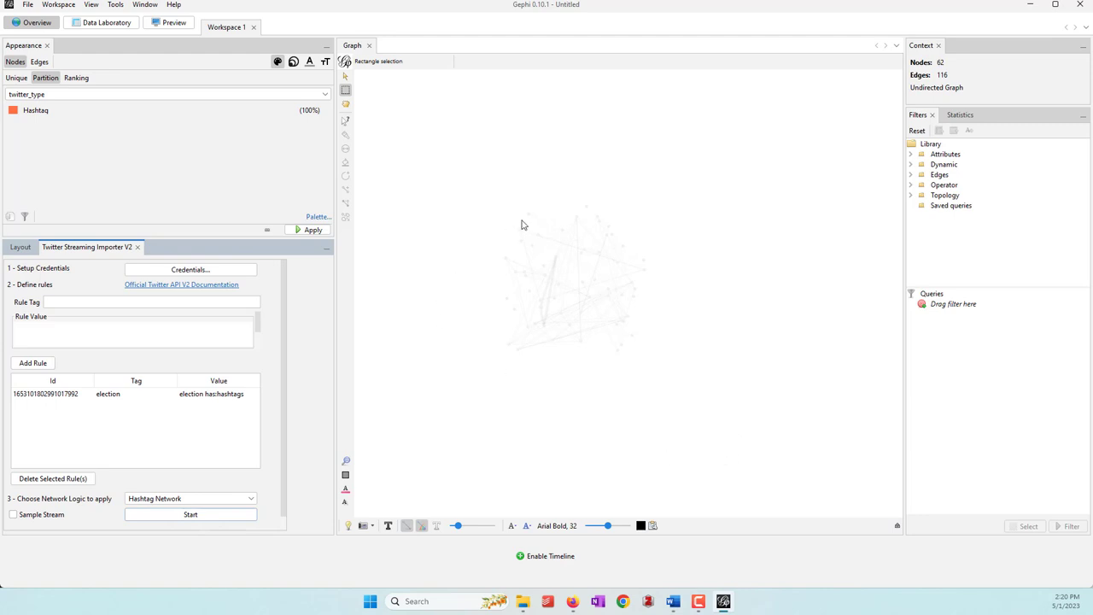
{"action": "left_click", "coordinate": [659, 332]}
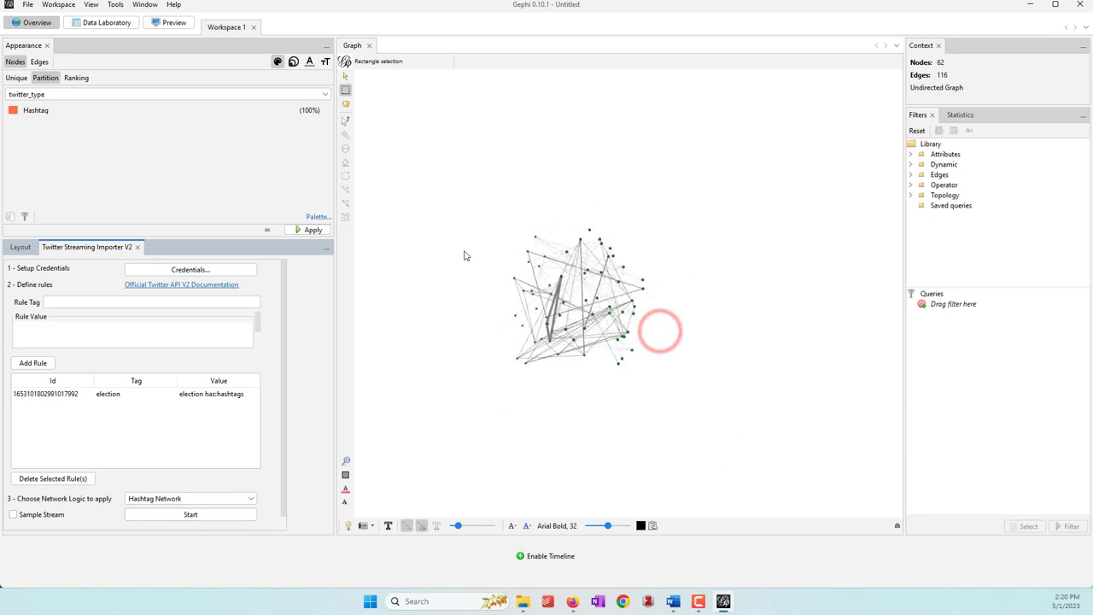
{"action": "scroll", "coordinate": [470, 260], "scroll_direction": "up", "scroll_amount": 2}
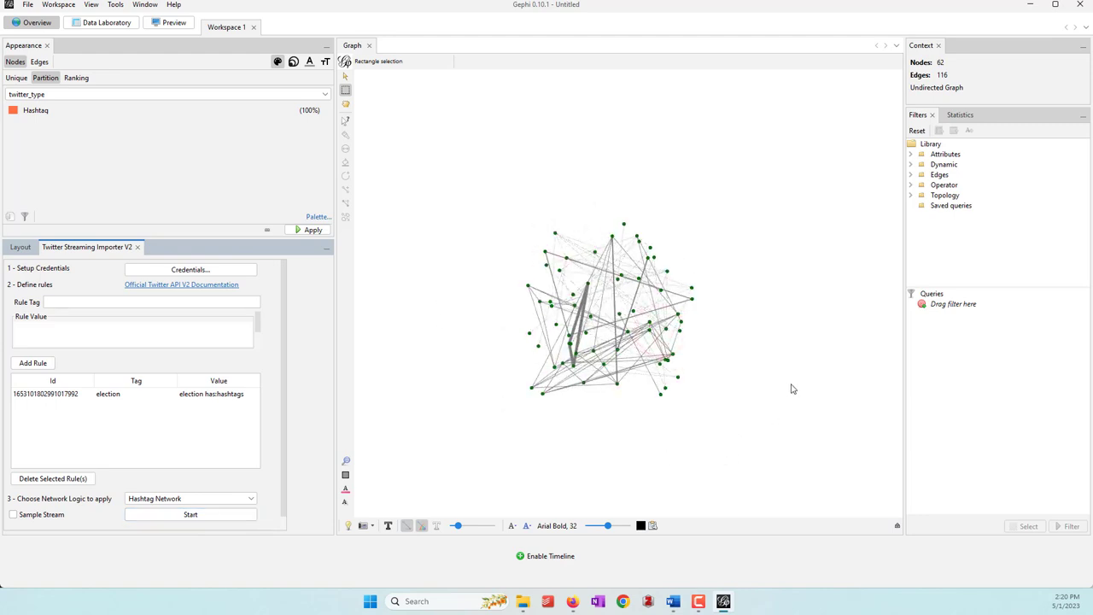
{"action": "scroll", "coordinate": [791, 389], "scroll_direction": "up", "scroll_amount": 2}
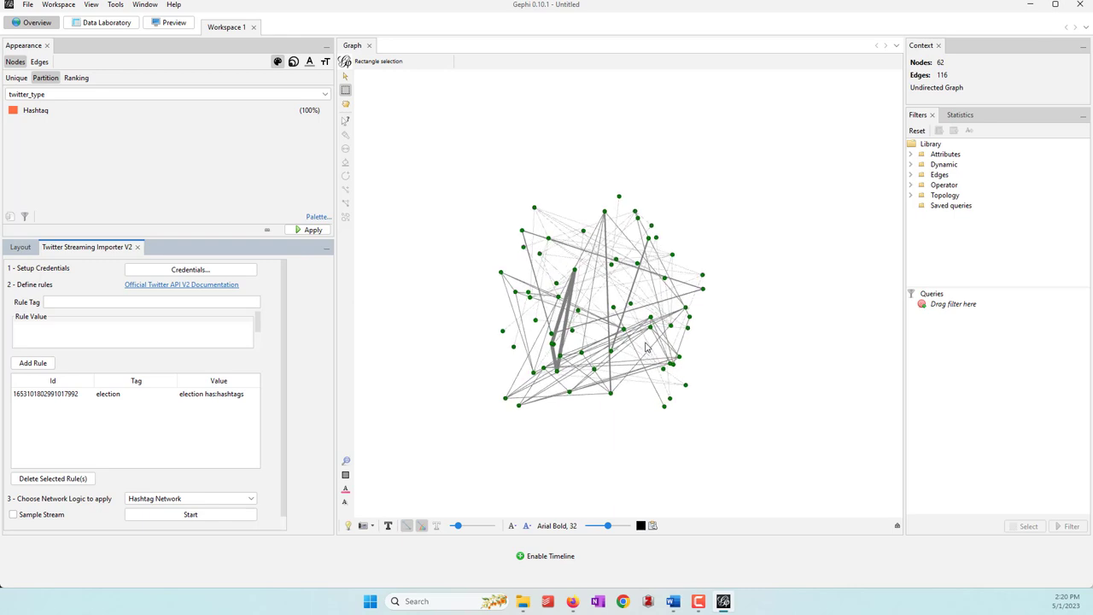
{"action": "left_click", "coordinate": [102, 24]}
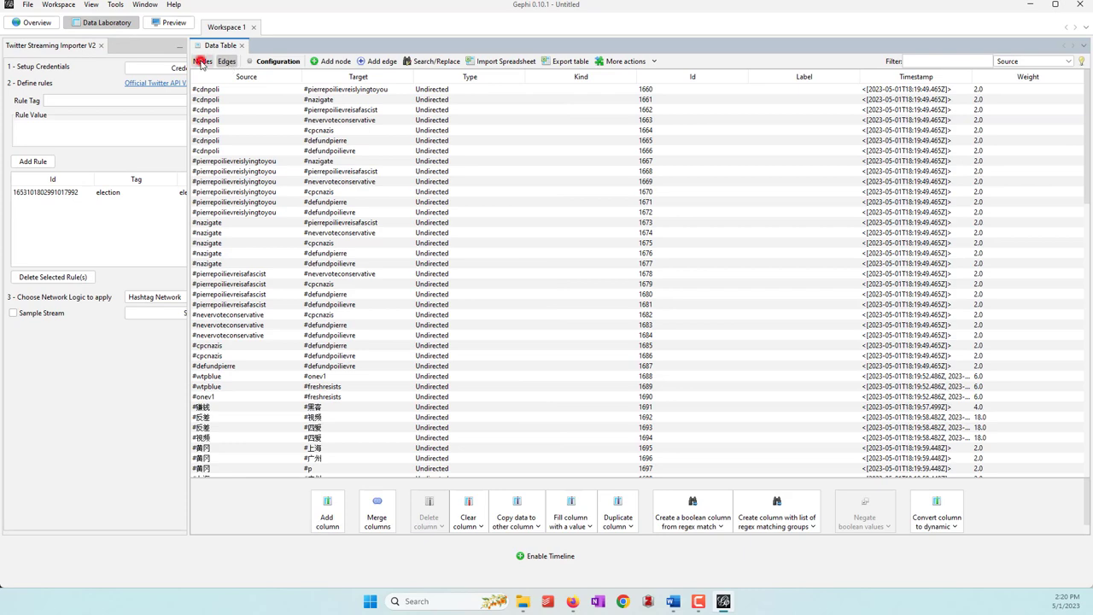
{"action": "left_click", "coordinate": [202, 61]}
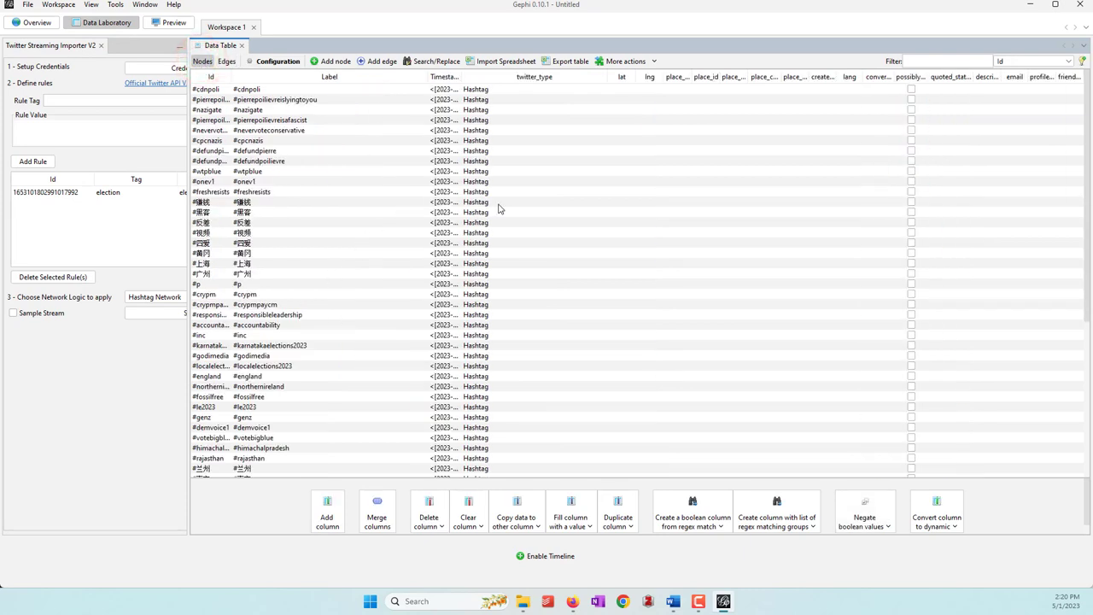
{"action": "scroll", "coordinate": [500, 205], "scroll_direction": "down", "scroll_amount": 8}
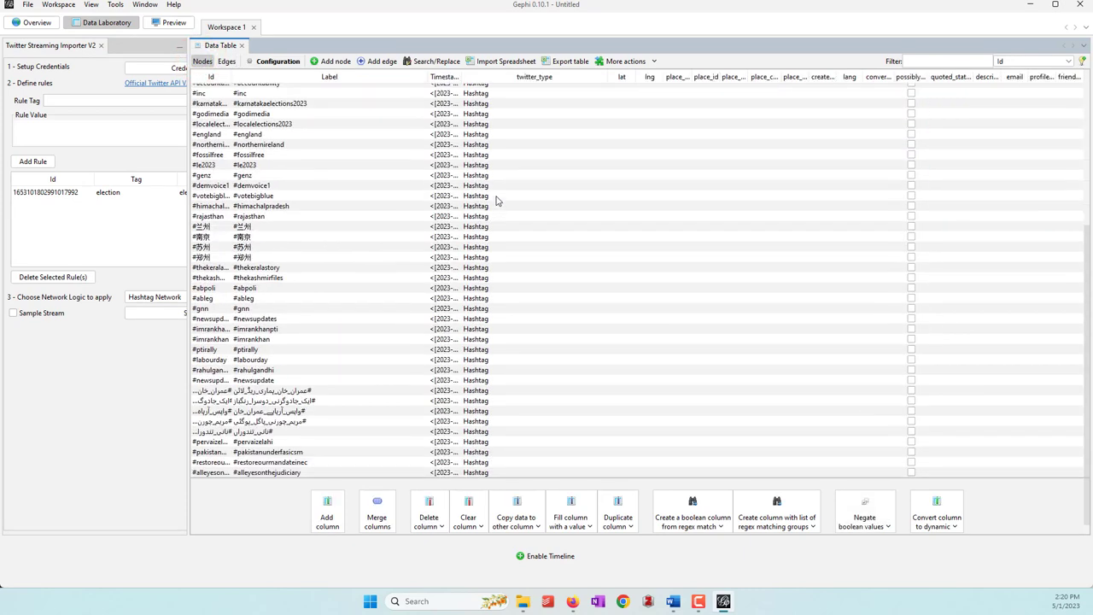
{"action": "scroll", "coordinate": [498, 200], "scroll_direction": "up", "scroll_amount": 8}
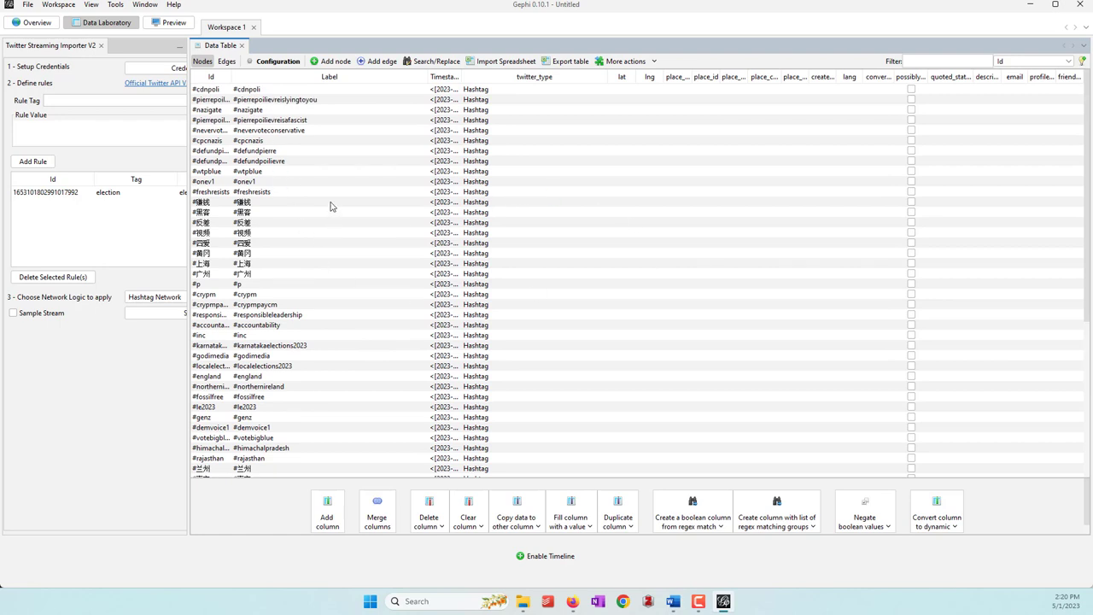
{"action": "scroll", "coordinate": [331, 206], "scroll_direction": "down", "scroll_amount": 8}
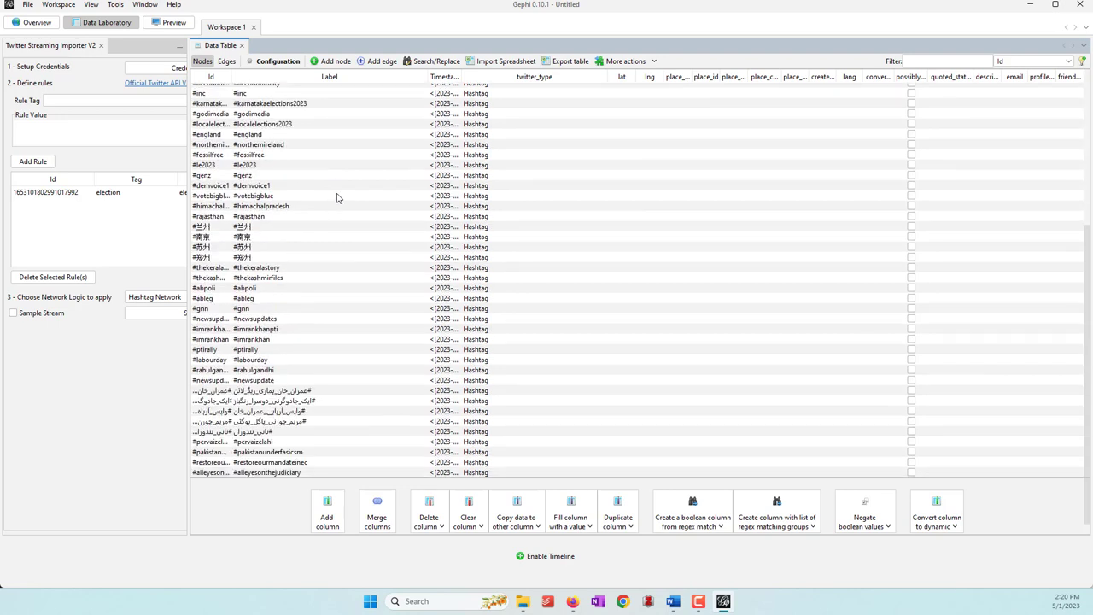
{"action": "scroll", "coordinate": [387, 321], "scroll_direction": "up", "scroll_amount": 8}
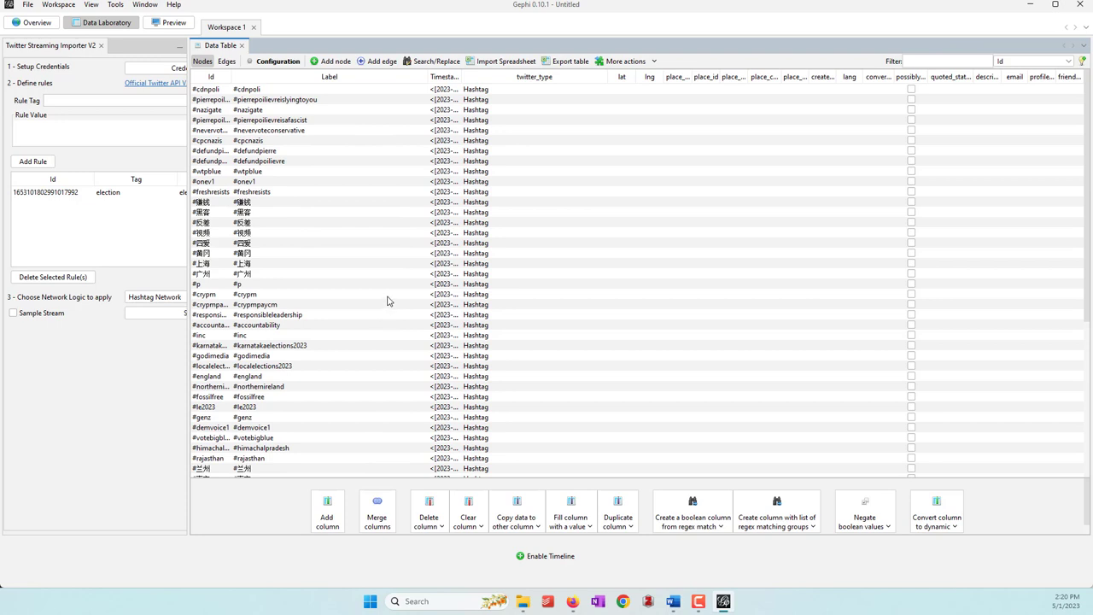
{"action": "left_click", "coordinate": [226, 62]}
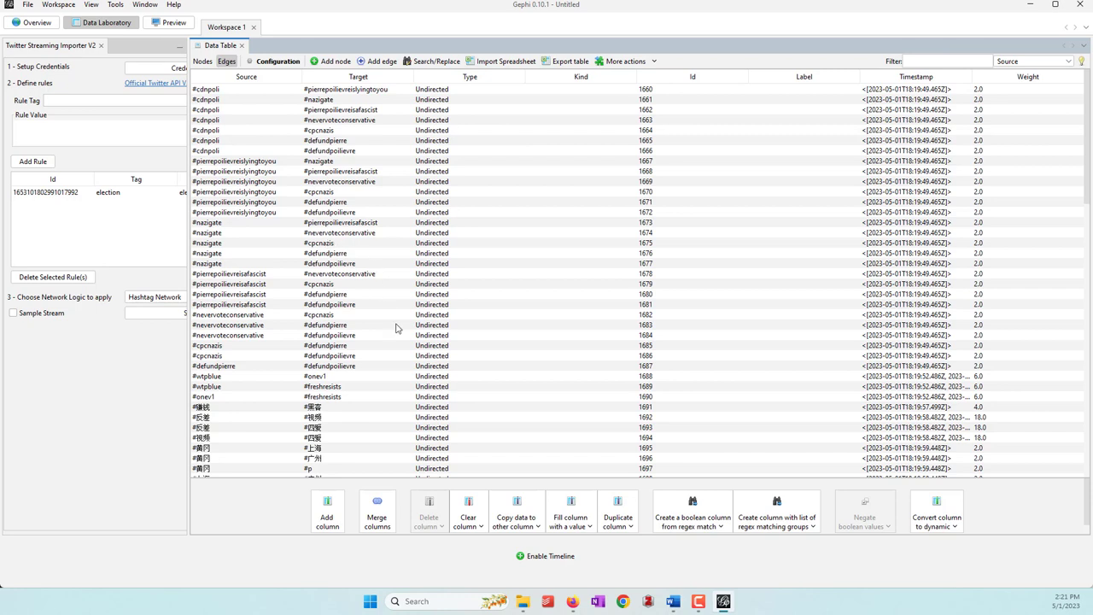
{"action": "left_click", "coordinate": [35, 22]}
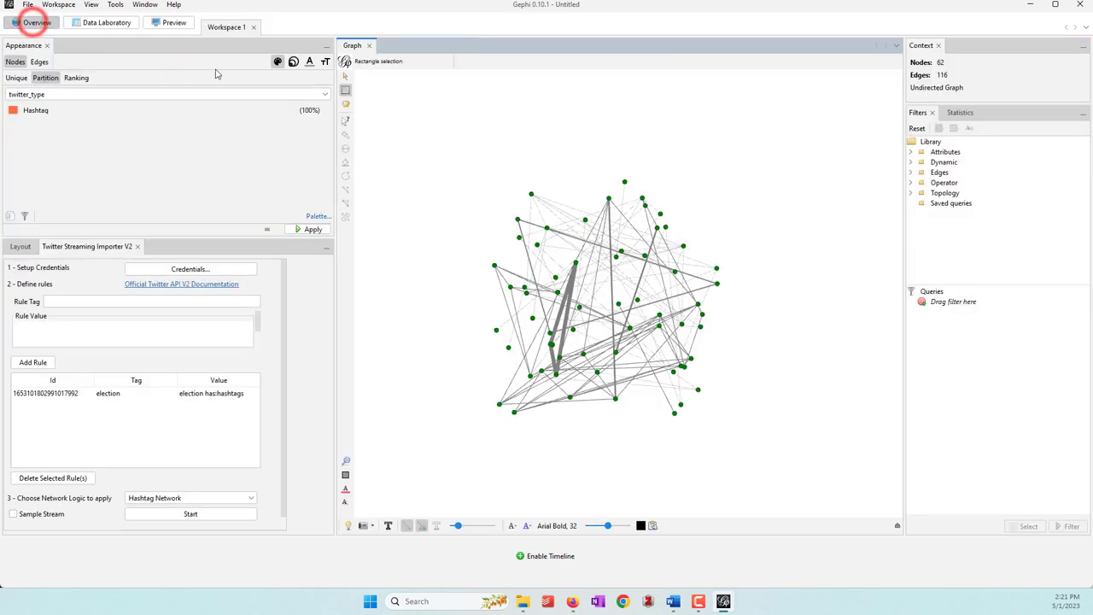
{"action": "left_click", "coordinate": [557, 557]}
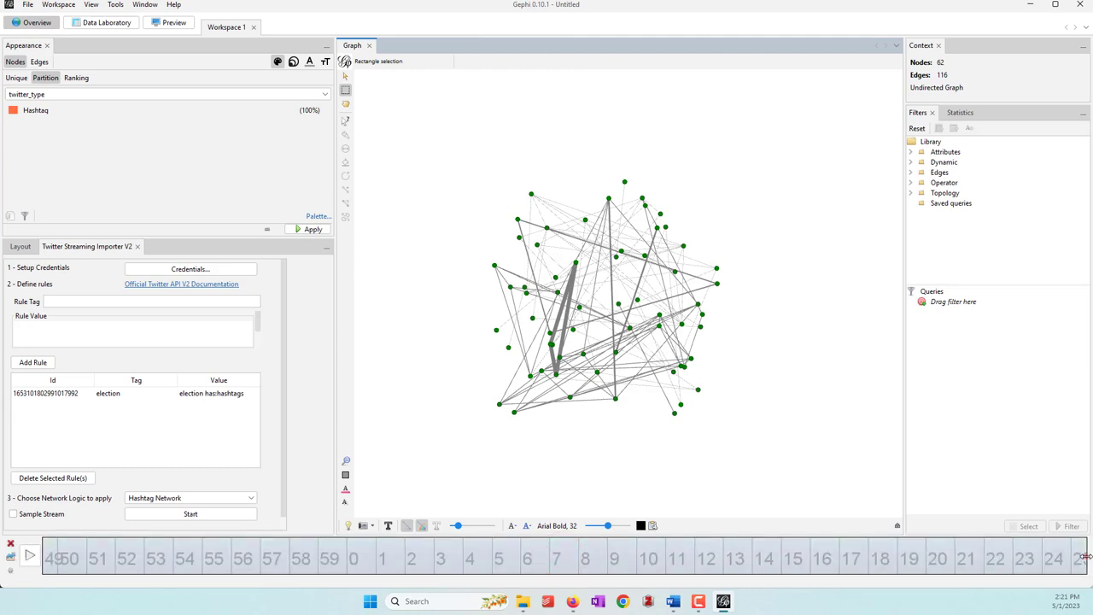
{"action": "left_click_drag", "start_coordinate": [1084, 556], "coordinate": [74, 565]}
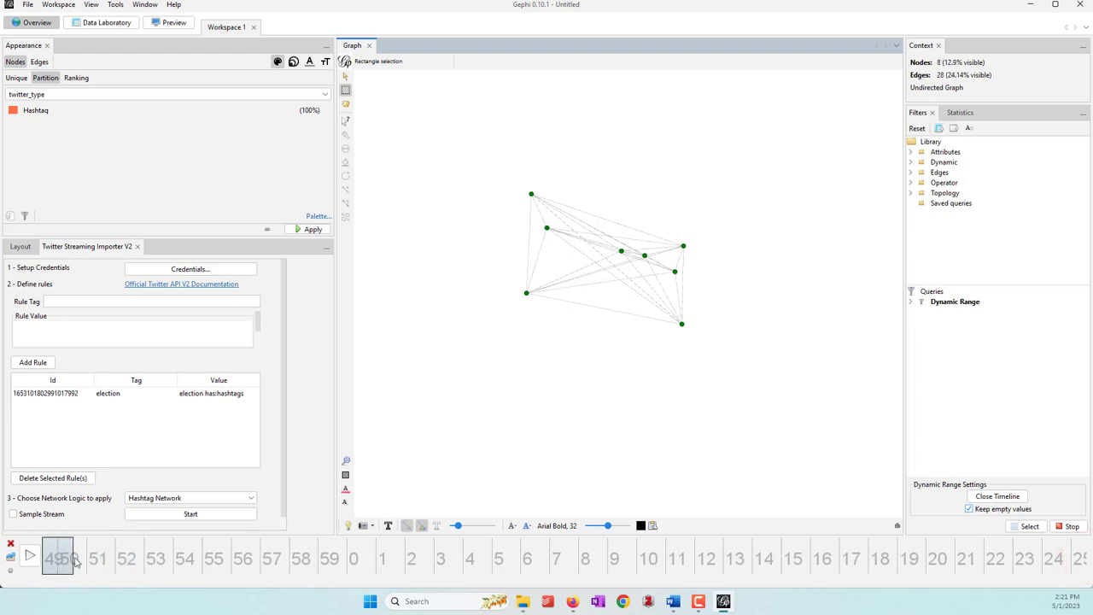
{"action": "left_click", "coordinate": [29, 556]}
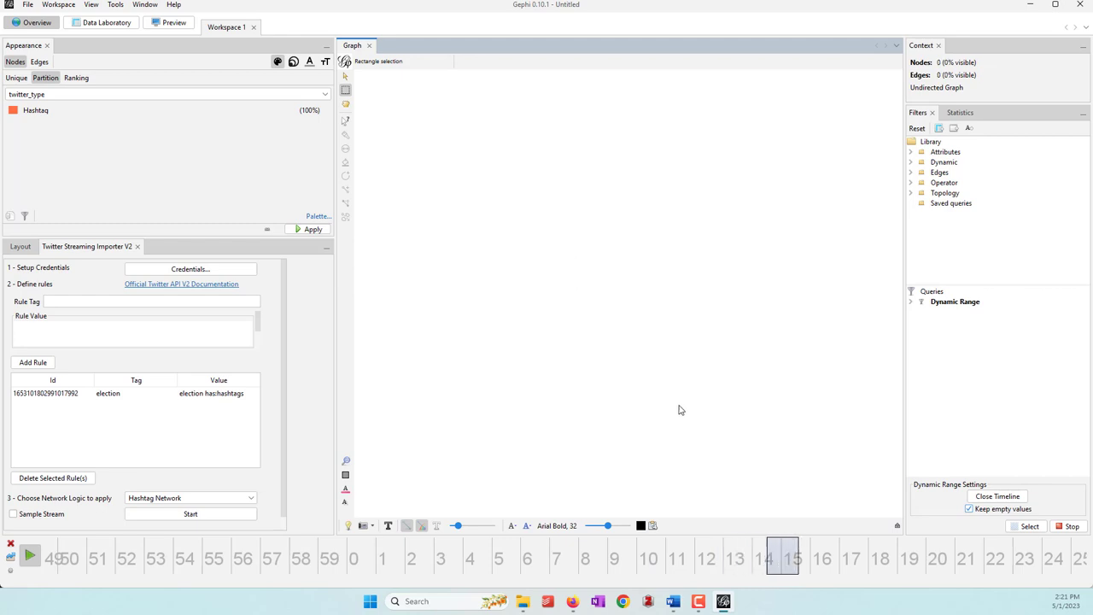
{"action": "left_click", "coordinate": [11, 545]}
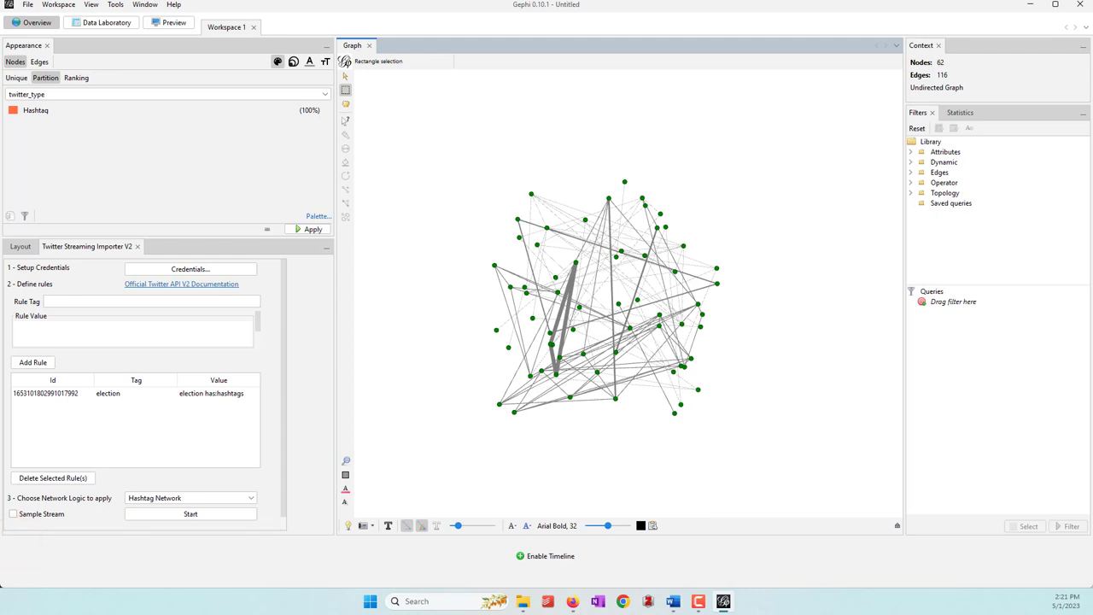
Compute the Average Degree statistic (3.742) and close its report
{"action": "left_click", "coordinate": [956, 112]}
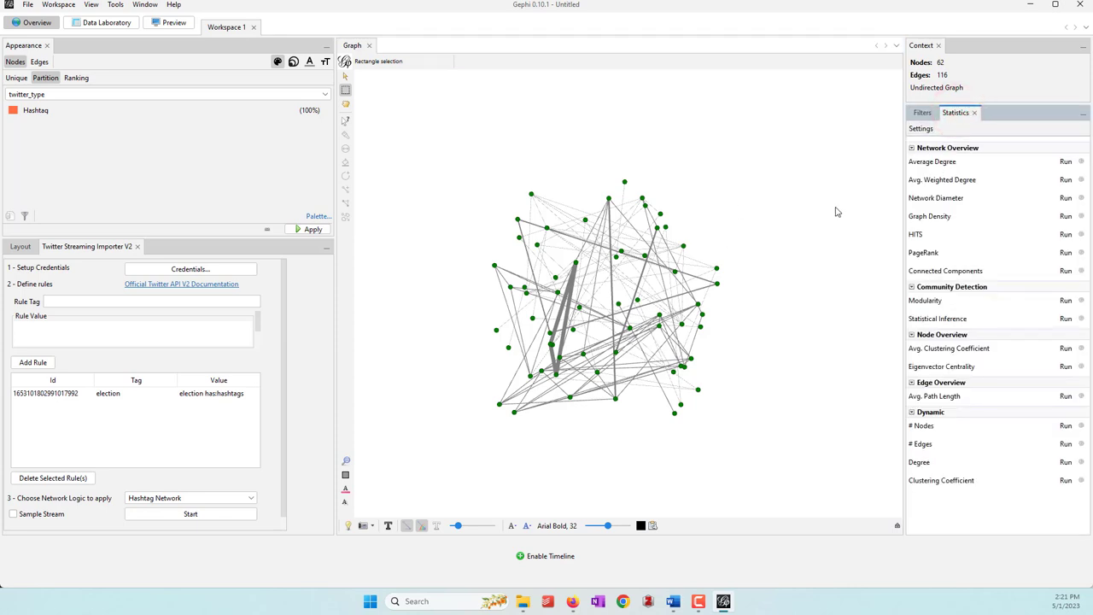
{"action": "left_click", "coordinate": [1065, 161]}
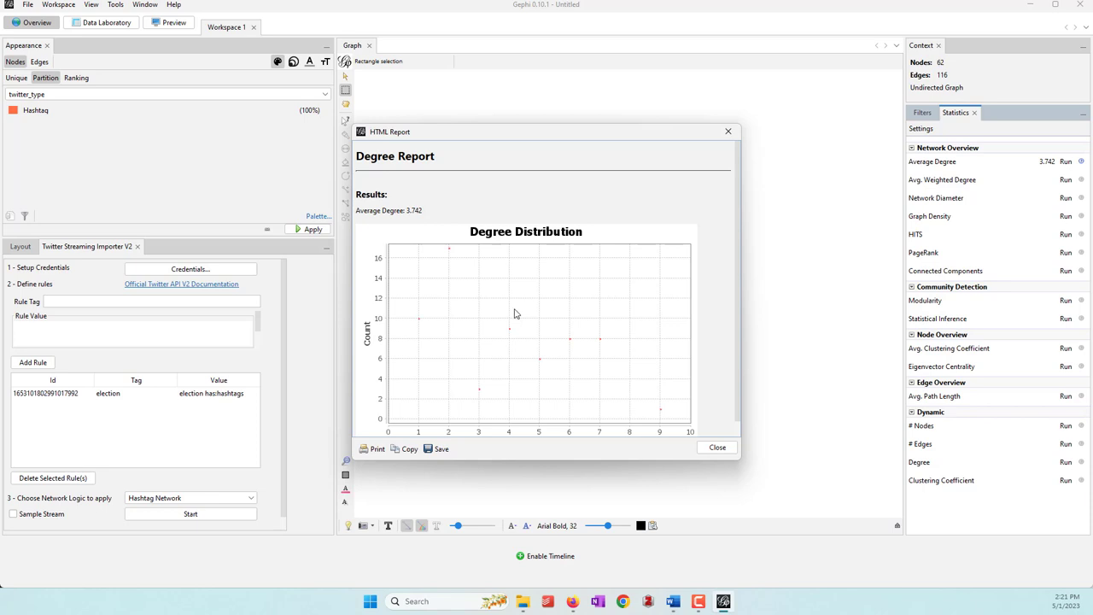
{"action": "left_click", "coordinate": [725, 449]}
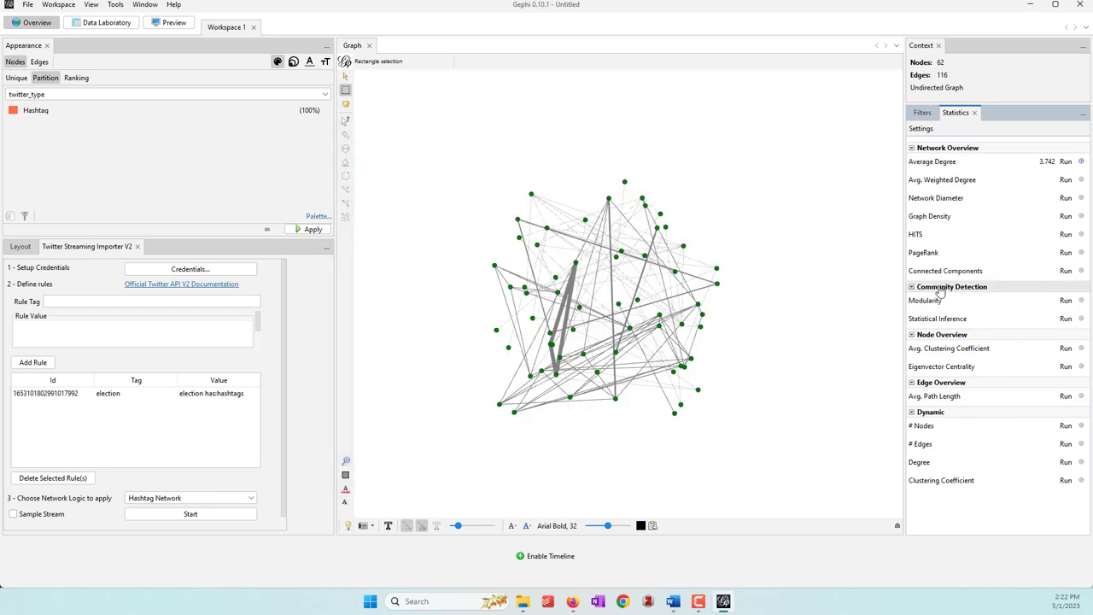
Run undirected Connected Components (14 weakly connected components found) and close the report
{"action": "left_click", "coordinate": [1066, 270]}
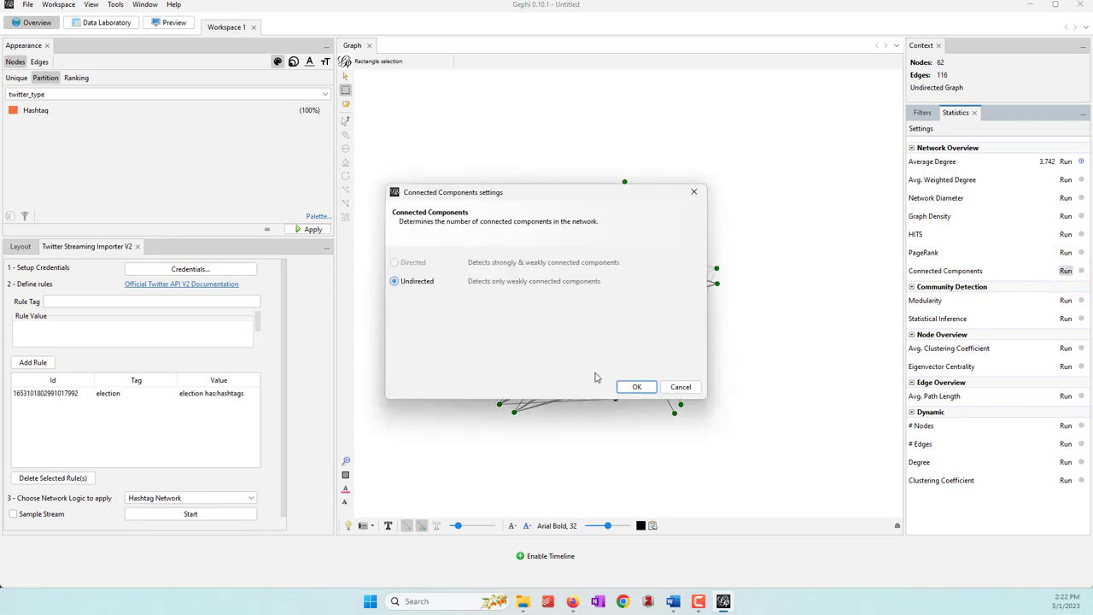
{"action": "left_click", "coordinate": [638, 387]}
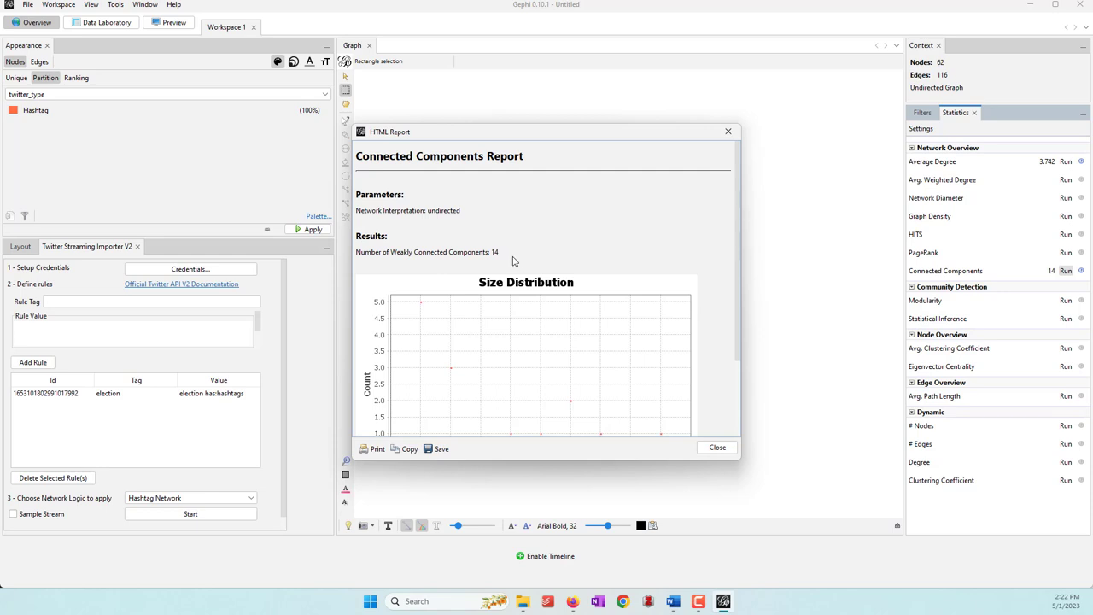
{"action": "scroll", "coordinate": [584, 338], "scroll_direction": "down", "scroll_amount": 5}
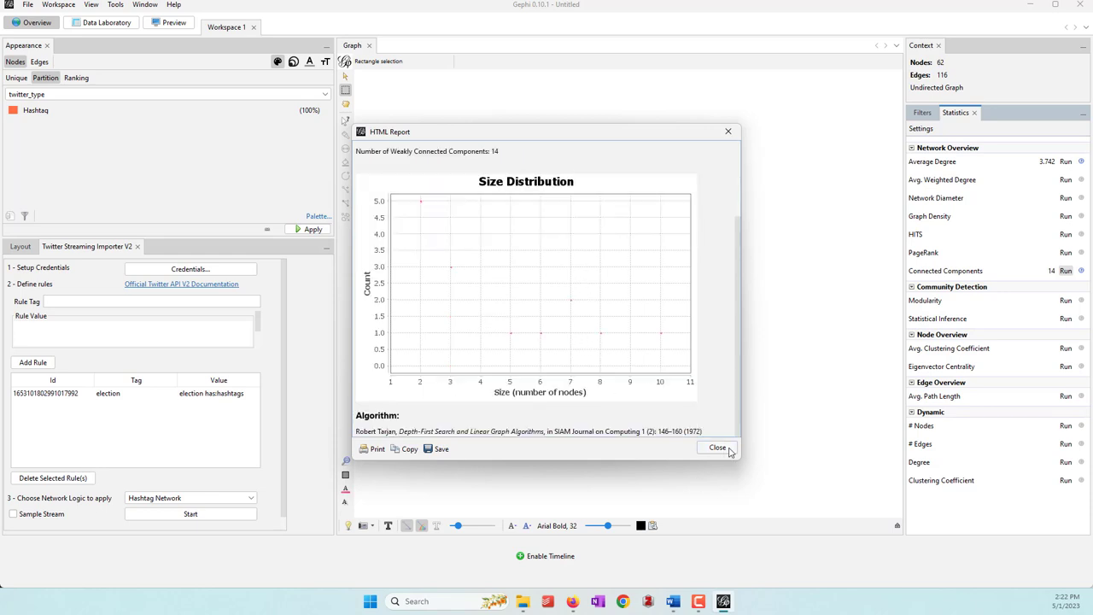
{"action": "left_click", "coordinate": [722, 449]}
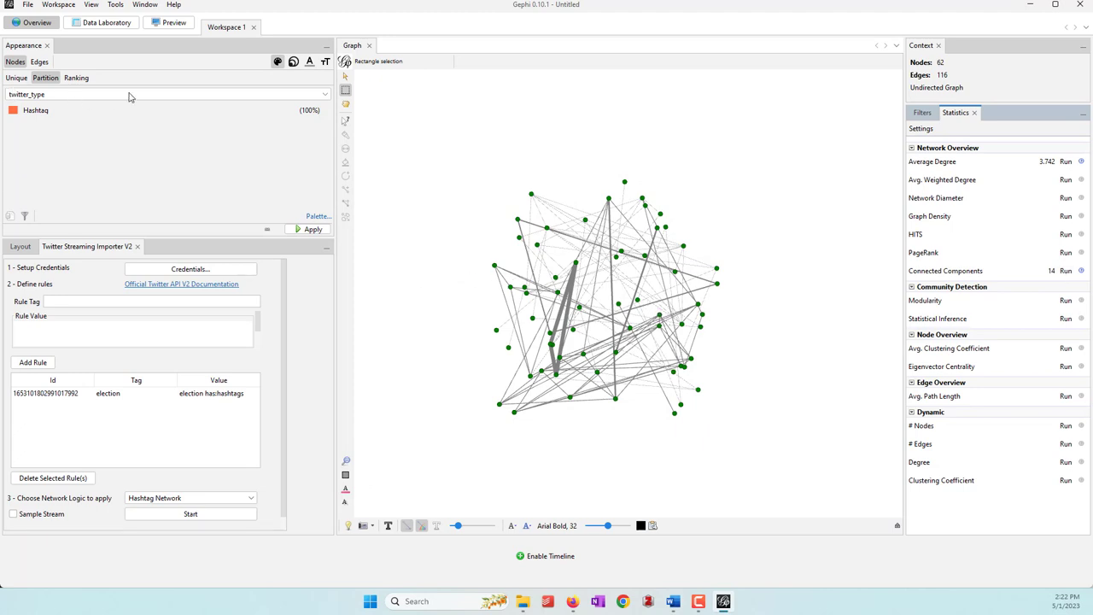
Apply a Partition node colouring by Component ID
{"action": "left_click", "coordinate": [70, 97]}
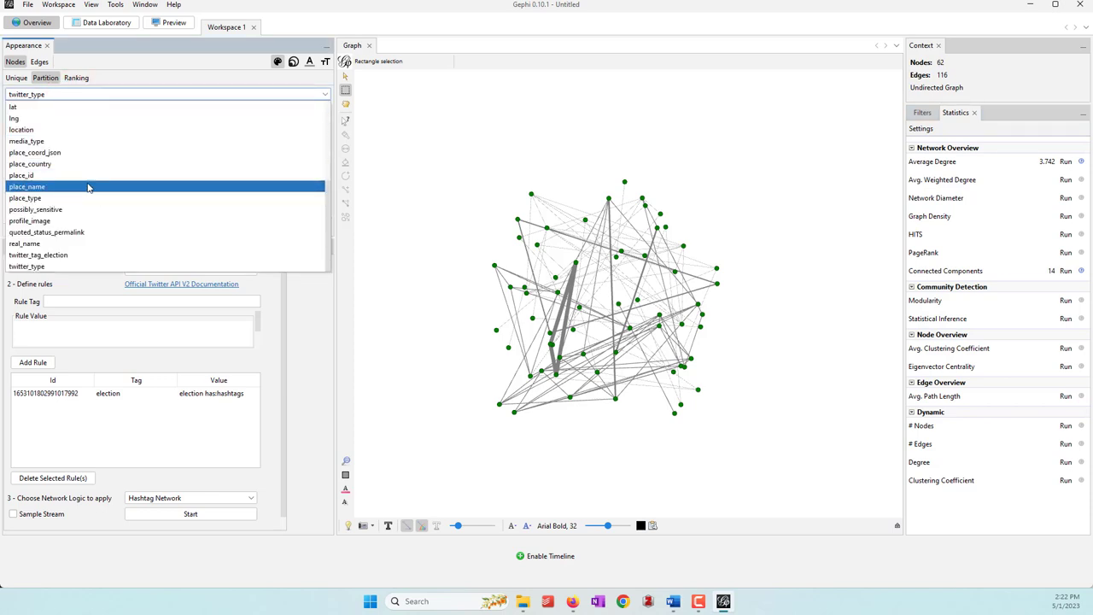
{"action": "scroll", "coordinate": [88, 188], "scroll_direction": "up", "scroll_amount": 5}
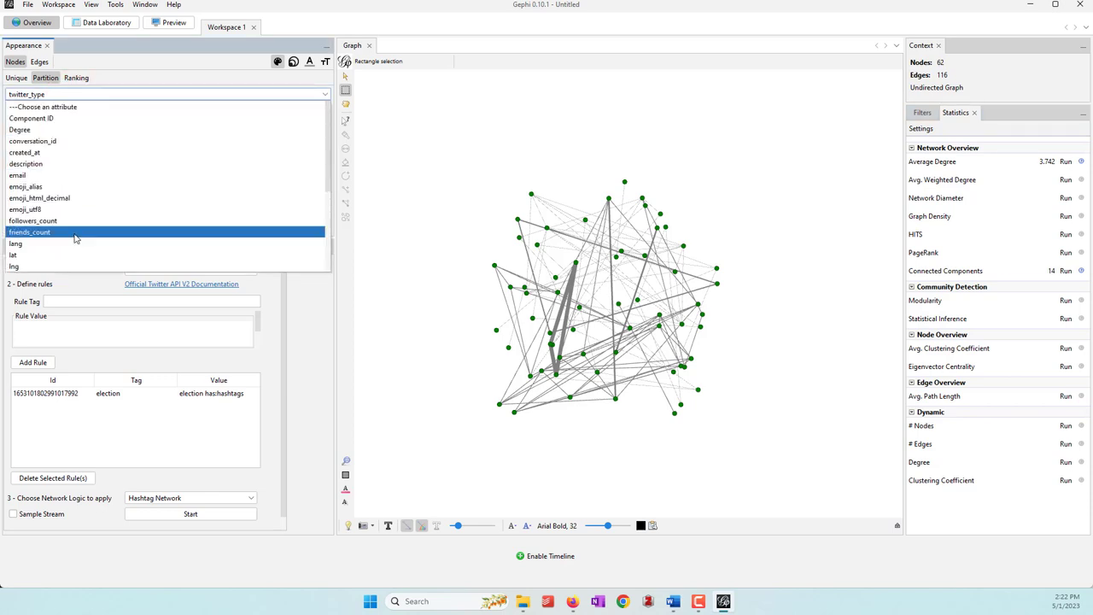
{"action": "left_click", "coordinate": [64, 118]}
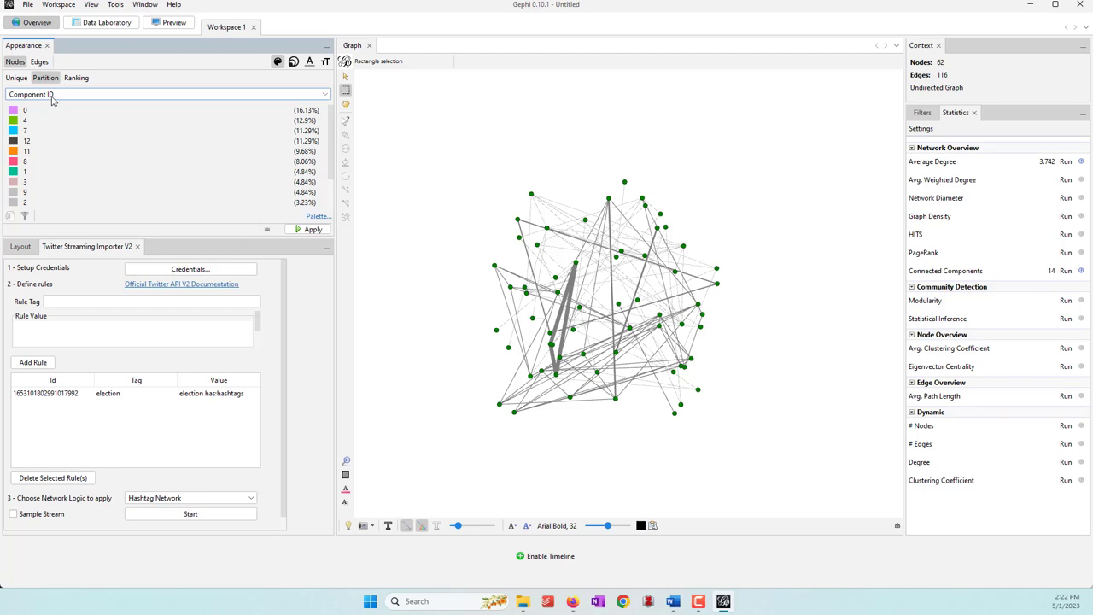
{"action": "left_click", "coordinate": [300, 230]}
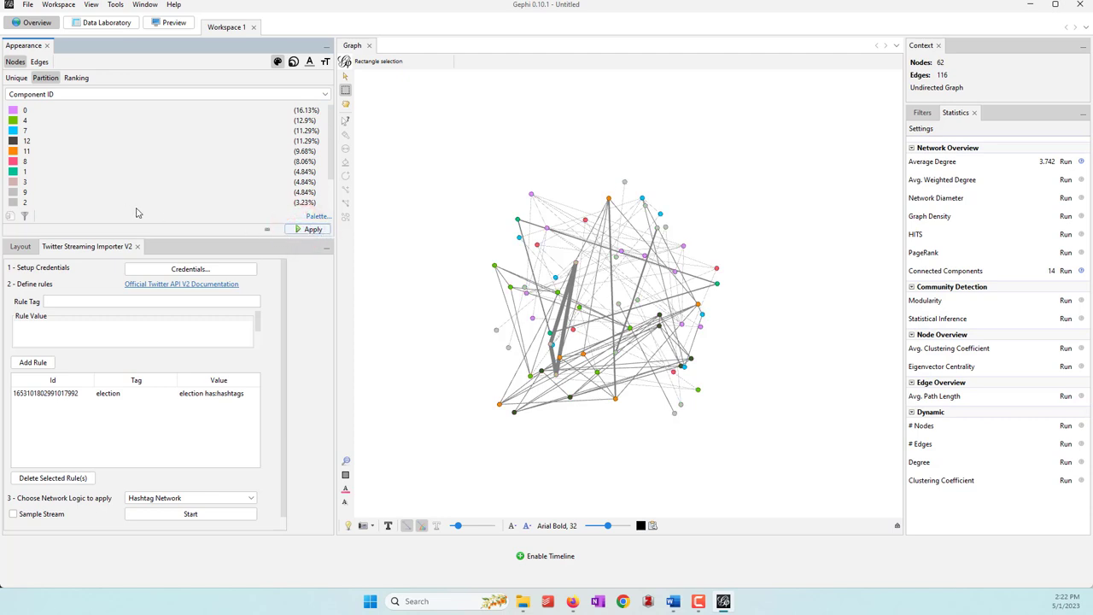
Size nodes by Degree ranking with minimum 10 and maximum 40, and apply it
{"action": "left_click", "coordinate": [291, 64]}
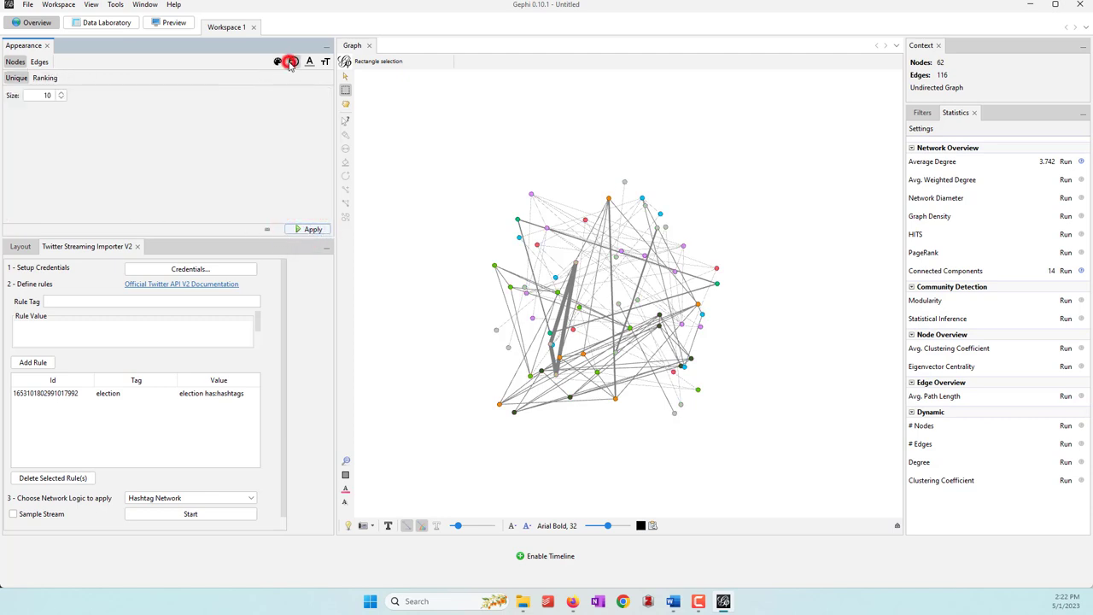
{"action": "left_click", "coordinate": [44, 77]}
{"action": "left_click", "coordinate": [62, 94]}
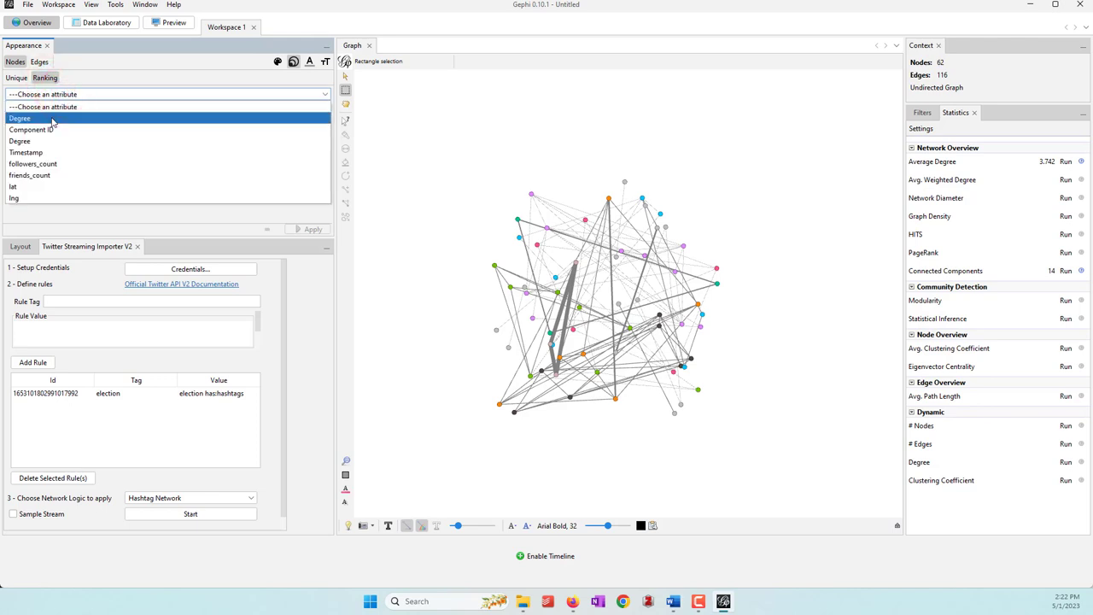
{"action": "left_click", "coordinate": [52, 119]}
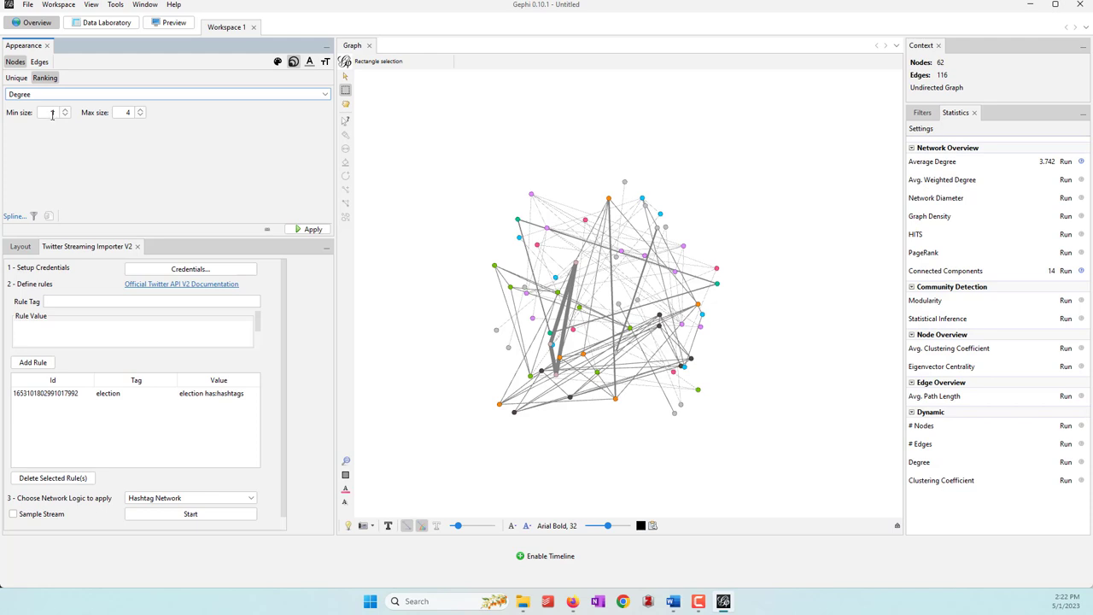
{"action": "left_click", "coordinate": [52, 114]}
{"action": "type", "text": "0"}
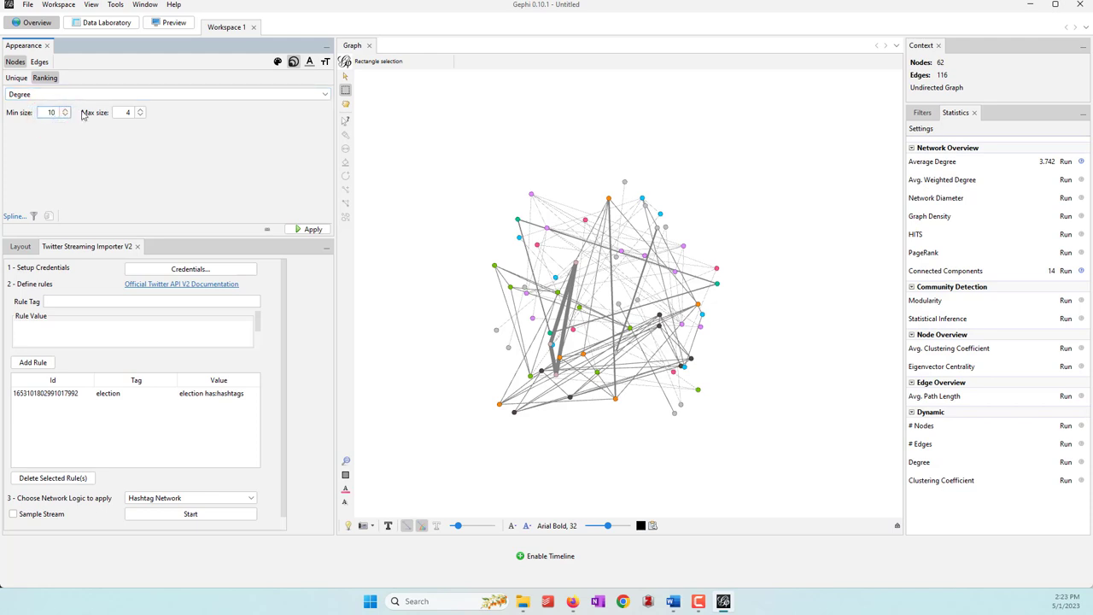
{"action": "left_click", "coordinate": [123, 111]}
{"action": "type", "text": "0"}
{"action": "left_click", "coordinate": [309, 231]}
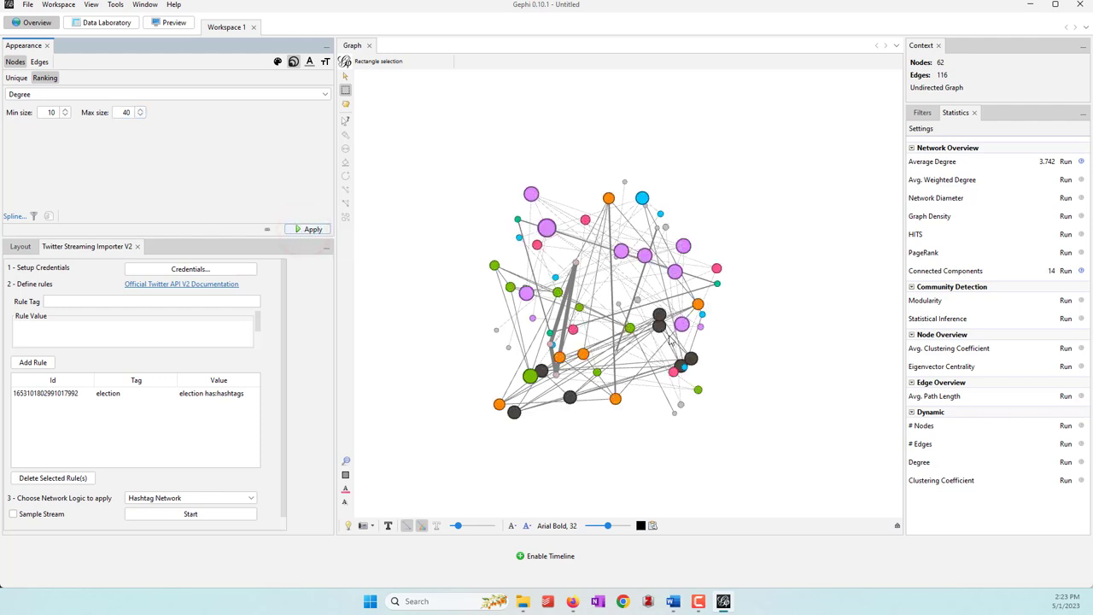
{"action": "scroll", "coordinate": [542, 328], "scroll_direction": "up", "scroll_amount": 1}
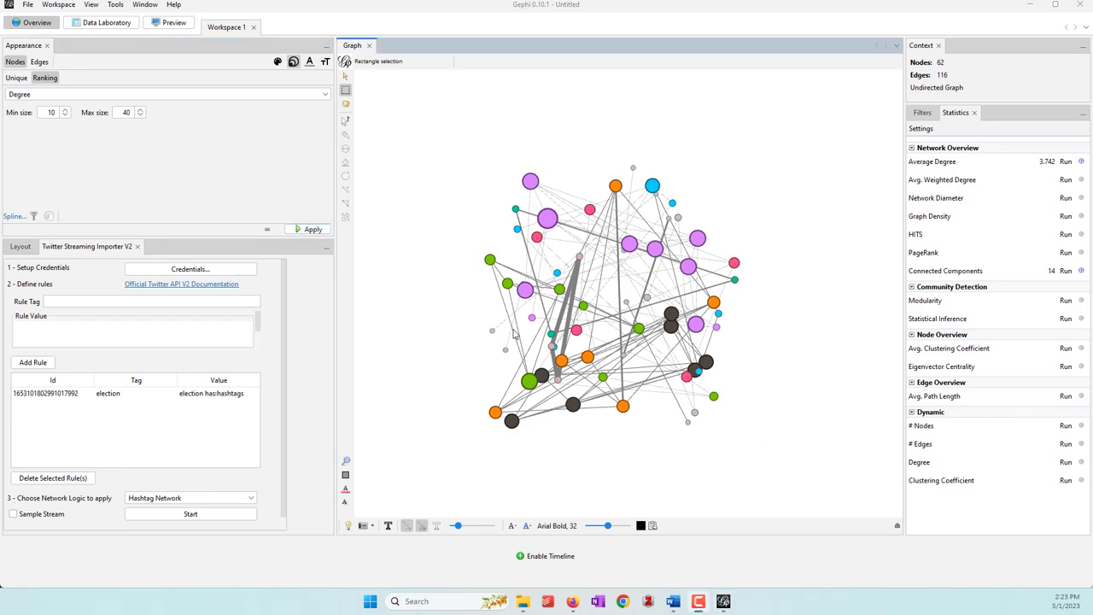
Run Circular Layout with nodes ordered by Component ID, then highlight the large purple hub
{"action": "left_click", "coordinate": [20, 246]}
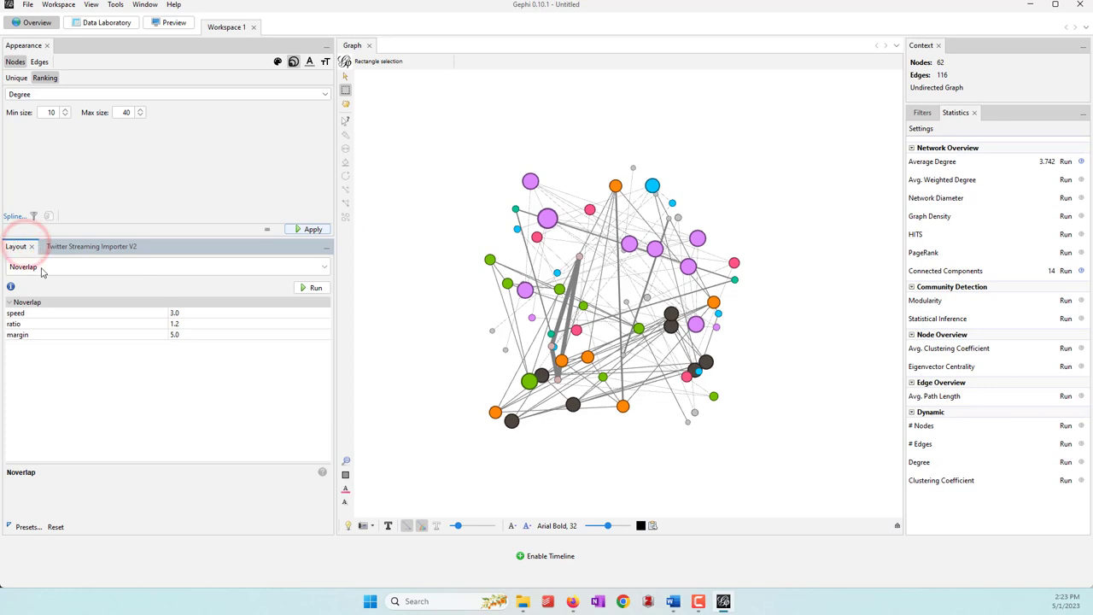
{"action": "left_click", "coordinate": [41, 268]}
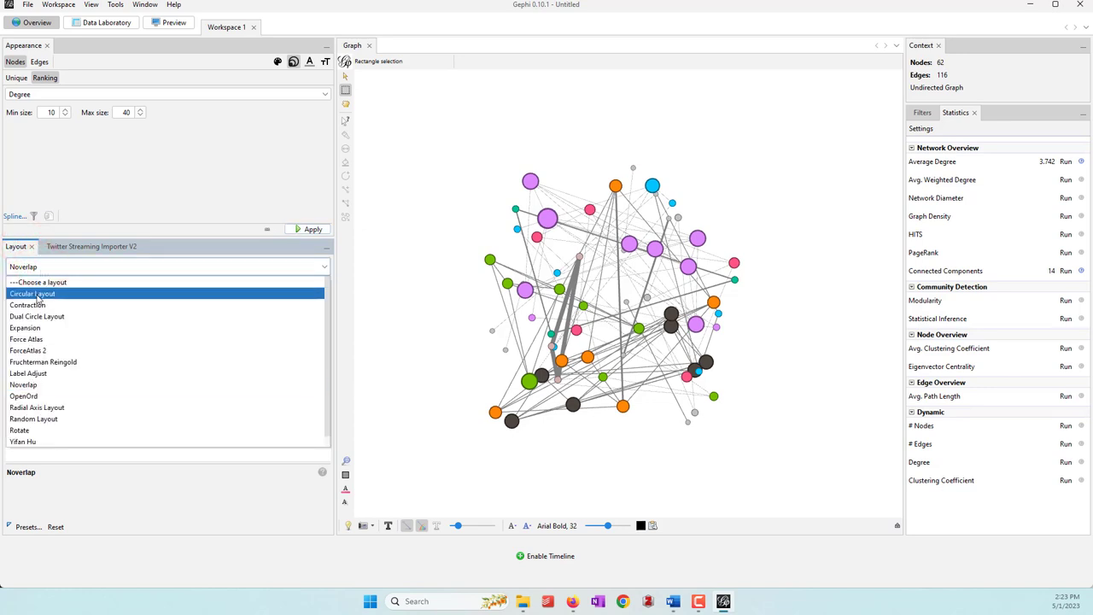
{"action": "left_click", "coordinate": [39, 295]}
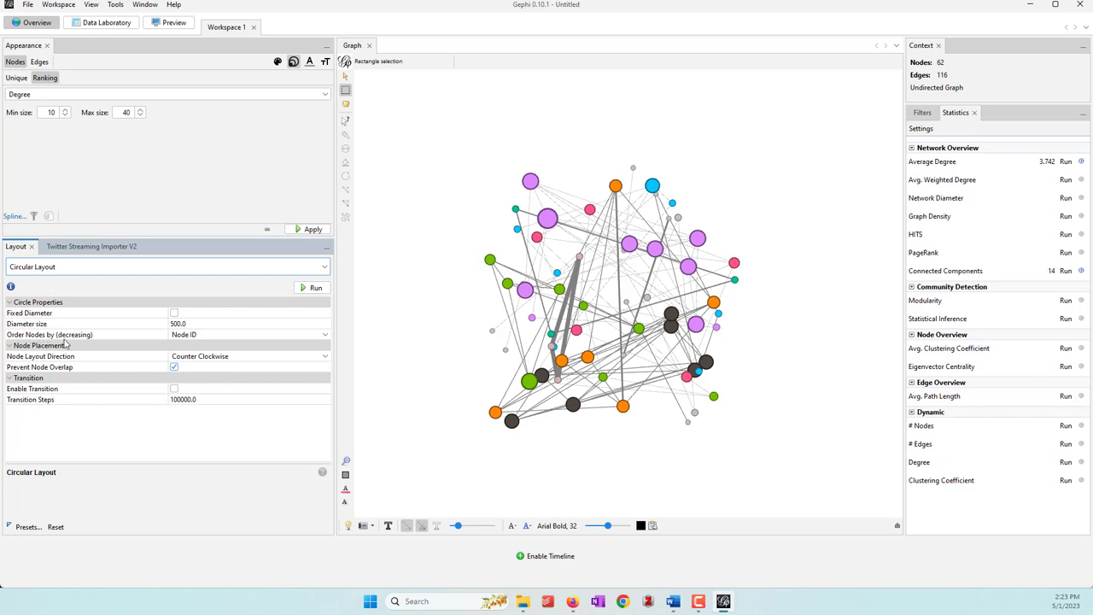
{"action": "left_click", "coordinate": [221, 339]}
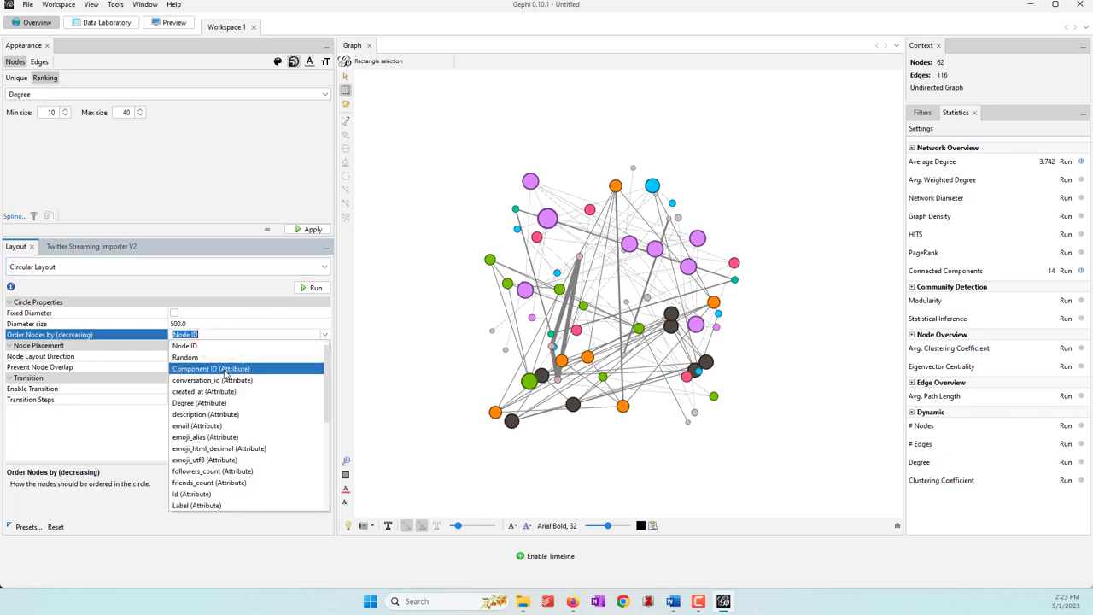
{"action": "left_click", "coordinate": [224, 371]}
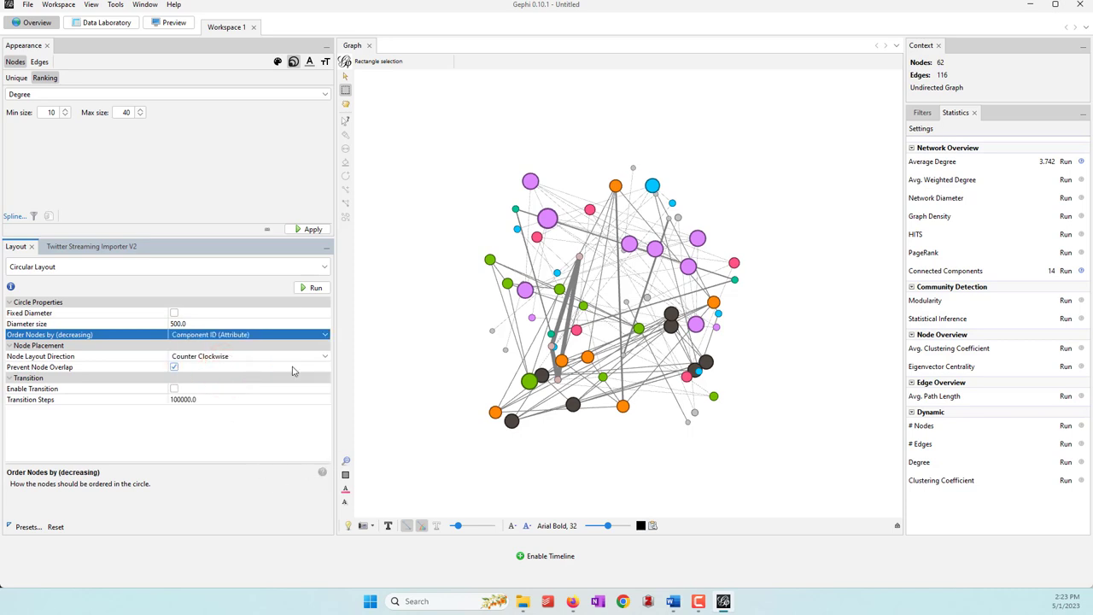
{"action": "left_click", "coordinate": [311, 288]}
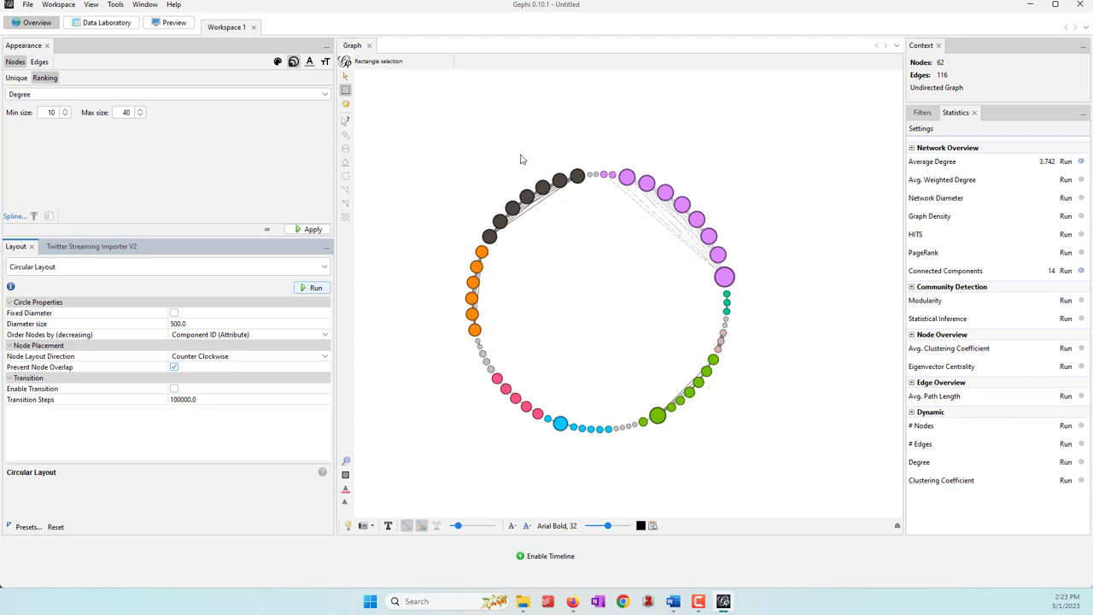
{"action": "left_click", "coordinate": [724, 276]}
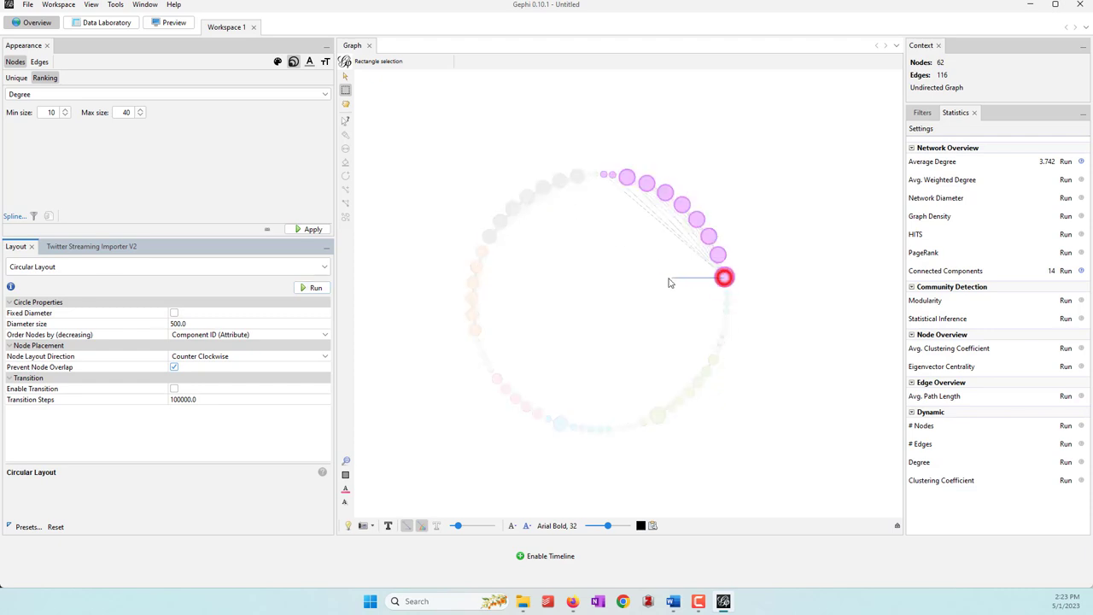
Drag the purple, grey, blue, green, orange and pink hubs inward from the circle
{"action": "left_click", "coordinate": [683, 281]}
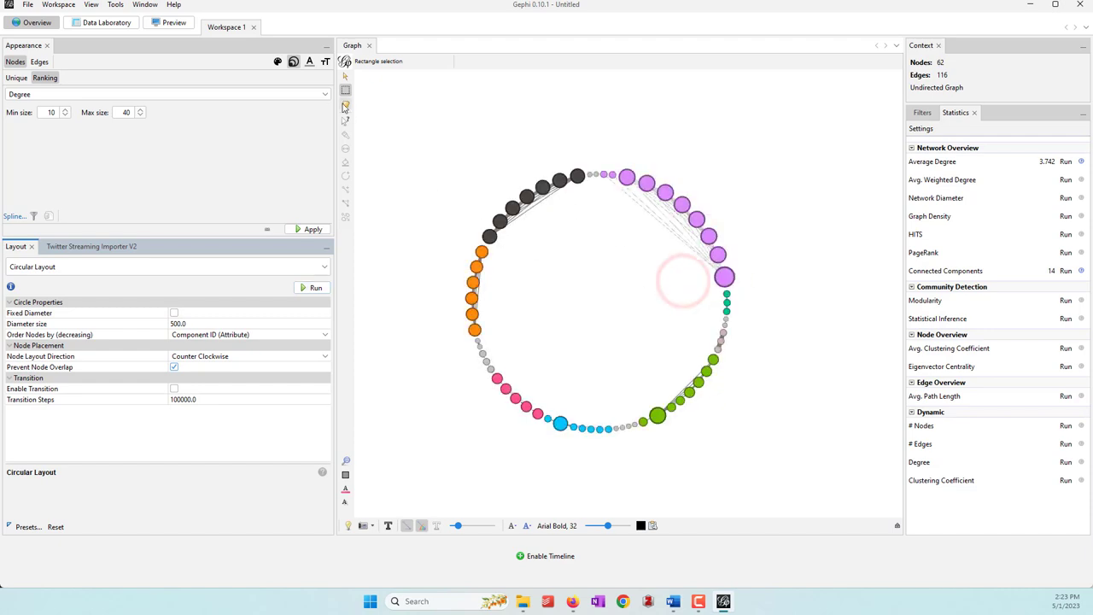
{"action": "left_click", "coordinate": [345, 103]}
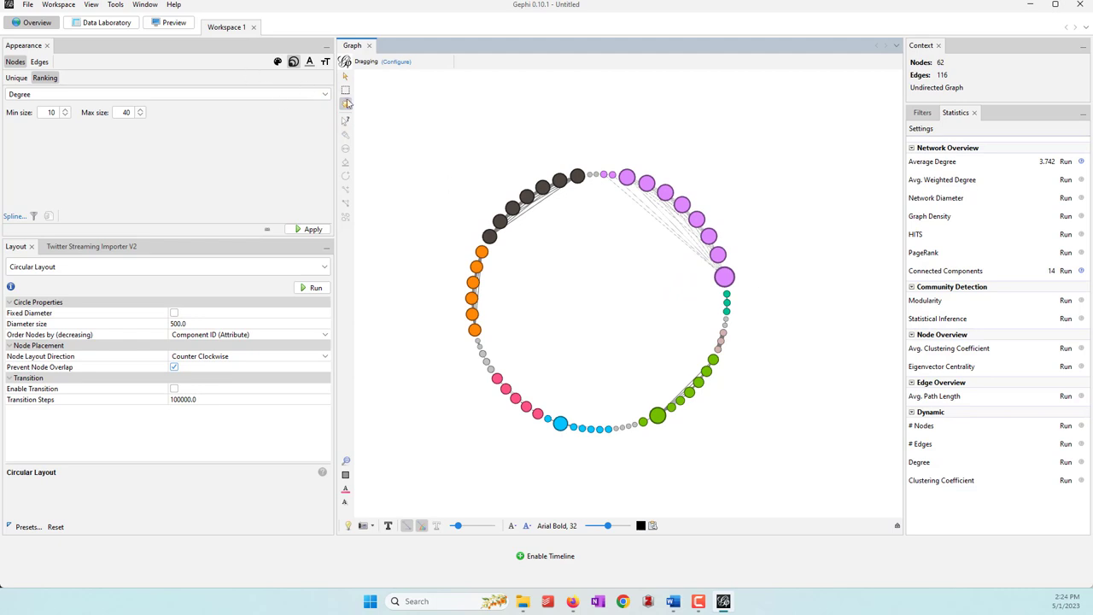
{"action": "left_click_drag", "start_coordinate": [724, 276], "coordinate": [629, 256]}
{"action": "left_click_drag", "start_coordinate": [590, 177], "coordinate": [558, 258]}
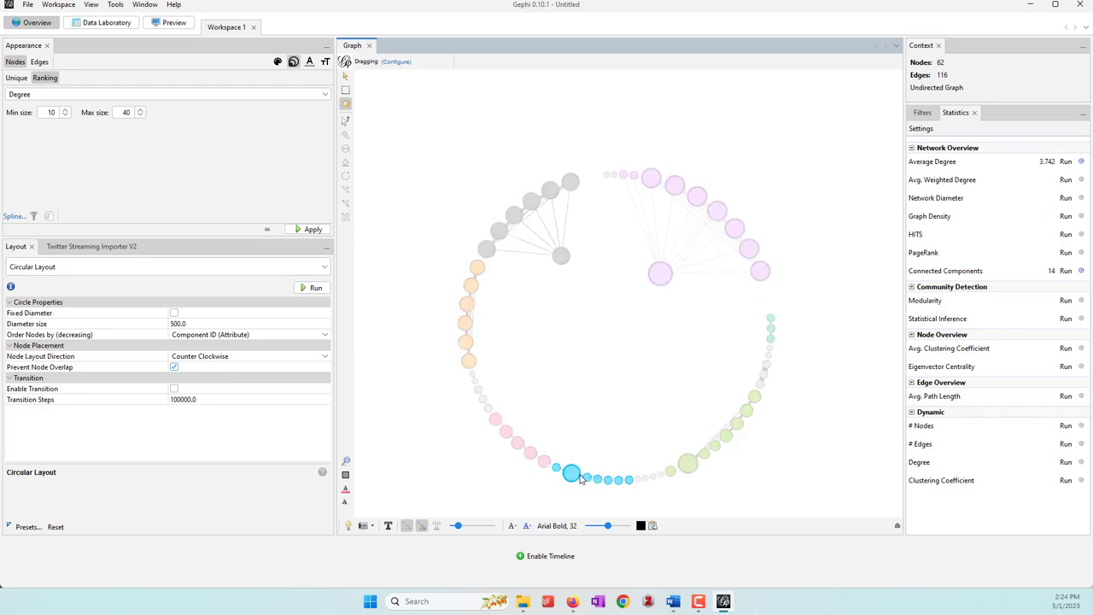
{"action": "left_click_drag", "start_coordinate": [580, 479], "coordinate": [630, 424]}
{"action": "left_click_drag", "start_coordinate": [686, 464], "coordinate": [698, 398]}
{"action": "left_click_drag", "start_coordinate": [470, 361], "coordinate": [527, 313]}
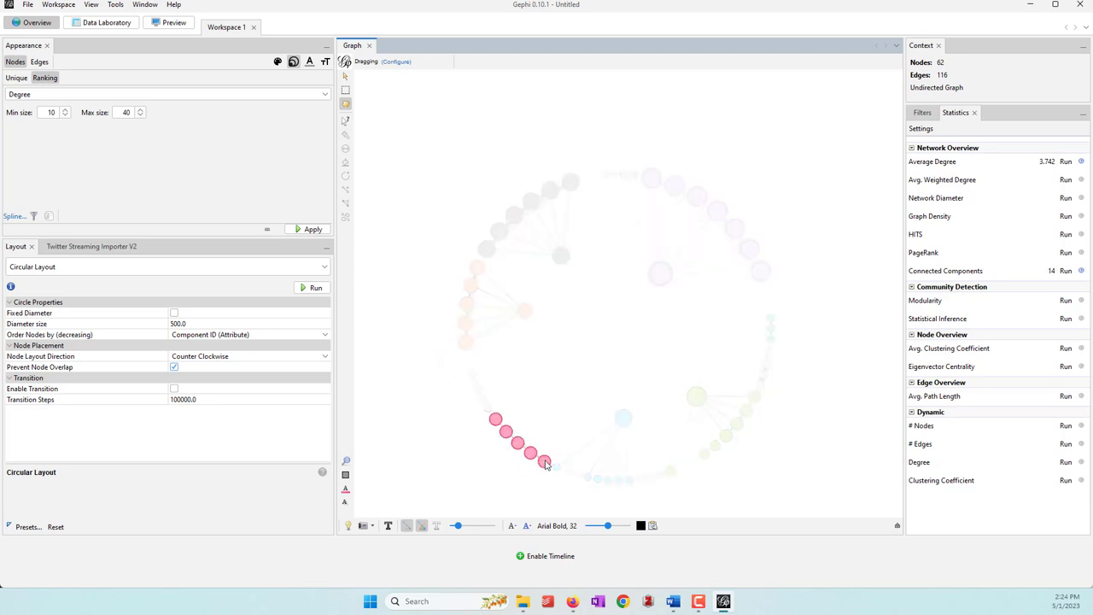
{"action": "left_click_drag", "start_coordinate": [544, 463], "coordinate": [551, 403]}
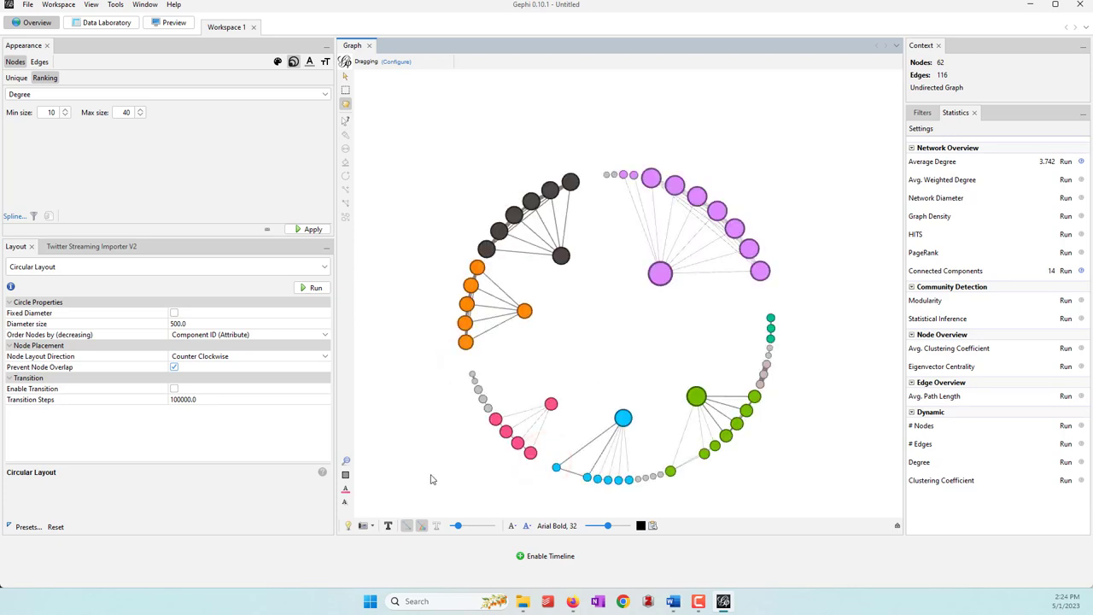
{"action": "left_click_drag", "start_coordinate": [764, 373], "coordinate": [732, 366]}
Fine-tune node positions within the purple, grey and orange clusters
{"action": "scroll", "coordinate": [746, 371], "scroll_direction": "up", "scroll_amount": 3}
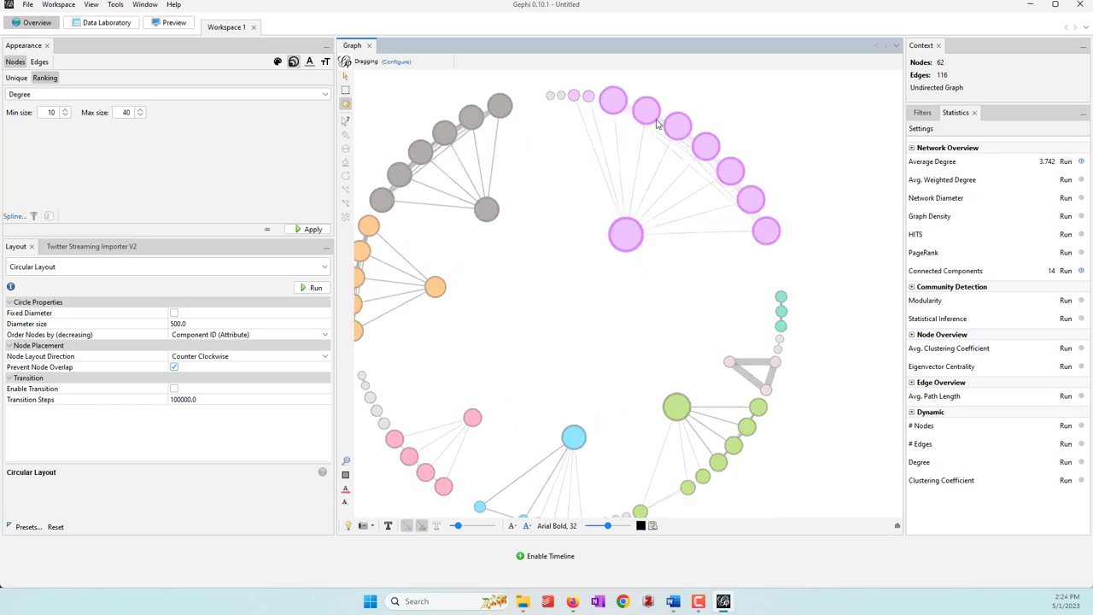
{"action": "left_click_drag", "start_coordinate": [676, 126], "coordinate": [644, 163]}
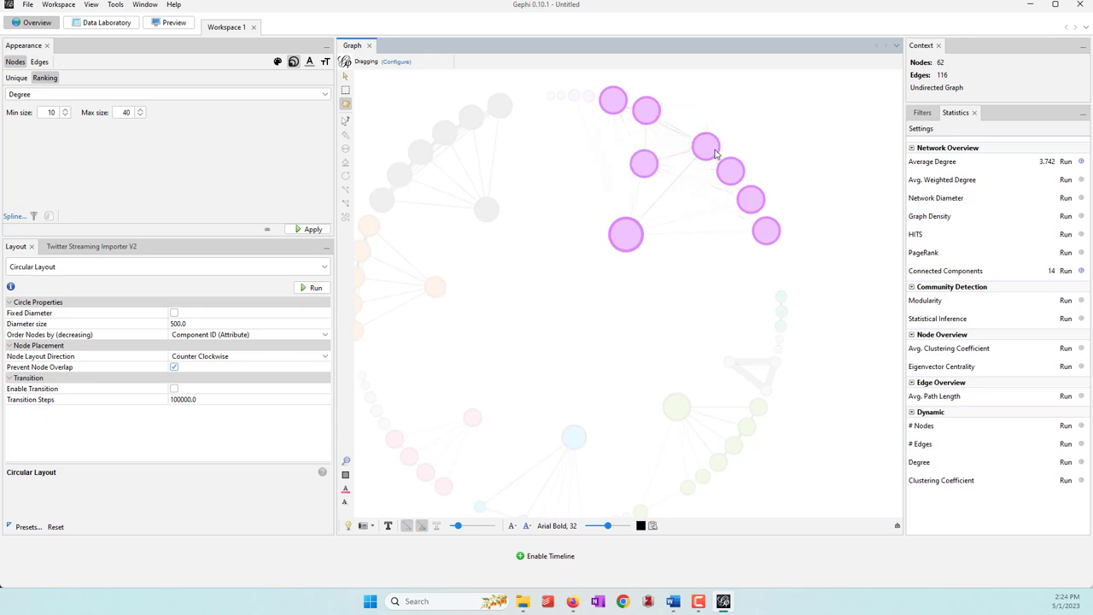
{"action": "left_click_drag", "start_coordinate": [712, 147], "coordinate": [689, 120]}
{"action": "left_click", "coordinate": [649, 114]}
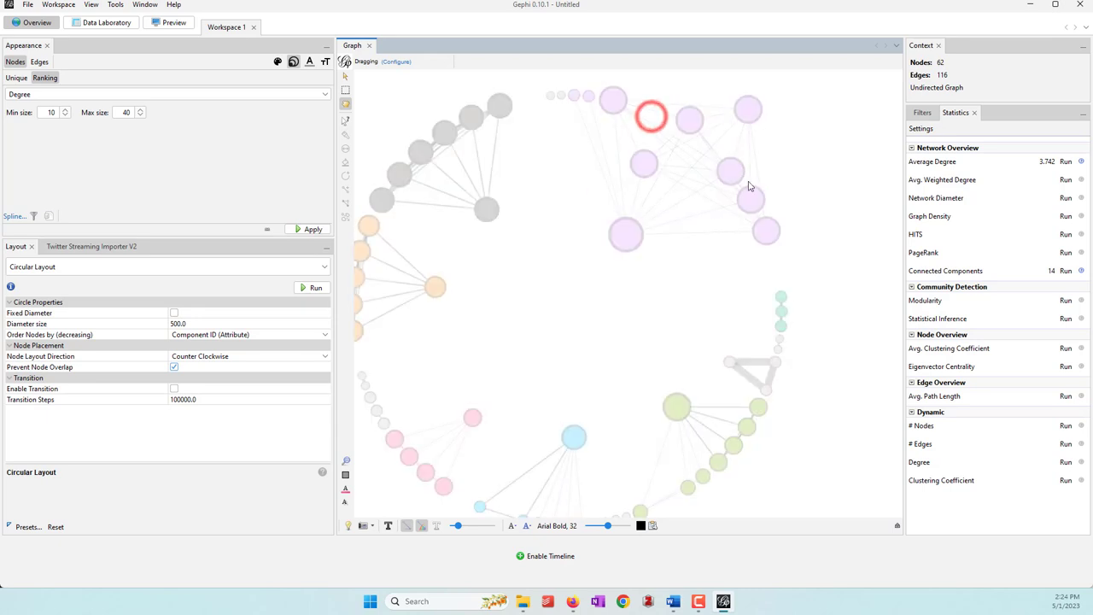
{"action": "left_click_drag", "start_coordinate": [749, 200], "coordinate": [707, 253]}
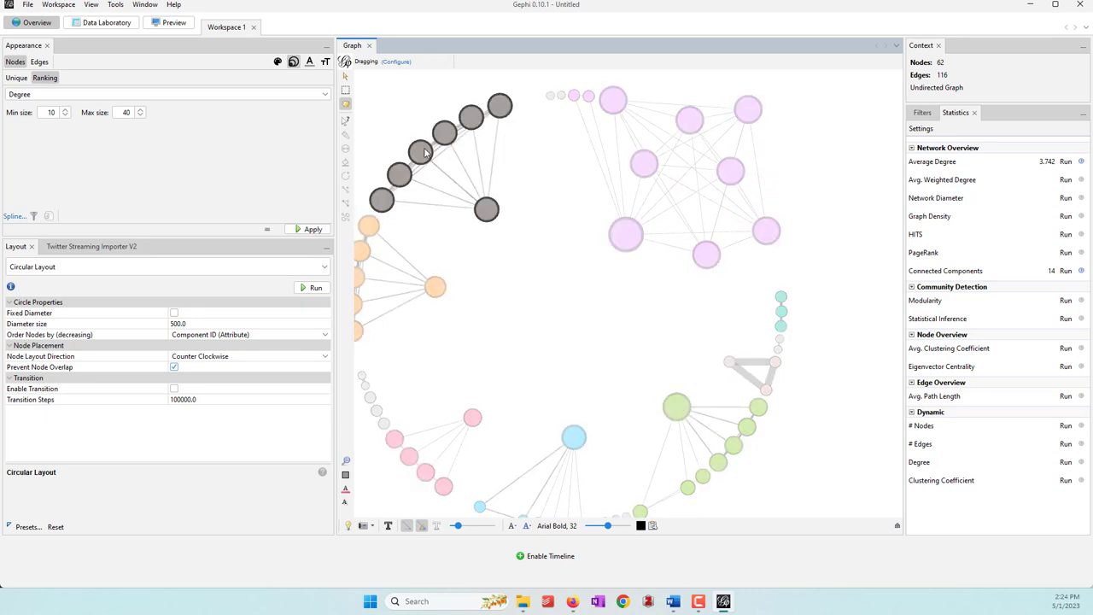
{"action": "left_click_drag", "start_coordinate": [424, 152], "coordinate": [396, 99]}
{"action": "scroll", "coordinate": [564, 158], "scroll_direction": "down", "scroll_amount": 2}
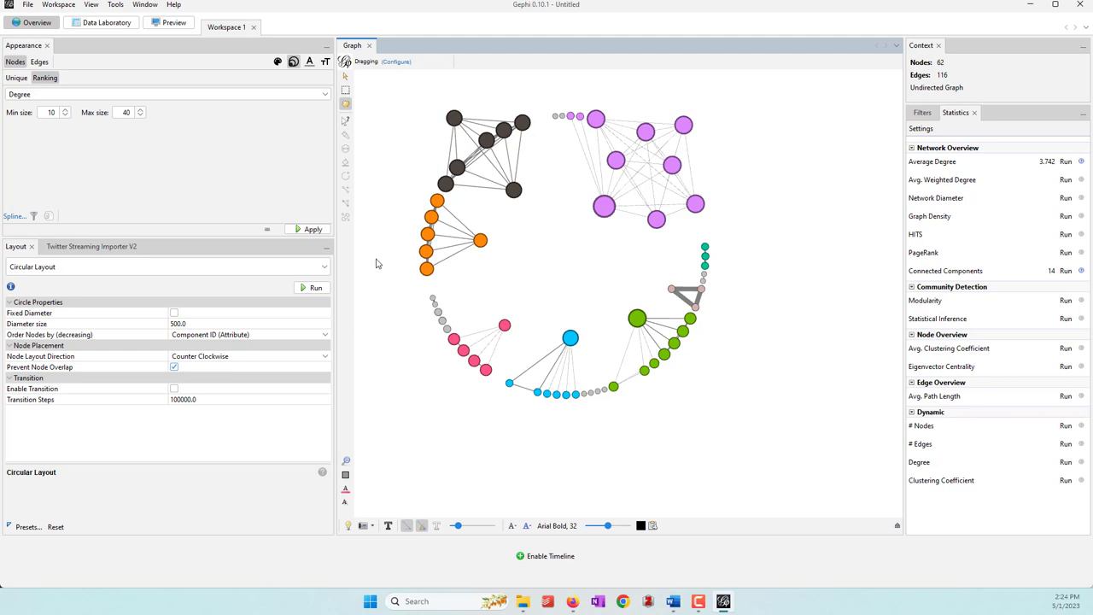
{"action": "left_click_drag", "start_coordinate": [424, 241], "coordinate": [381, 233]}
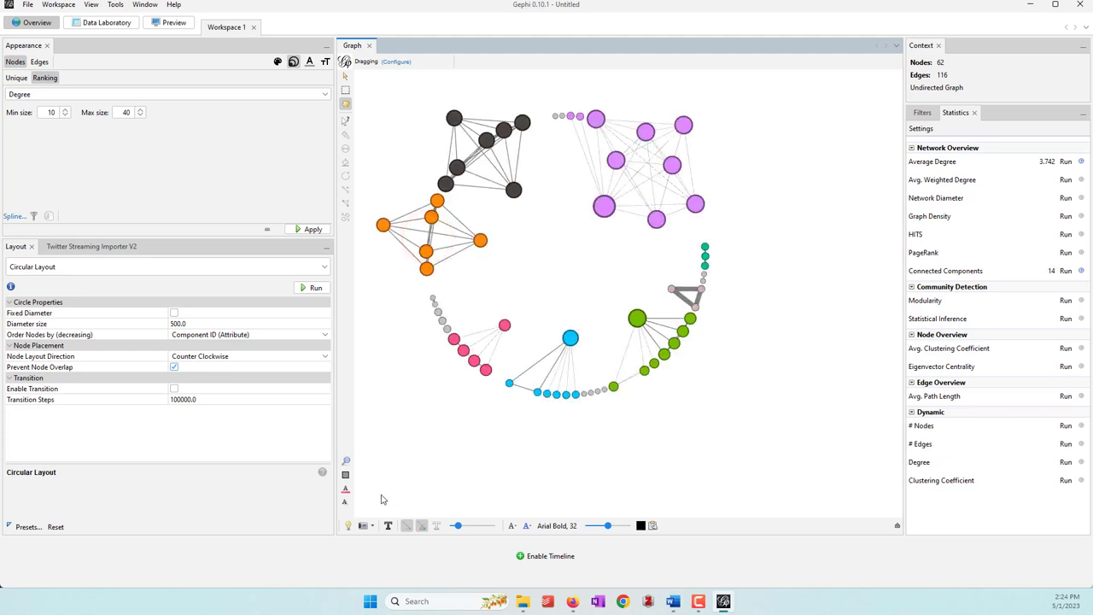
Turn on node labels and set the label size mode to Node size
{"action": "left_click", "coordinate": [387, 526]}
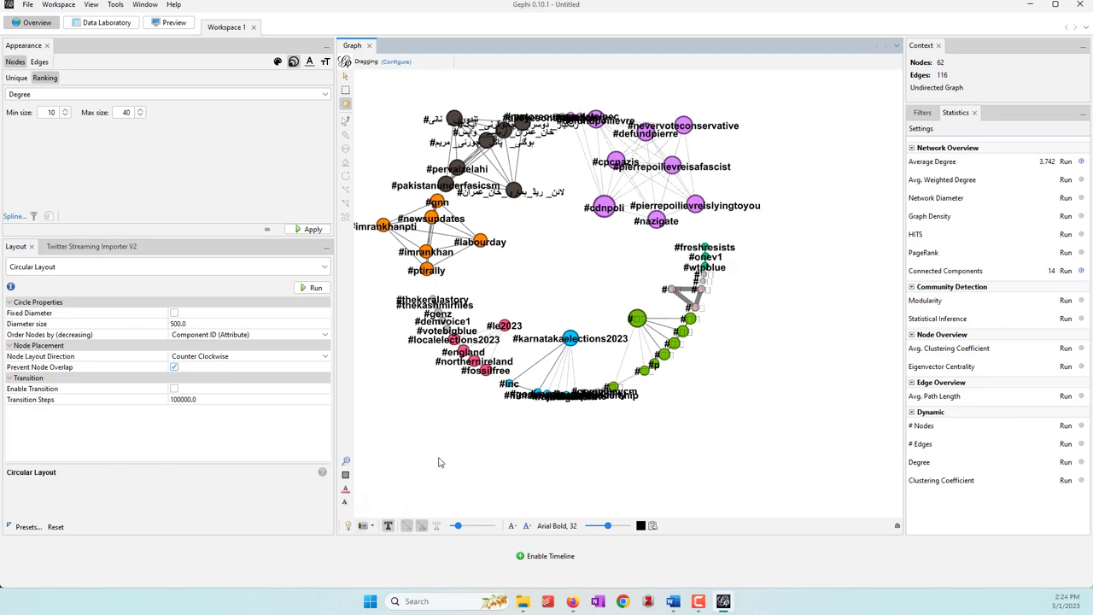
{"action": "left_click", "coordinate": [512, 525]}
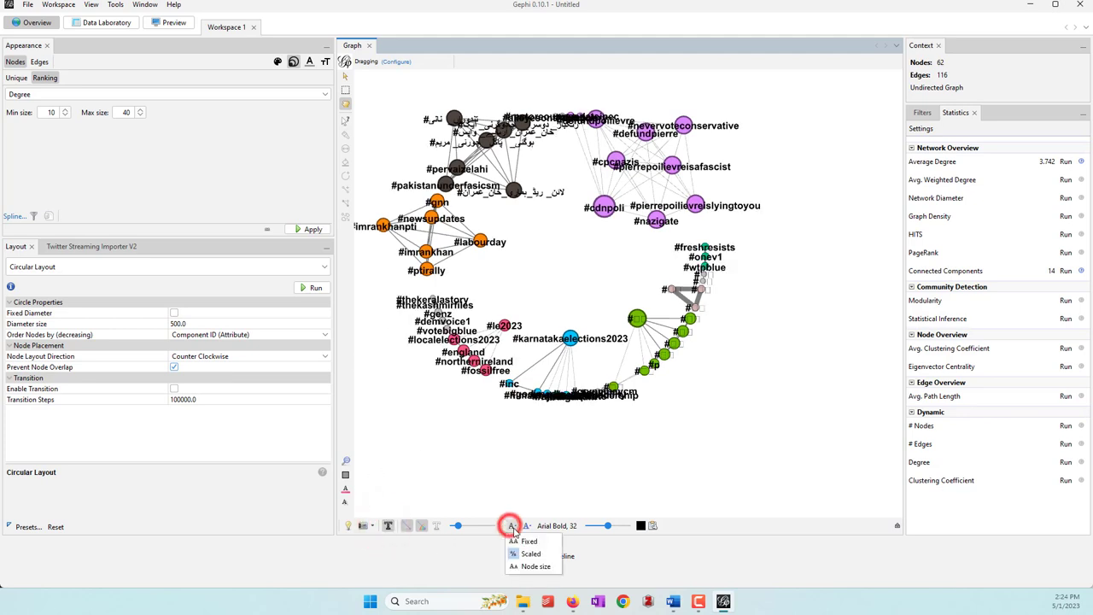
{"action": "left_click", "coordinate": [535, 567]}
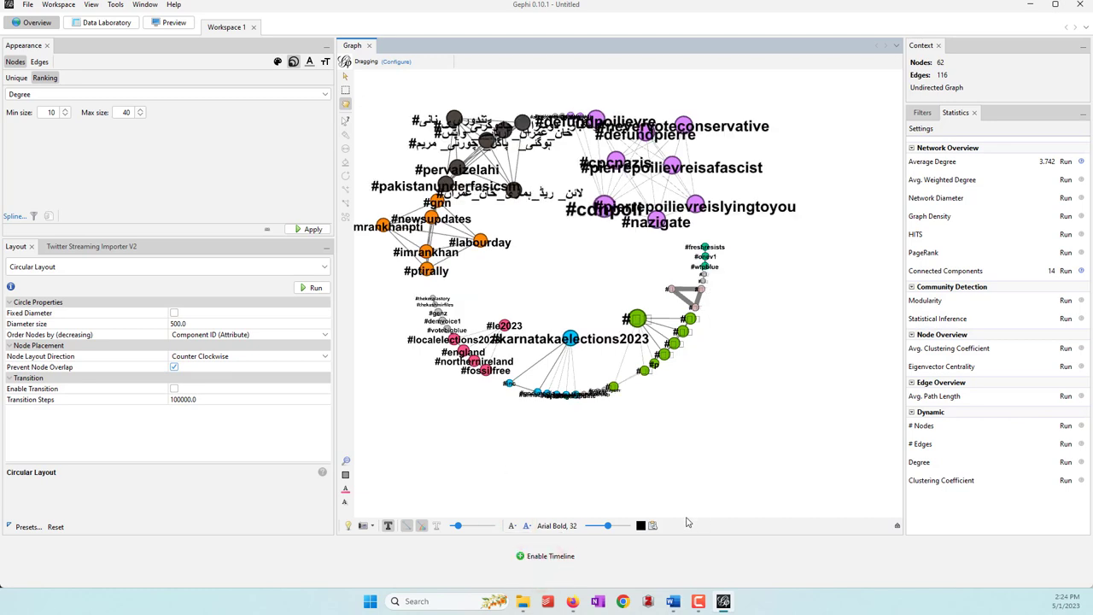
{"action": "scroll", "coordinate": [694, 445], "scroll_direction": "down", "scroll_amount": 2}
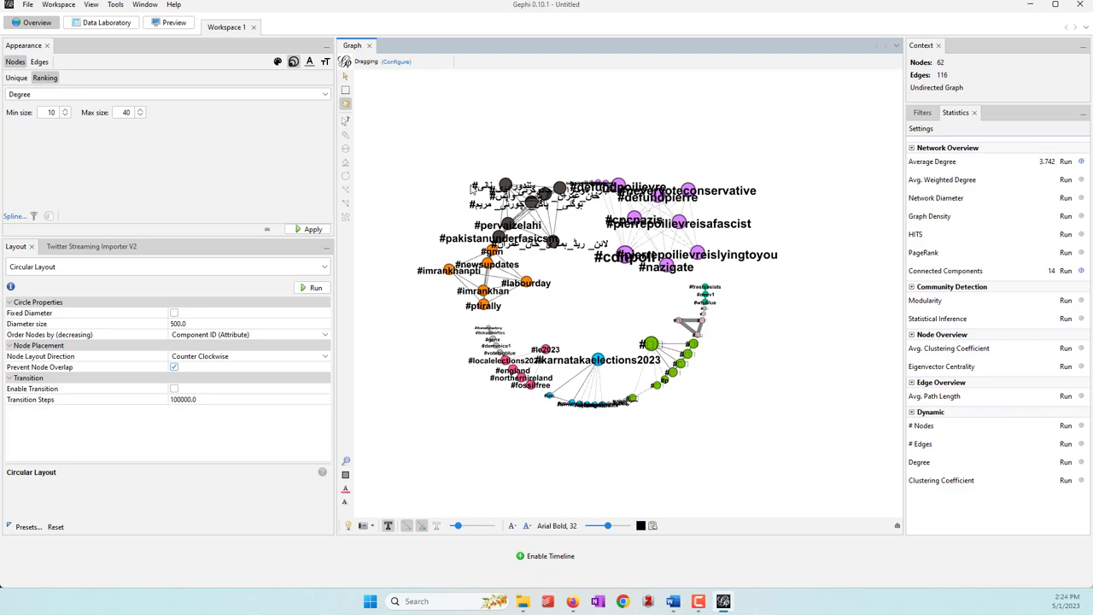
{"action": "scroll", "coordinate": [478, 178], "scroll_direction": "up", "scroll_amount": 1}
{"action": "scroll", "coordinate": [495, 269], "scroll_direction": "up", "scroll_amount": 1}
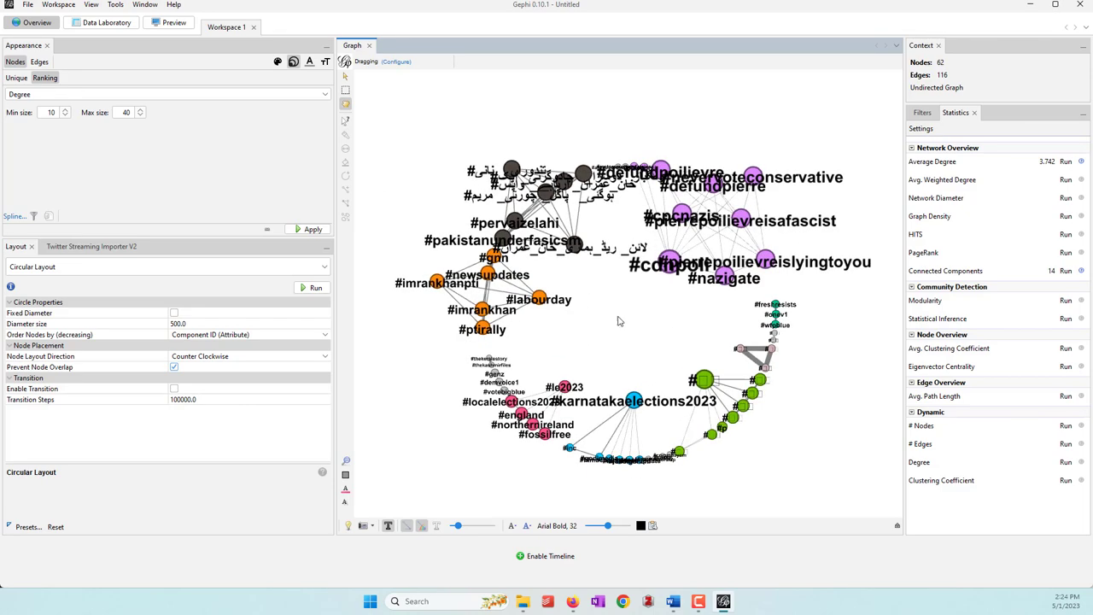
Run the Noverlap layout to separate overlapping nodes
{"action": "left_click", "coordinate": [169, 268]}
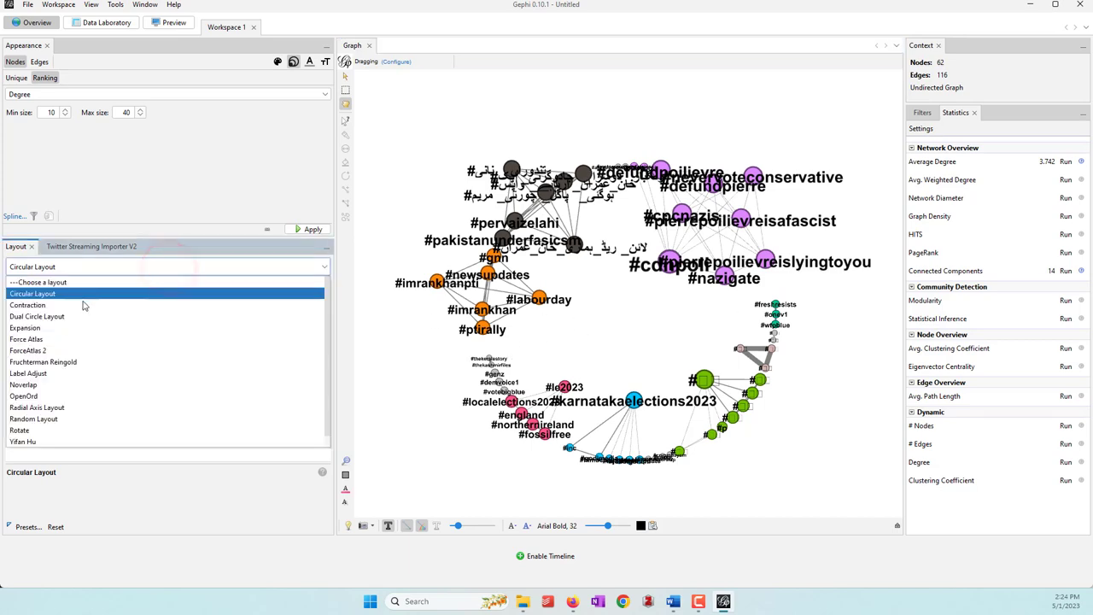
{"action": "left_click", "coordinate": [69, 384]}
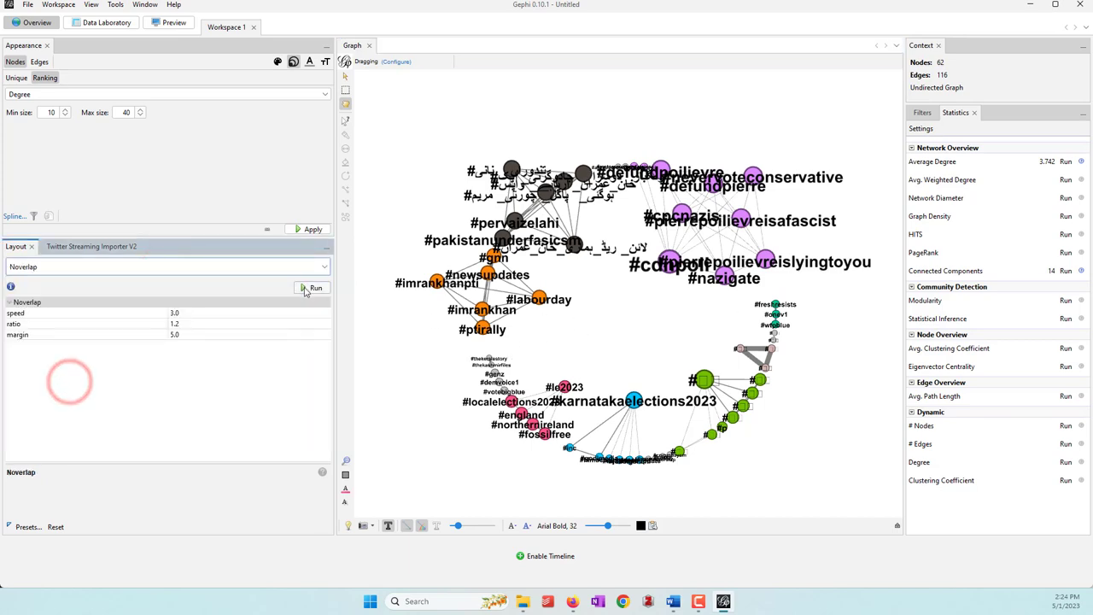
{"action": "left_click", "coordinate": [310, 288]}
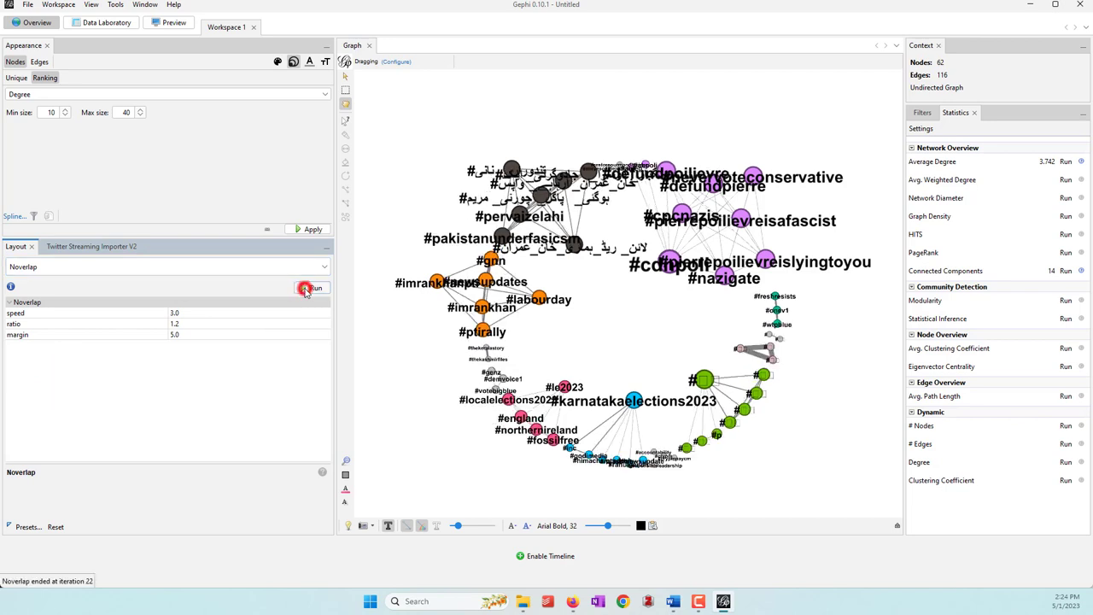
Run the Label Adjust layout to spread overlapping hashtag labels apart
{"action": "left_click", "coordinate": [191, 267]}
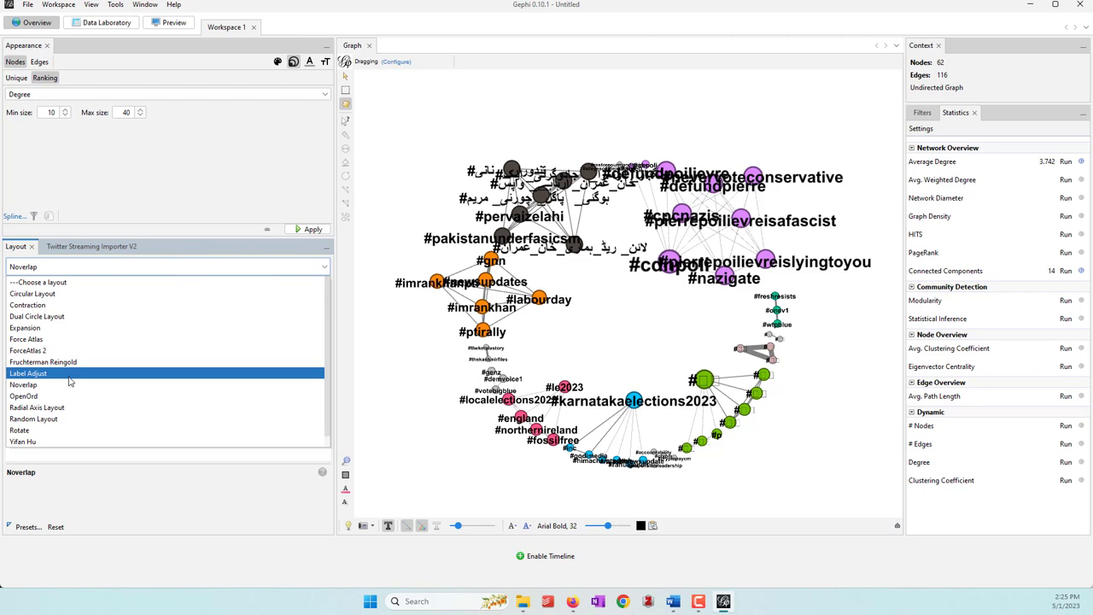
{"action": "scroll", "coordinate": [71, 382], "scroll_direction": "down", "scroll_amount": 1}
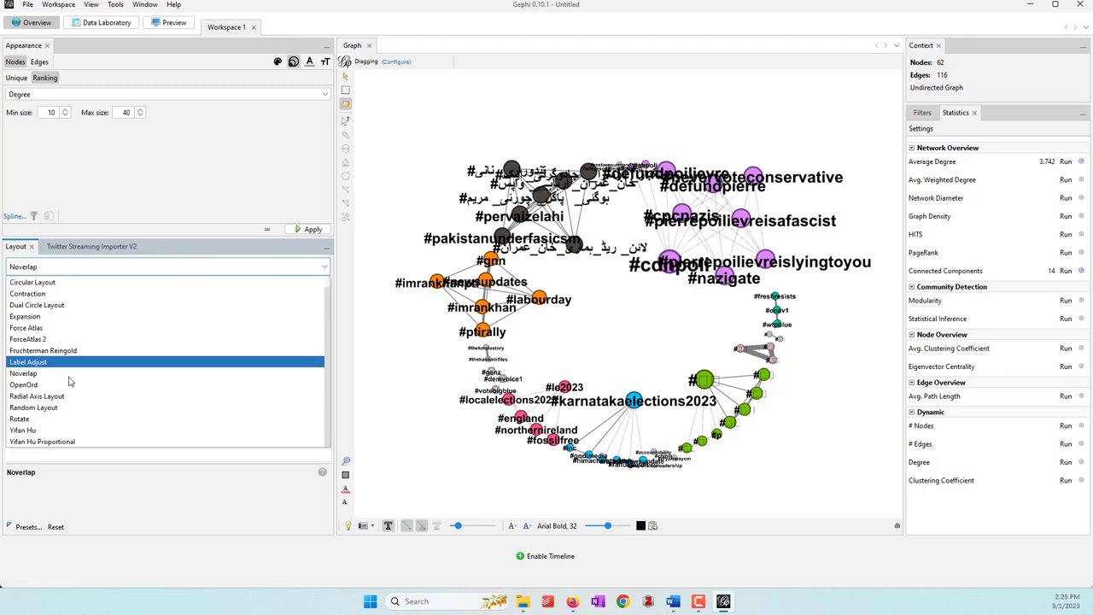
{"action": "left_click", "coordinate": [28, 362]}
{"action": "left_click", "coordinate": [312, 288]}
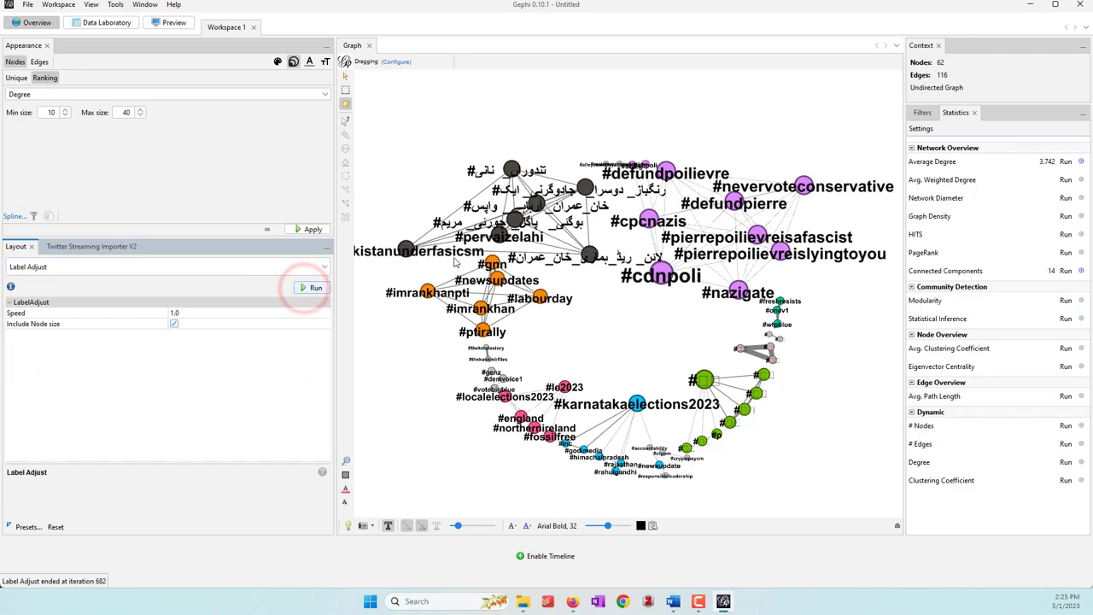
{"action": "scroll", "coordinate": [491, 274], "scroll_direction": "down", "scroll_amount": 2}
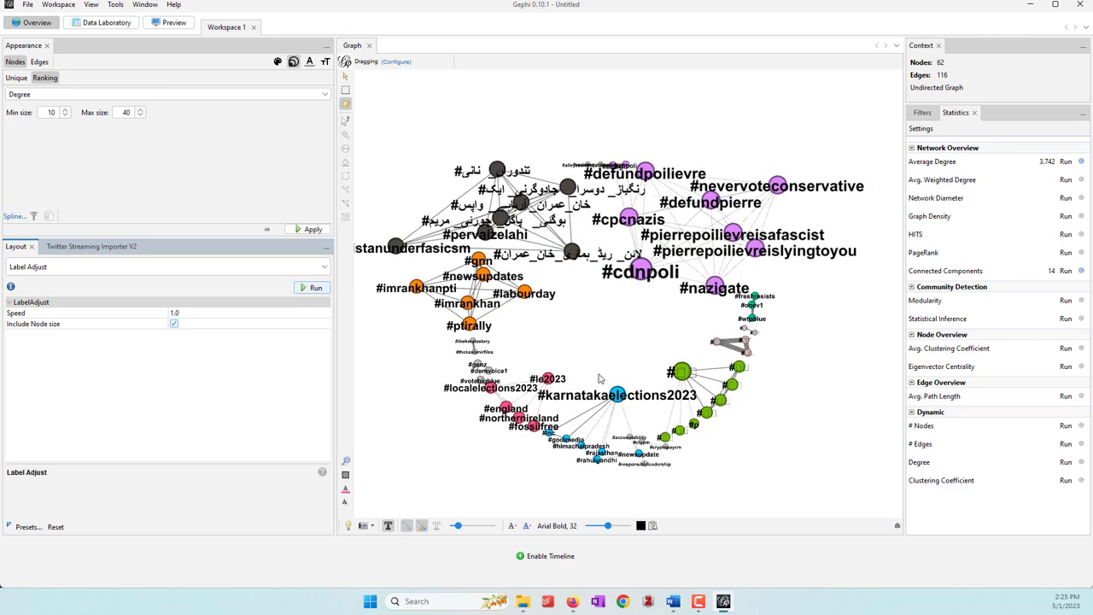
Reposition #karnatakaelections2023, #le2023, #imrankhan and some black-cluster nodes to untangle labels
{"action": "left_click_drag", "start_coordinate": [618, 394], "coordinate": [638, 406]}
{"action": "left_click_drag", "start_coordinate": [548, 379], "coordinate": [517, 417]}
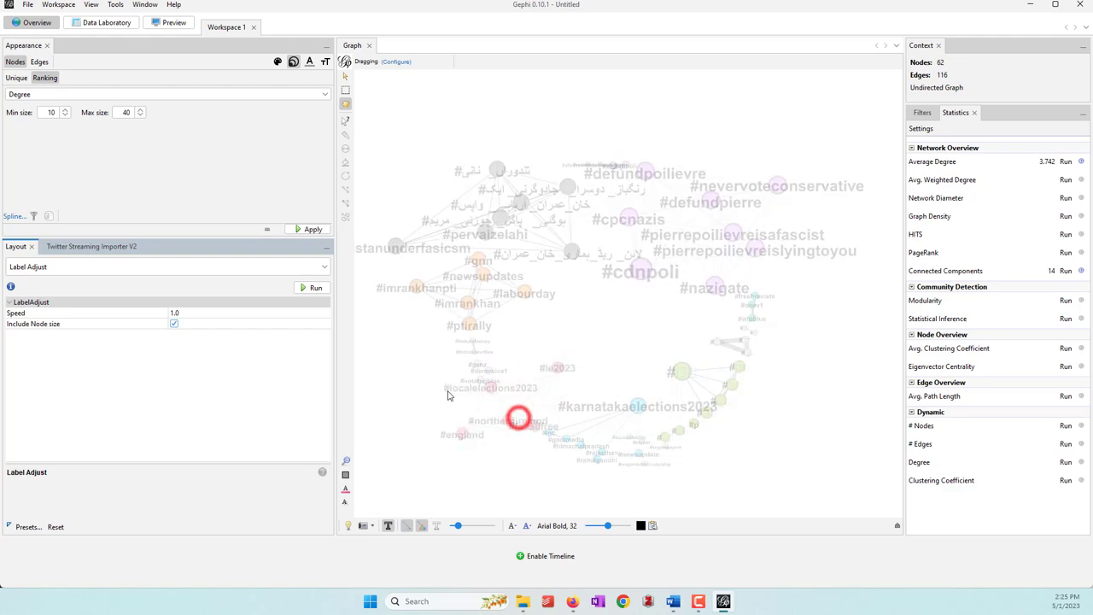
{"action": "left_click_drag", "start_coordinate": [473, 307], "coordinate": [569, 318]}
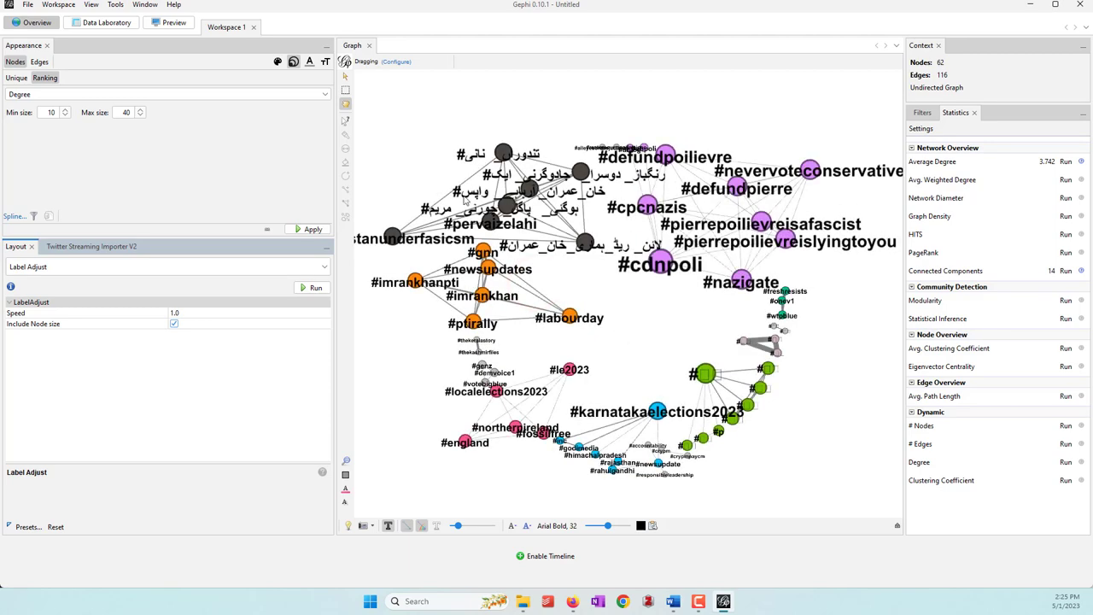
{"action": "left_click_drag", "start_coordinate": [467, 202], "coordinate": [433, 165]}
Move the anti-Poilievre hashtags such as #defundpoilievre, #nazigate and #nevervoteconservative upward
{"action": "left_click_drag", "start_coordinate": [663, 153], "coordinate": [709, 108]}
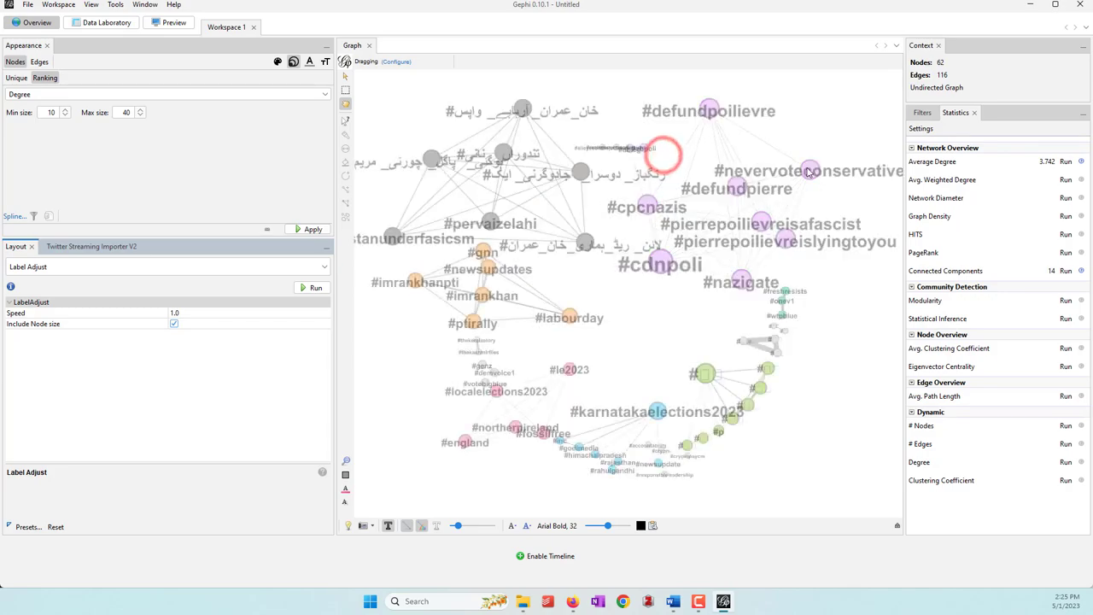
{"action": "left_click_drag", "start_coordinate": [810, 171], "coordinate": [820, 138]}
{"action": "left_click_drag", "start_coordinate": [758, 222], "coordinate": [796, 195]}
{"action": "left_click_drag", "start_coordinate": [783, 243], "coordinate": [812, 224]}
{"action": "left_click_drag", "start_coordinate": [743, 280], "coordinate": [748, 256]}
{"action": "left_click_drag", "start_coordinate": [739, 185], "coordinate": [730, 162]}
{"action": "left_click_drag", "start_coordinate": [811, 221], "coordinate": [814, 237]}
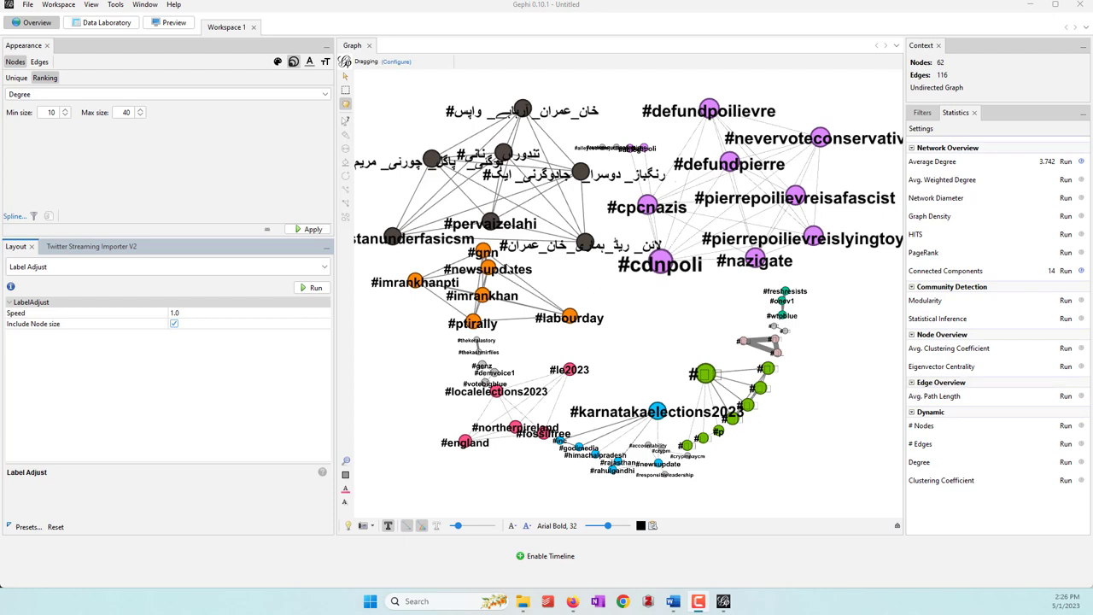
Nudge #ableg and place #rajasthan beside #himachalpradesh
{"action": "scroll", "coordinate": [744, 182], "scroll_direction": "up", "scroll_amount": 3}
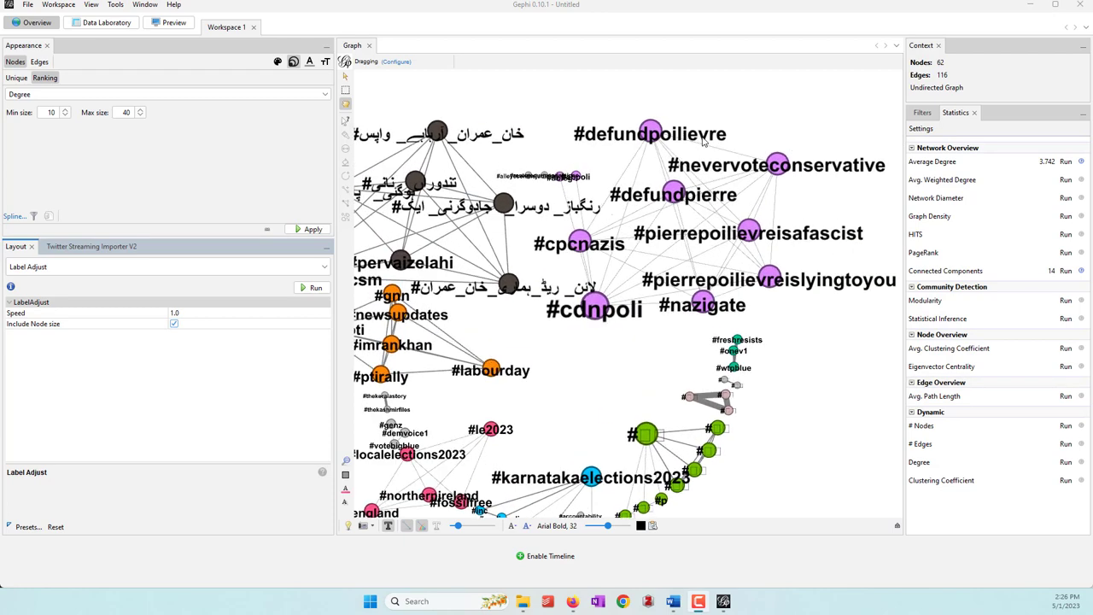
{"action": "scroll", "coordinate": [466, 148], "scroll_direction": "down", "scroll_amount": 1}
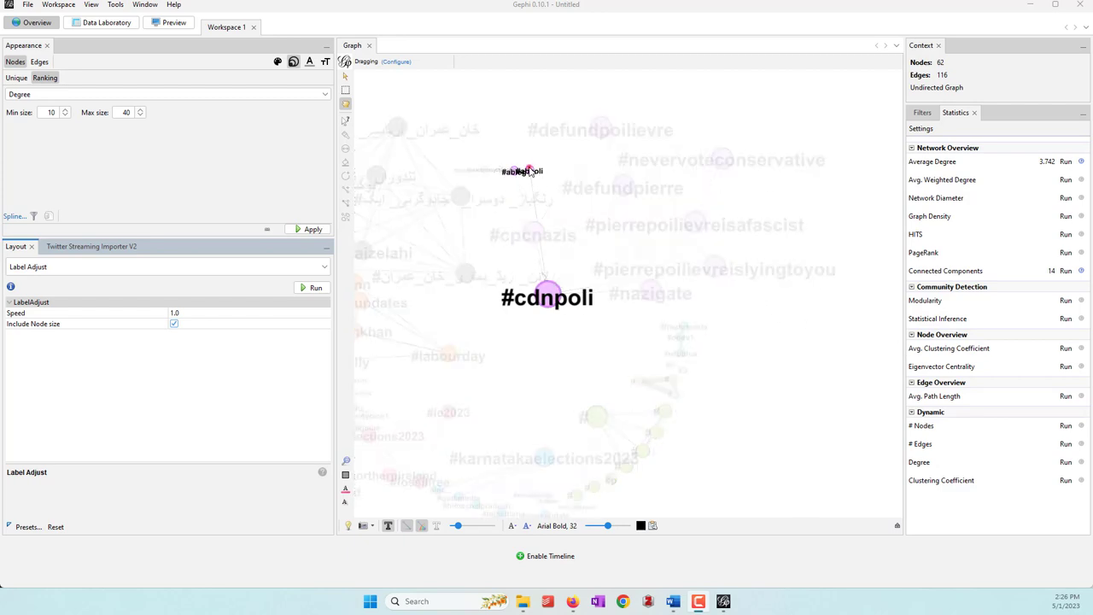
{"action": "left_click_drag", "start_coordinate": [515, 174], "coordinate": [531, 164]}
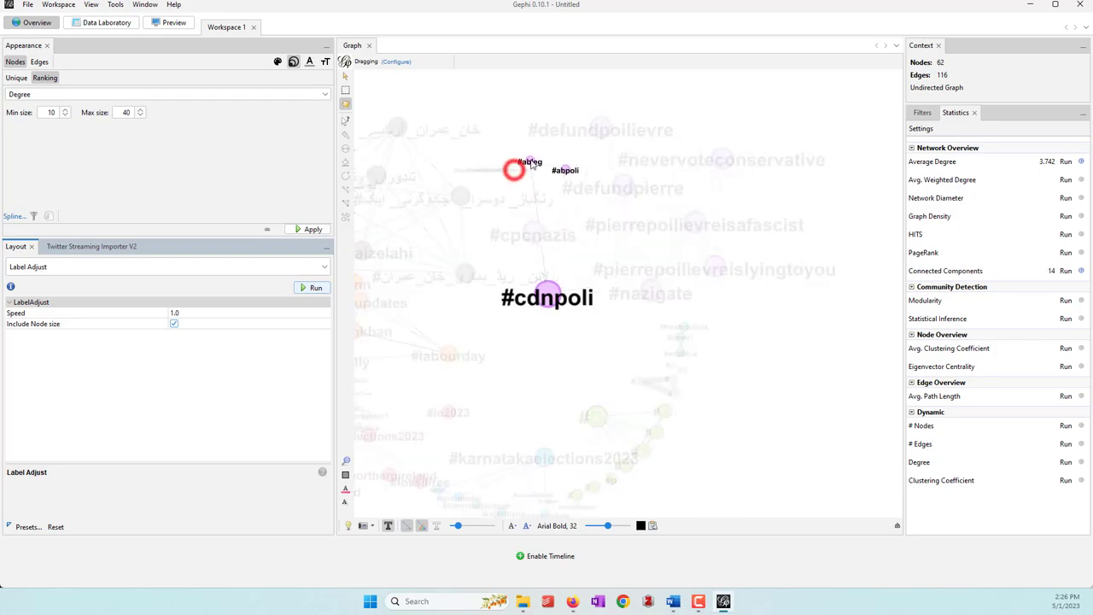
{"action": "scroll", "coordinate": [839, 251], "scroll_direction": "down", "scroll_amount": 1}
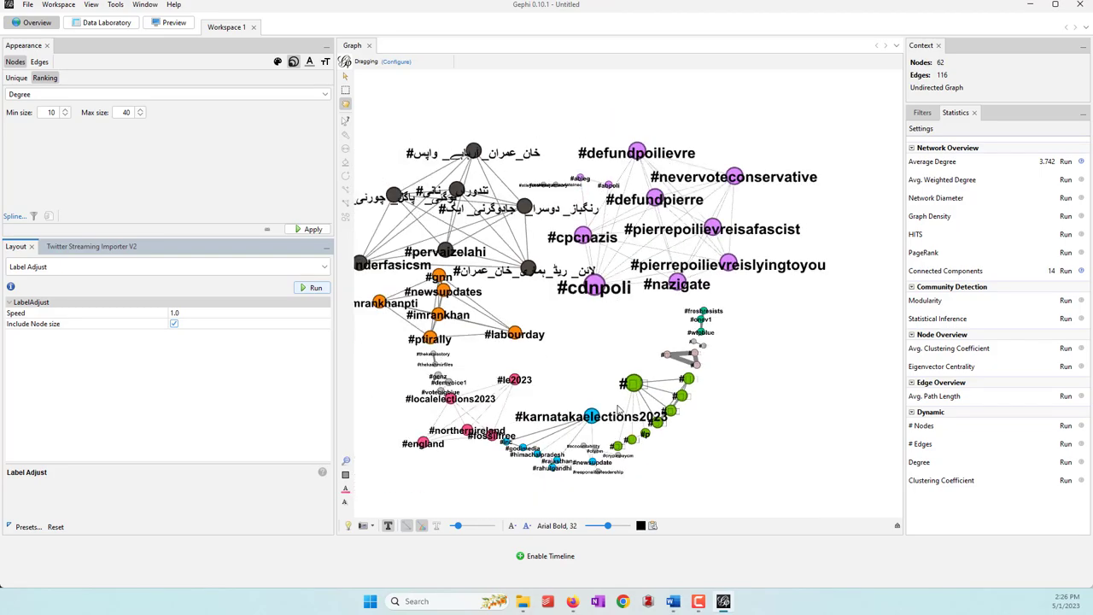
{"action": "scroll", "coordinate": [598, 423], "scroll_direction": "up", "scroll_amount": 4}
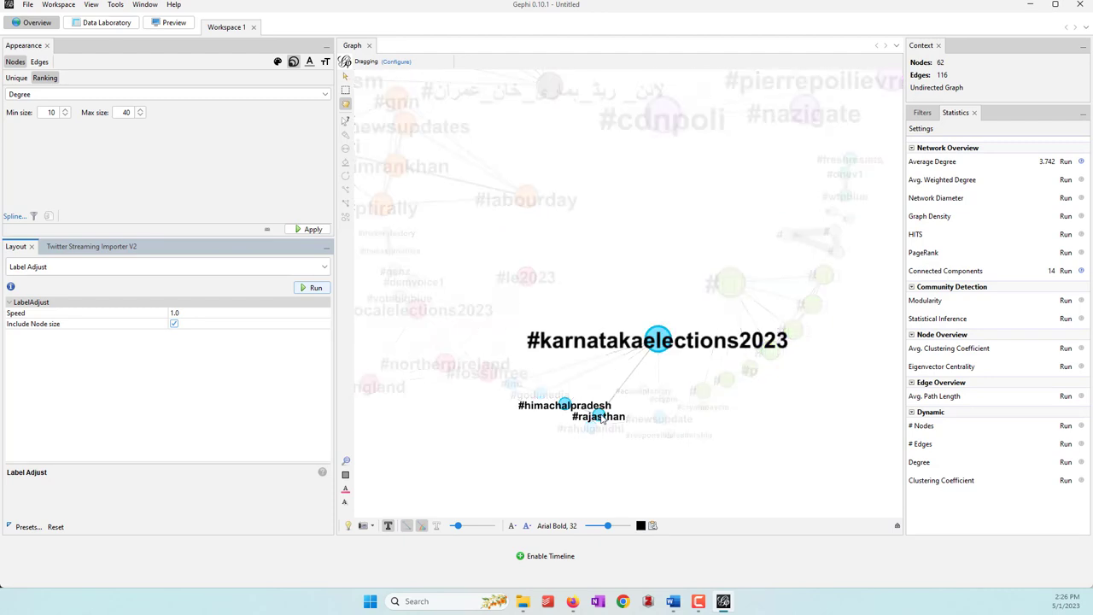
{"action": "left_click_drag", "start_coordinate": [602, 418], "coordinate": [527, 428]}
{"action": "left_click", "coordinate": [586, 424]}
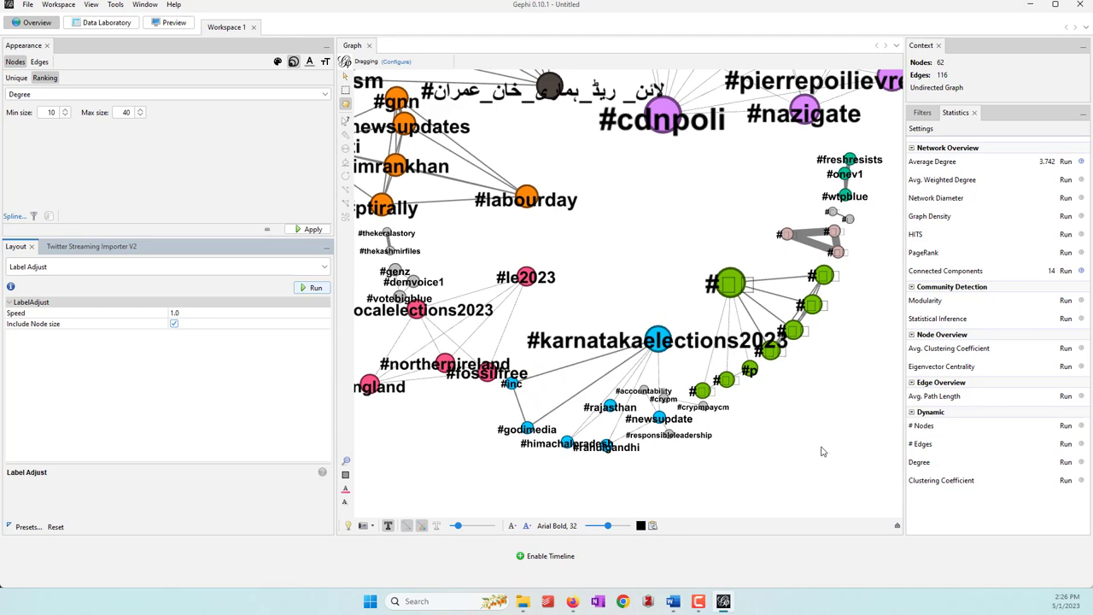
{"action": "scroll", "coordinate": [830, 453], "scroll_direction": "down", "scroll_amount": 2}
{"action": "scroll", "coordinate": [480, 404], "scroll_direction": "up", "scroll_amount": 2}
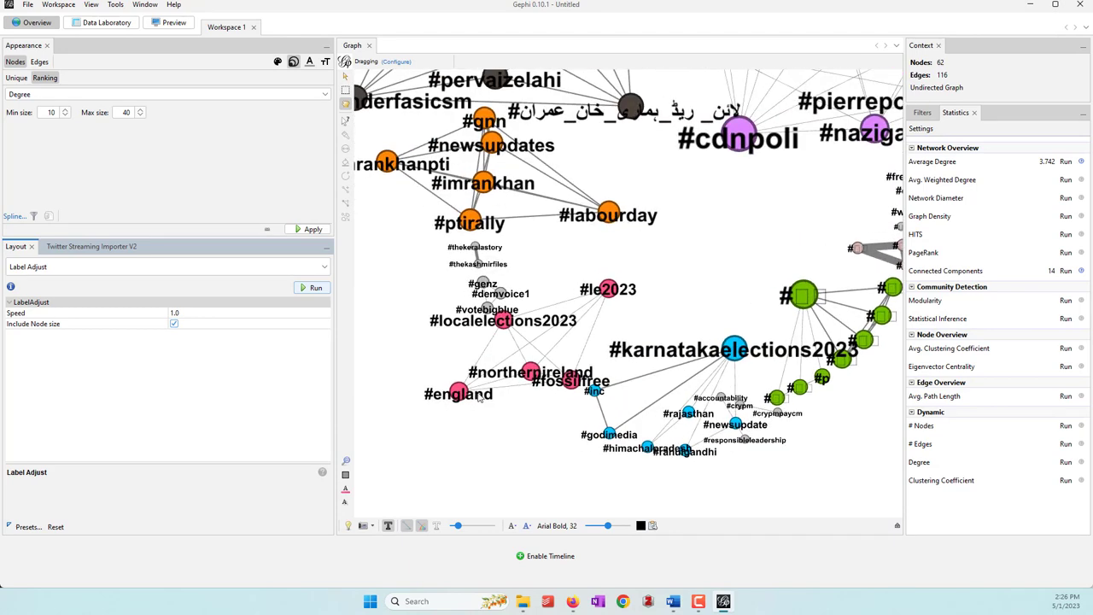
Move #fossilfree, #localelections2023 and #newsupdates, checking #le2023 and #imrankhan connections
{"action": "left_click_drag", "start_coordinate": [571, 381], "coordinate": [536, 429]}
{"action": "left_click", "coordinate": [603, 289]}
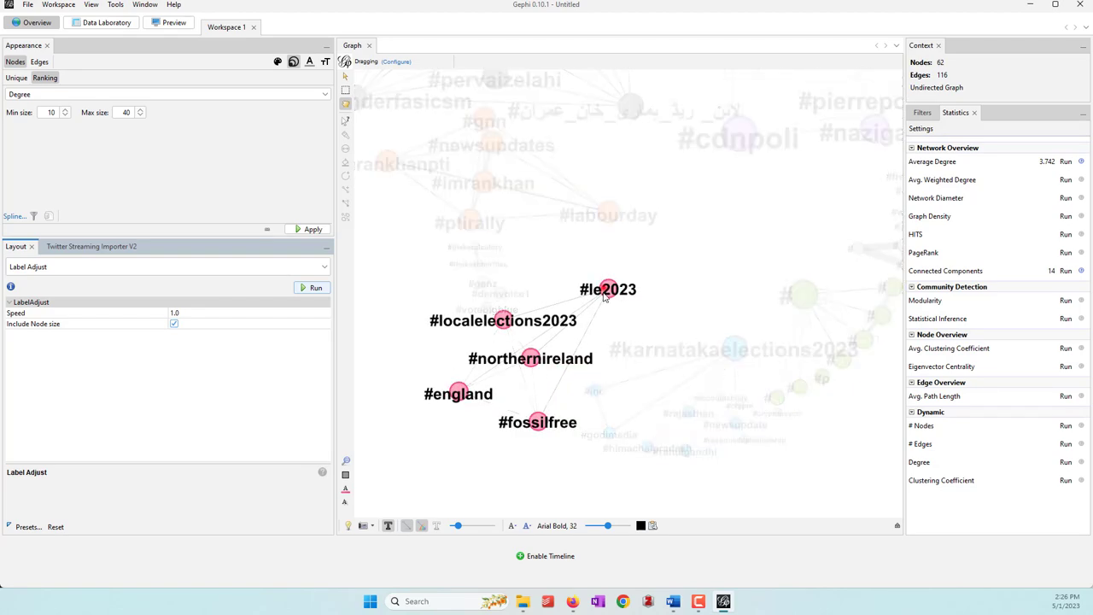
{"action": "left_click_drag", "start_coordinate": [501, 323], "coordinate": [426, 346]}
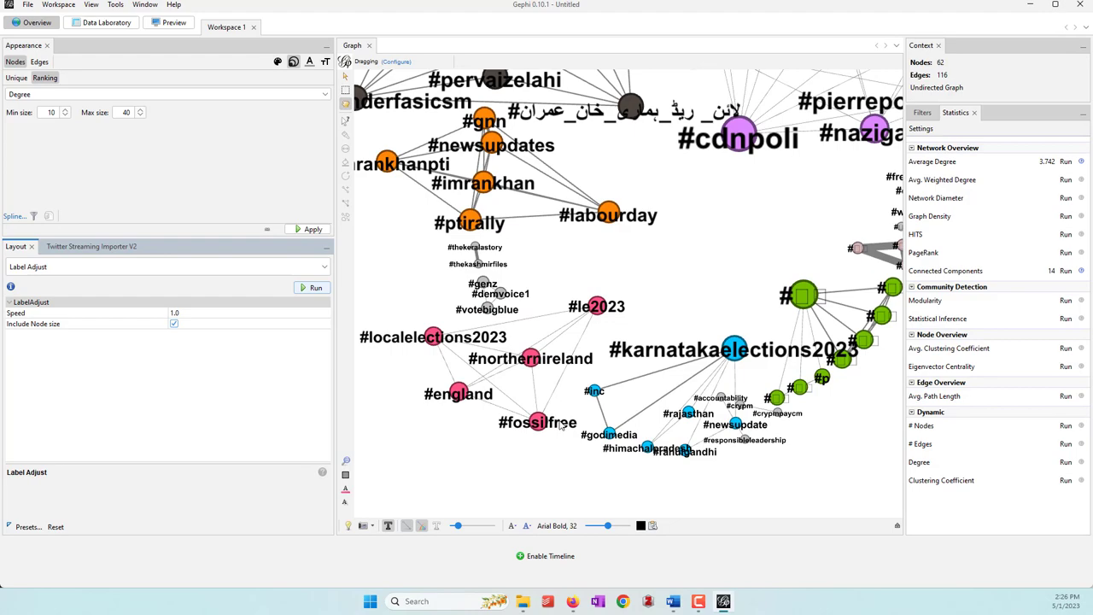
{"action": "scroll", "coordinate": [562, 420], "scroll_direction": "down", "scroll_amount": 1}
{"action": "scroll", "coordinate": [403, 173], "scroll_direction": "up", "scroll_amount": 1}
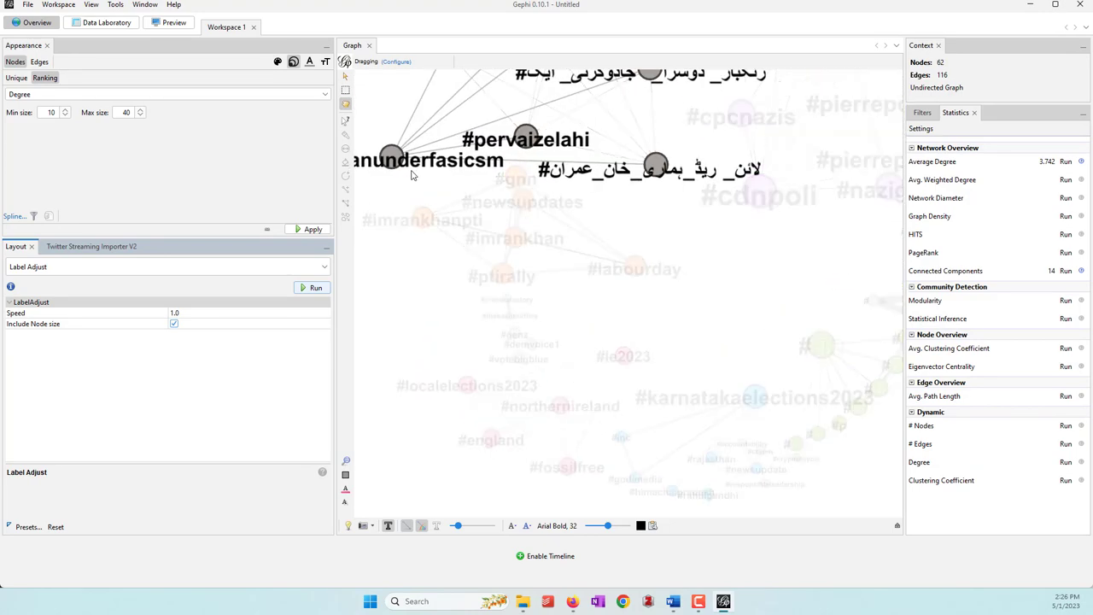
{"action": "left_click_drag", "start_coordinate": [529, 201], "coordinate": [595, 229]}
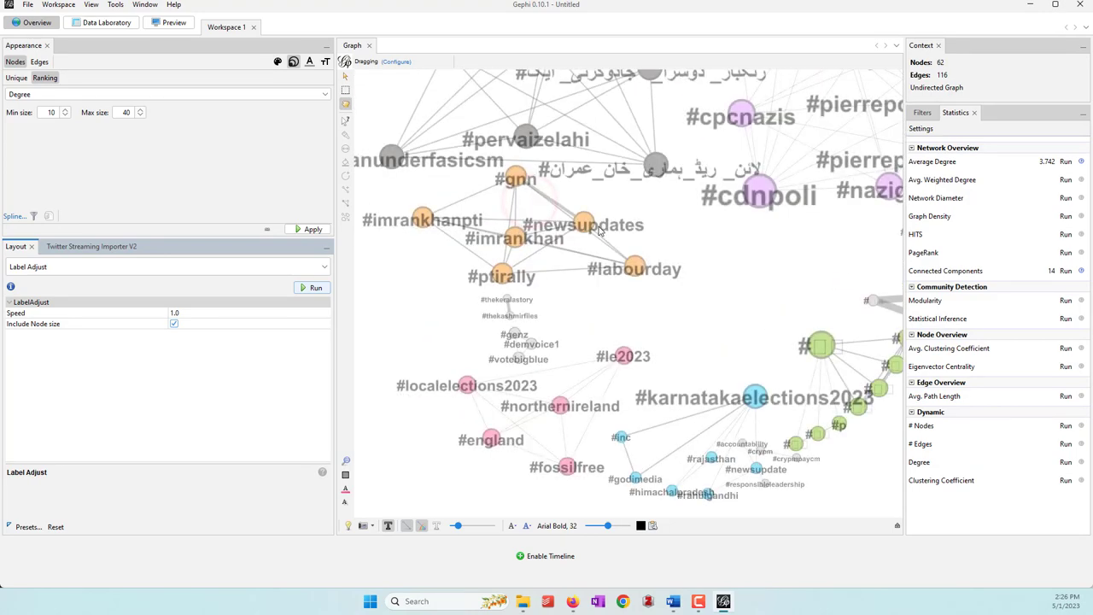
{"action": "left_click", "coordinate": [513, 236]}
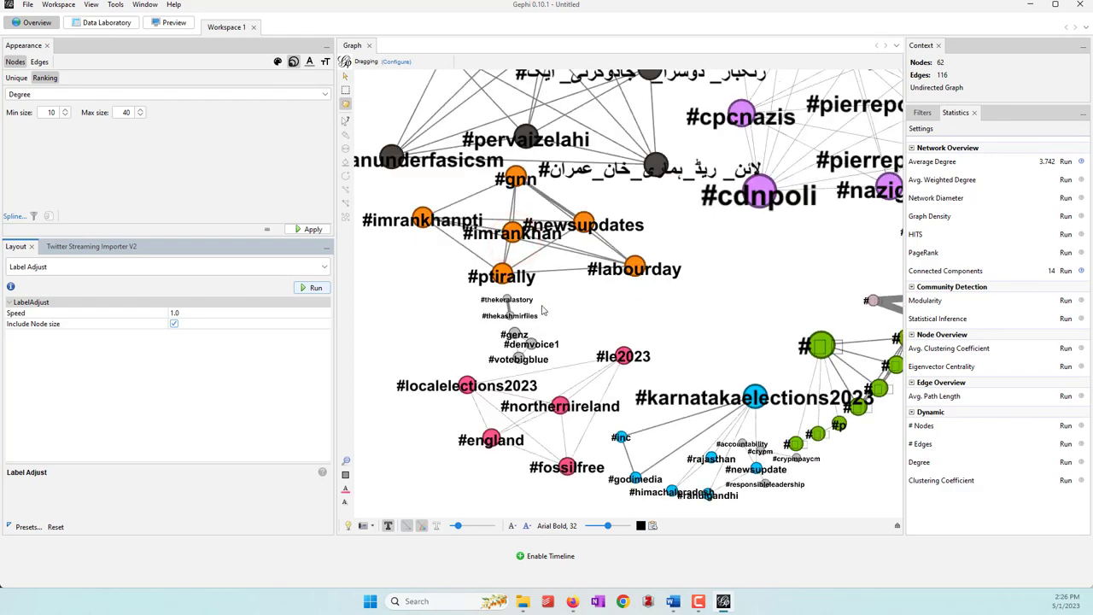
{"action": "scroll", "coordinate": [513, 299], "scroll_direction": "down", "scroll_amount": 2}
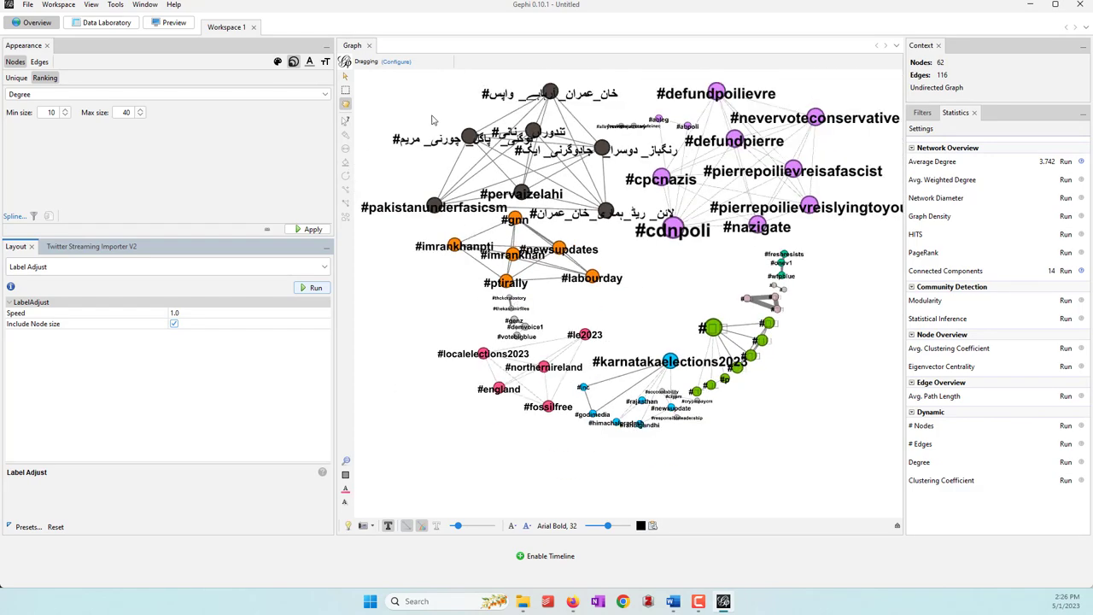
Adjust #pakistanunderfasicsm and #pervaizelahi, then spread the green hub and its nodes rightward
{"action": "left_click", "coordinate": [551, 92]}
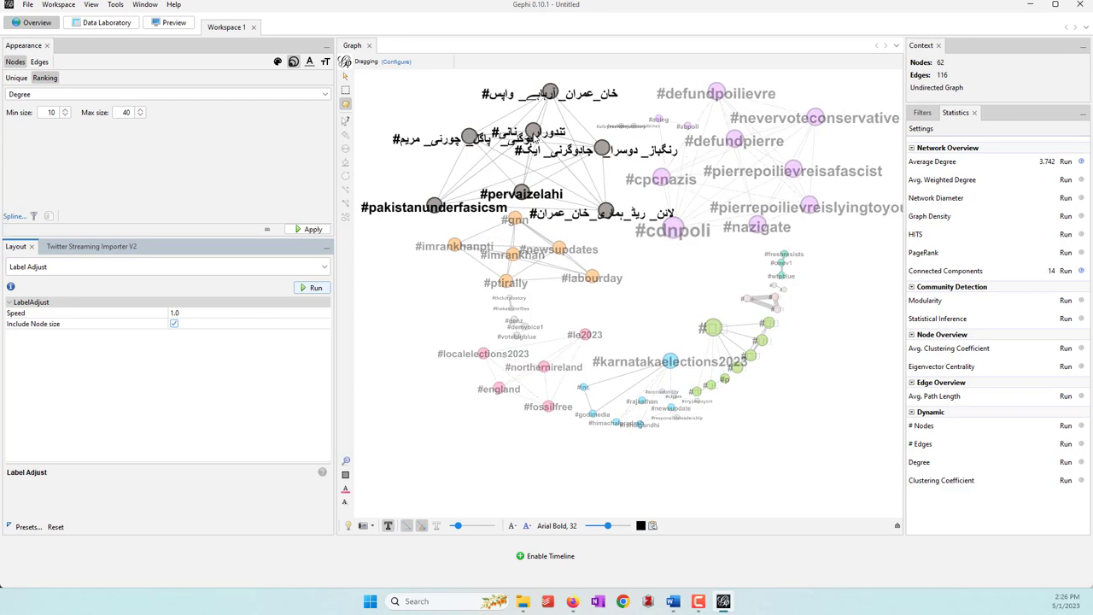
{"action": "left_click_drag", "start_coordinate": [533, 130], "coordinate": [538, 127]}
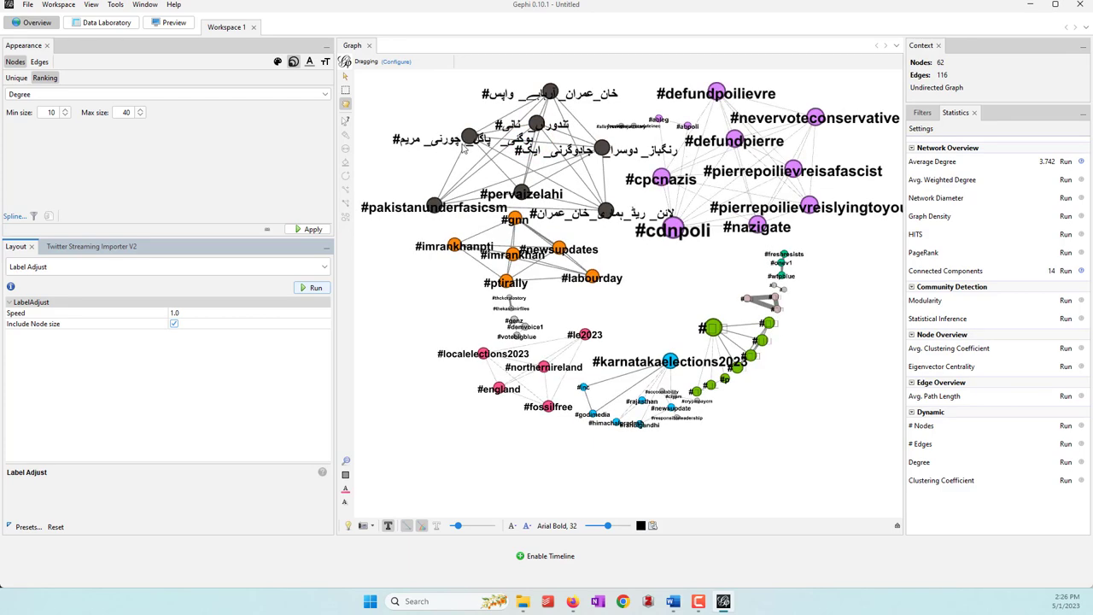
{"action": "left_click_drag", "start_coordinate": [436, 203], "coordinate": [430, 175]}
{"action": "left_click_drag", "start_coordinate": [522, 193], "coordinate": [536, 187]}
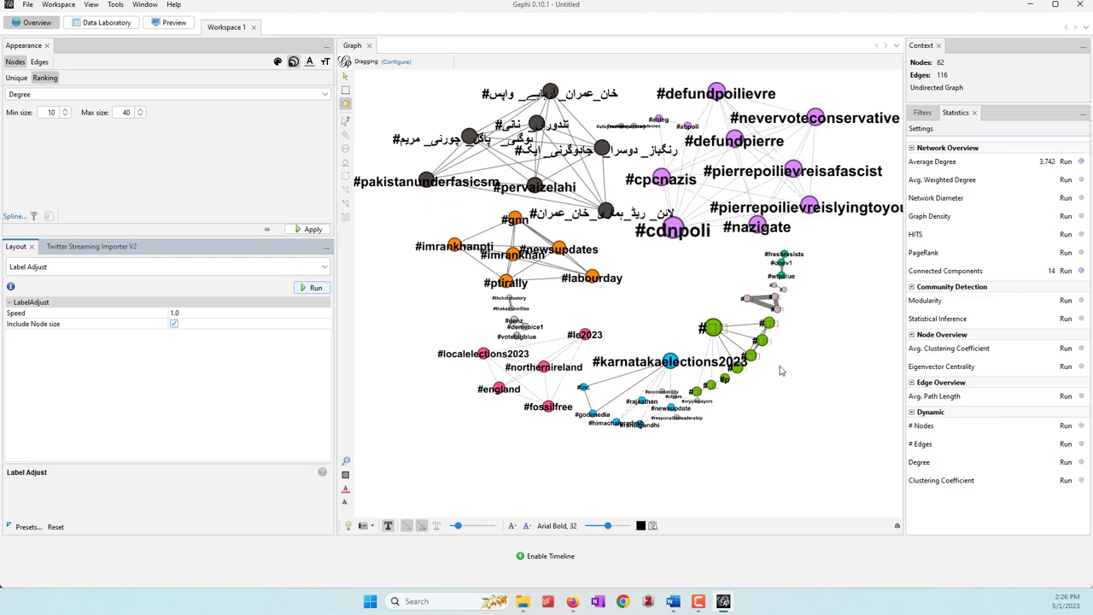
{"action": "left_click_drag", "start_coordinate": [715, 331], "coordinate": [763, 398]}
{"action": "mouse_move", "coordinate": [768, 323]}
{"action": "left_mouse_down"}
{"action": "mouse_move", "coordinate": [805, 342]}
{"action": "mouse_move", "coordinate": [786, 332]}
{"action": "left_mouse_up"}
{"action": "scroll", "coordinate": [744, 333], "scroll_direction": "up", "scroll_amount": 2}
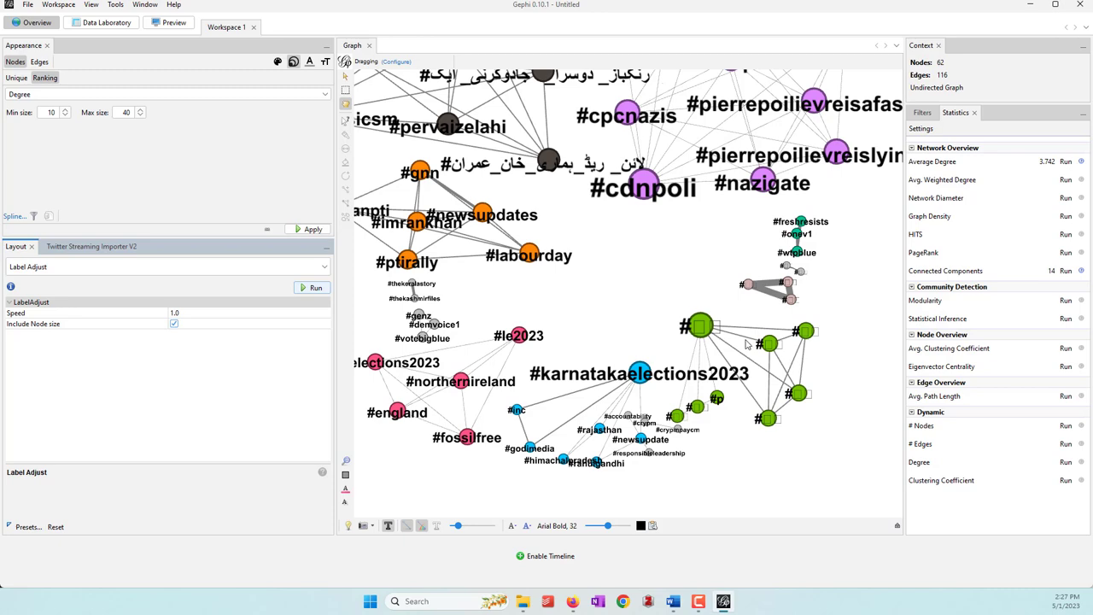
{"action": "scroll", "coordinate": [746, 344], "scroll_direction": "down", "scroll_amount": 3}
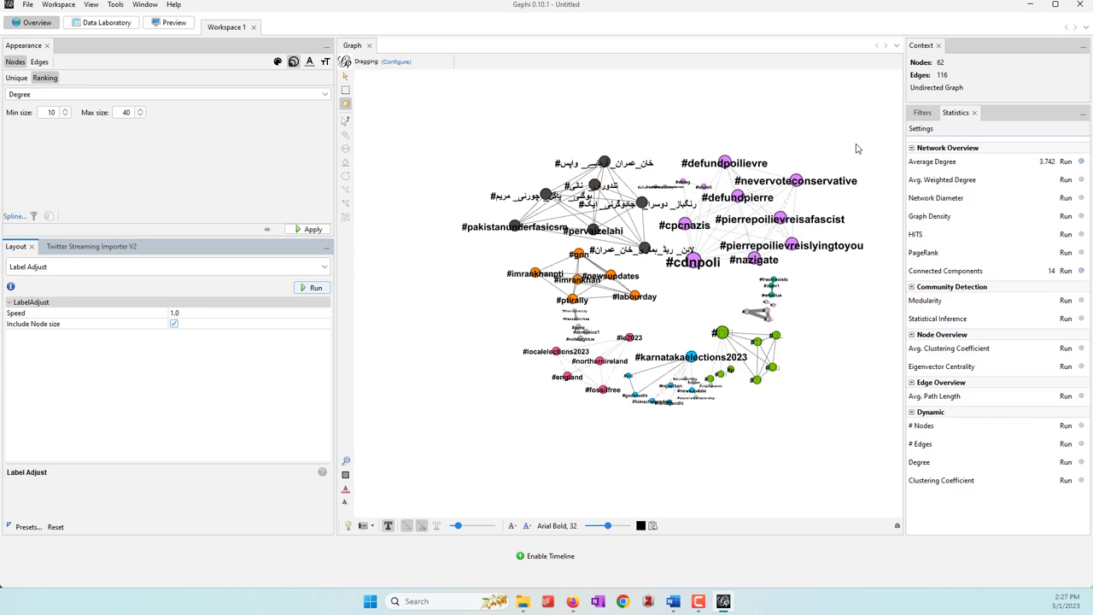
In Preview, apply the Black Background preset and refresh the rendering
{"action": "left_click", "coordinate": [168, 24]}
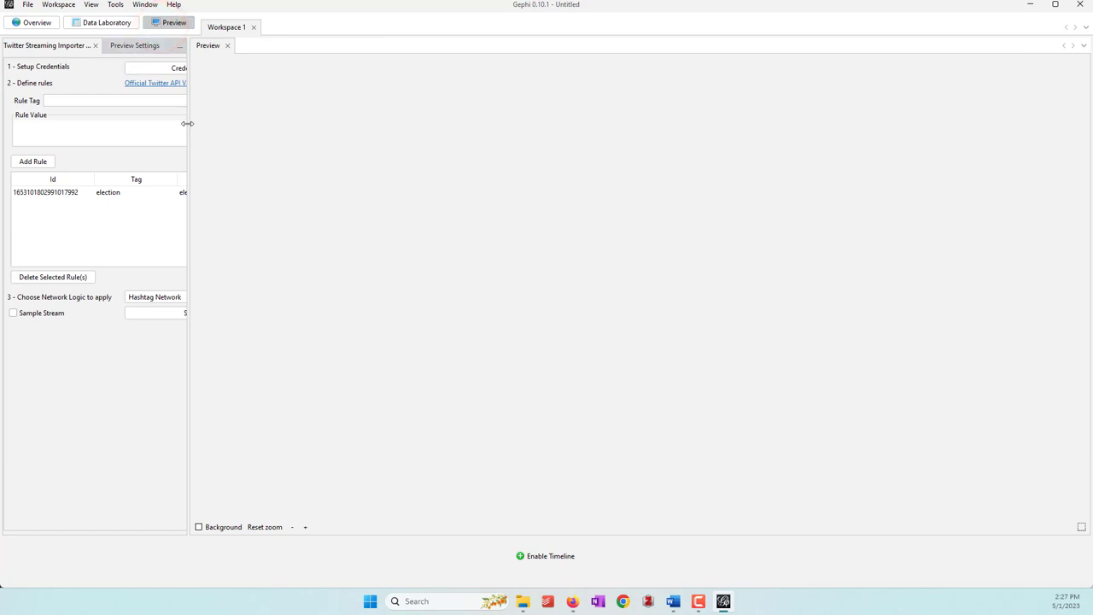
{"action": "left_click_drag", "start_coordinate": [187, 124], "coordinate": [288, 139]}
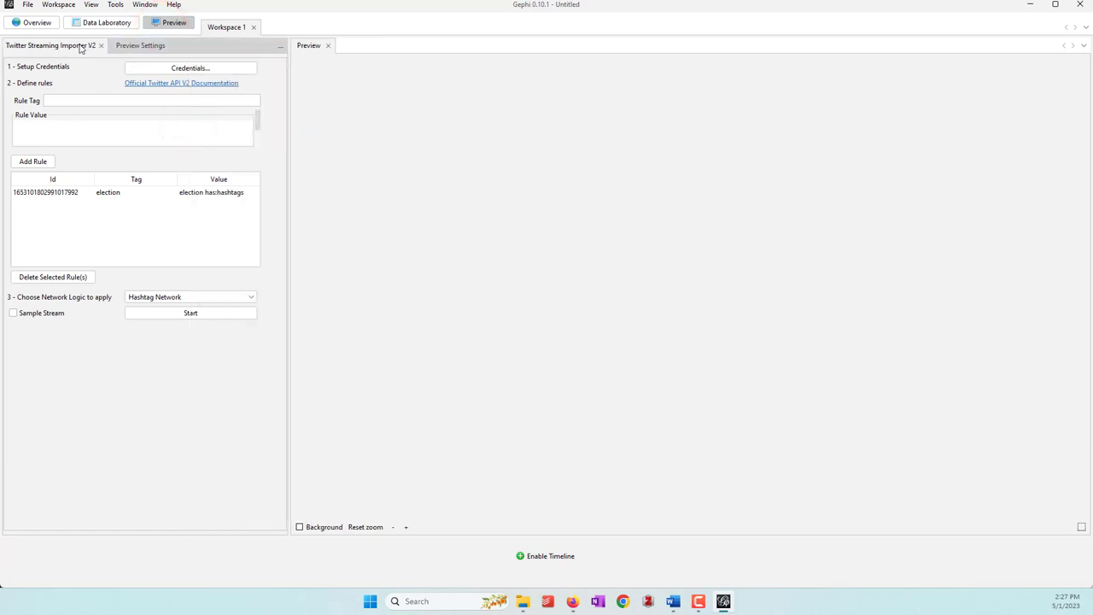
{"action": "left_click", "coordinate": [140, 45]}
{"action": "left_click", "coordinate": [60, 80]}
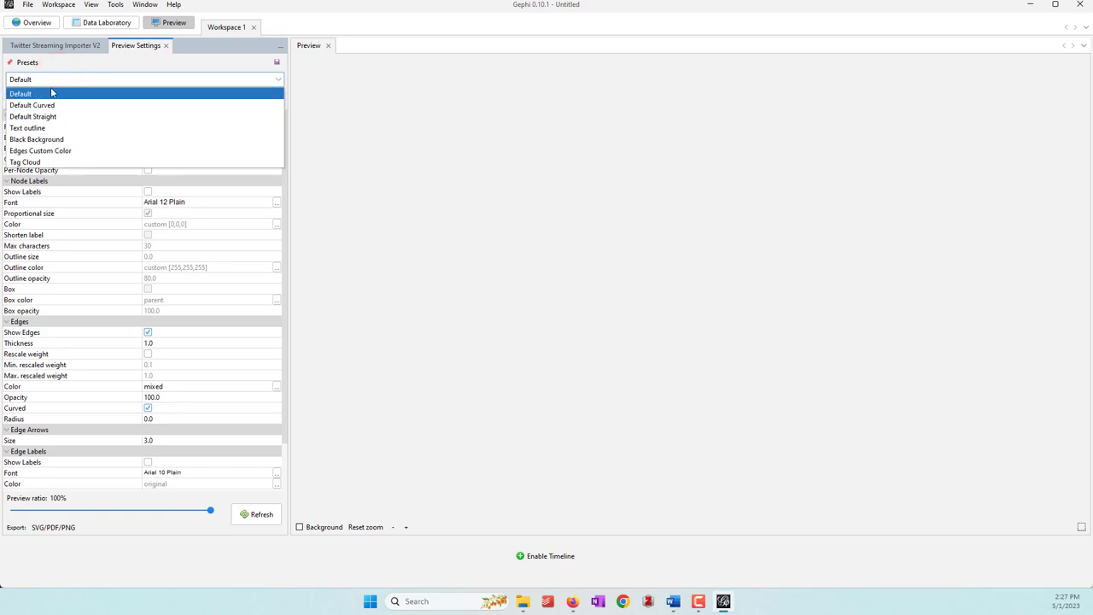
{"action": "left_click", "coordinate": [70, 138]}
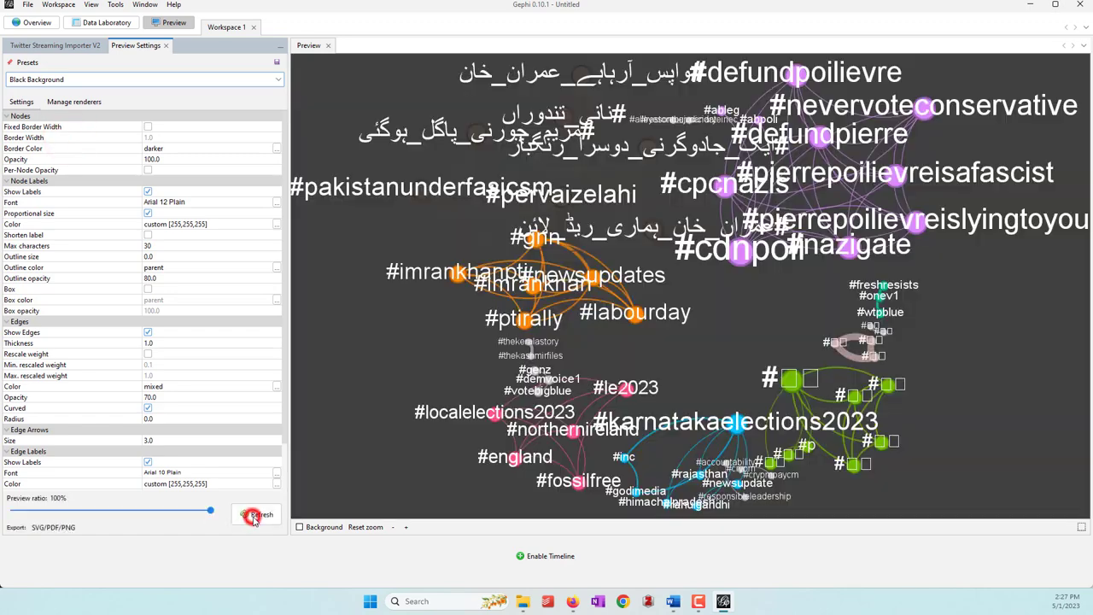
{"action": "left_click", "coordinate": [255, 515]}
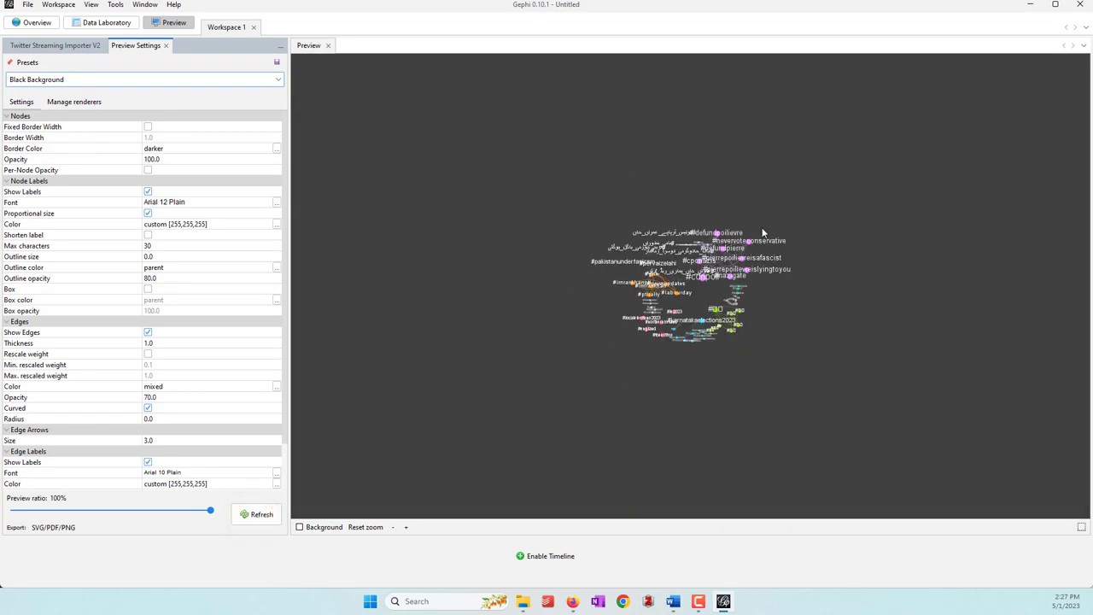
{"action": "scroll", "coordinate": [762, 228], "scroll_direction": "up", "scroll_amount": 3}
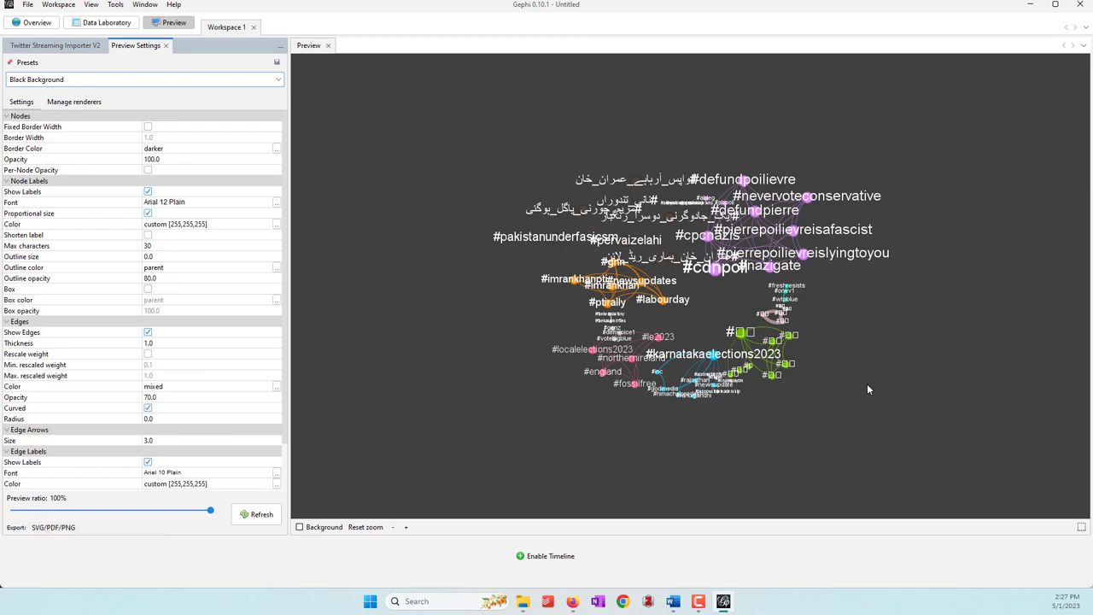
Back in Overview, box-select all hashtag nodes and delete them, leaving 0 nodes and 0 edges
{"action": "left_click", "coordinate": [32, 23]}
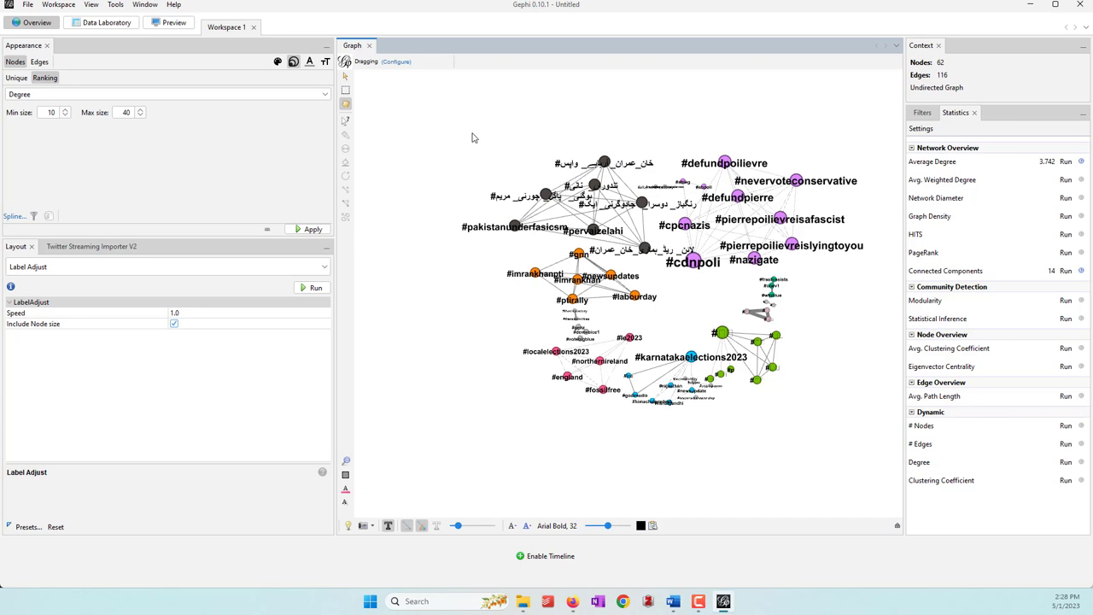
{"action": "left_click", "coordinate": [91, 246]}
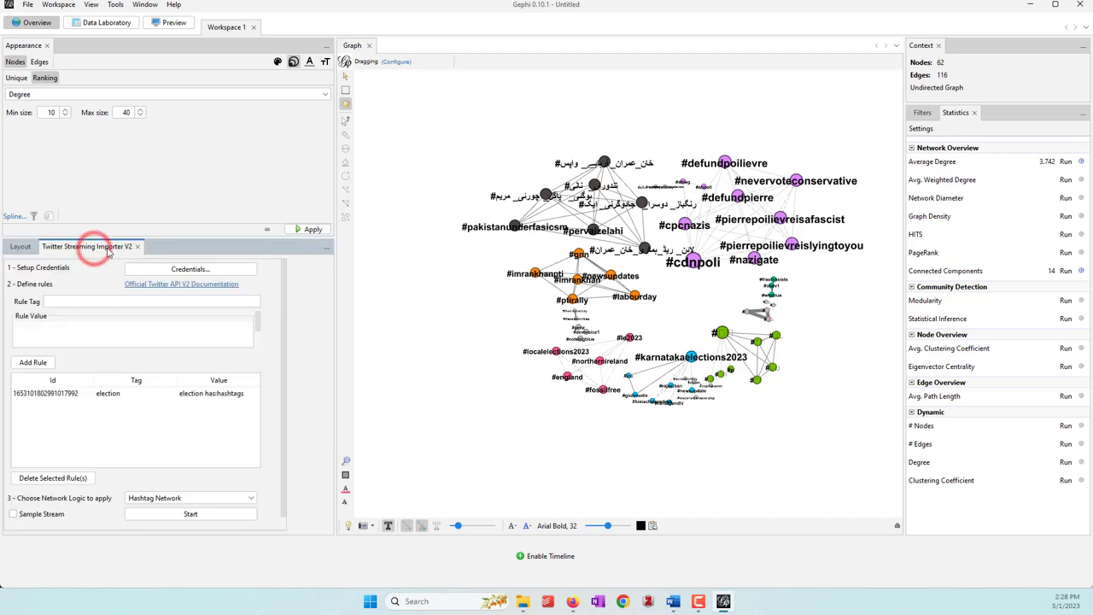
{"action": "left_click", "coordinate": [345, 89]}
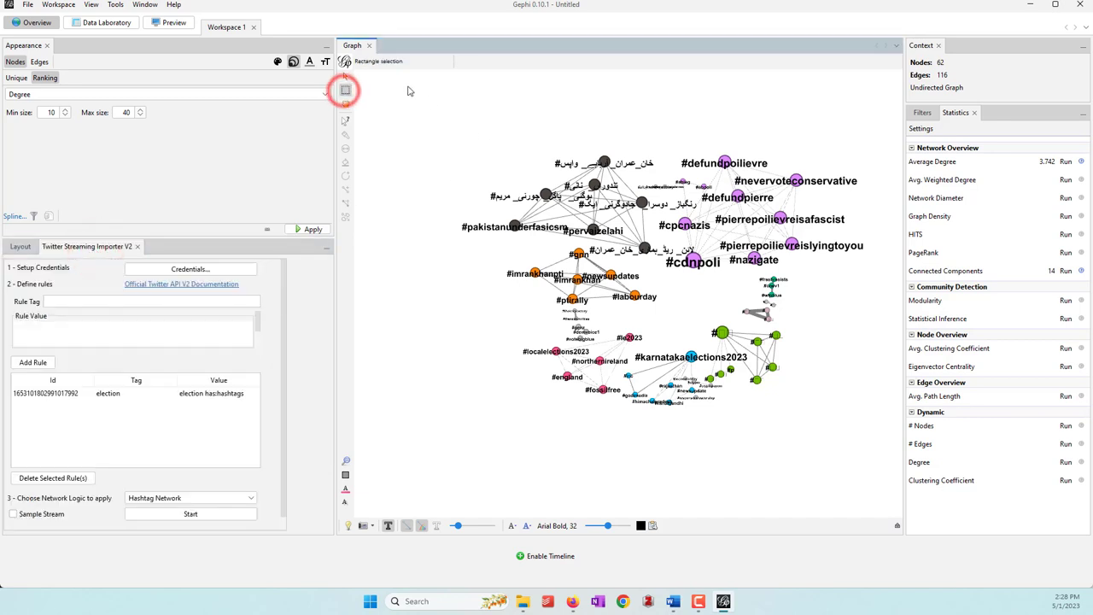
{"action": "left_click_drag", "start_coordinate": [410, 85], "coordinate": [891, 440]}
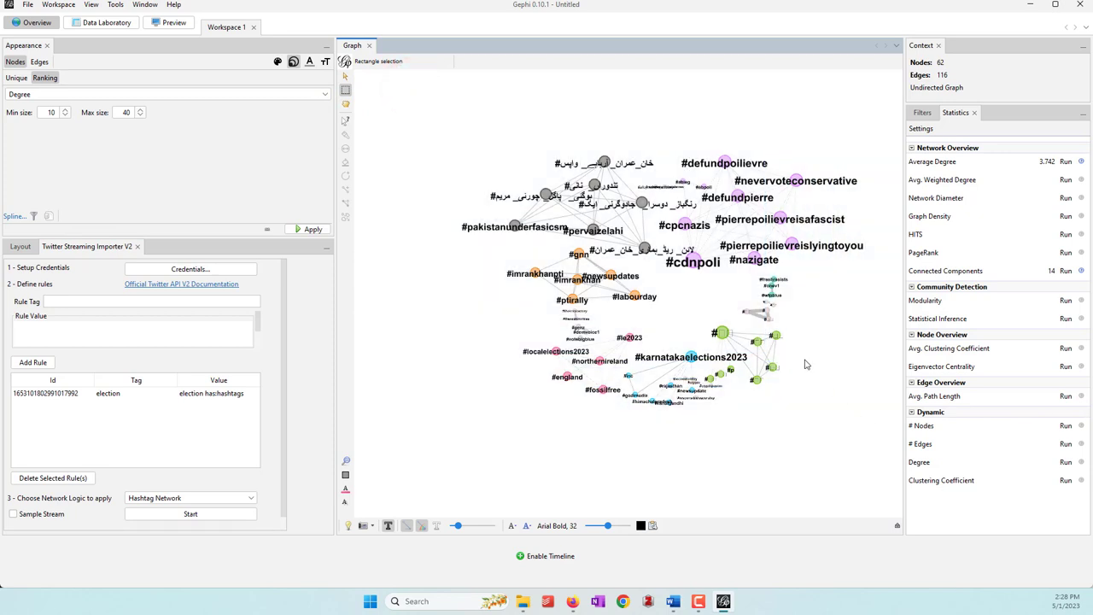
{"action": "right_click", "coordinate": [742, 228]}
{"action": "left_click", "coordinate": [756, 224]}
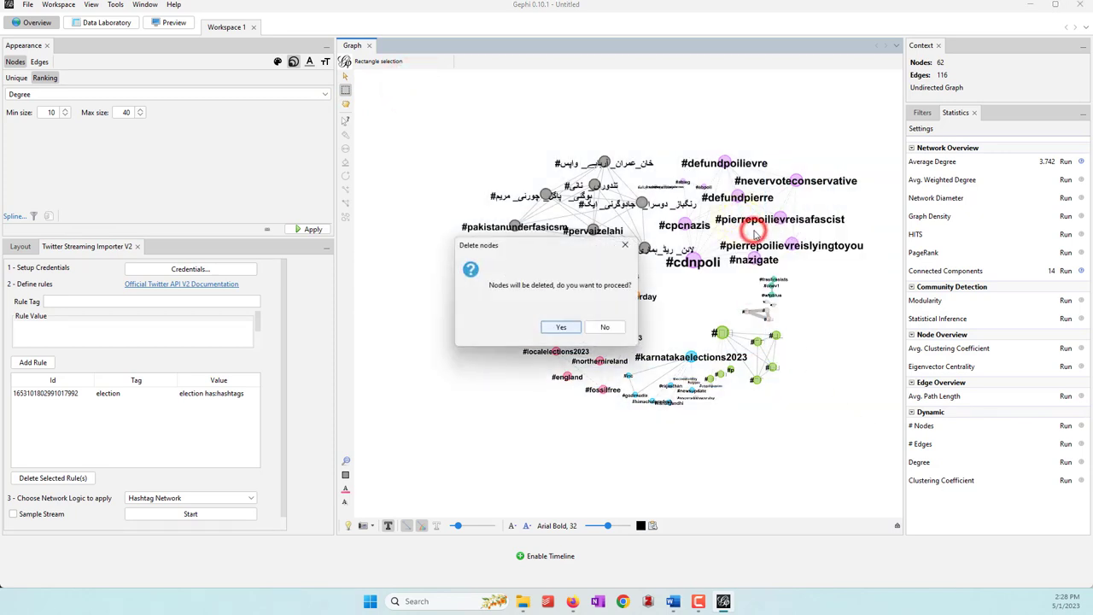
{"action": "left_click", "coordinate": [561, 328]}
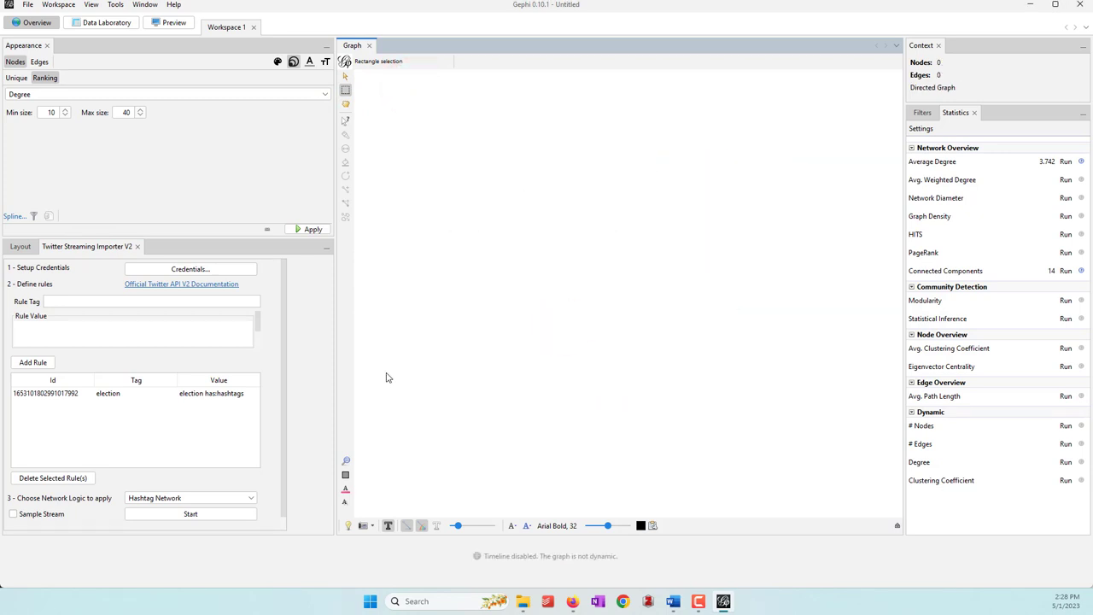
{"action": "left_click", "coordinate": [142, 497]}
Switch the importer's Network Logic to User Network and delete the old election rule
{"action": "left_click", "coordinate": [152, 521]}
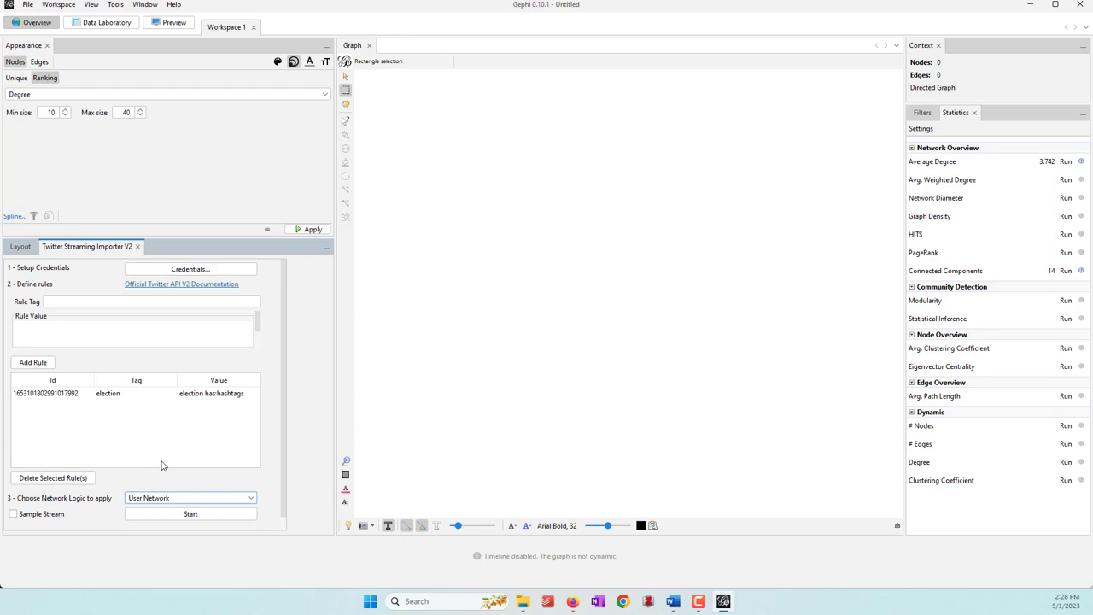
{"action": "left_click", "coordinate": [62, 393]}
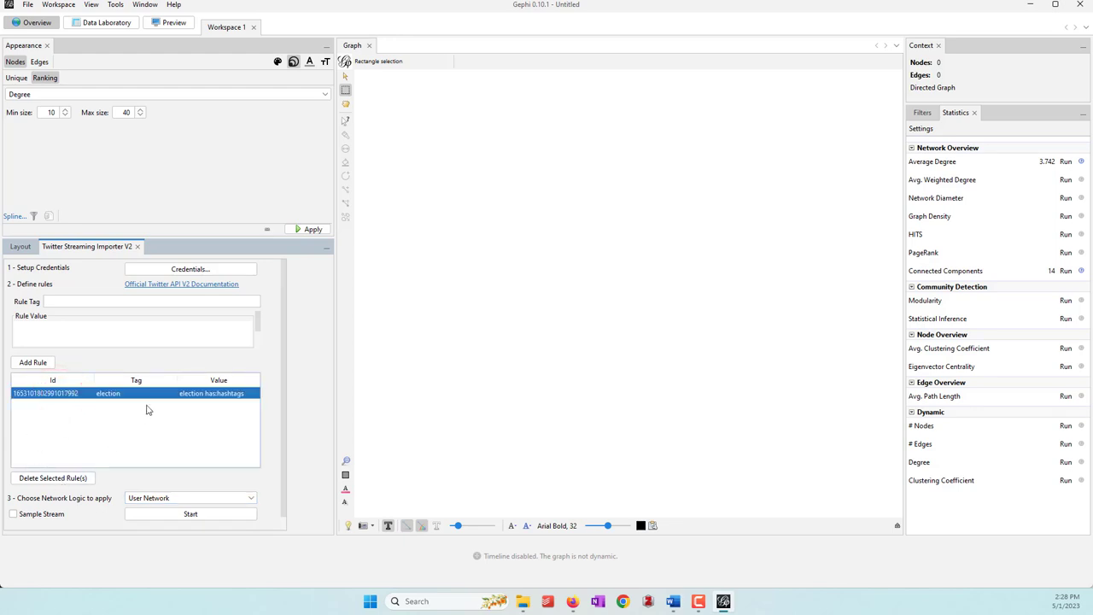
{"action": "left_click", "coordinate": [66, 481]}
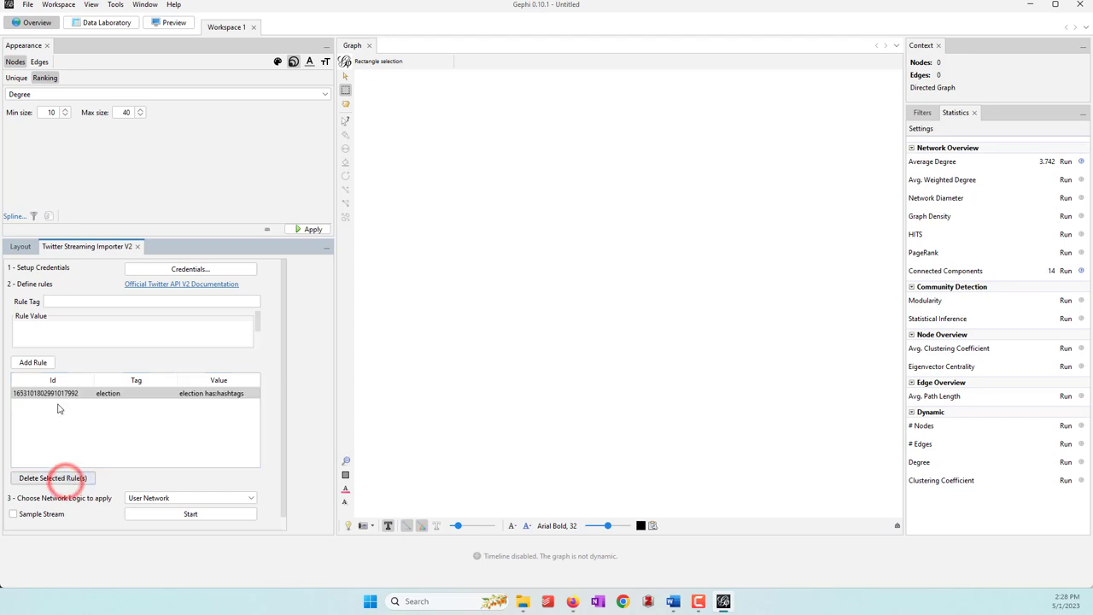
Add rule va with value bio_location:Virginia OR bio_location:VA and start streaming
{"action": "left_click", "coordinate": [100, 301]}
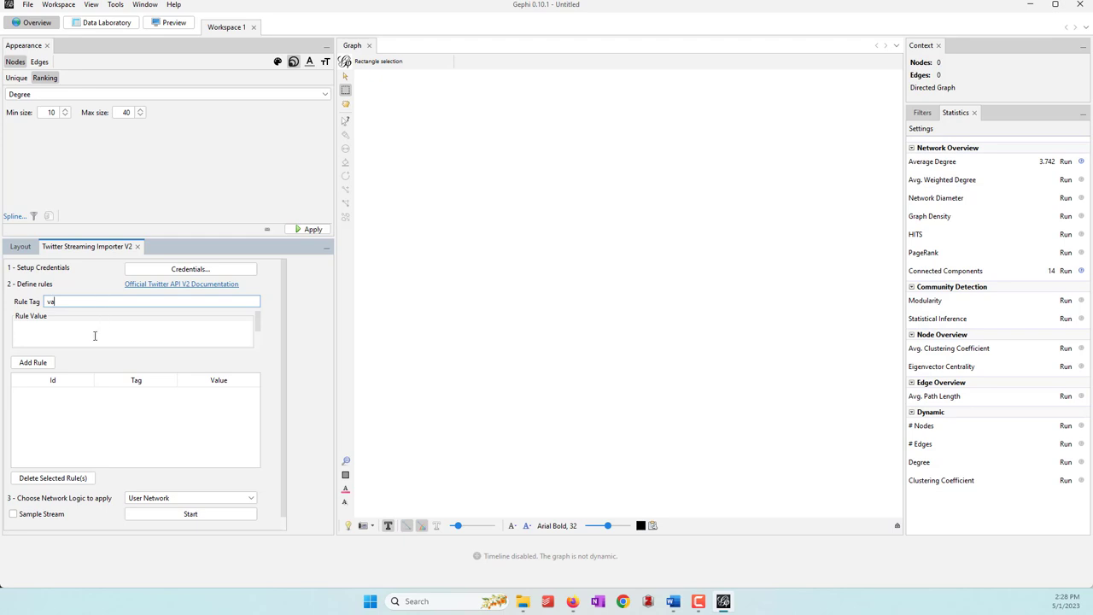
{"action": "left_click", "coordinate": [95, 336]}
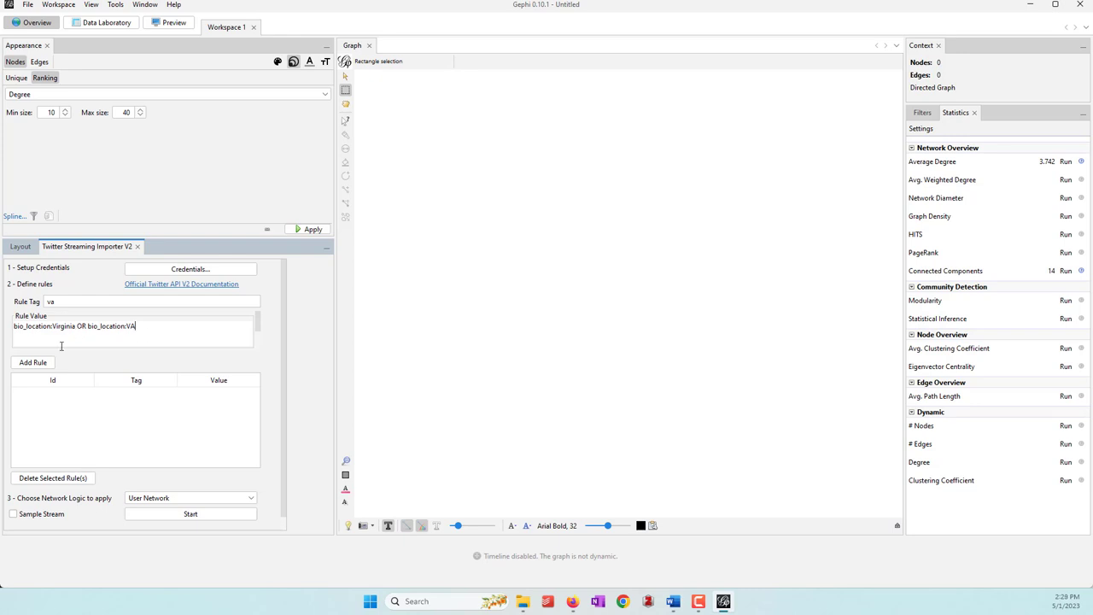
{"action": "left_click", "coordinate": [35, 362]}
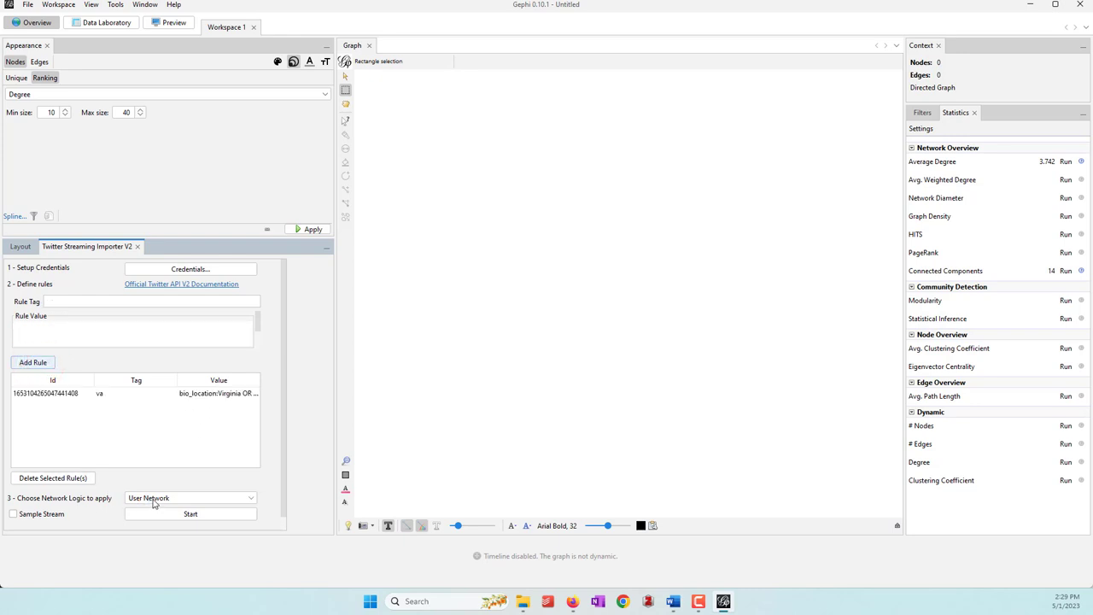
{"action": "left_click", "coordinate": [179, 517]}
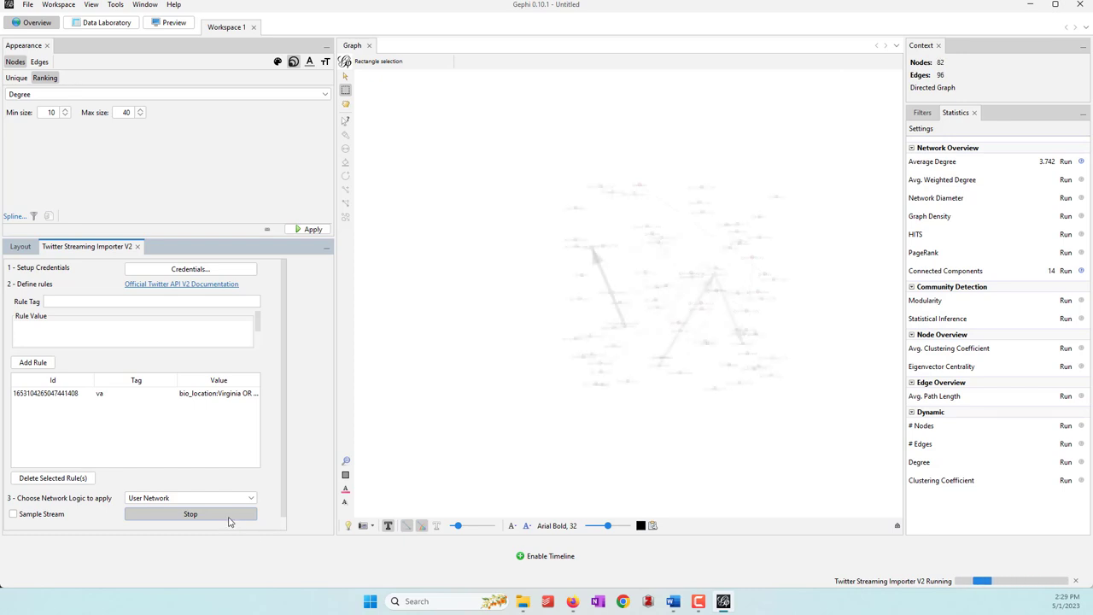
Stop the Virginia stream and redraw the 109-node, 122-edge graph, zoomed in
{"action": "left_click", "coordinate": [229, 520]}
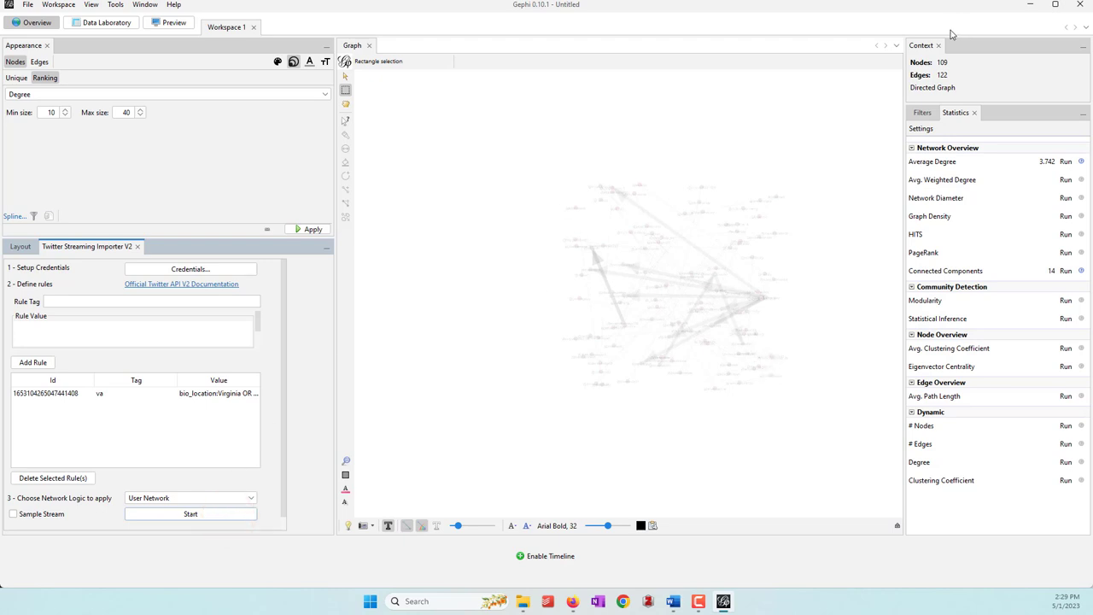
{"action": "left_click", "coordinate": [816, 164]}
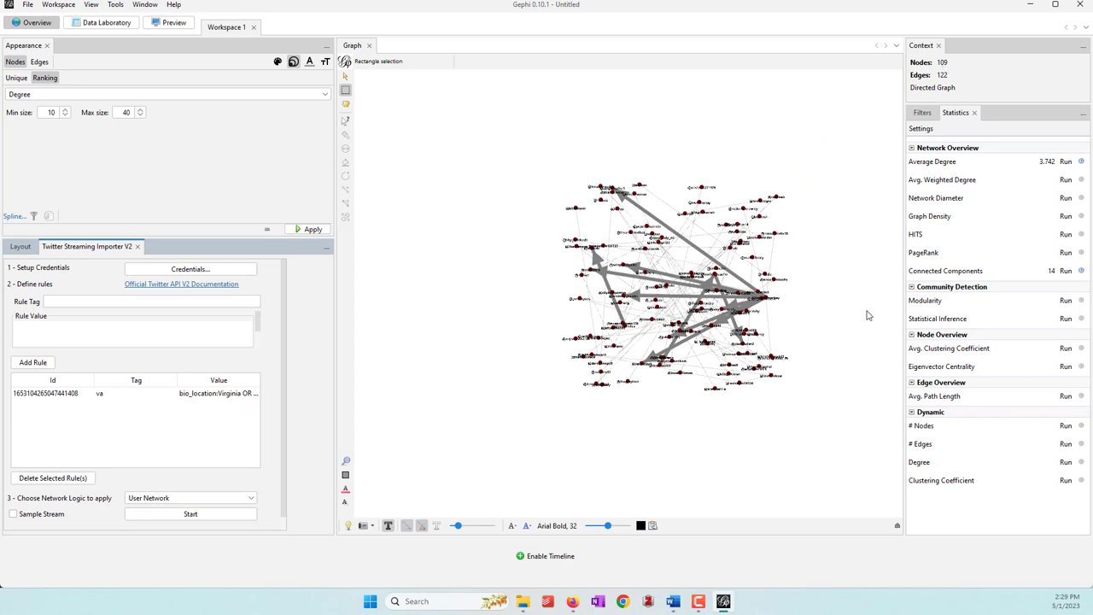
{"action": "scroll", "coordinate": [816, 305], "scroll_direction": "up", "scroll_amount": 2}
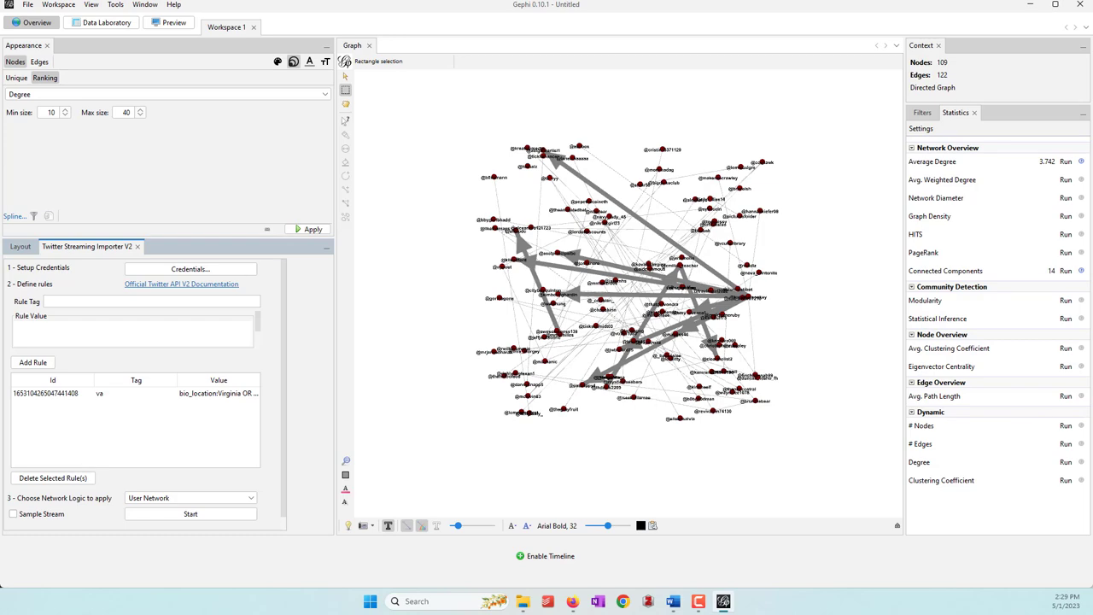
{"action": "left_click", "coordinate": [106, 22]}
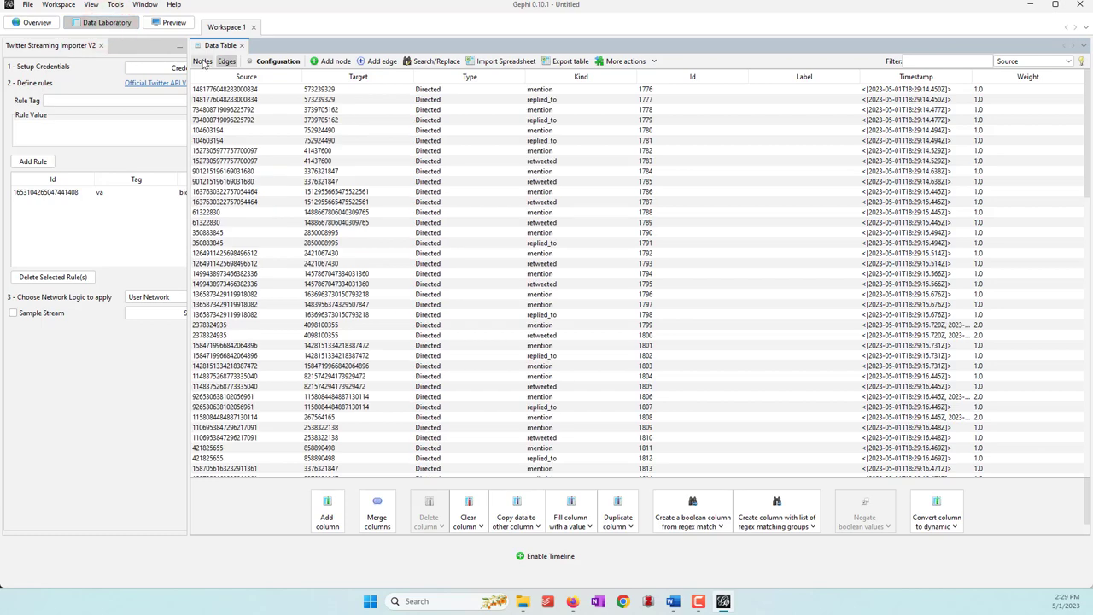
{"action": "left_click", "coordinate": [201, 61]}
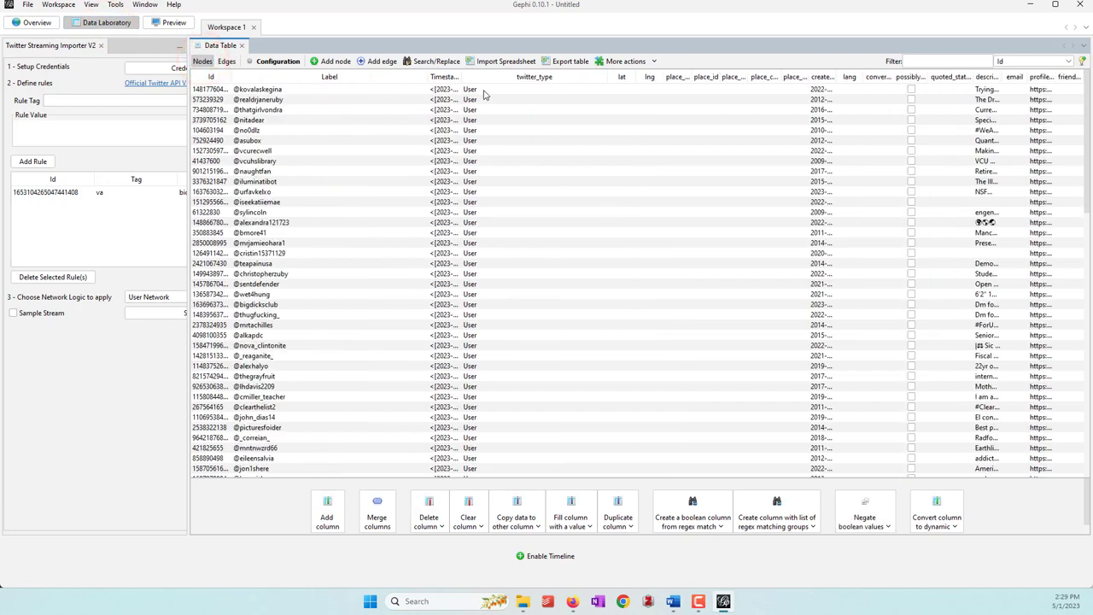
{"action": "scroll", "coordinate": [504, 253], "scroll_direction": "down", "scroll_amount": 15}
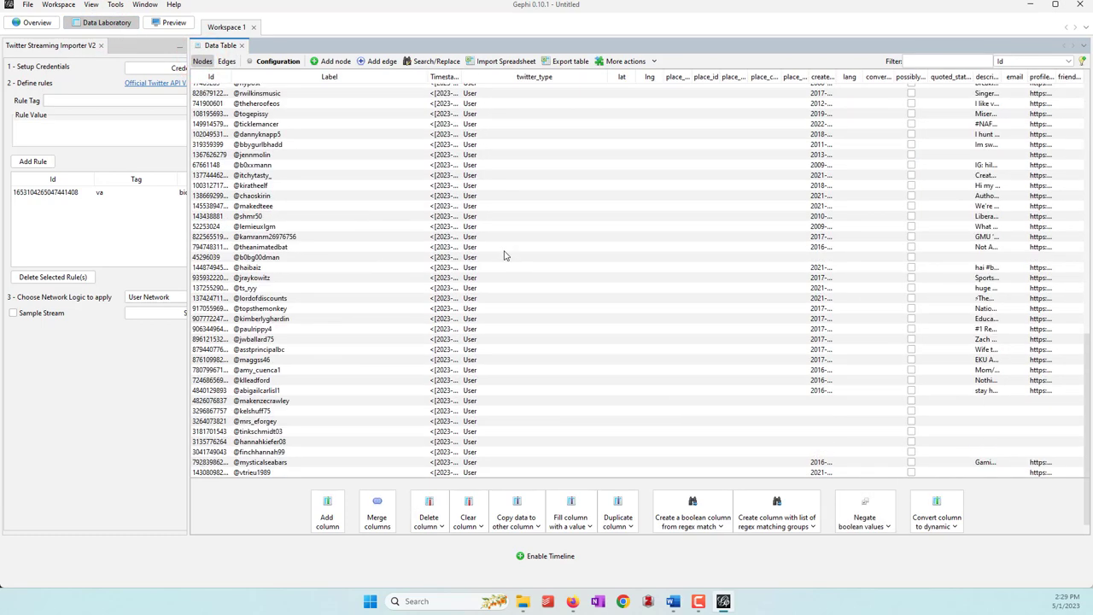
{"action": "scroll", "coordinate": [504, 255], "scroll_direction": "up", "scroll_amount": 10}
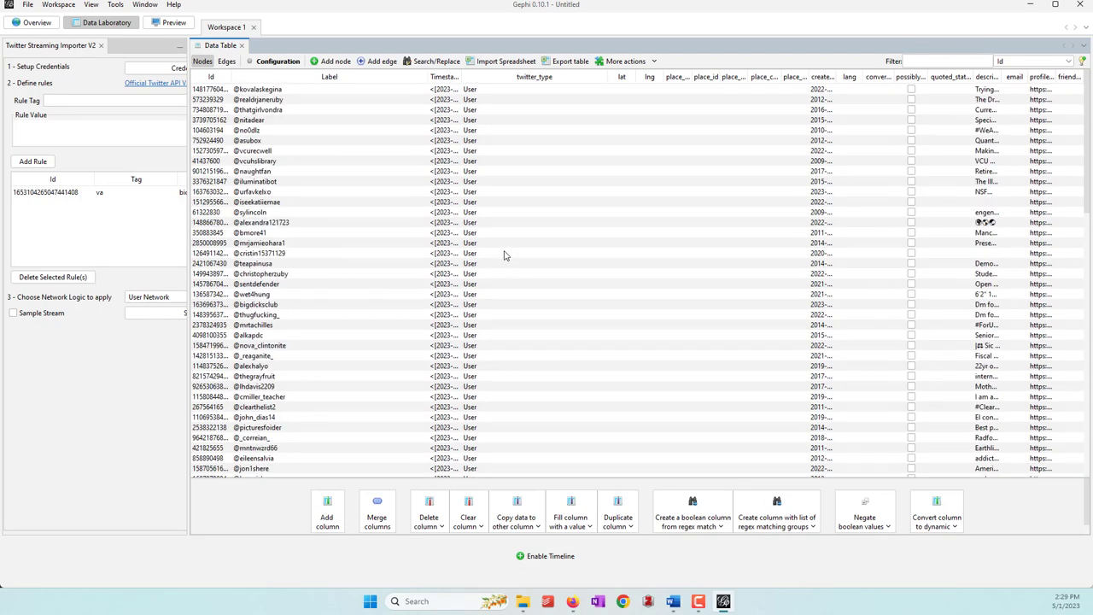
{"action": "left_click", "coordinate": [226, 62]}
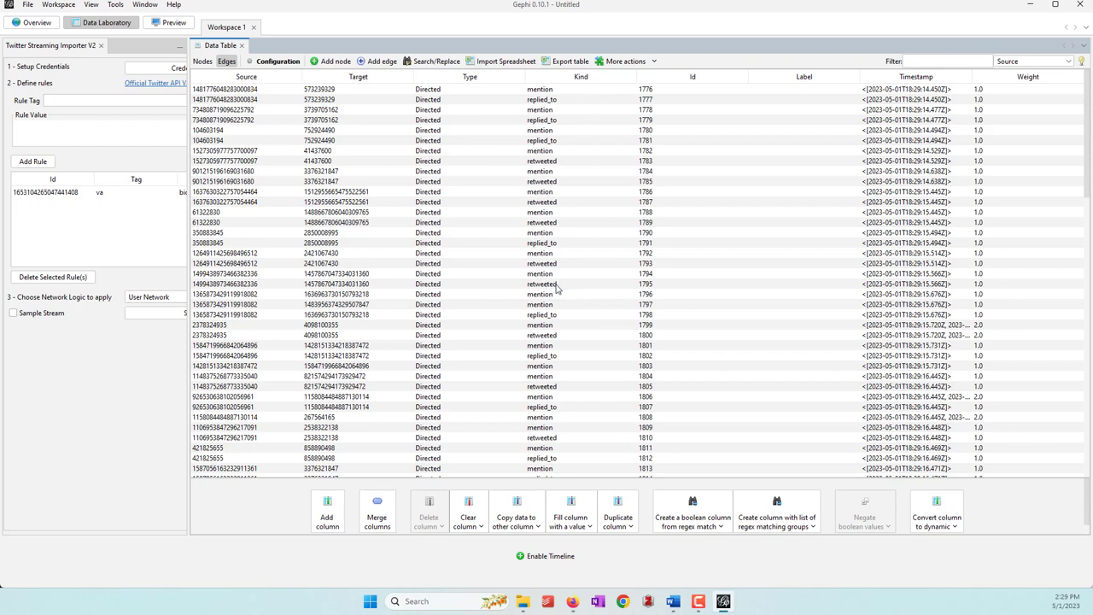
{"action": "scroll", "coordinate": [556, 289], "scroll_direction": "down", "scroll_amount": 10}
{"action": "scroll", "coordinate": [556, 289], "scroll_direction": "up", "scroll_amount": 10}
{"action": "left_click", "coordinate": [33, 23]}
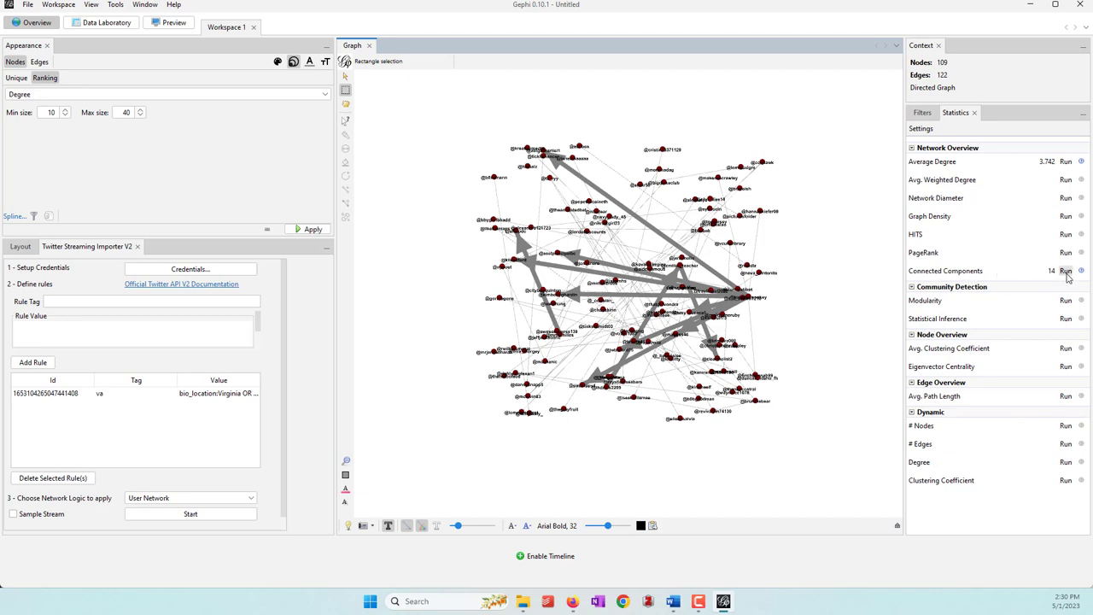
Run Connected Components on the directed graph and close its report
{"action": "left_click", "coordinate": [1066, 273]}
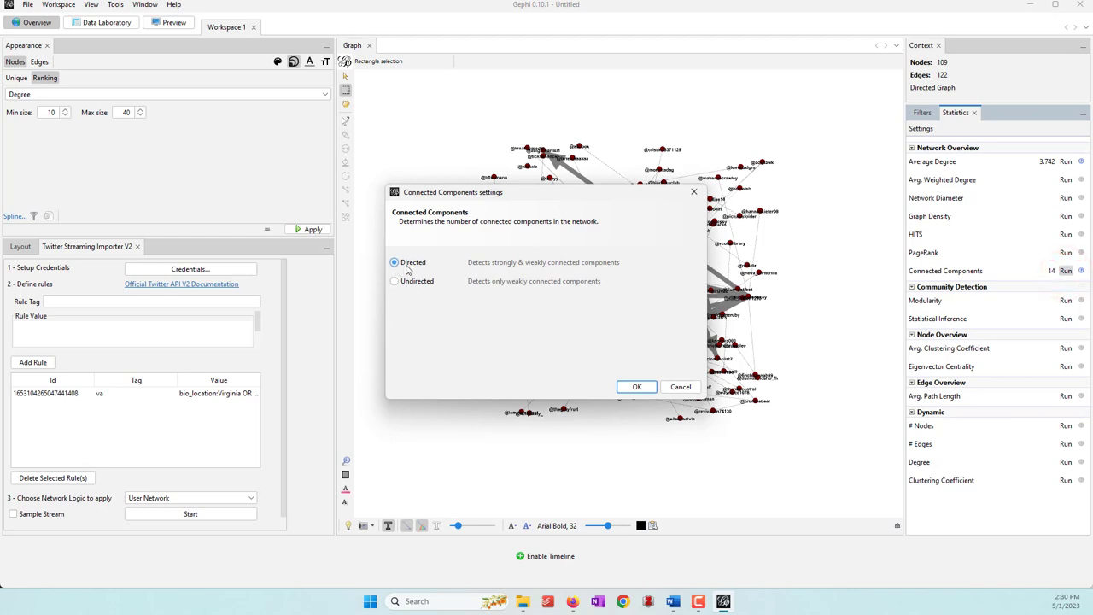
{"action": "left_click", "coordinate": [640, 388]}
{"action": "scroll", "coordinate": [638, 380], "scroll_direction": "down", "scroll_amount": 5}
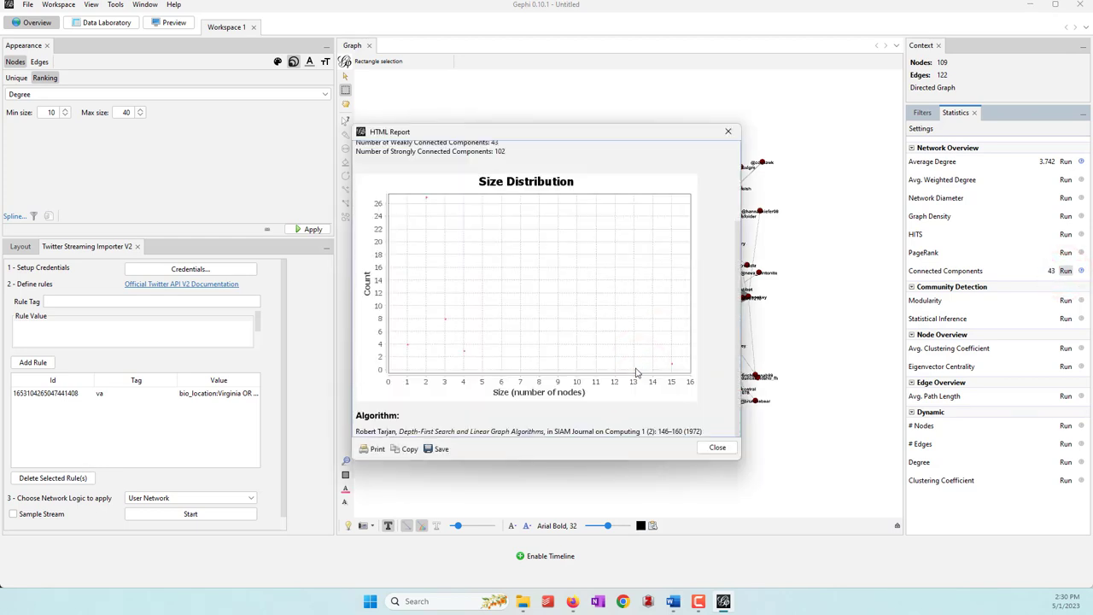
{"action": "scroll", "coordinate": [636, 373], "scroll_direction": "up", "scroll_amount": 5}
{"action": "left_click", "coordinate": [717, 448]}
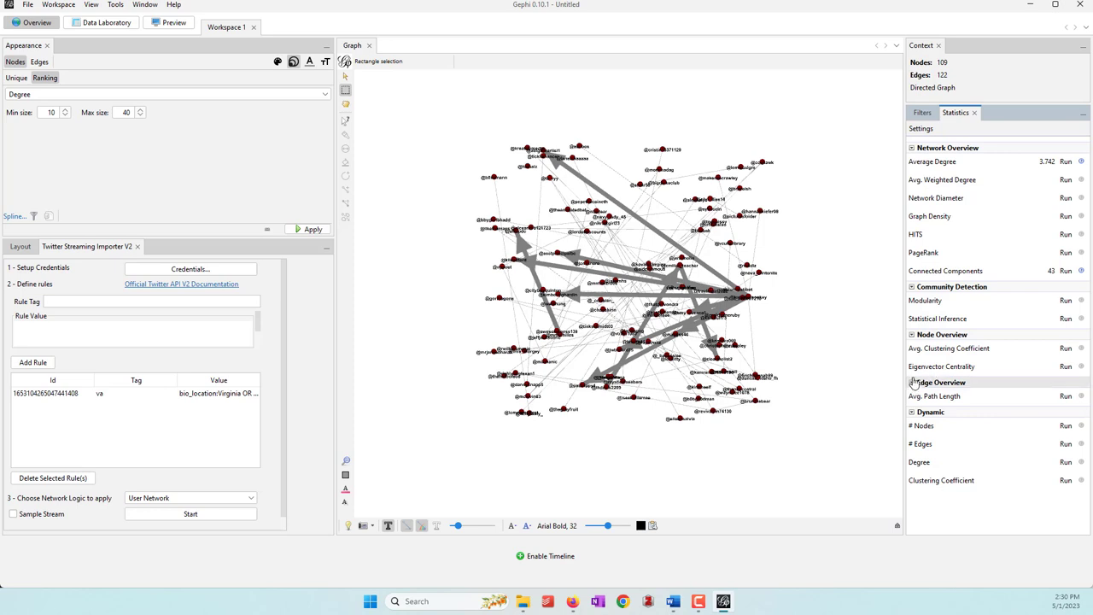
Run Eigenvector Centrality with the default settings and close its report
{"action": "mouse_move", "coordinate": [963, 371]}
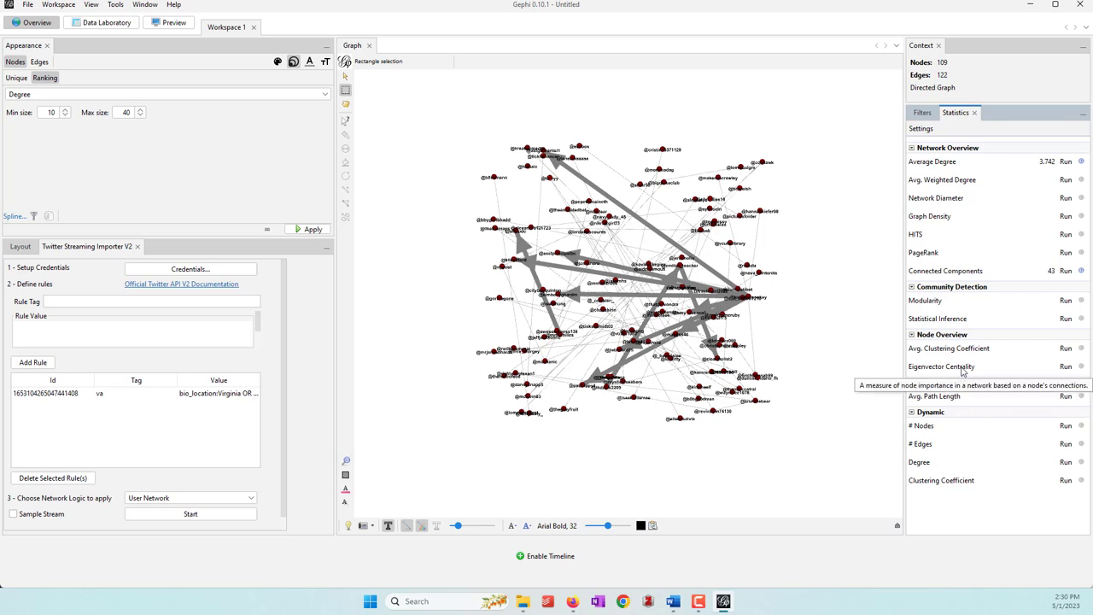
{"action": "left_click", "coordinate": [1066, 366]}
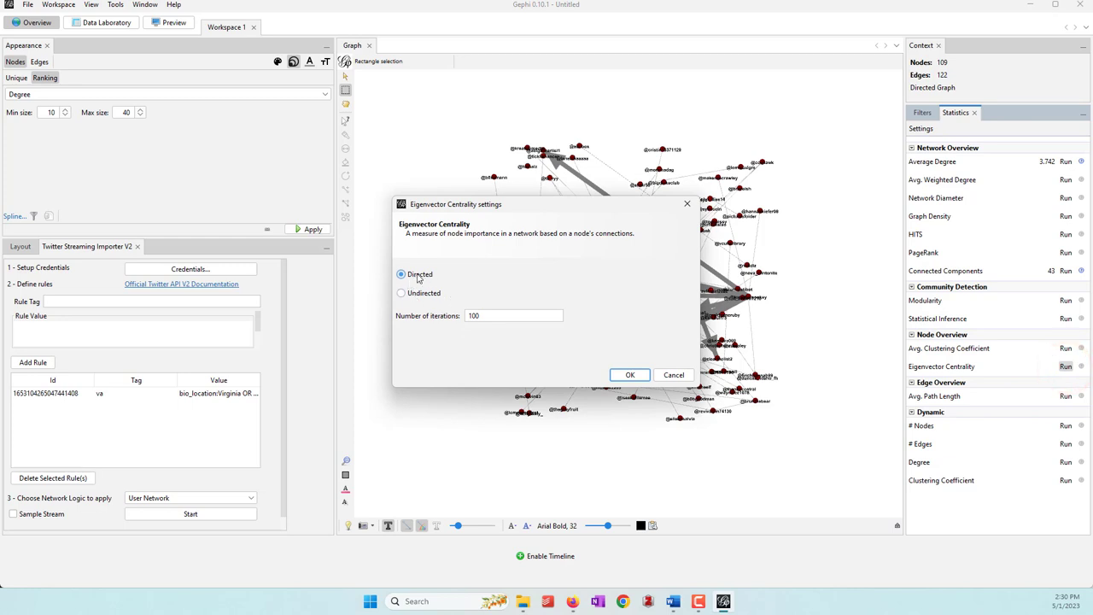
{"action": "left_click", "coordinate": [630, 376]}
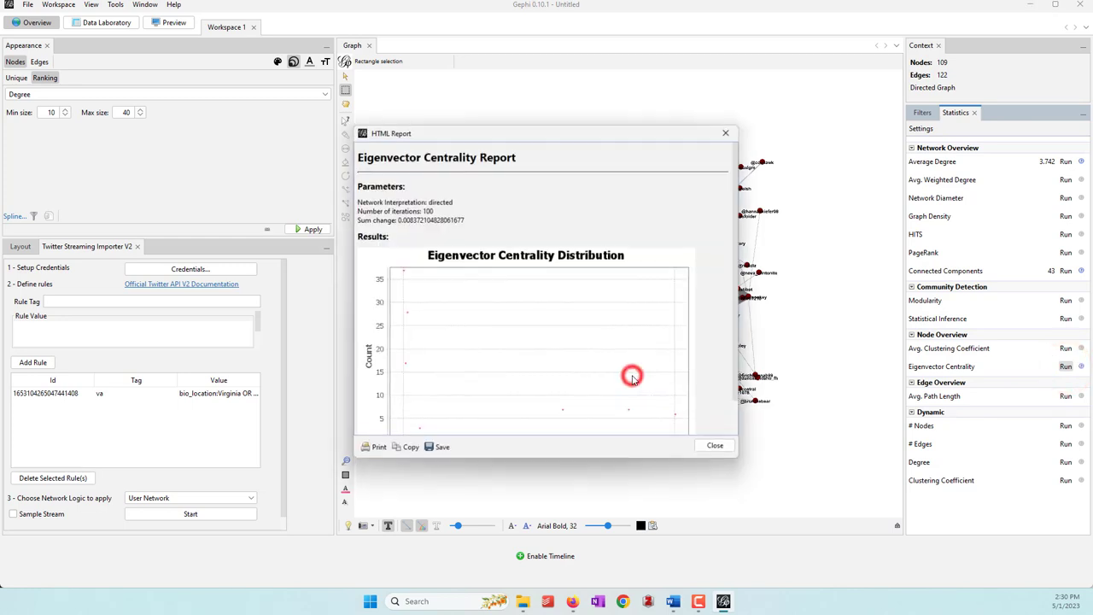
{"action": "left_click", "coordinate": [720, 446]}
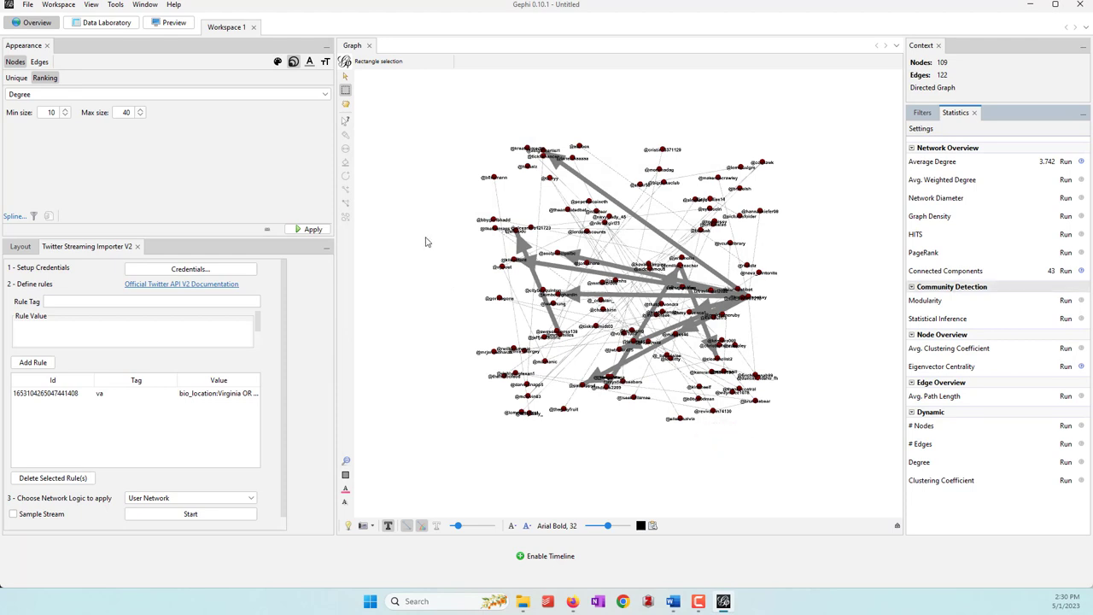
Colour nodes by a Component ID partition with a chosen palette, and apply it
{"action": "left_click", "coordinate": [278, 61]}
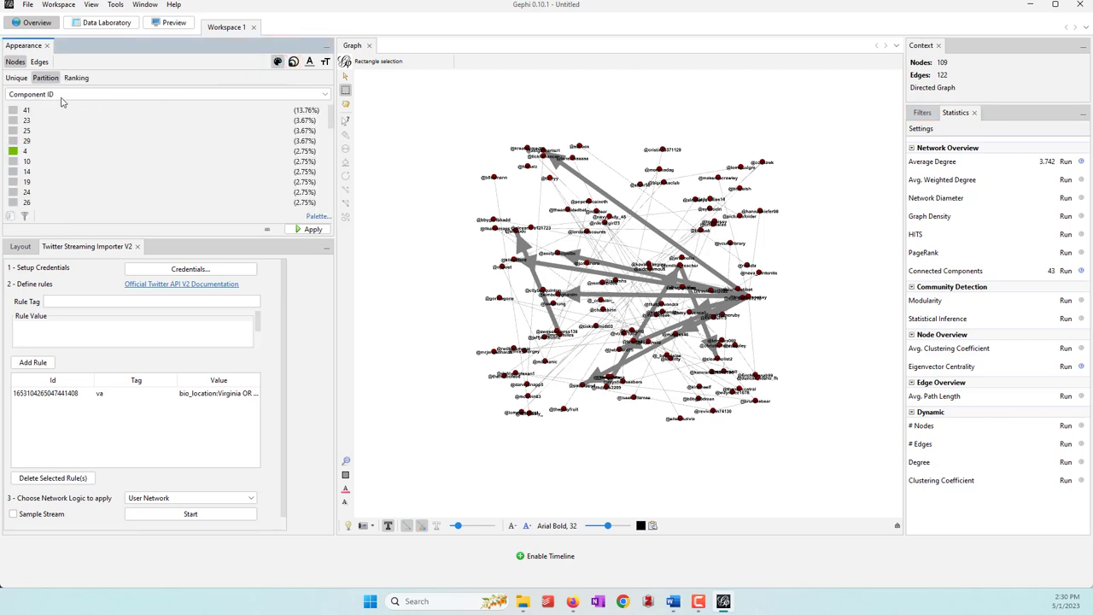
{"action": "scroll", "coordinate": [290, 145], "scroll_direction": "down", "scroll_amount": 1}
{"action": "scroll", "coordinate": [290, 145], "scroll_direction": "up", "scroll_amount": 2}
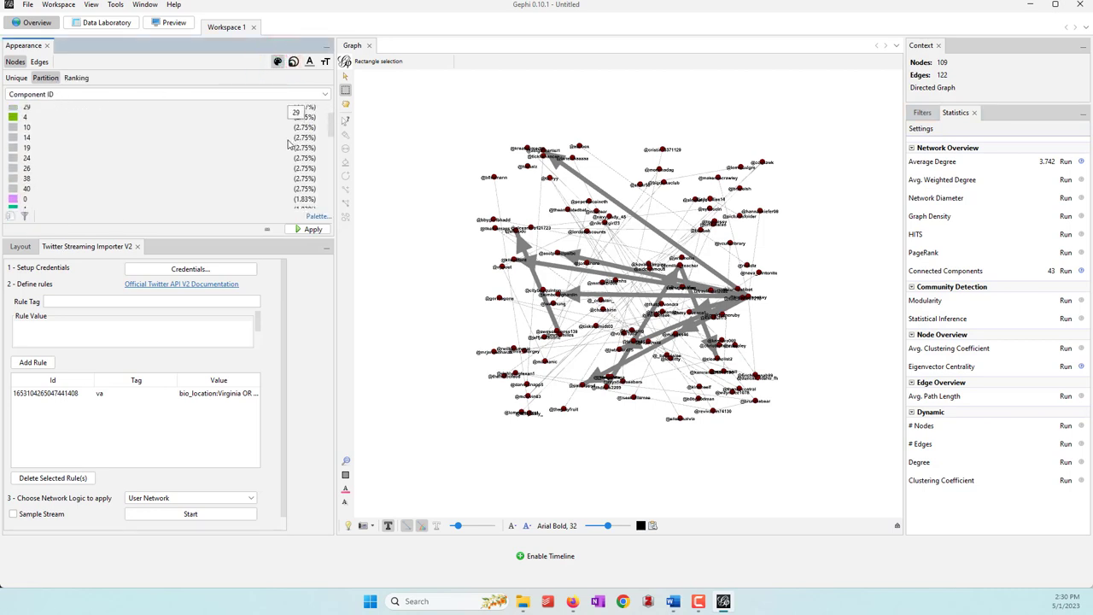
{"action": "left_click", "coordinate": [64, 95]}
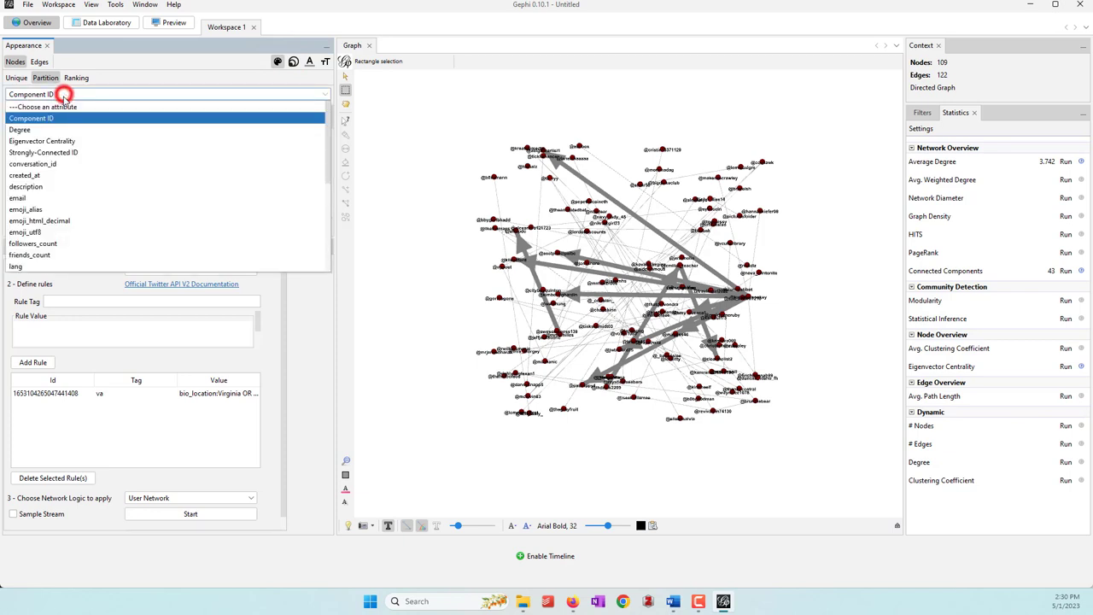
{"action": "left_click", "coordinate": [49, 128]}
{"action": "left_click", "coordinate": [54, 98]}
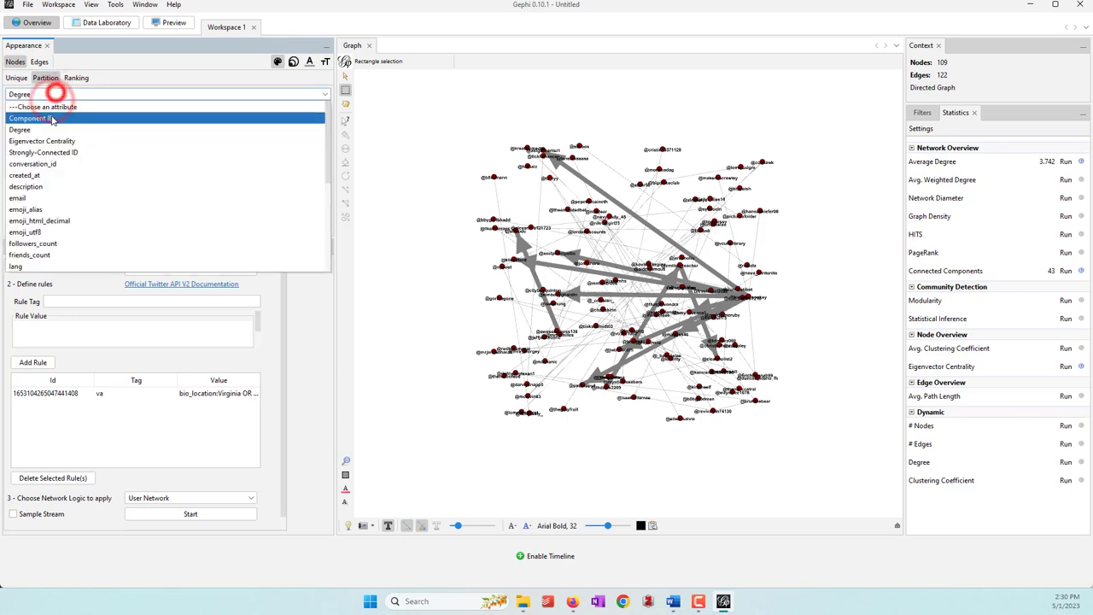
{"action": "left_click", "coordinate": [53, 110]}
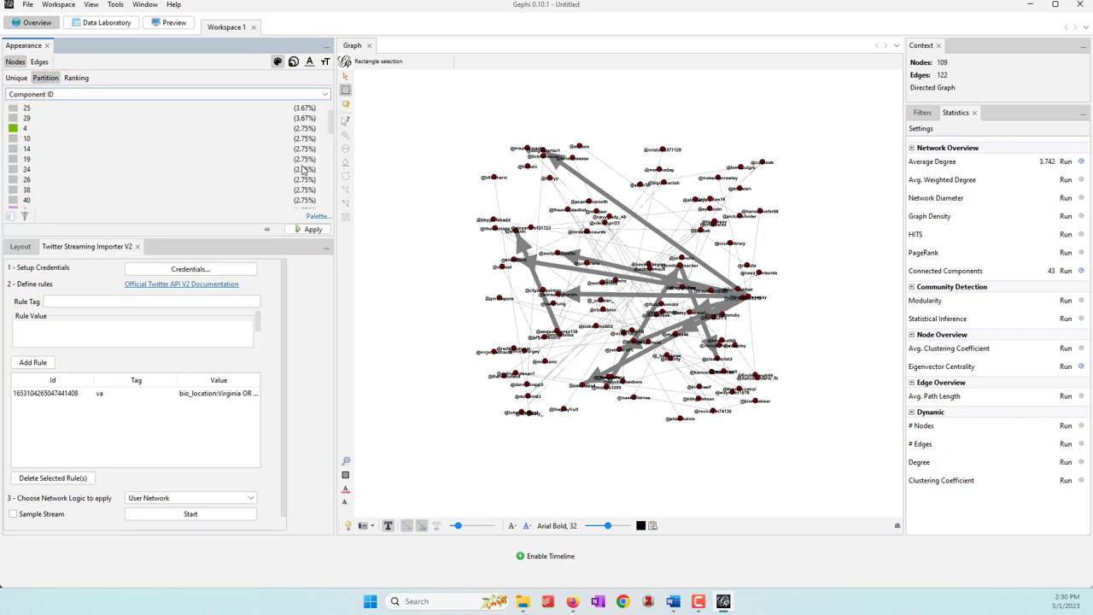
{"action": "left_click", "coordinate": [318, 217]}
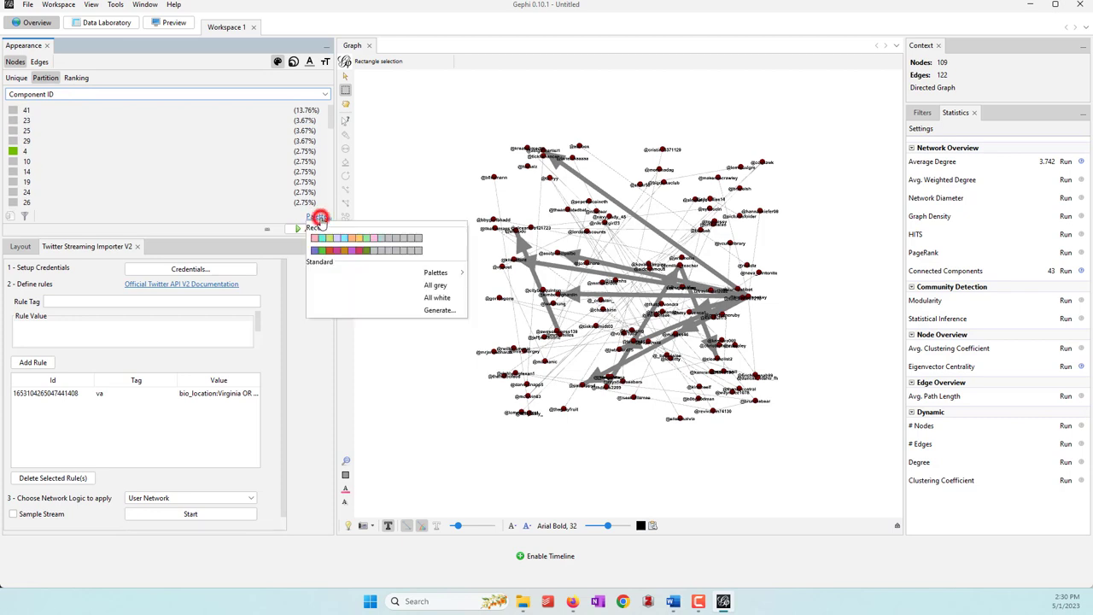
{"action": "left_click", "coordinate": [383, 244]}
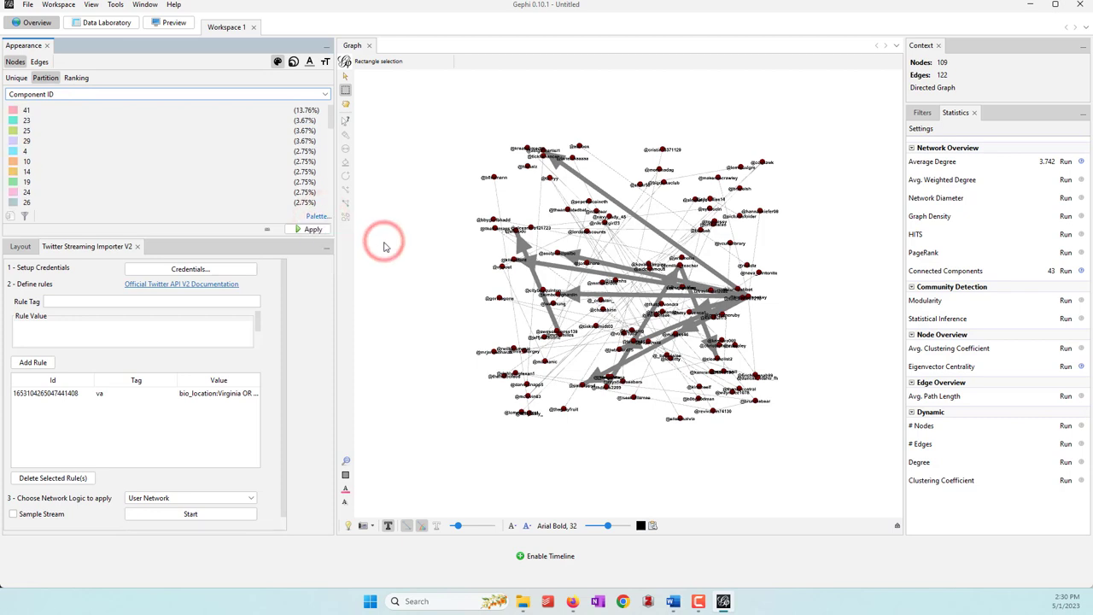
{"action": "left_click", "coordinate": [314, 232]}
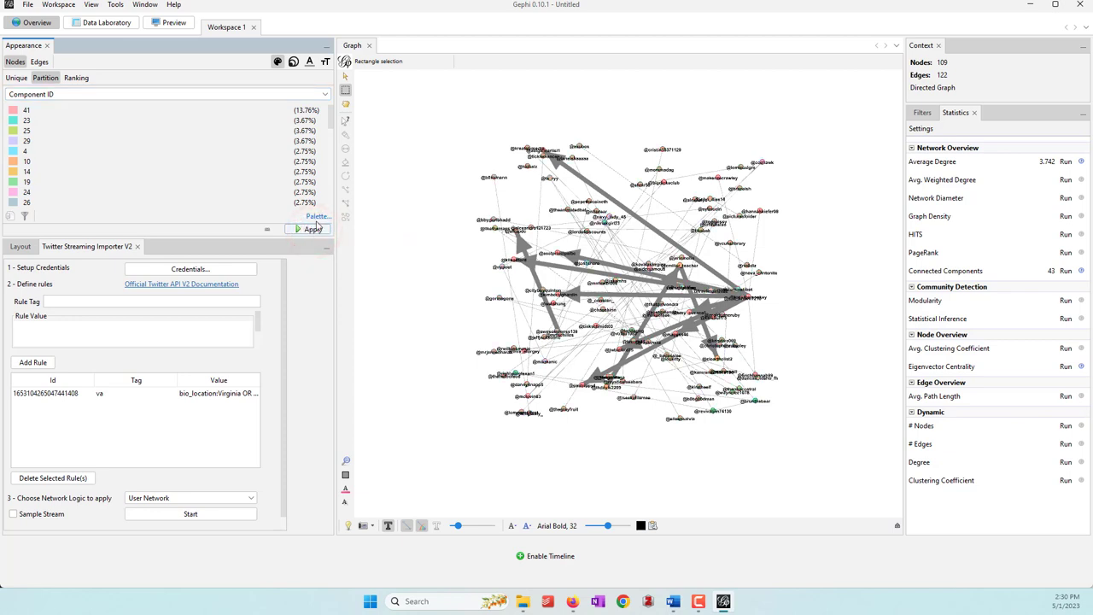
Reapply the component colours using the first standard palette
{"action": "left_click", "coordinate": [318, 216]}
{"action": "mouse_move", "coordinate": [411, 275]}
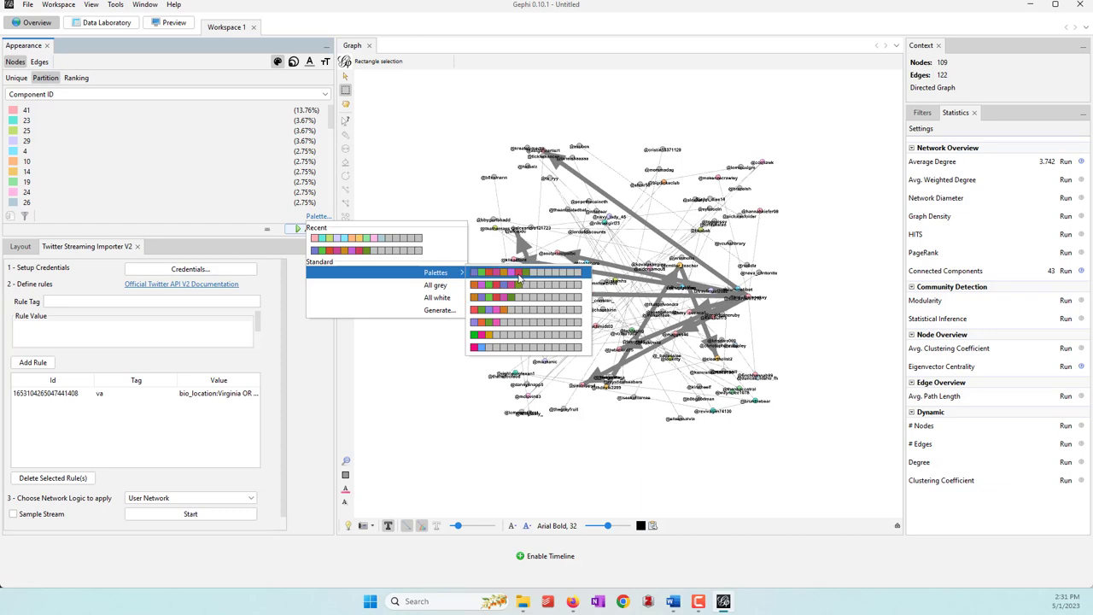
{"action": "left_click", "coordinate": [517, 275]}
{"action": "left_click", "coordinate": [313, 228]}
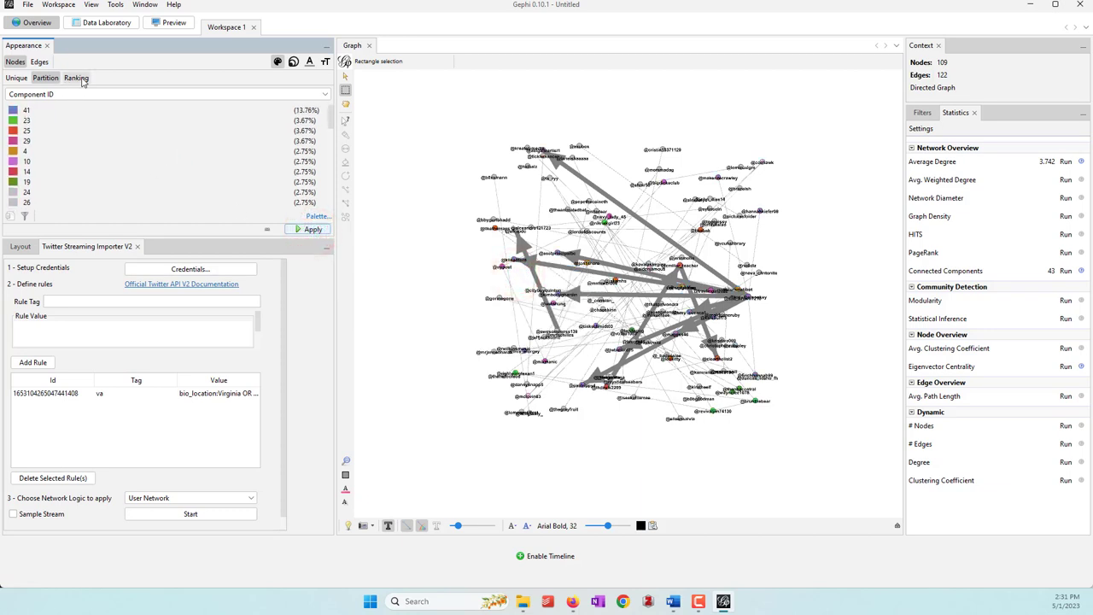
{"action": "left_click", "coordinate": [294, 63]}
Rank node size by Eigenvector Centrality with min 10 and max 40, and apply
{"action": "left_click", "coordinate": [68, 96]}
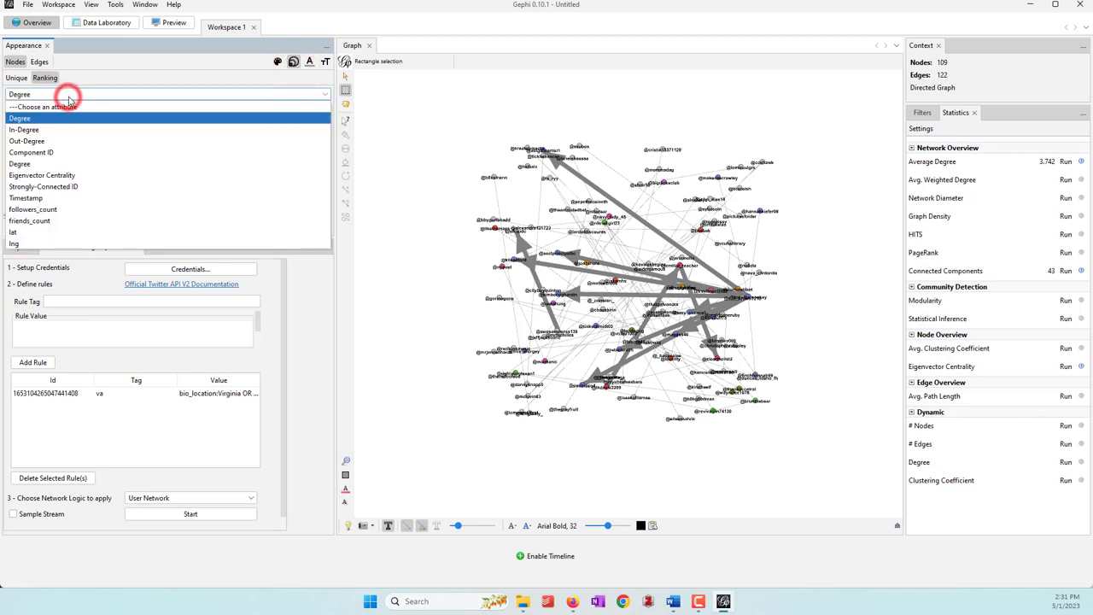
{"action": "left_click", "coordinate": [89, 175]}
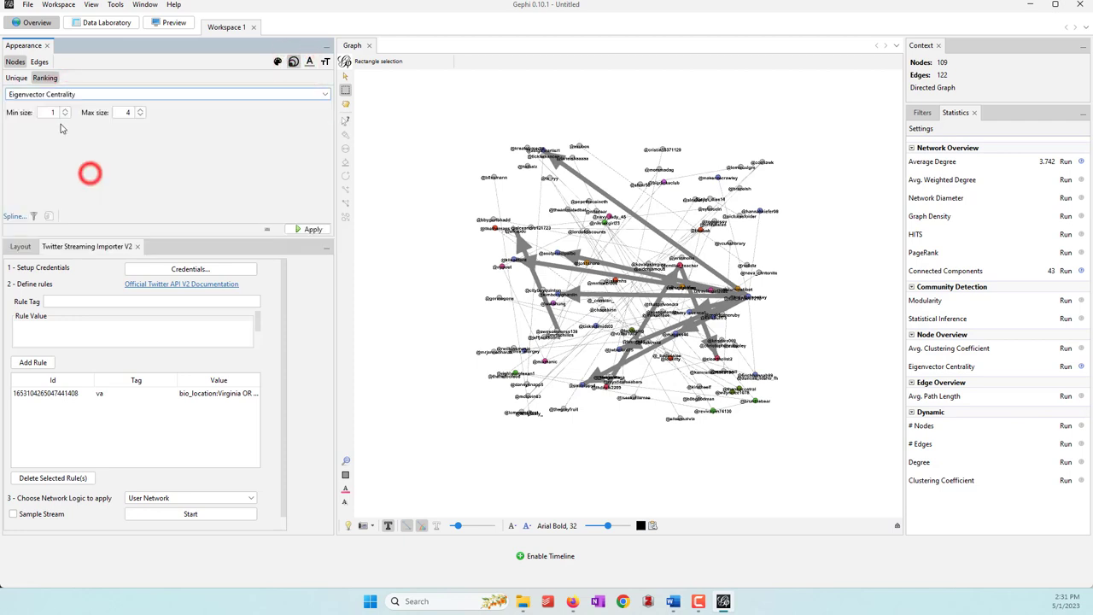
{"action": "double_click", "coordinate": [48, 113]}
{"action": "type", "text": "10"}
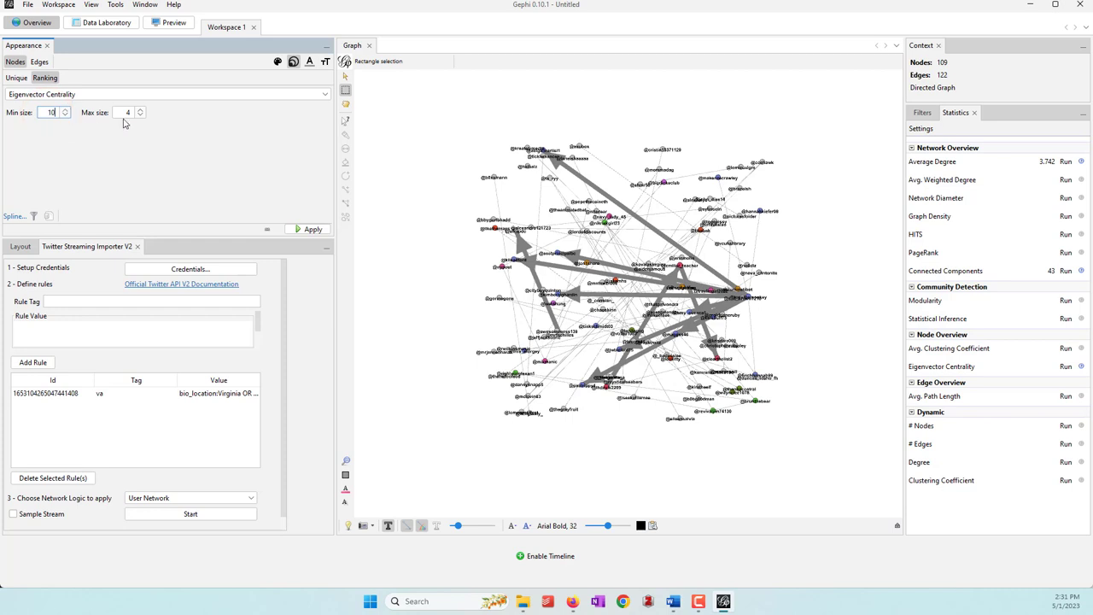
{"action": "left_click", "coordinate": [127, 112]}
{"action": "type", "text": "0"}
{"action": "left_click", "coordinate": [309, 229]}
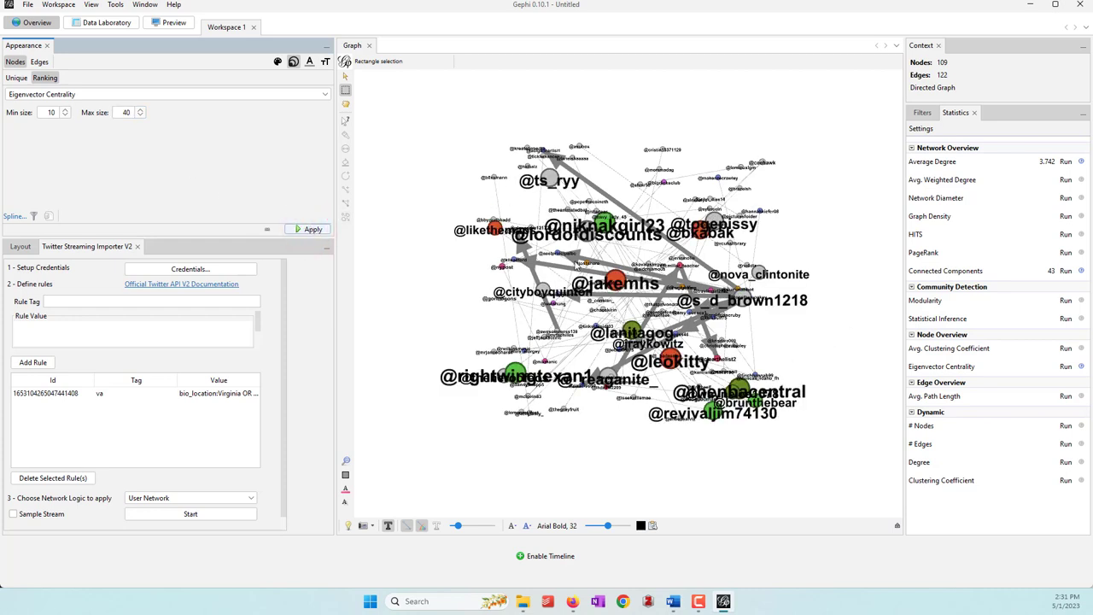
{"action": "left_click", "coordinate": [197, 195]}
{"action": "left_click", "coordinate": [40, 62]}
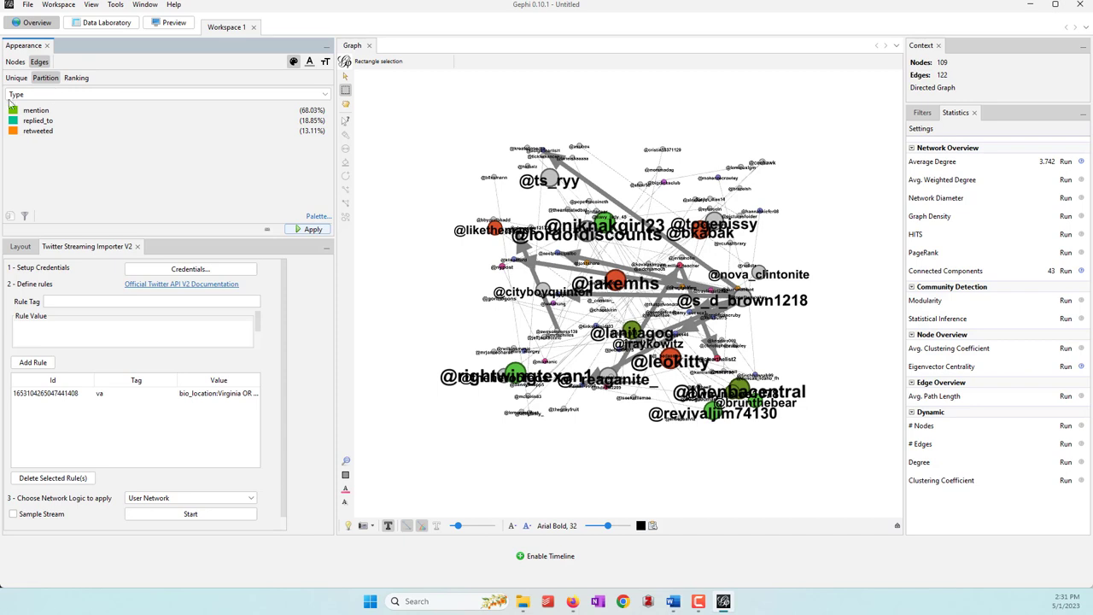
Apply Type partition colours to the edges
{"action": "left_click", "coordinate": [309, 231]}
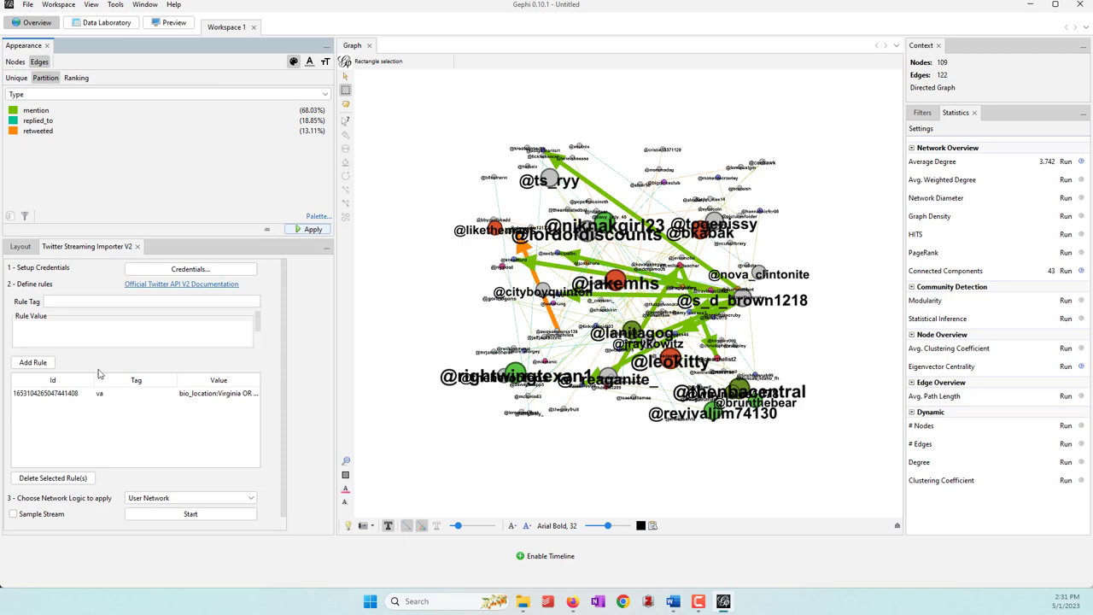
{"action": "left_click", "coordinate": [11, 249]}
Arrange the network with Circular Layout, ordering nodes by Component ID
{"action": "left_click", "coordinate": [47, 267]}
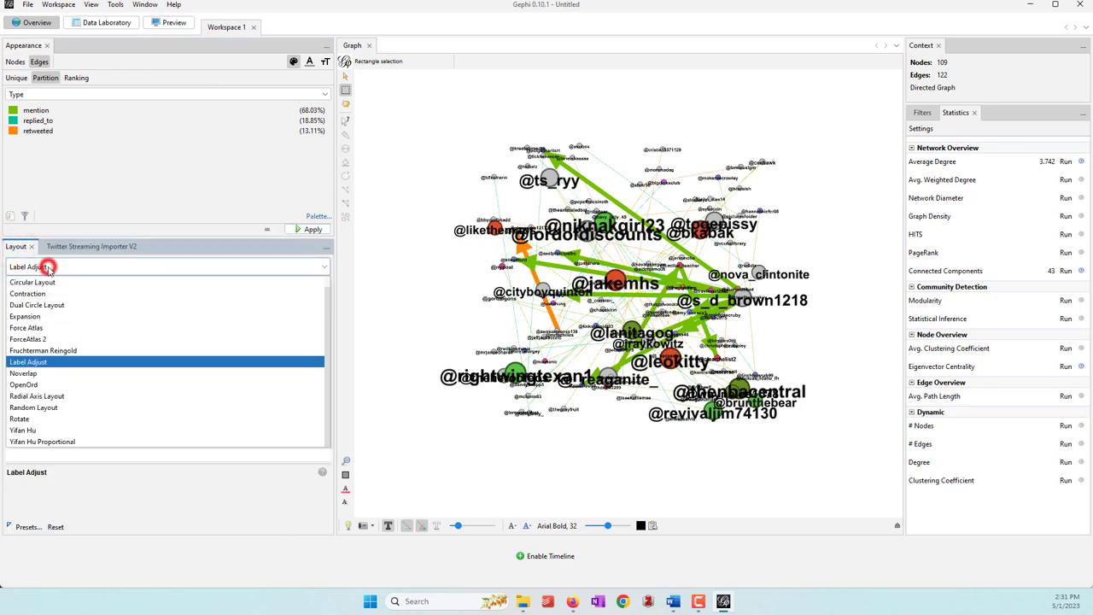
{"action": "left_click", "coordinate": [42, 281]}
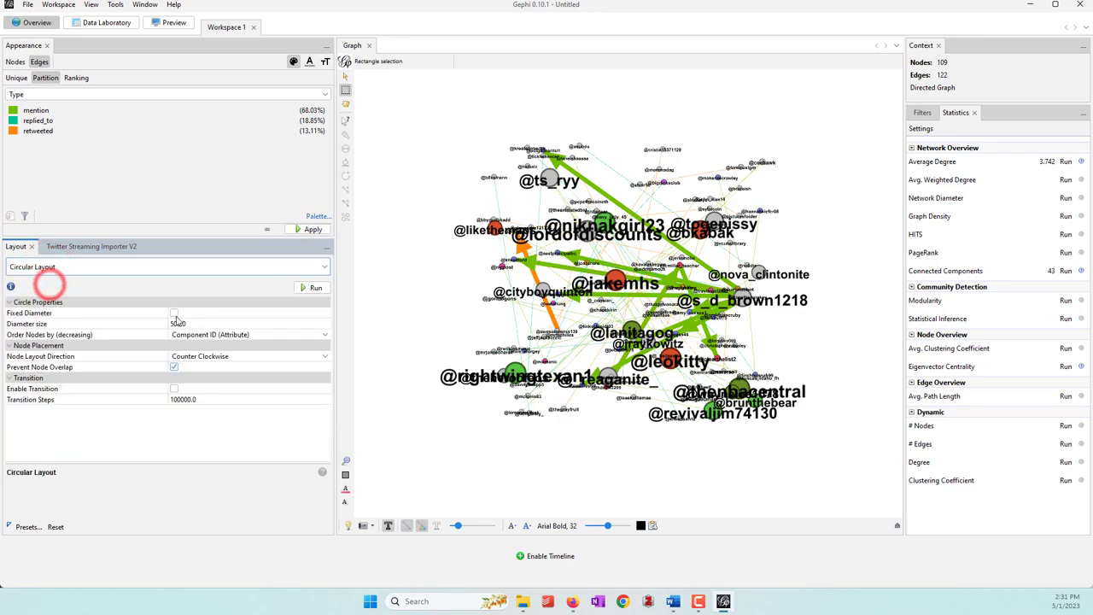
{"action": "left_click", "coordinate": [214, 334]}
{"action": "left_click", "coordinate": [210, 337]}
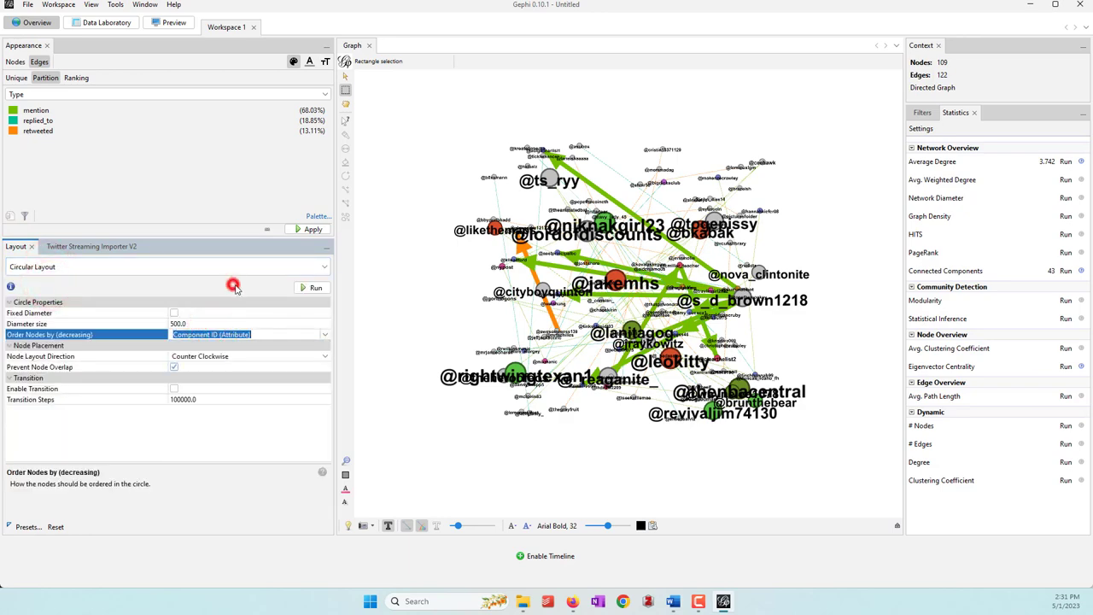
{"action": "left_click", "coordinate": [313, 289]}
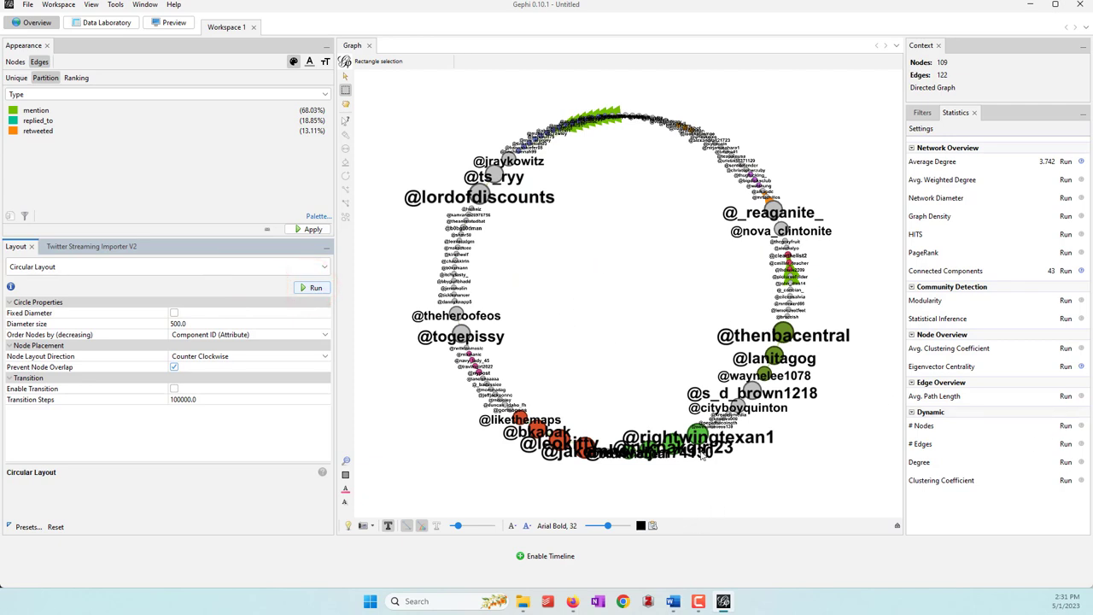
{"action": "left_click", "coordinate": [64, 268]}
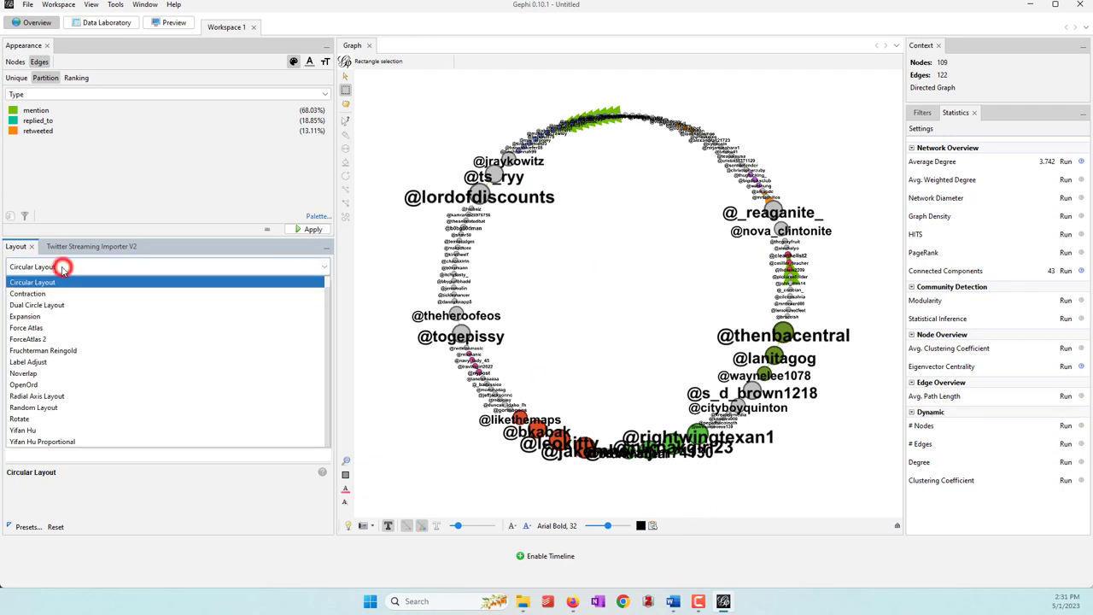
{"action": "left_click", "coordinate": [434, 455]}
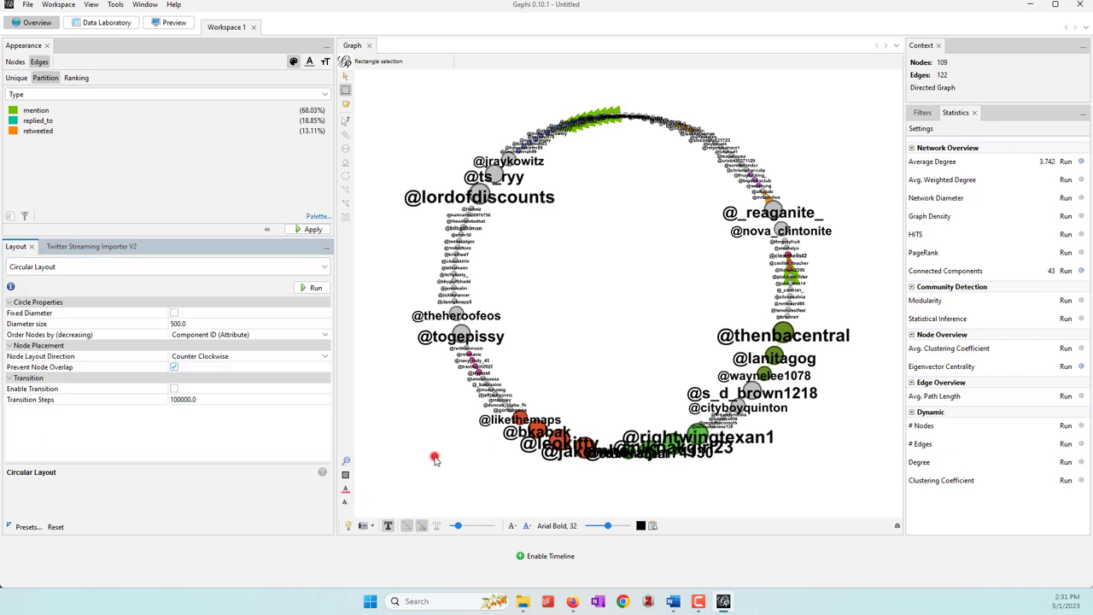
{"action": "left_click", "coordinate": [513, 526]}
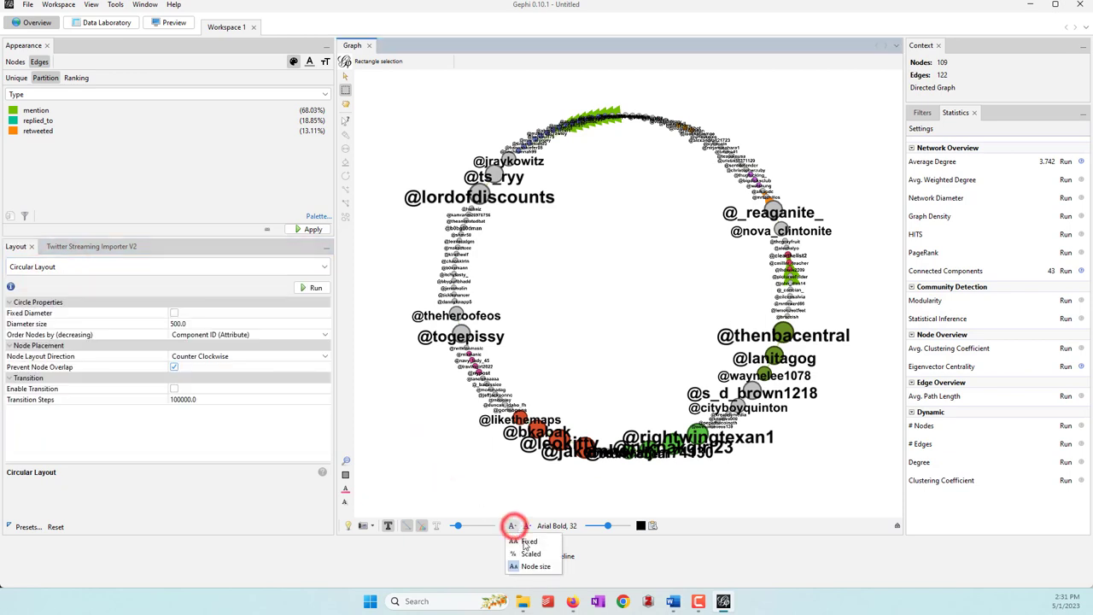
{"action": "left_click", "coordinate": [511, 497]}
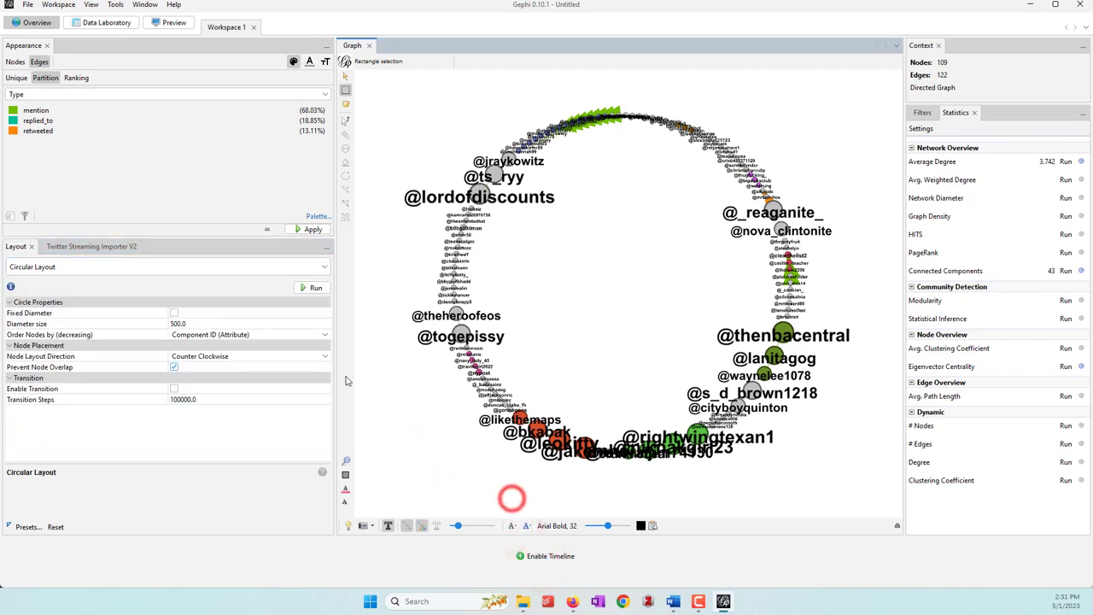
Run Label Adjust, then Noverlap, to pull overlapping labels and nodes apart
{"action": "left_click", "coordinate": [91, 268]}
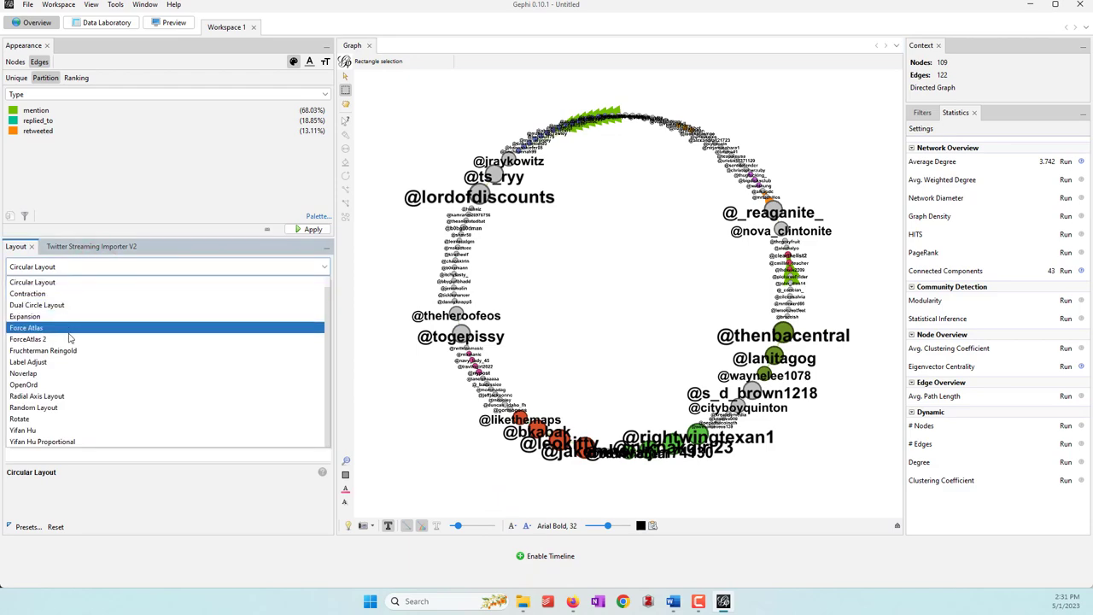
{"action": "left_click", "coordinate": [70, 362]}
{"action": "left_click", "coordinate": [313, 288]}
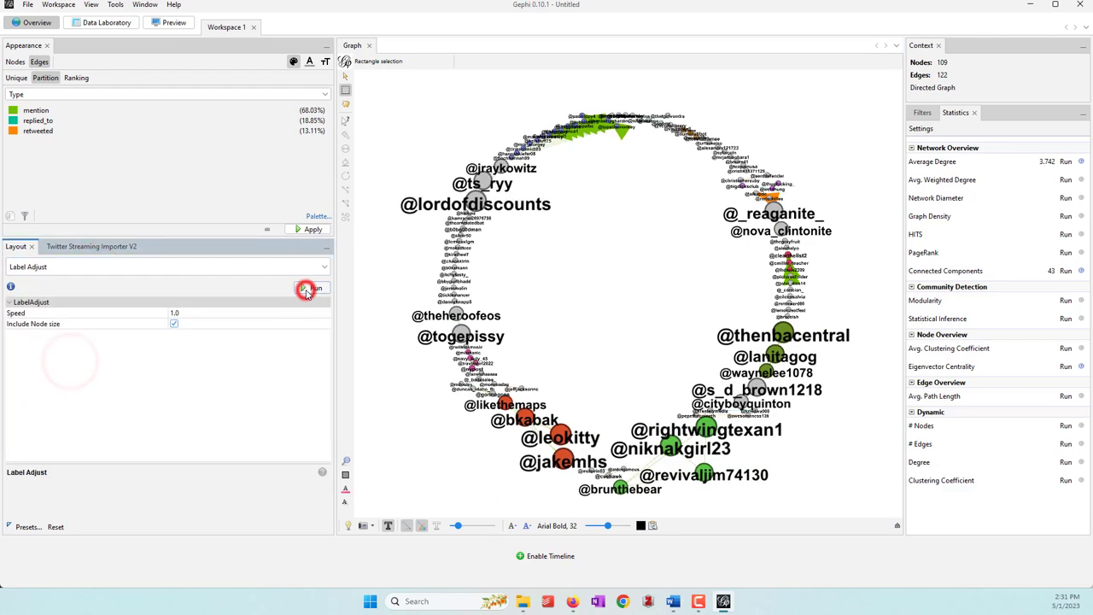
{"action": "left_click", "coordinate": [217, 268]}
{"action": "left_click", "coordinate": [63, 369]}
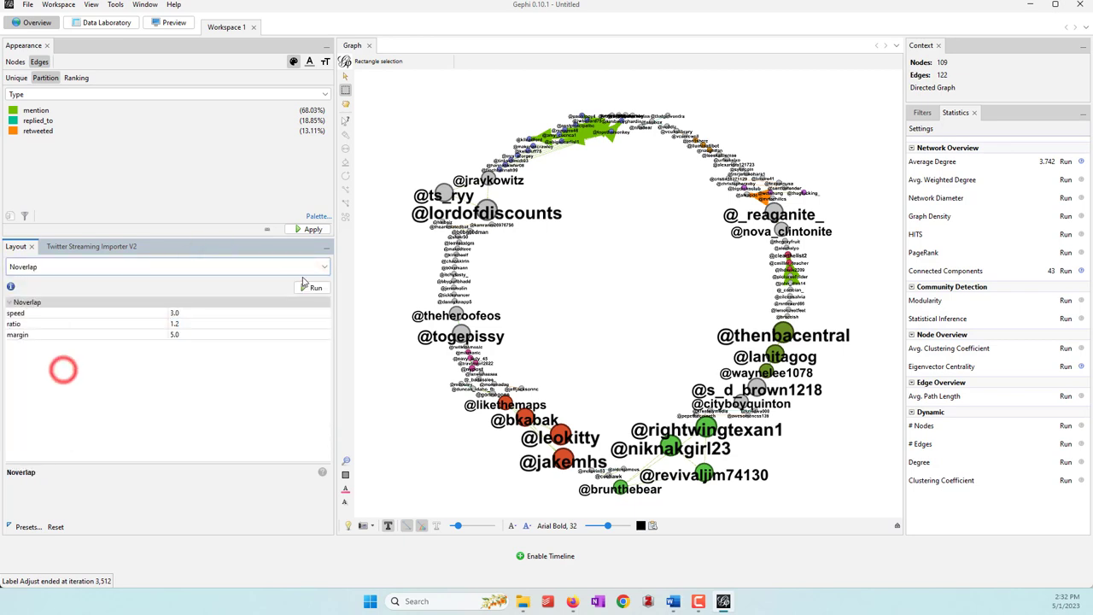
{"action": "left_click", "coordinate": [313, 288]}
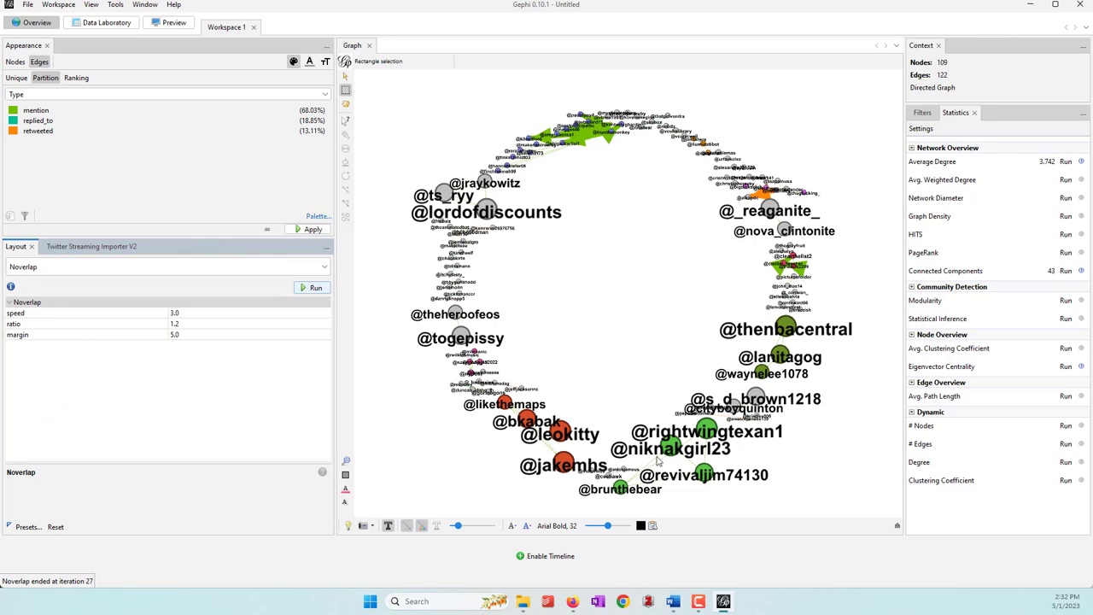
{"action": "left_click_drag", "start_coordinate": [671, 444], "coordinate": [630, 396]}
Clear the selection and drag the upper-left grey nodes inward, away from each other
{"action": "left_click", "coordinate": [607, 325]}
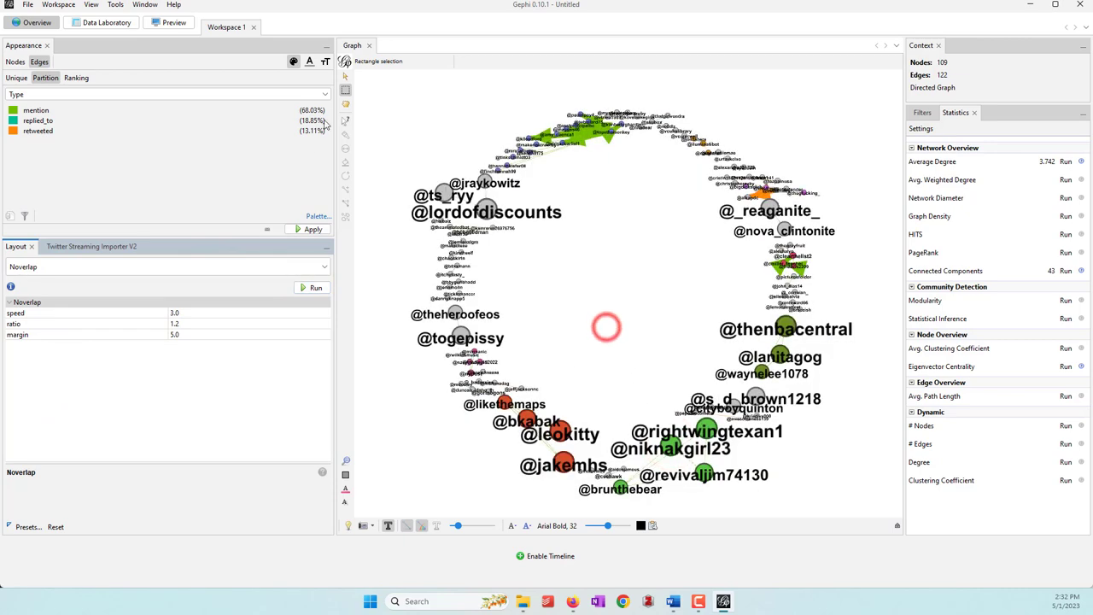
{"action": "left_click", "coordinate": [346, 103]}
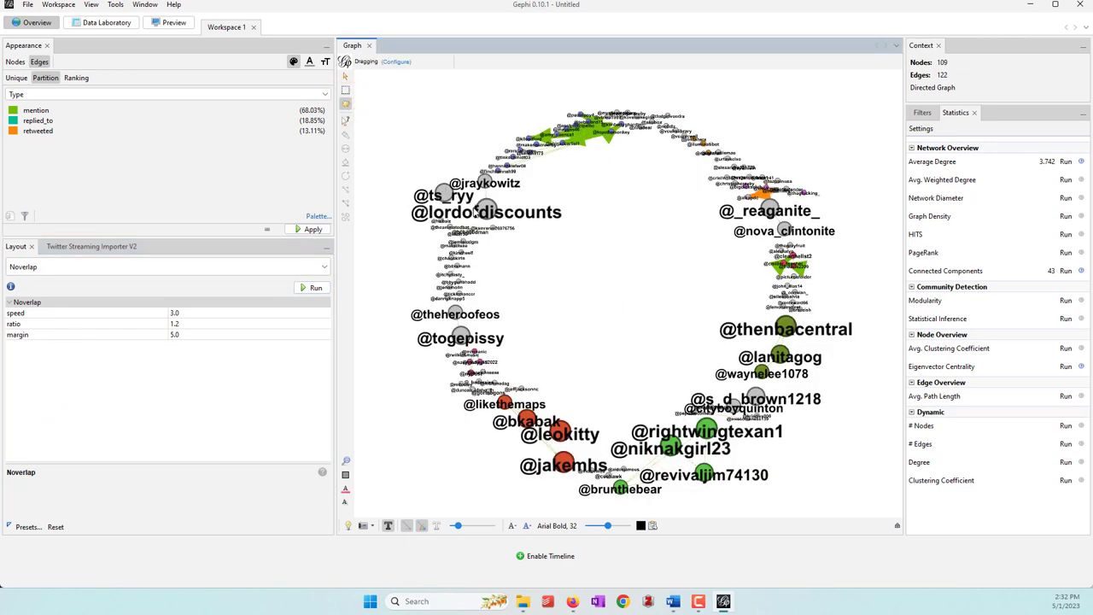
{"action": "left_click_drag", "start_coordinate": [485, 214], "coordinate": [574, 243]}
{"action": "left_click", "coordinate": [485, 182]}
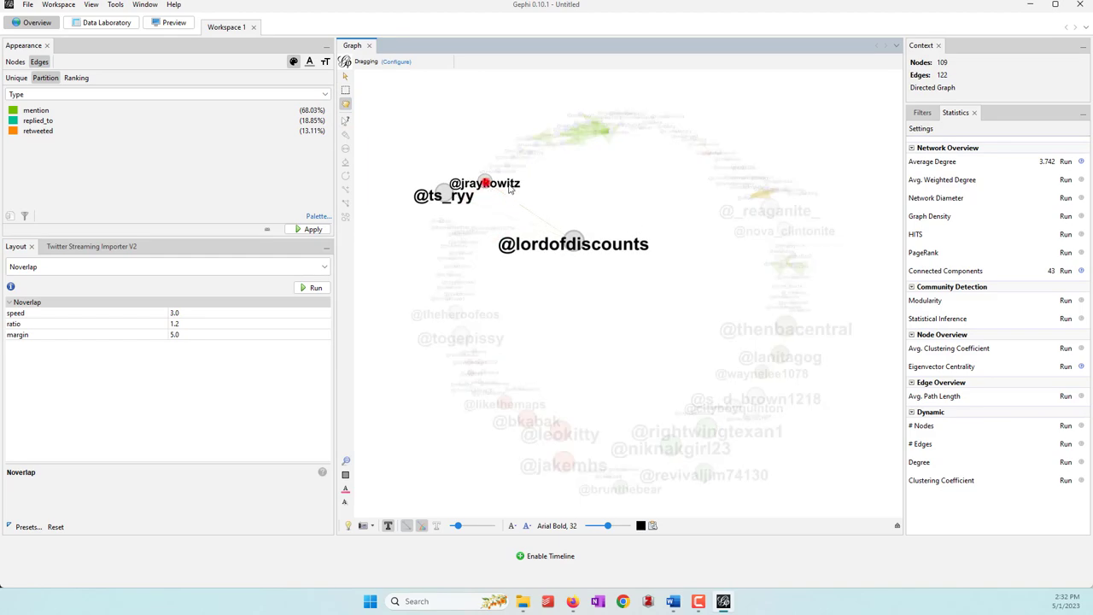
{"action": "left_click_drag", "start_coordinate": [510, 189], "coordinate": [563, 184]}
{"action": "left_click_drag", "start_coordinate": [438, 193], "coordinate": [519, 210]}
{"action": "scroll", "coordinate": [520, 210], "scroll_direction": "up", "scroll_amount": 5}
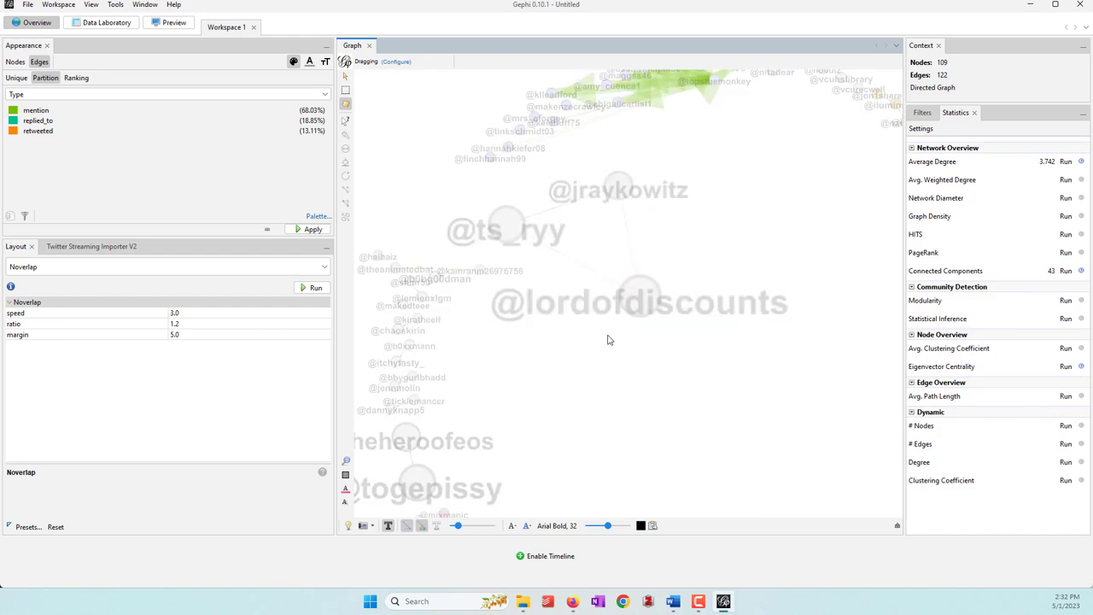
{"action": "scroll", "coordinate": [567, 282], "scroll_direction": "down", "scroll_amount": 6}
{"action": "scroll", "coordinate": [693, 337], "scroll_direction": "up", "scroll_amount": 4}
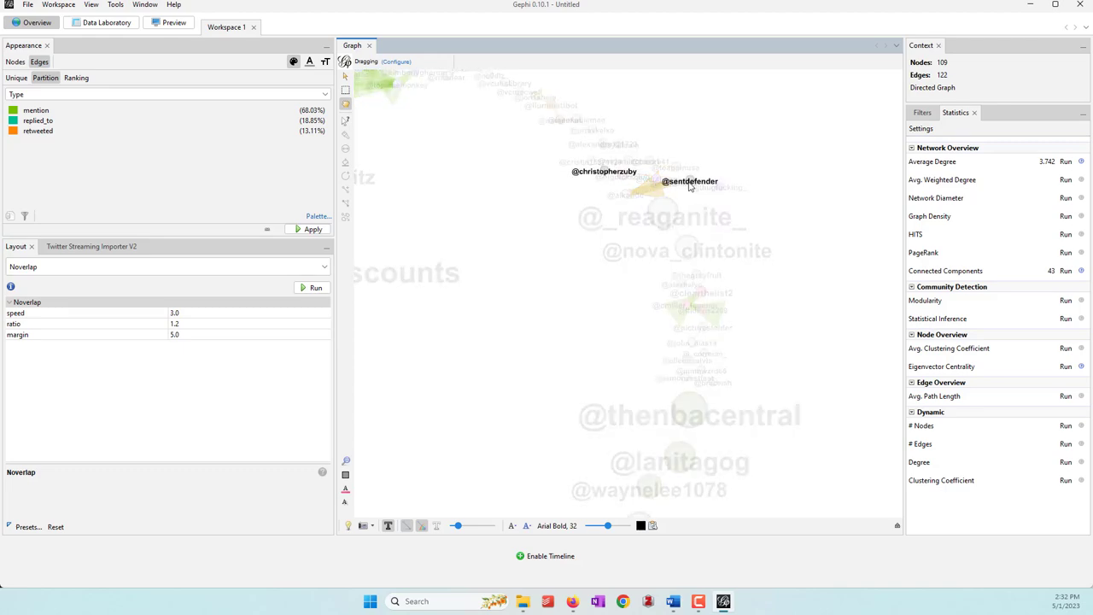
Spread out the right-side nodes around the orange arrow
{"action": "left_click_drag", "start_coordinate": [690, 186], "coordinate": [825, 117]}
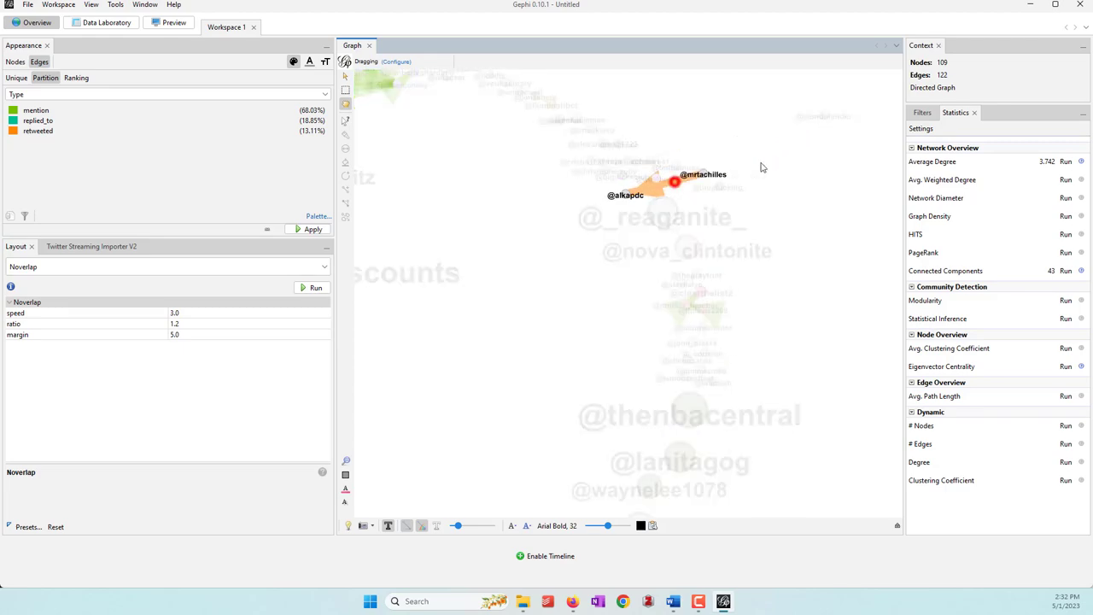
{"action": "left_click_drag", "start_coordinate": [762, 167], "coordinate": [833, 163]}
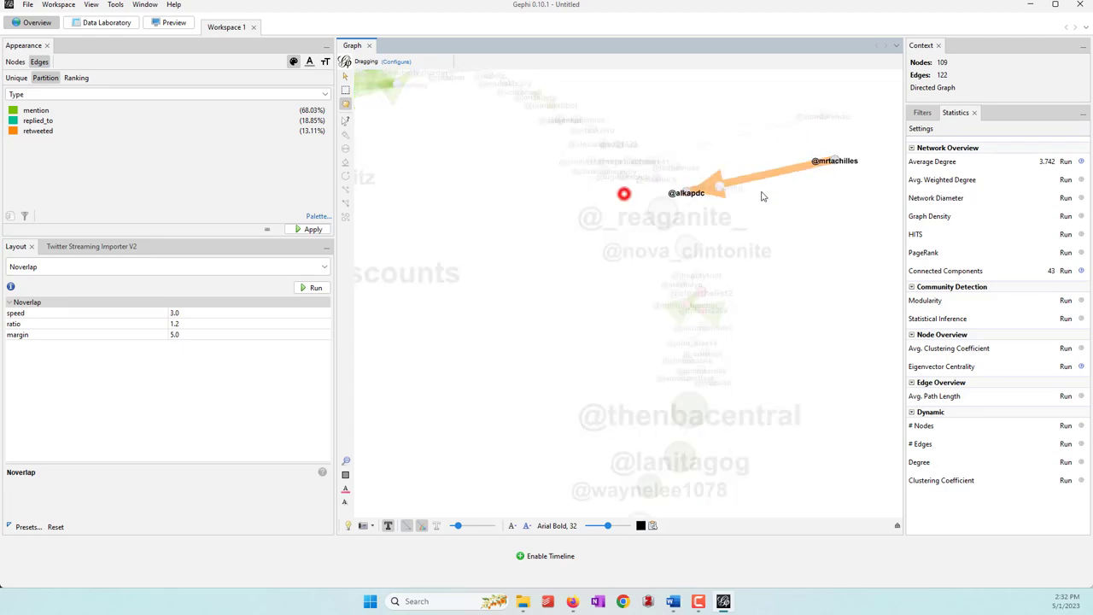
{"action": "left_click_drag", "start_coordinate": [763, 197], "coordinate": [819, 193]}
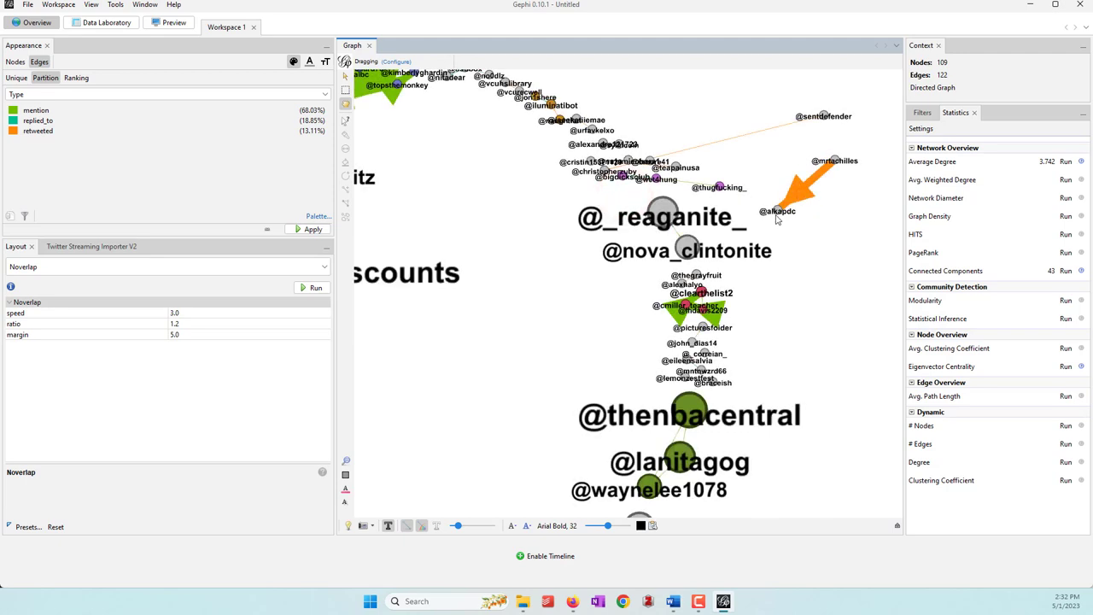
{"action": "scroll", "coordinate": [814, 174], "scroll_direction": "up", "scroll_amount": 2}
{"action": "left_click_drag", "start_coordinate": [768, 218], "coordinate": [744, 205]}
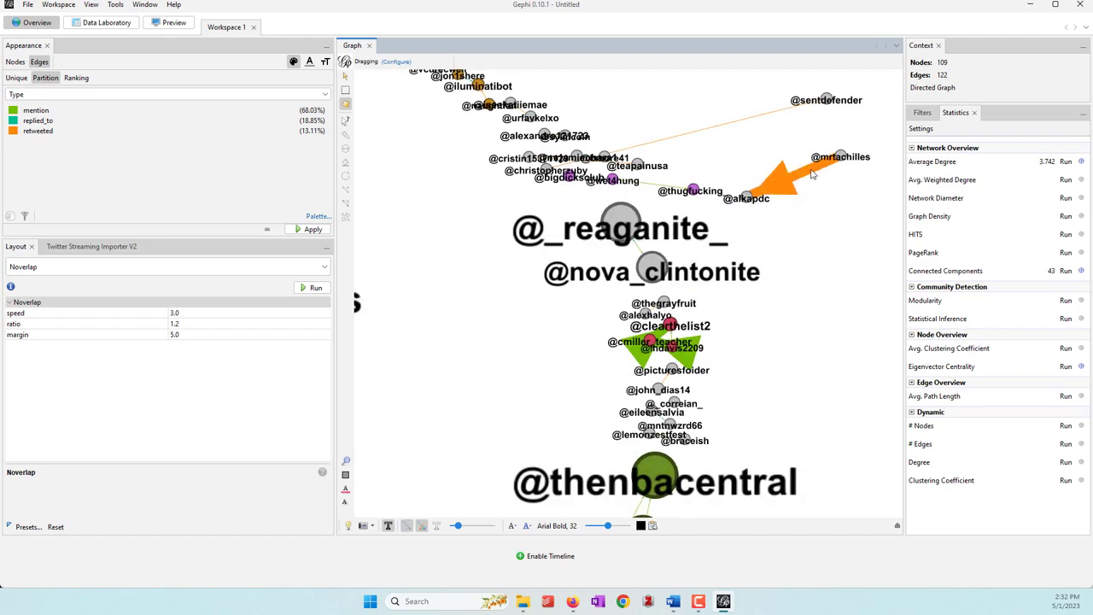
Move the red nodes of the green arrows left and down-left
{"action": "left_click_drag", "start_coordinate": [649, 340], "coordinate": [471, 367]}
{"action": "left_click_drag", "start_coordinate": [666, 327], "coordinate": [458, 302]}
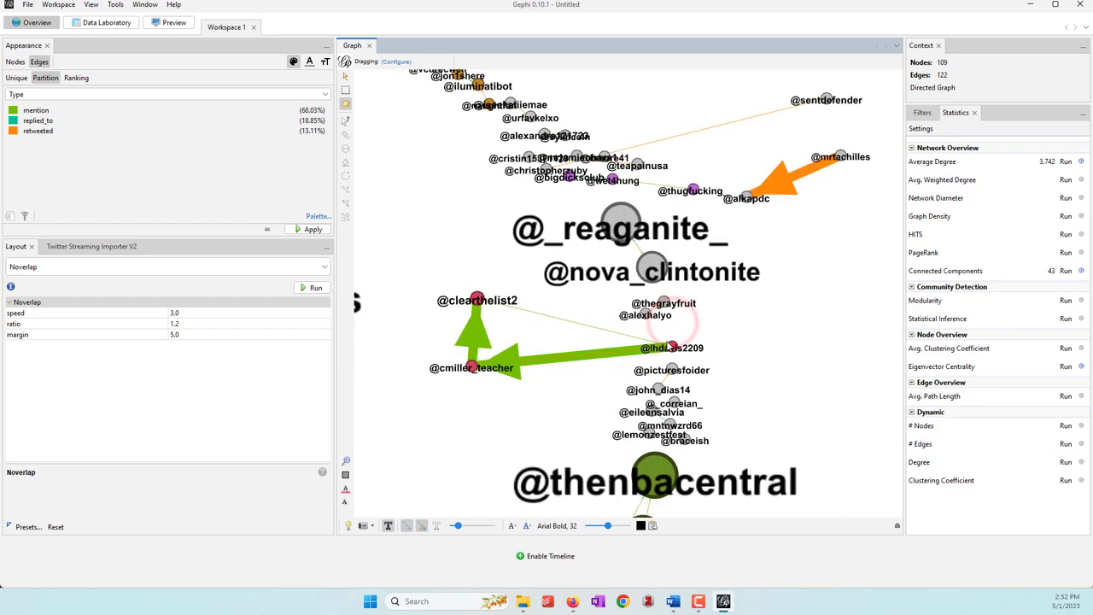
{"action": "left_click_drag", "start_coordinate": [671, 347], "coordinate": [554, 402]}
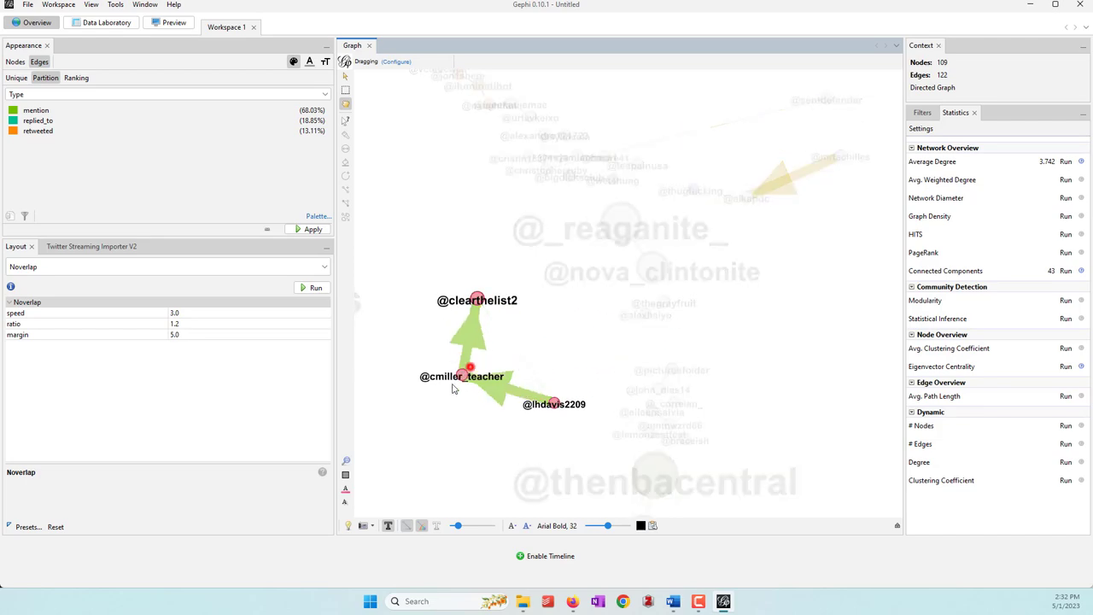
{"action": "left_click_drag", "start_coordinate": [476, 379], "coordinate": [455, 401]}
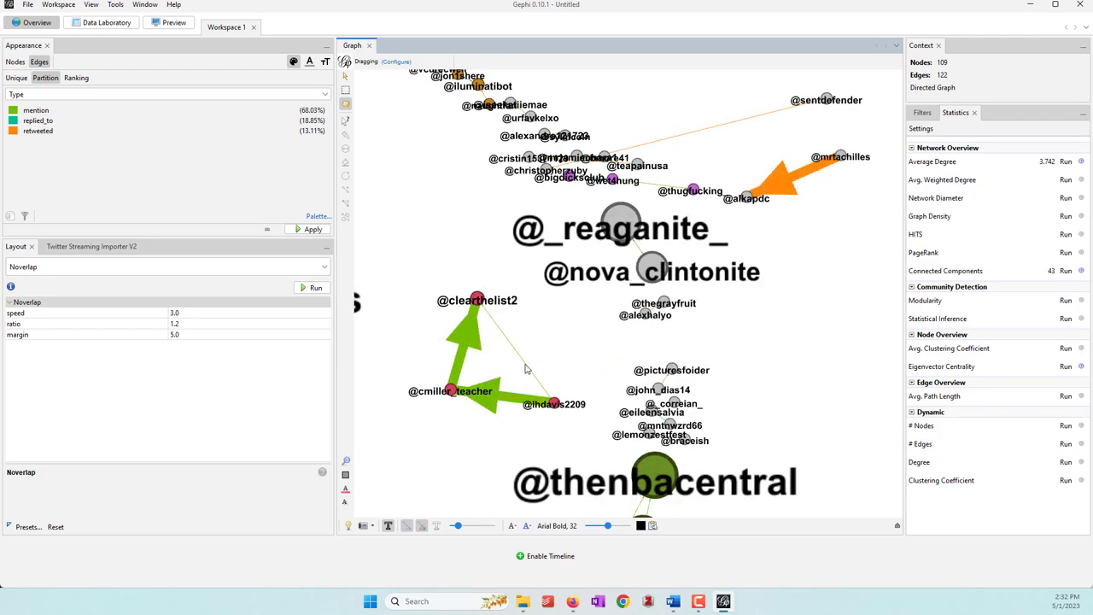
{"action": "scroll", "coordinate": [526, 369], "scroll_direction": "down", "scroll_amount": 5}
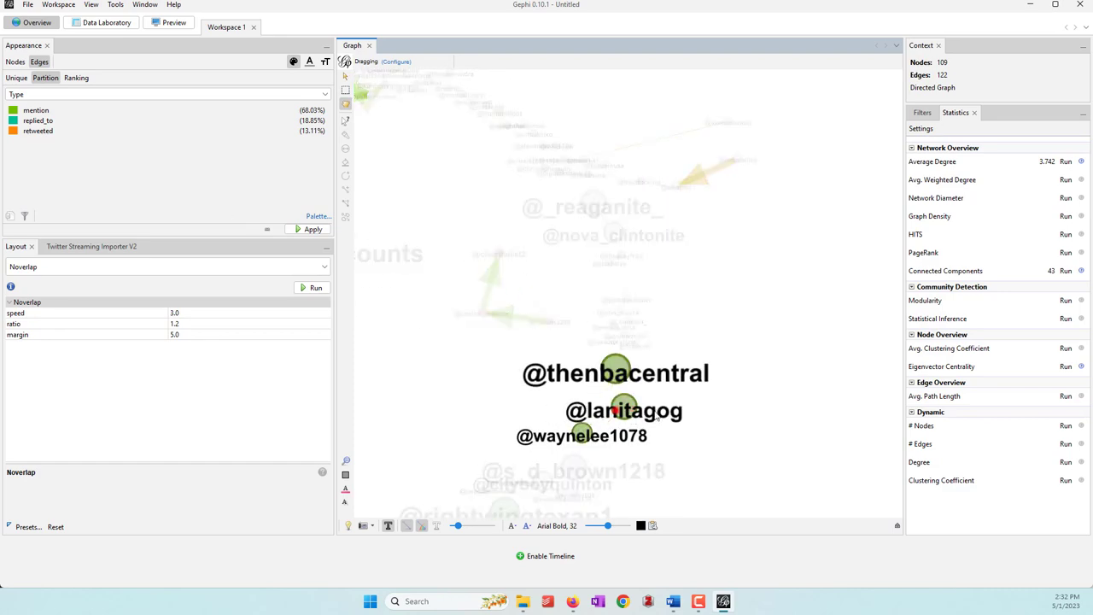
Spread the cluster of green nodes apart by dragging them outward
{"action": "left_click_drag", "start_coordinate": [608, 409], "coordinate": [746, 413]}
{"action": "left_click_drag", "start_coordinate": [612, 371], "coordinate": [626, 395]}
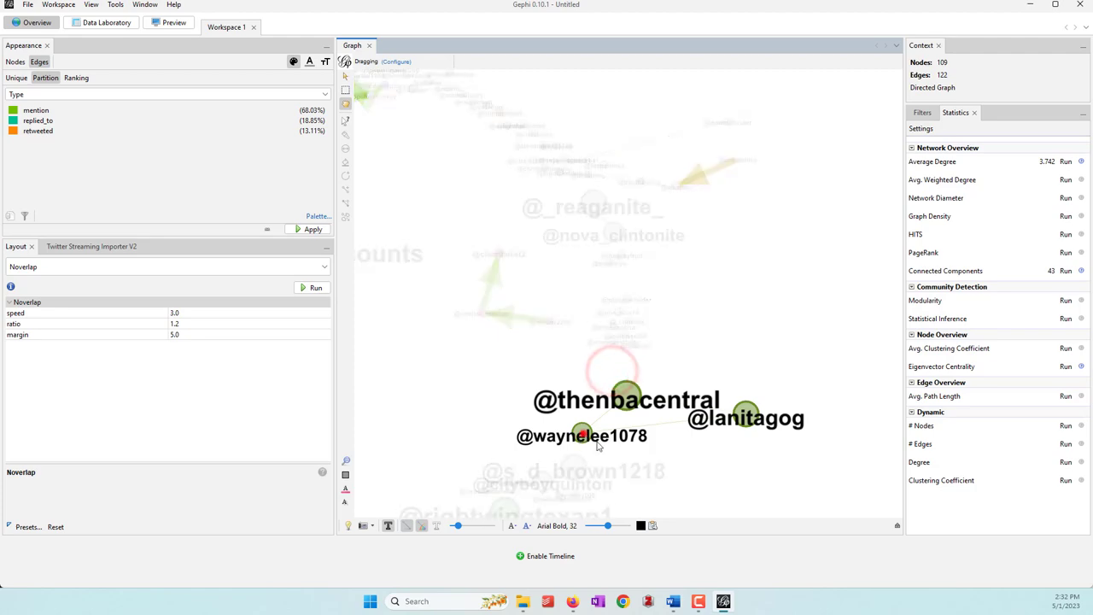
{"action": "left_click_drag", "start_coordinate": [583, 432], "coordinate": [727, 469]}
{"action": "left_click_drag", "start_coordinate": [749, 416], "coordinate": [804, 358]}
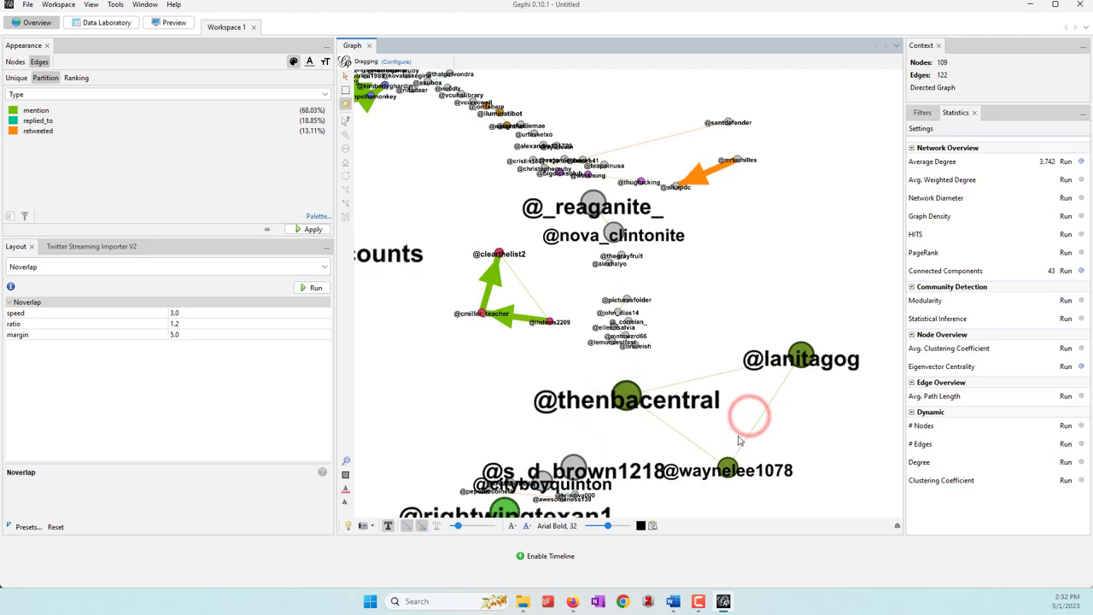
{"action": "scroll", "coordinate": [753, 227], "scroll_direction": "down", "scroll_amount": 3}
{"action": "scroll", "coordinate": [658, 372], "scroll_direction": "up", "scroll_amount": 3}
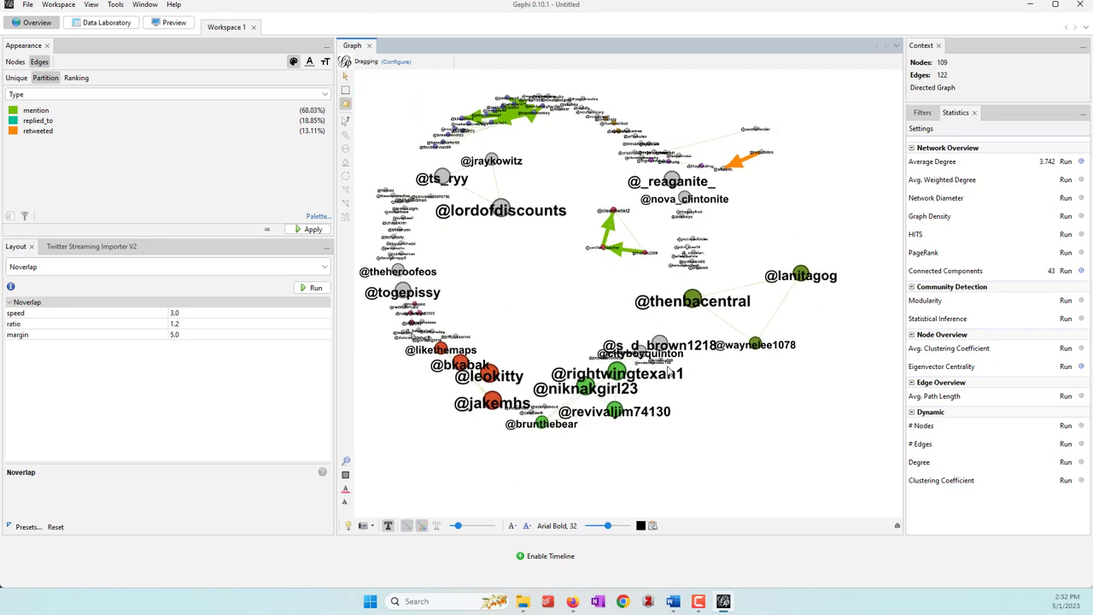
{"action": "mouse_move", "coordinate": [595, 371]}
{"action": "left_mouse_down"}
{"action": "mouse_move", "coordinate": [542, 363]}
{"action": "mouse_move", "coordinate": [506, 324]}
{"action": "left_mouse_up"}
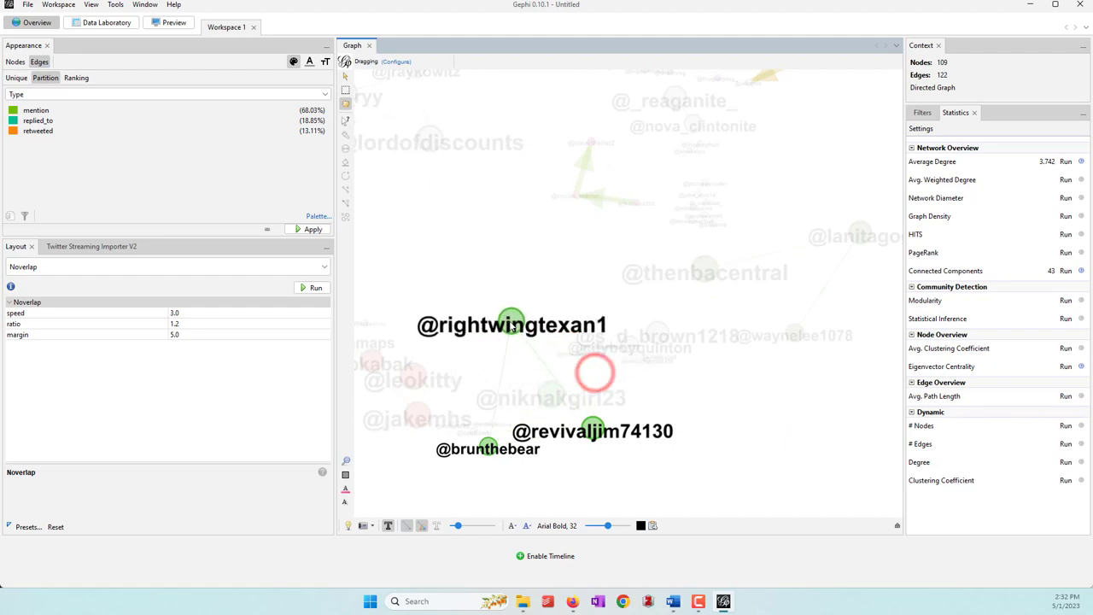
{"action": "mouse_move", "coordinate": [554, 393]}
{"action": "left_mouse_down"}
{"action": "mouse_move", "coordinate": [549, 453]}
{"action": "mouse_move", "coordinate": [584, 502]}
{"action": "left_mouse_up"}
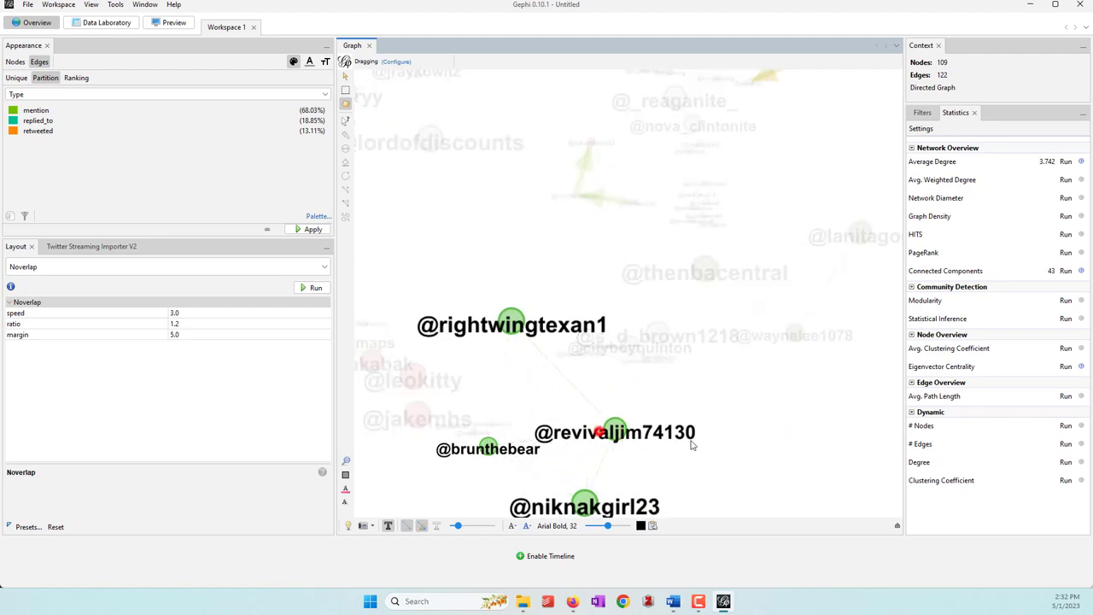
{"action": "left_click_drag", "start_coordinate": [510, 321], "coordinate": [628, 433]}
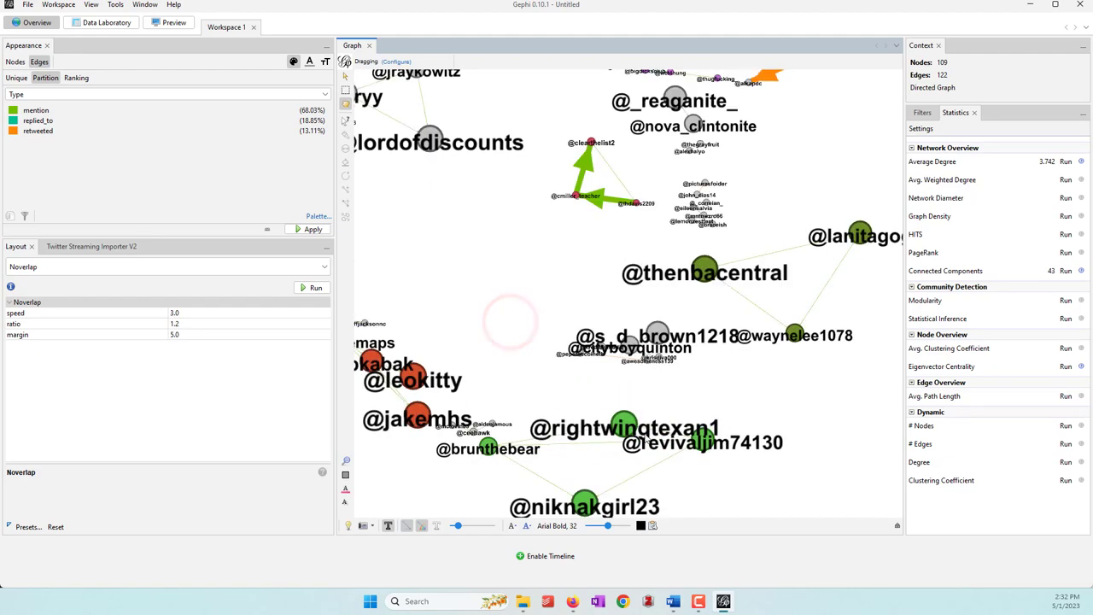
{"action": "mouse_move", "coordinate": [483, 447]}
{"action": "left_mouse_down"}
{"action": "mouse_move", "coordinate": [549, 459]}
{"action": "mouse_move", "coordinate": [620, 494]}
{"action": "left_mouse_up"}
{"action": "scroll", "coordinate": [541, 386], "scroll_direction": "down", "scroll_amount": 5}
{"action": "left_click", "coordinate": [584, 470]}
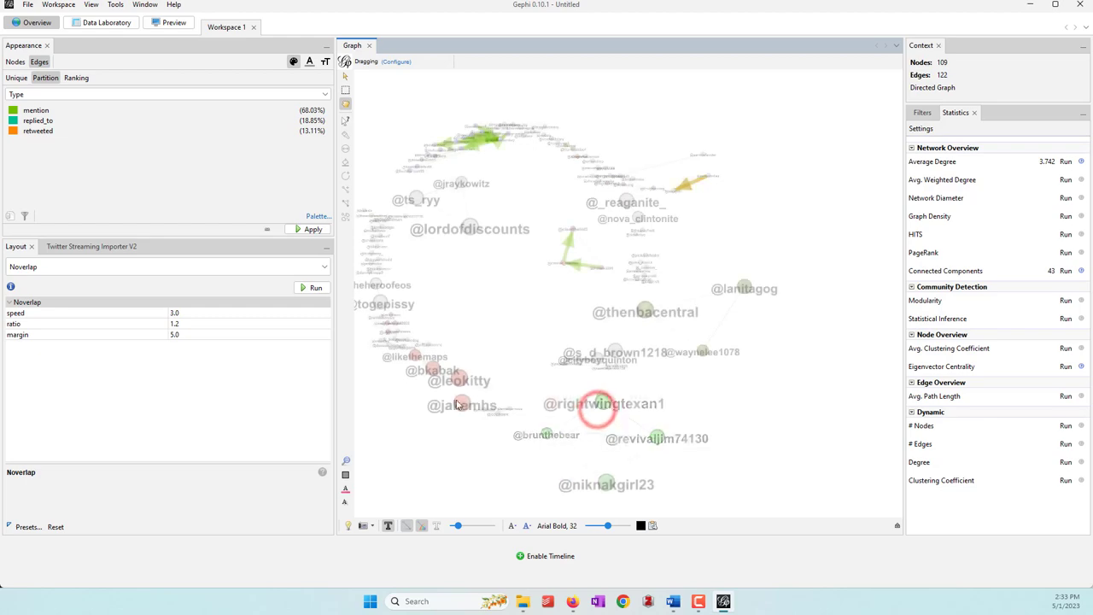
{"action": "scroll", "coordinate": [401, 389], "scroll_direction": "up", "scroll_amount": 3}
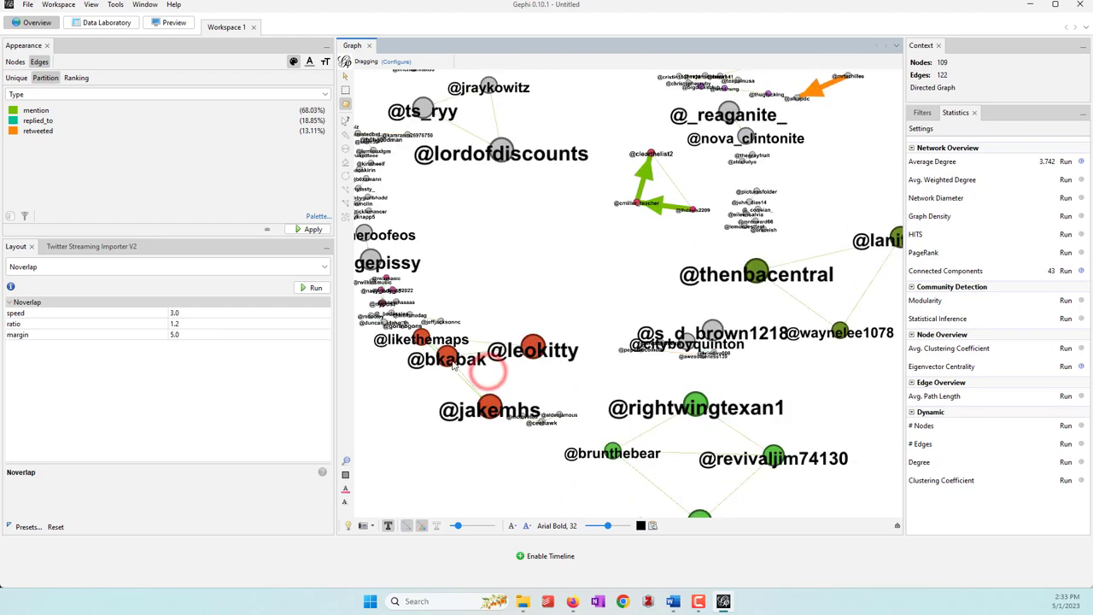
{"action": "left_click_drag", "start_coordinate": [446, 359], "coordinate": [416, 419]}
{"action": "left_click_drag", "start_coordinate": [421, 339], "coordinate": [449, 361]}
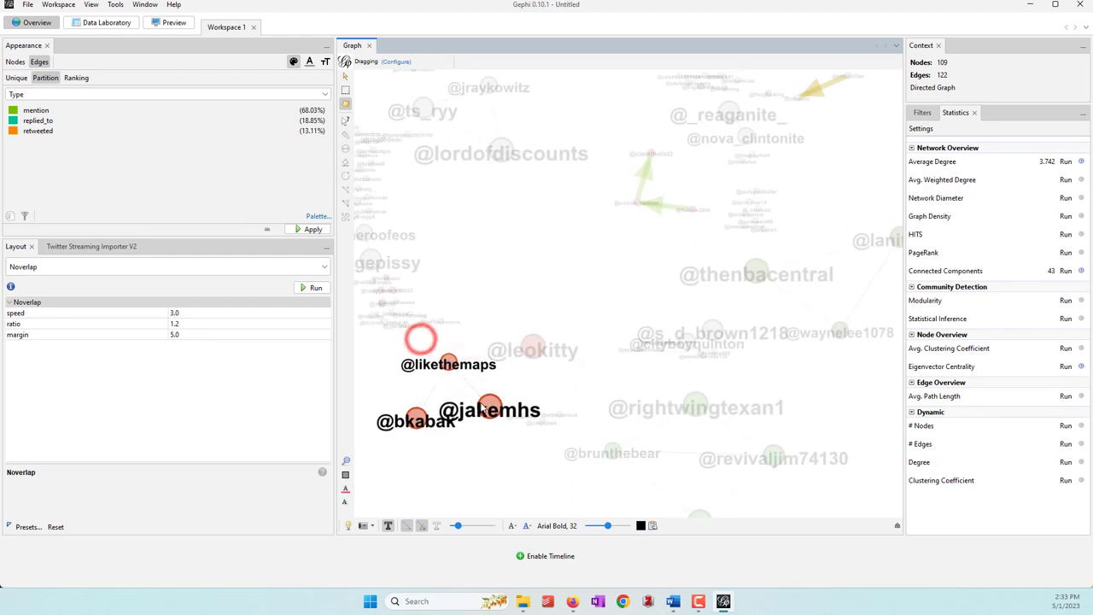
{"action": "left_click_drag", "start_coordinate": [489, 408], "coordinate": [484, 459]}
{"action": "scroll", "coordinate": [598, 402], "scroll_direction": "down", "scroll_amount": 3}
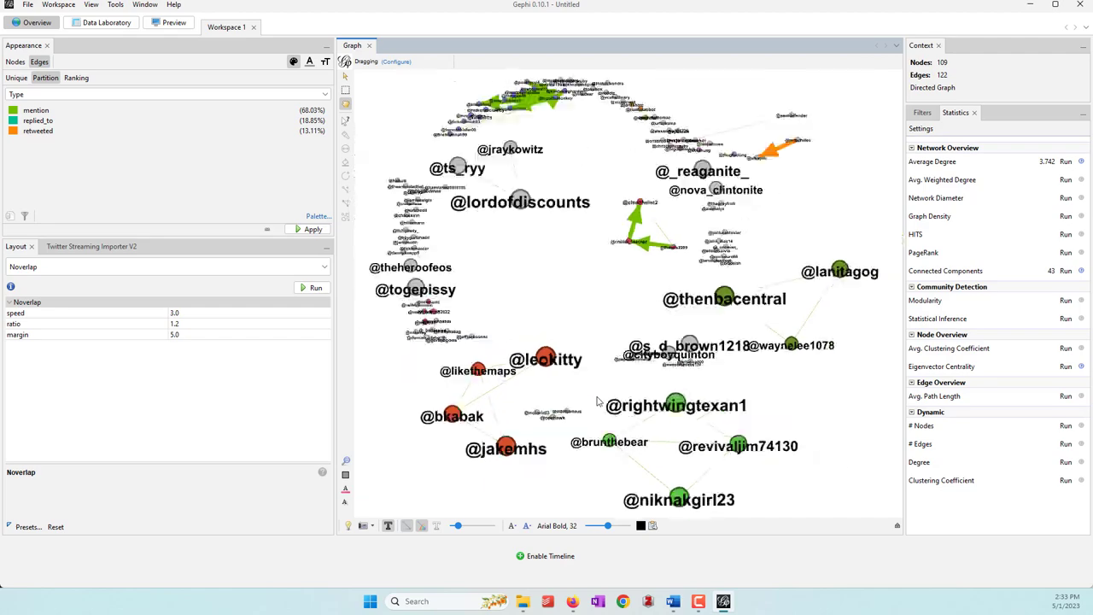
{"action": "scroll", "coordinate": [468, 314], "scroll_direction": "up", "scroll_amount": 2}
{"action": "left_click_drag", "start_coordinate": [446, 316], "coordinate": [523, 300]}
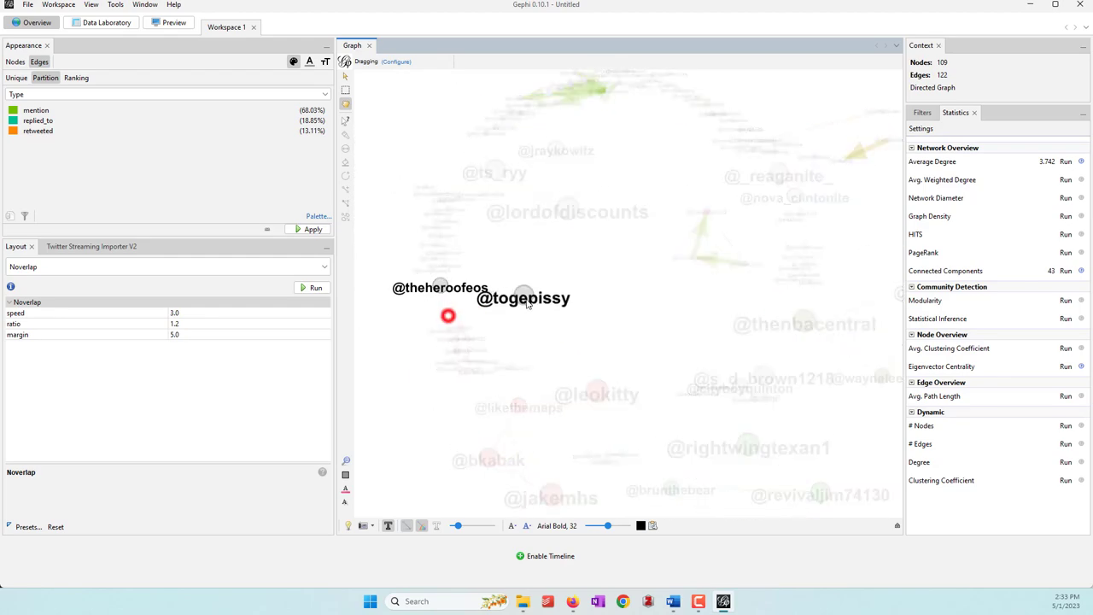
{"action": "left_click_drag", "start_coordinate": [442, 292], "coordinate": [420, 311]}
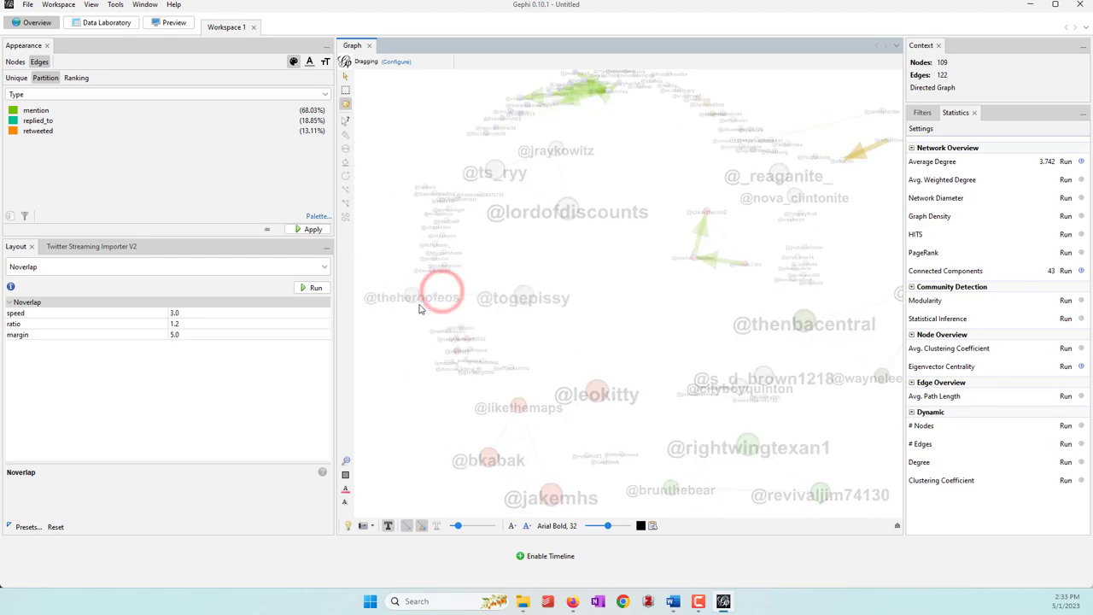
{"action": "scroll", "coordinate": [610, 164], "scroll_direction": "down", "scroll_amount": 2}
{"action": "scroll", "coordinate": [586, 109], "scroll_direction": "up", "scroll_amount": 3}
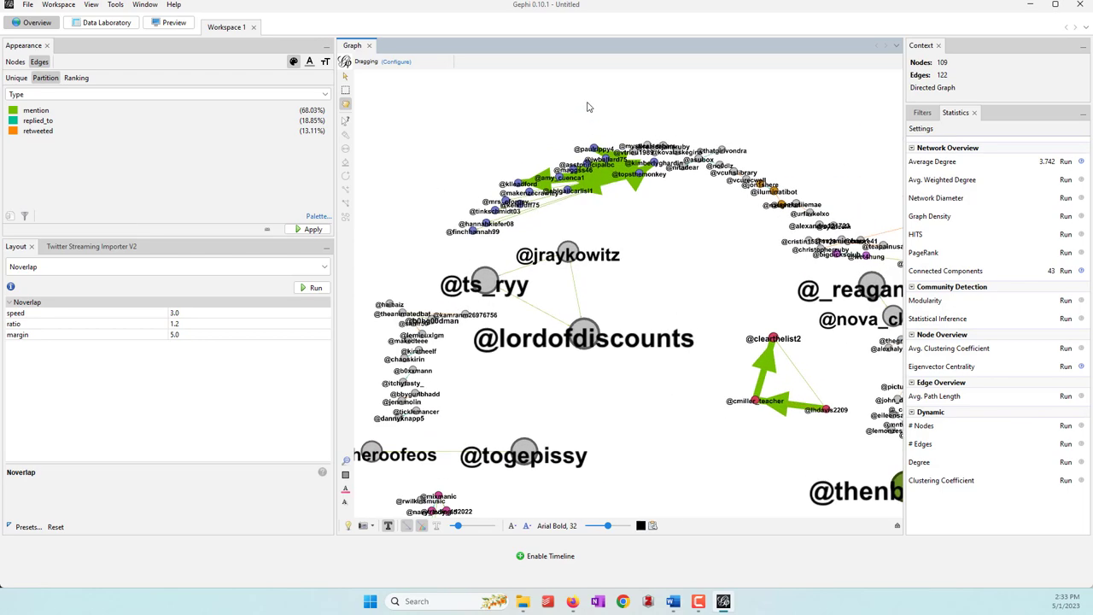
{"action": "scroll", "coordinate": [509, 171], "scroll_direction": "up", "scroll_amount": 2}
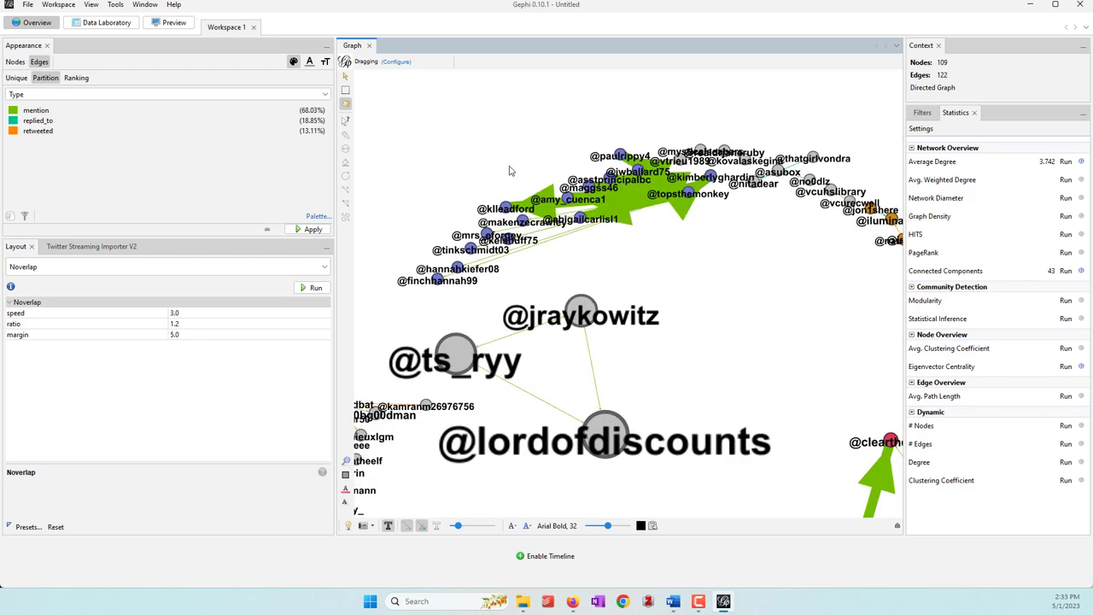
{"action": "left_click_drag", "start_coordinate": [686, 205], "coordinate": [449, 72]}
{"action": "scroll", "coordinate": [708, 292], "scroll_direction": "down", "scroll_amount": 1}
{"action": "scroll", "coordinate": [707, 293], "scroll_direction": "down", "scroll_amount": 1}
{"action": "scroll", "coordinate": [547, 120], "scroll_direction": "up", "scroll_amount": 2}
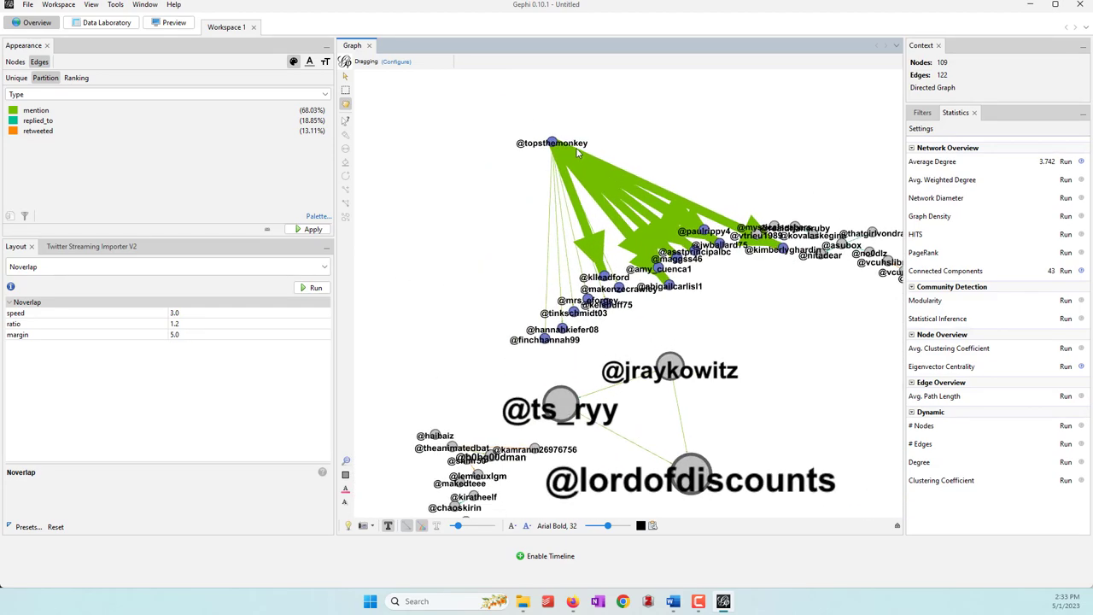
{"action": "left_click_drag", "start_coordinate": [551, 138], "coordinate": [498, 128]}
{"action": "left_click_drag", "start_coordinate": [782, 249], "coordinate": [692, 170]}
{"action": "left_click_drag", "start_coordinate": [714, 239], "coordinate": [700, 210]}
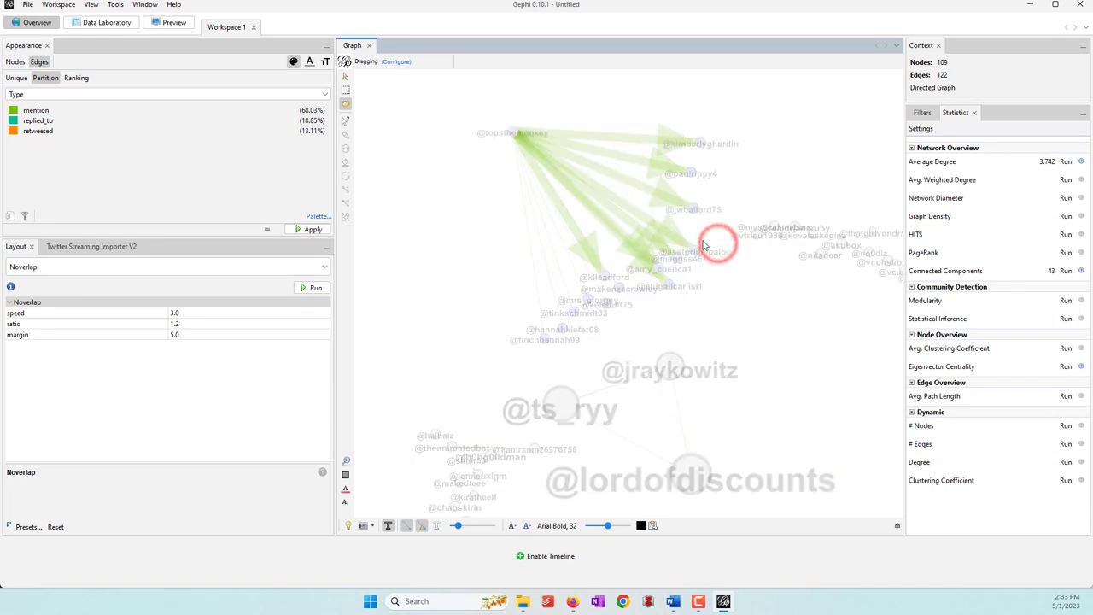
{"action": "left_click_drag", "start_coordinate": [695, 250], "coordinate": [598, 268]}
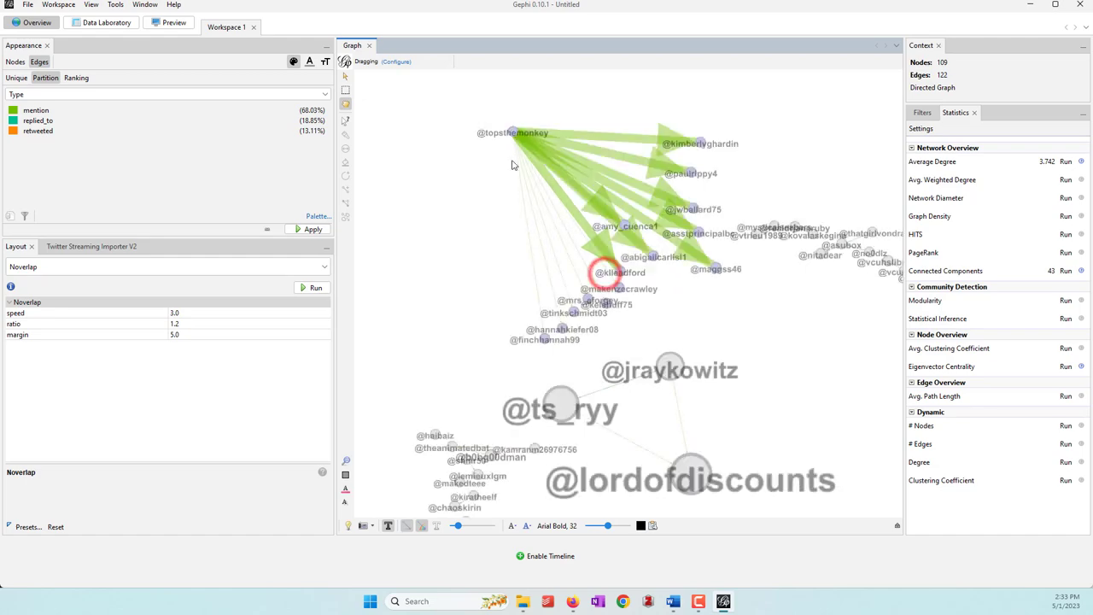
{"action": "scroll", "coordinate": [531, 136], "scroll_direction": "up", "scroll_amount": 2}
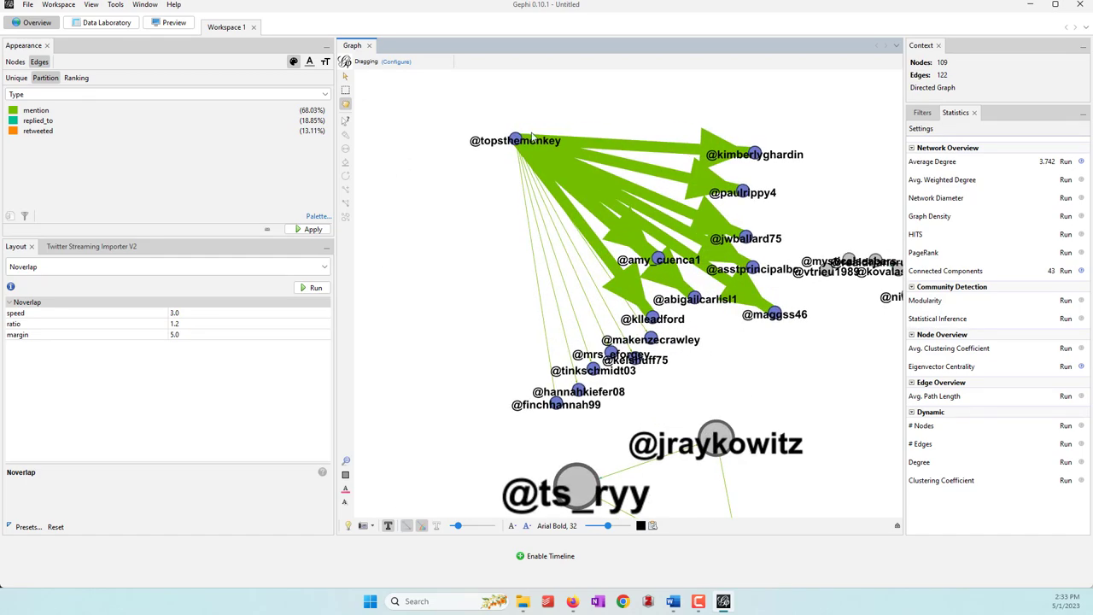
{"action": "scroll", "coordinate": [499, 161], "scroll_direction": "down", "scroll_amount": 3}
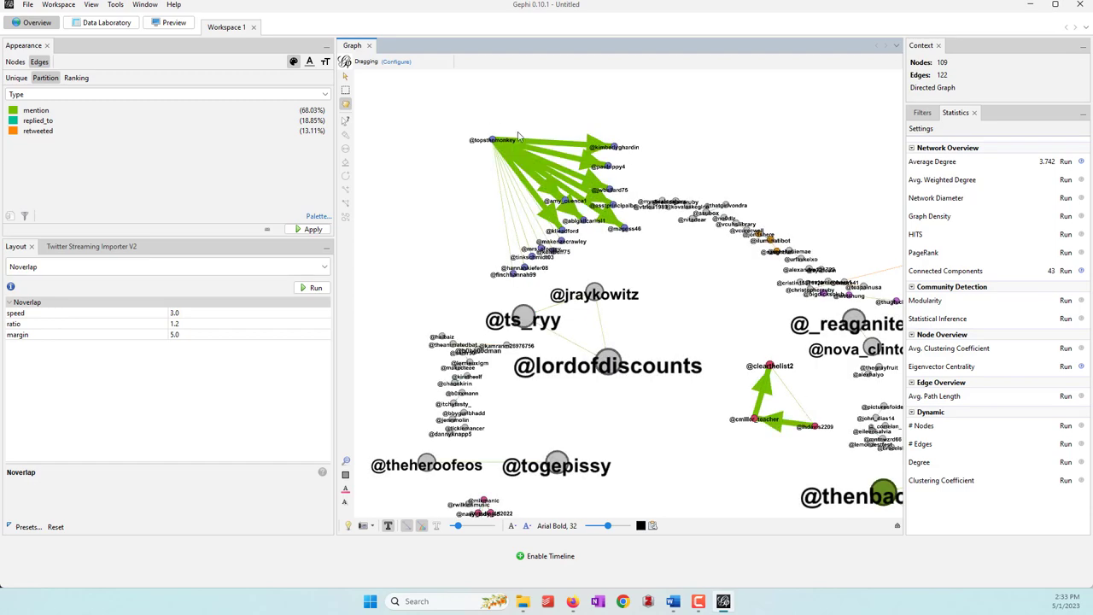
{"action": "scroll", "coordinate": [409, 139], "scroll_direction": "down", "scroll_amount": 2}
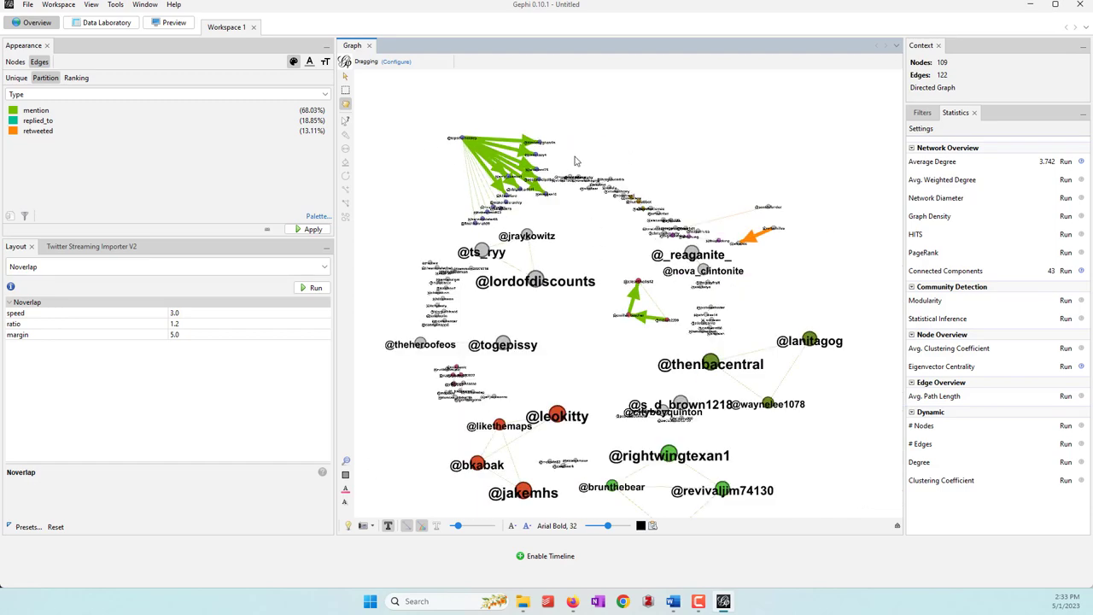
{"action": "scroll", "coordinate": [615, 161], "scroll_direction": "up", "scroll_amount": 4}
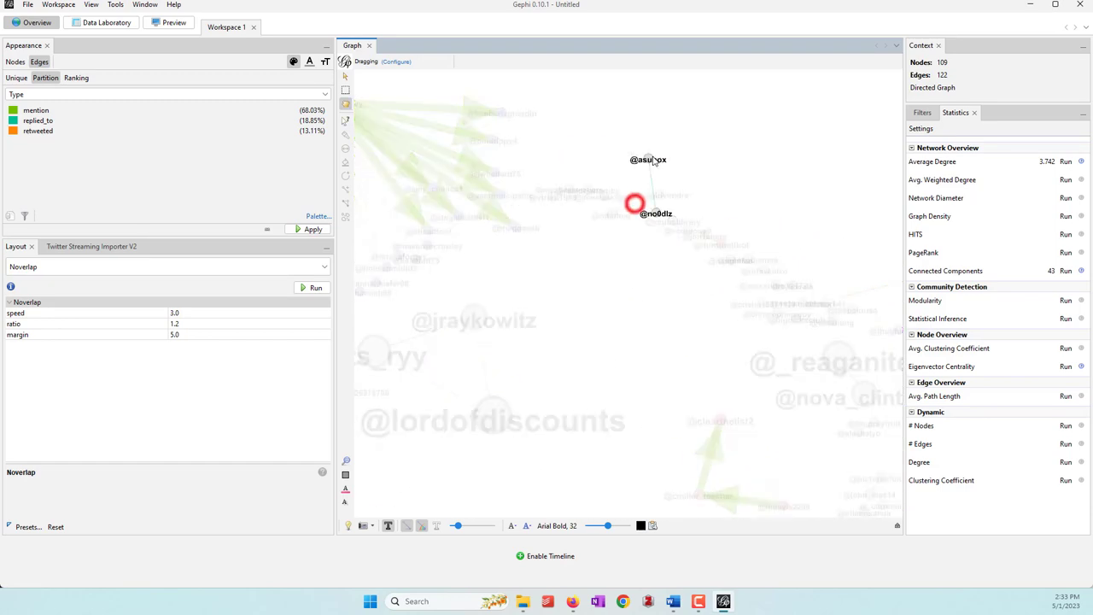
{"action": "left_click", "coordinate": [660, 195]}
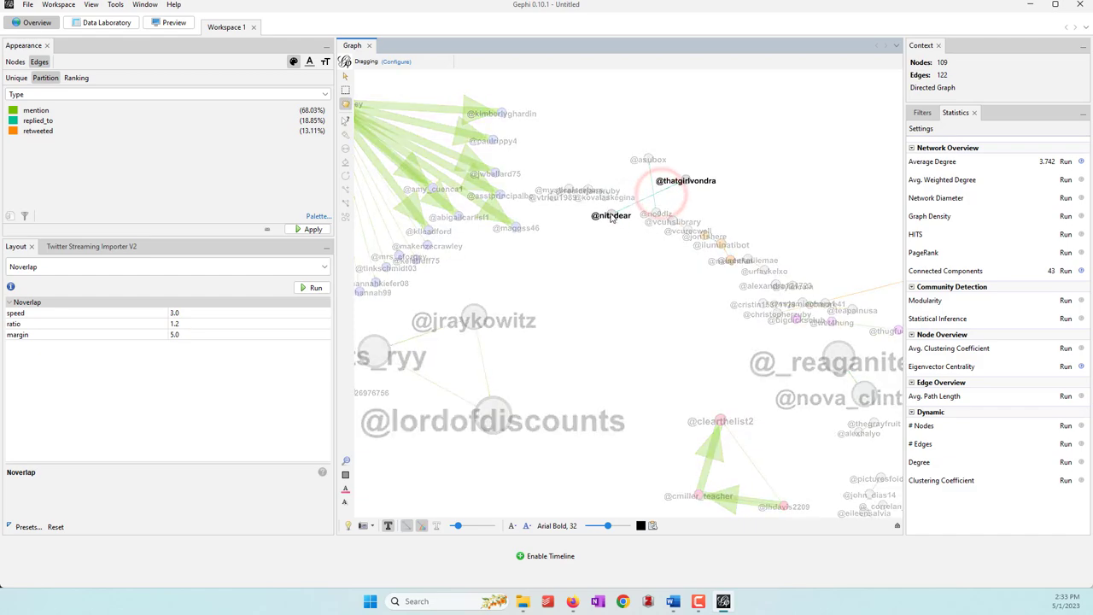
{"action": "mouse_move", "coordinate": [612, 213]}
{"action": "left_mouse_down"}
{"action": "mouse_move", "coordinate": [703, 213]}
{"action": "mouse_move", "coordinate": [709, 239]}
{"action": "mouse_move", "coordinate": [752, 212]}
{"action": "left_mouse_up"}
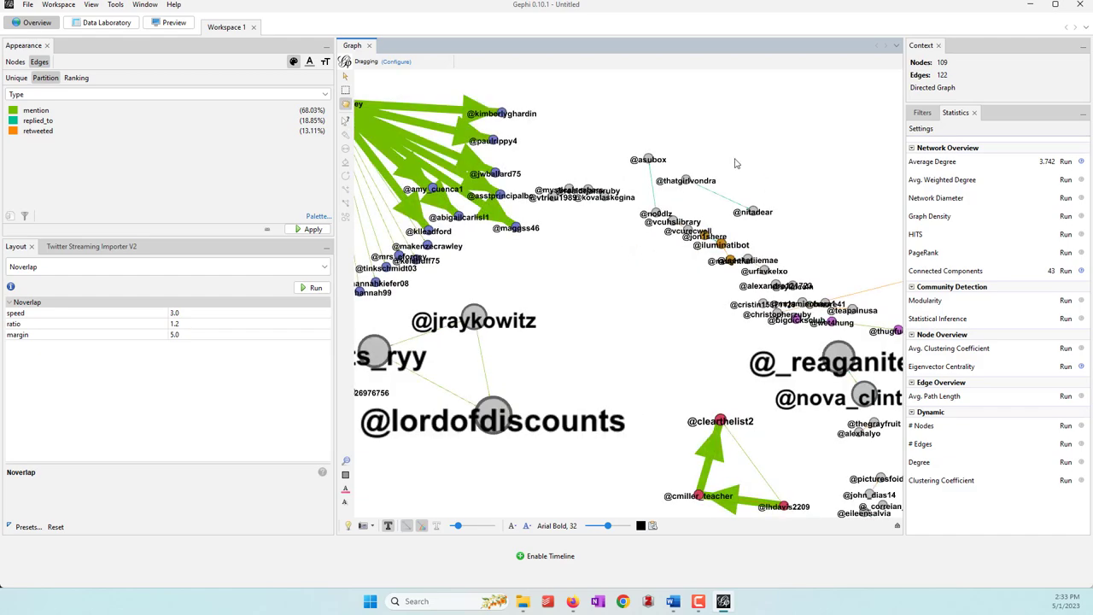
{"action": "left_click", "coordinate": [590, 188]}
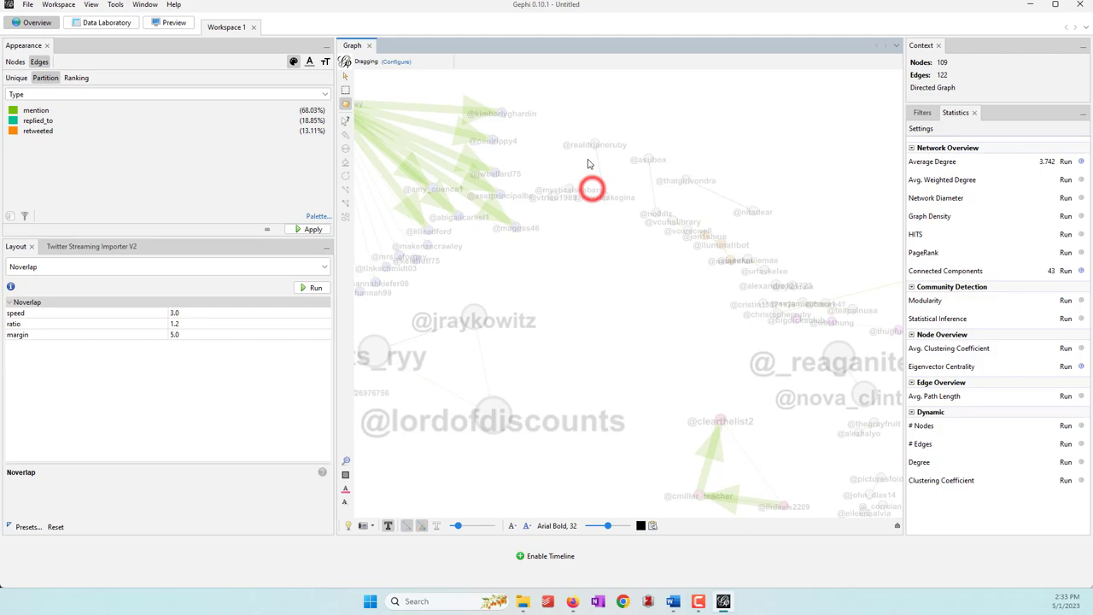
{"action": "left_click_drag", "start_coordinate": [570, 184], "coordinate": [570, 163]}
{"action": "left_click", "coordinate": [559, 200]}
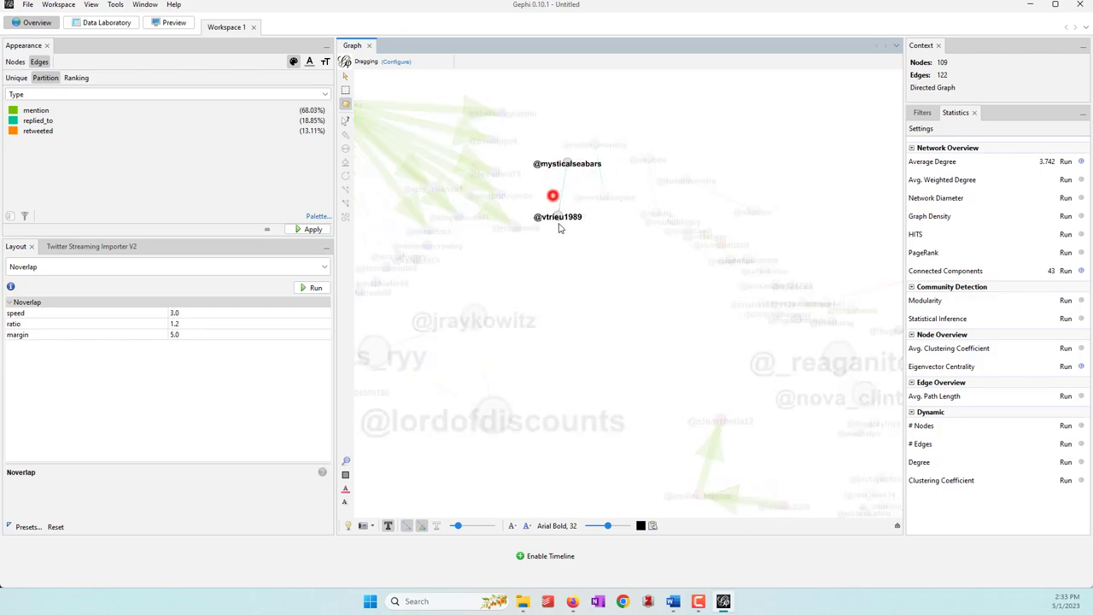
{"action": "scroll", "coordinate": [584, 177], "scroll_direction": "down", "scroll_amount": 3}
{"action": "scroll", "coordinate": [598, 183], "scroll_direction": "up", "scroll_amount": 3}
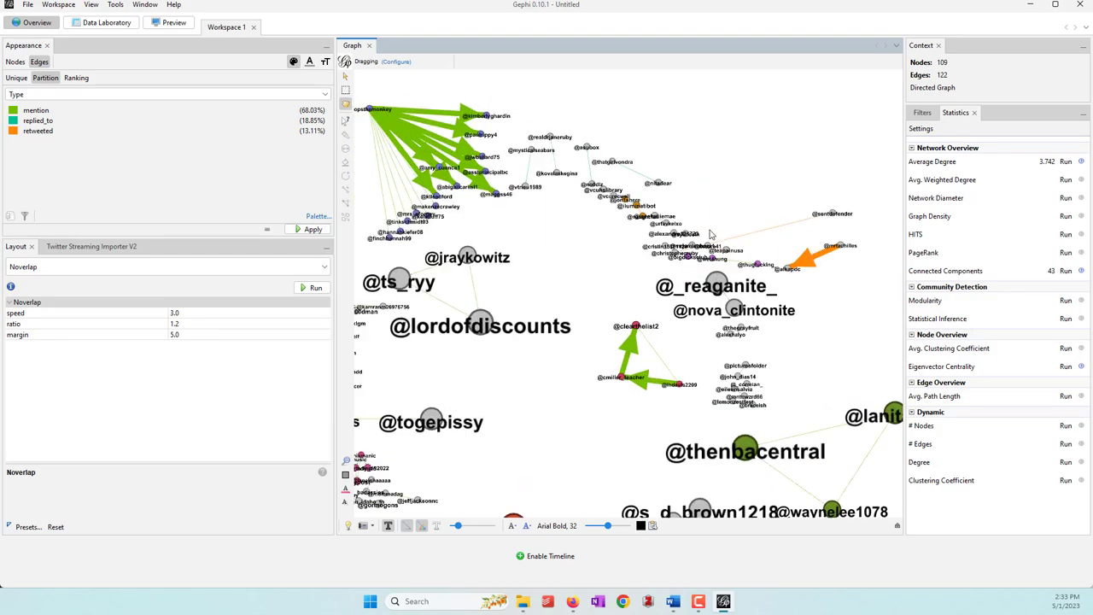
{"action": "left_click", "coordinate": [677, 239]}
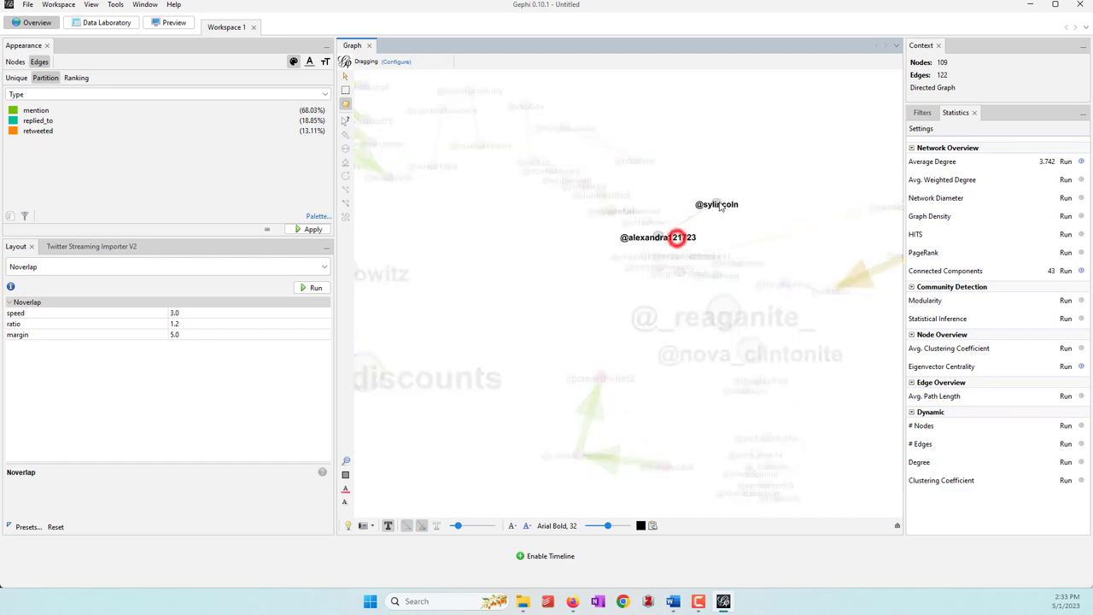
{"action": "left_click", "coordinate": [710, 256]}
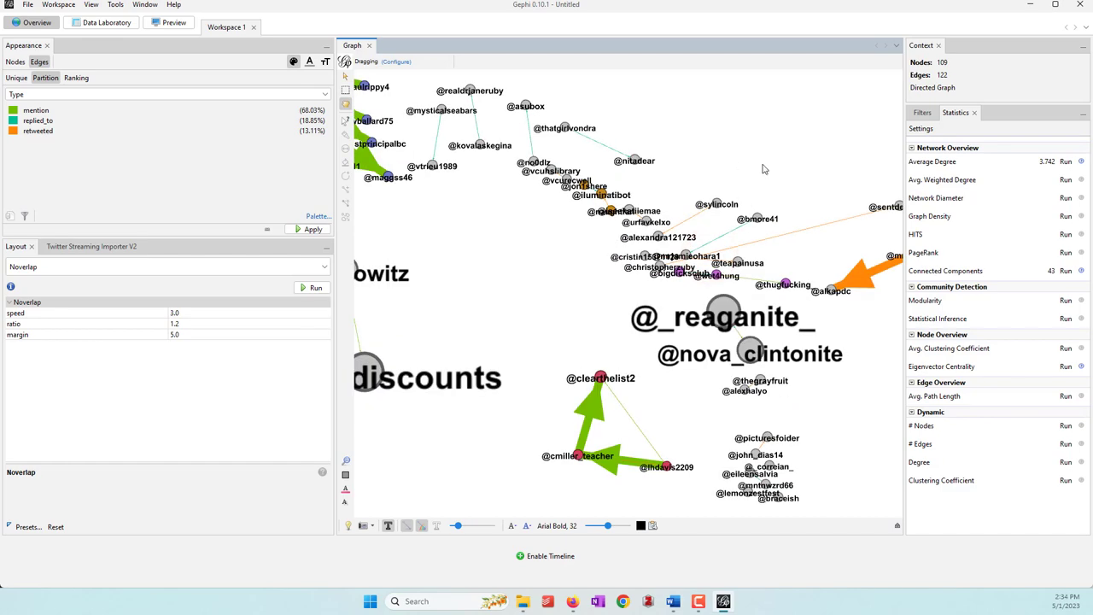
{"action": "scroll", "coordinate": [769, 170], "scroll_direction": "down", "scroll_amount": 5}
{"action": "scroll", "coordinate": [786, 232], "scroll_direction": "up", "scroll_amount": 1}
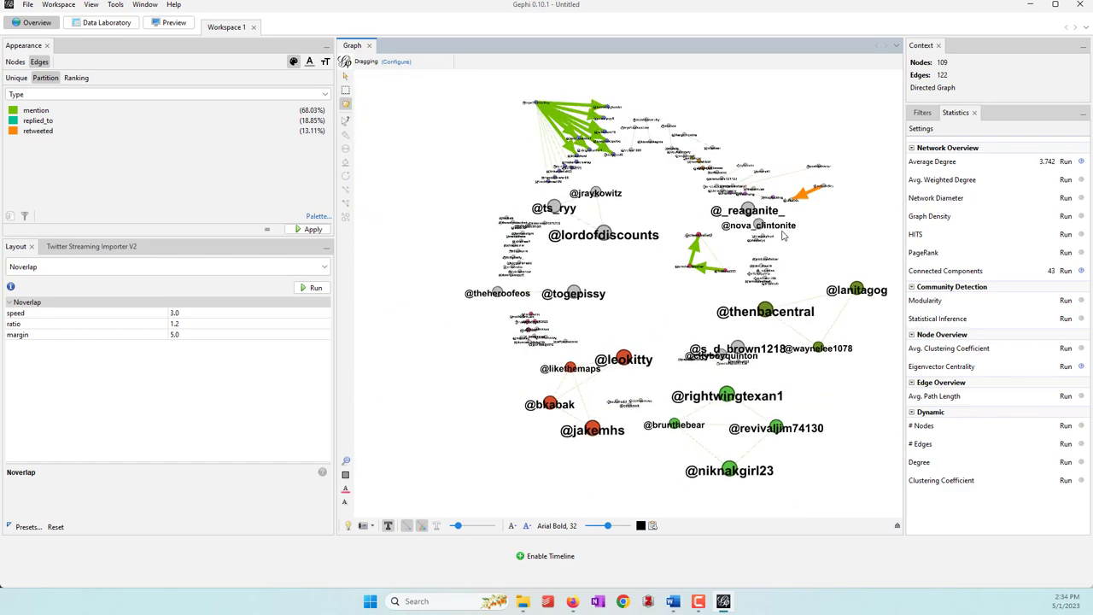
{"action": "scroll", "coordinate": [436, 199], "scroll_direction": "down", "scroll_amount": 1}
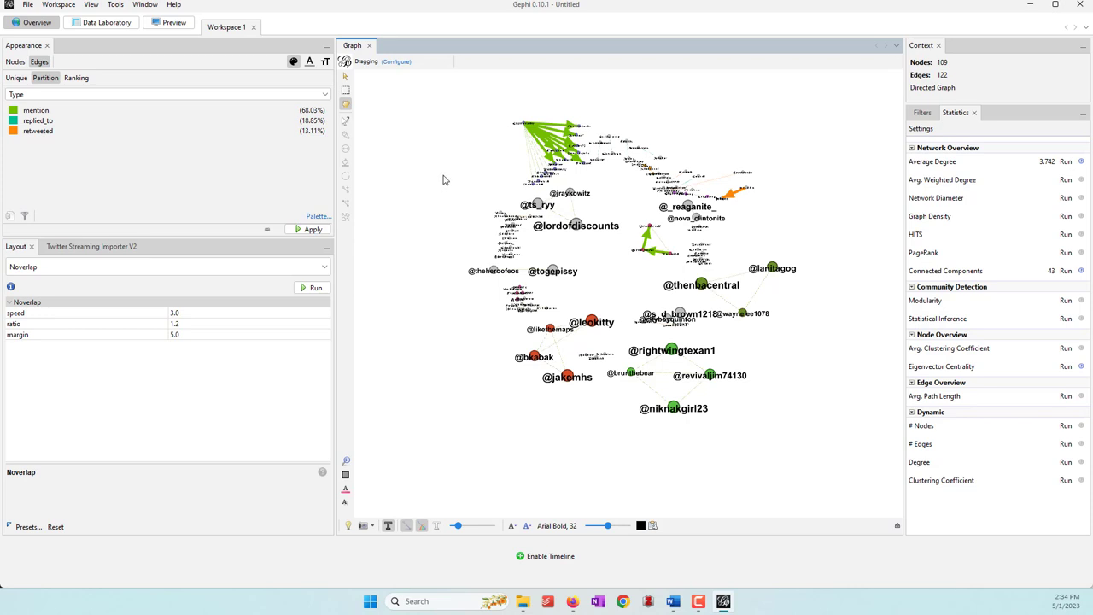
{"action": "left_click", "coordinate": [315, 288]}
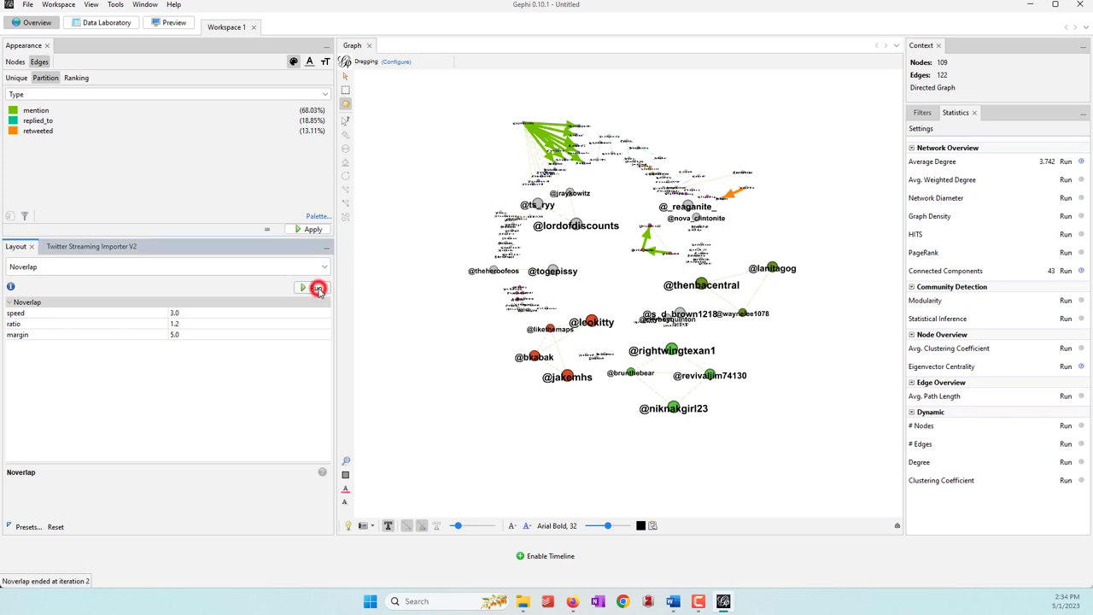
Apply the Default Straight preset in Preview Settings and refresh the preview
{"action": "left_click", "coordinate": [175, 23]}
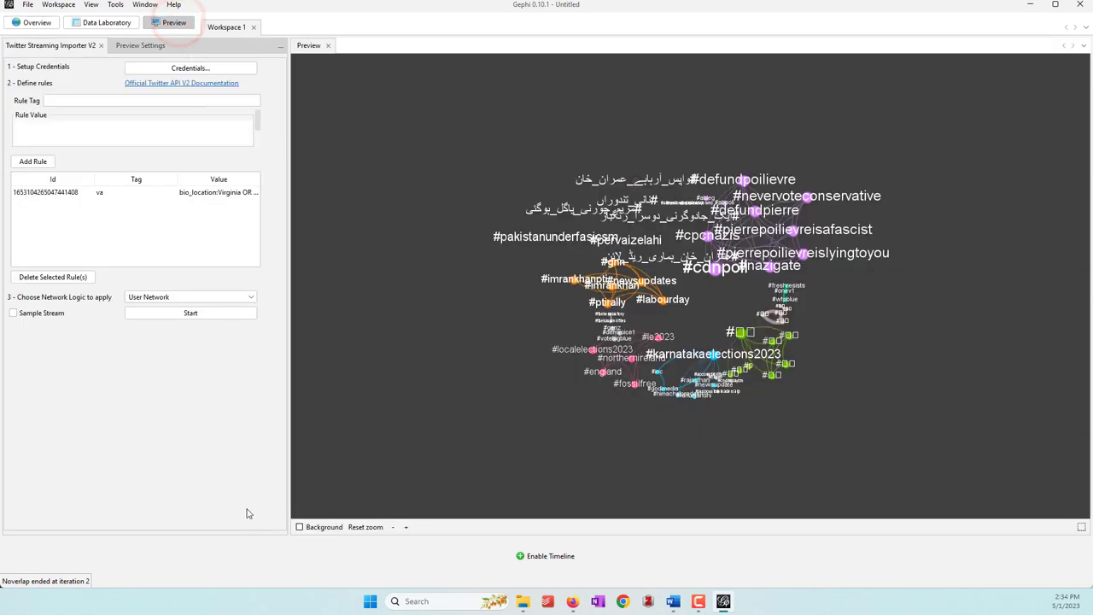
{"action": "left_click", "coordinate": [124, 47]}
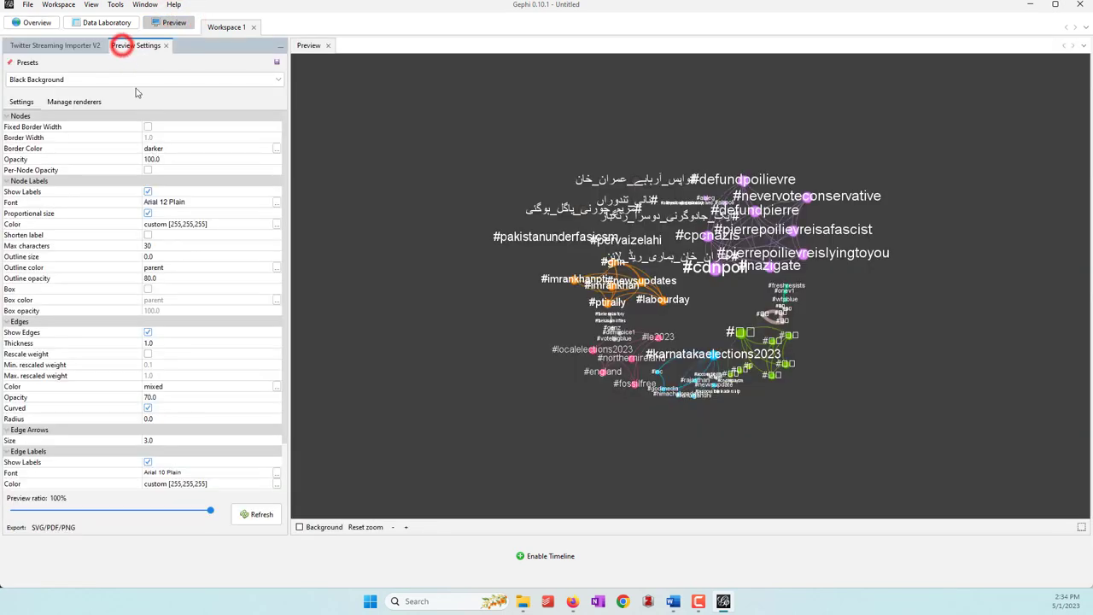
{"action": "left_click", "coordinate": [69, 82]}
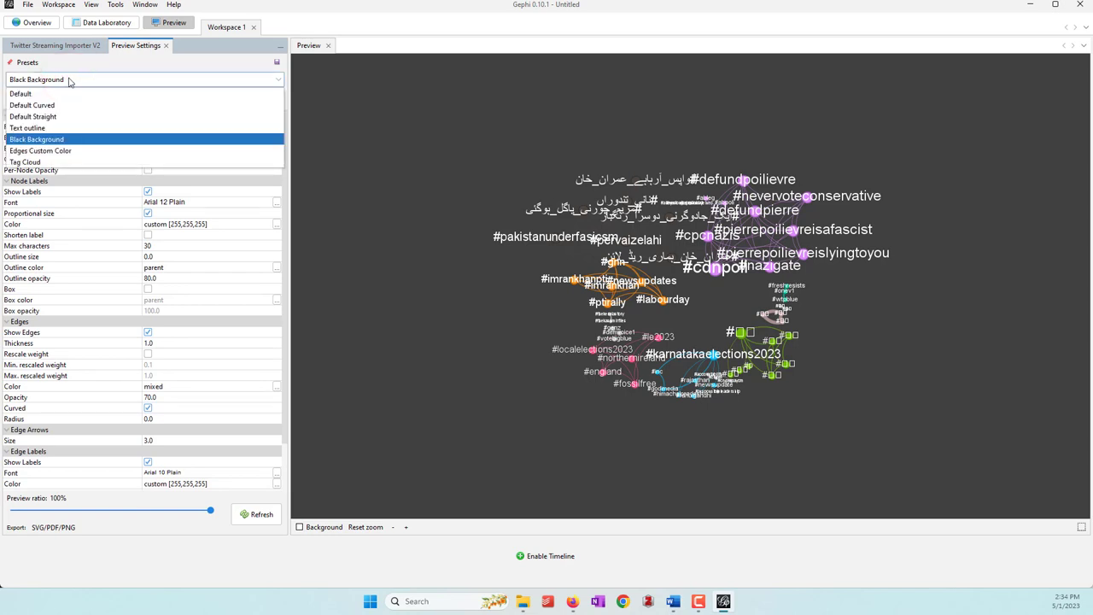
{"action": "left_click", "coordinate": [38, 120]}
{"action": "left_click", "coordinate": [256, 516]}
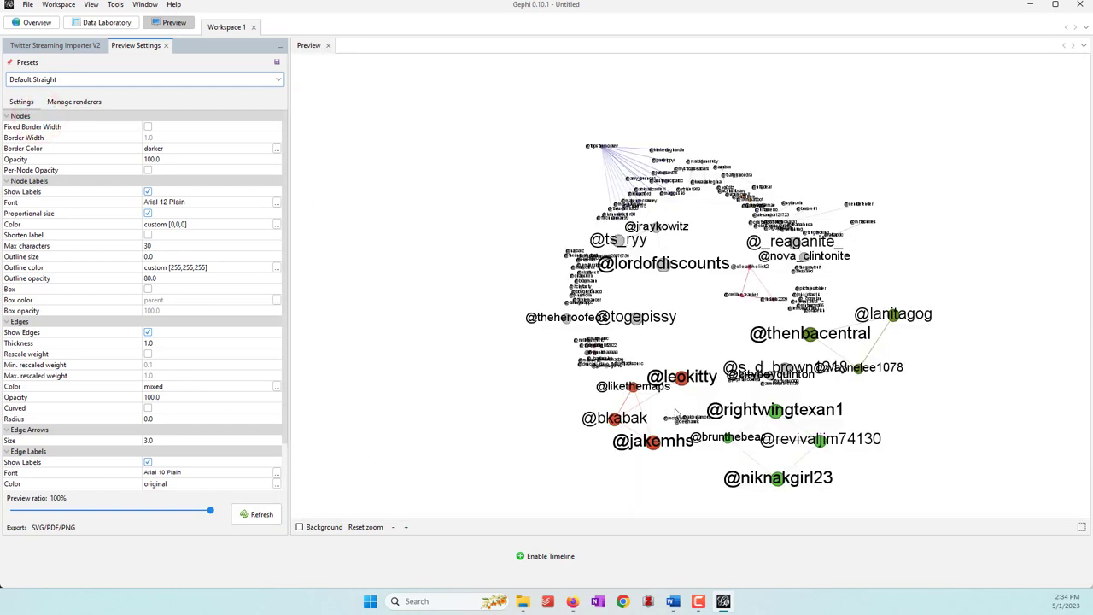
Turn on Rescale weight, set edge thickness to 5.0, and refresh the preview
{"action": "left_click", "coordinate": [147, 354]}
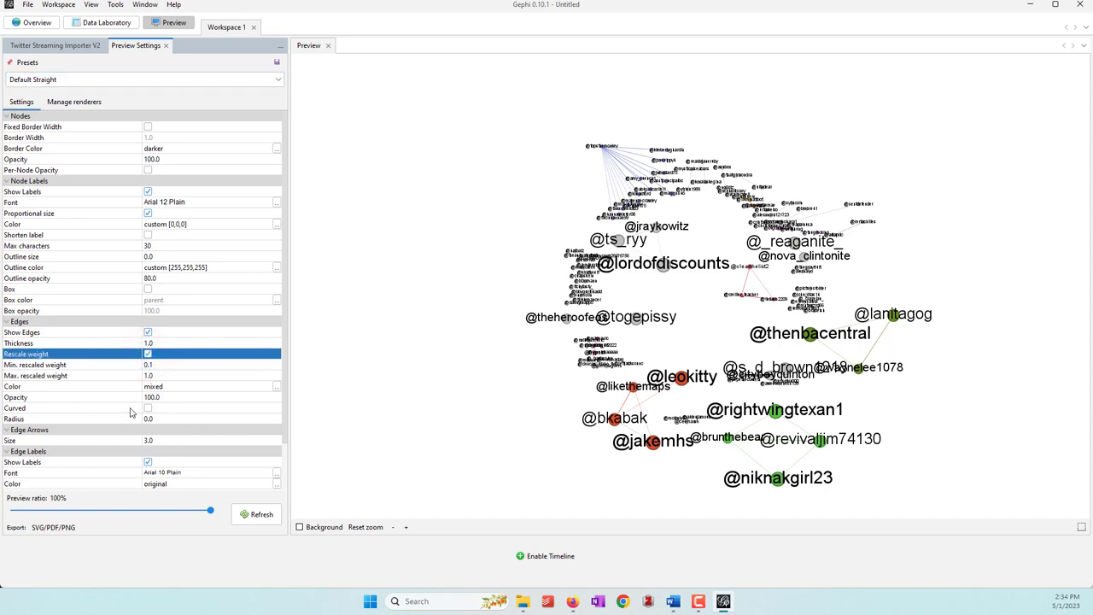
{"action": "left_click", "coordinate": [260, 511]}
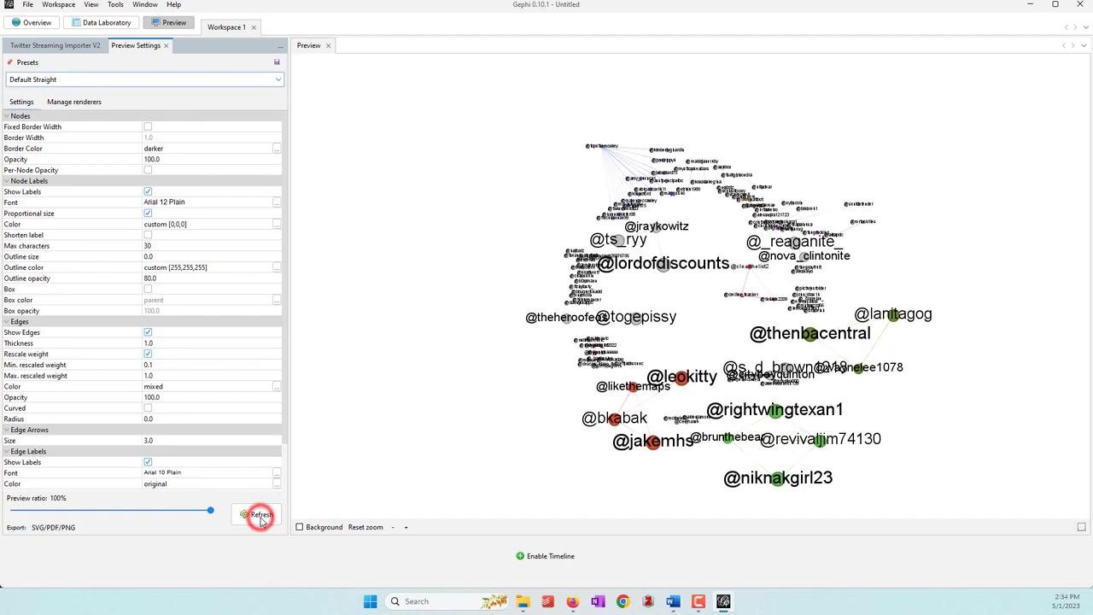
{"action": "left_click", "coordinate": [263, 515]}
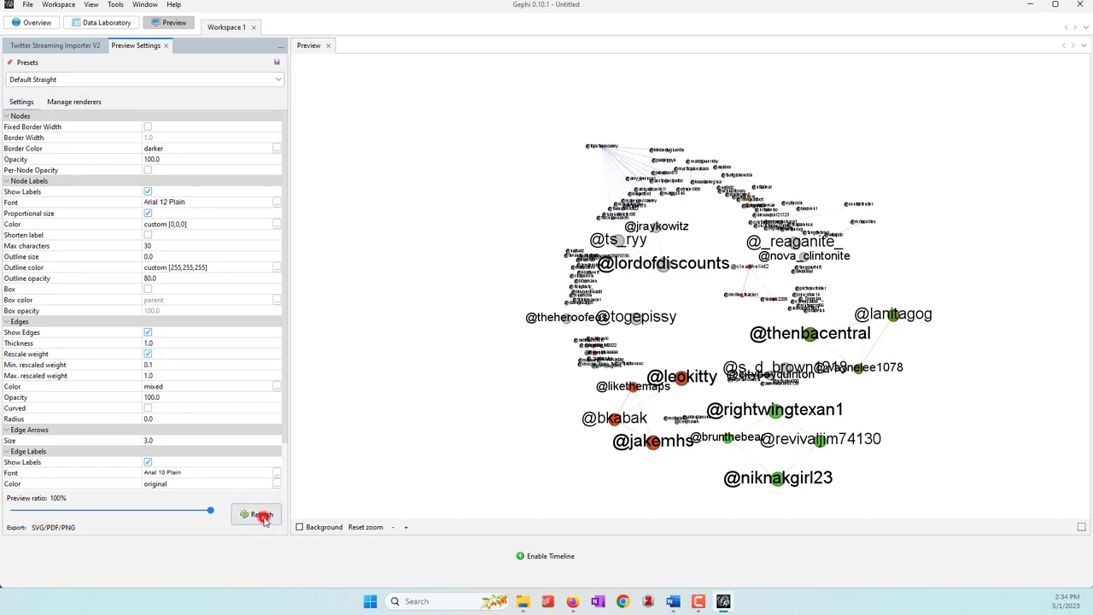
{"action": "left_click", "coordinate": [160, 345]}
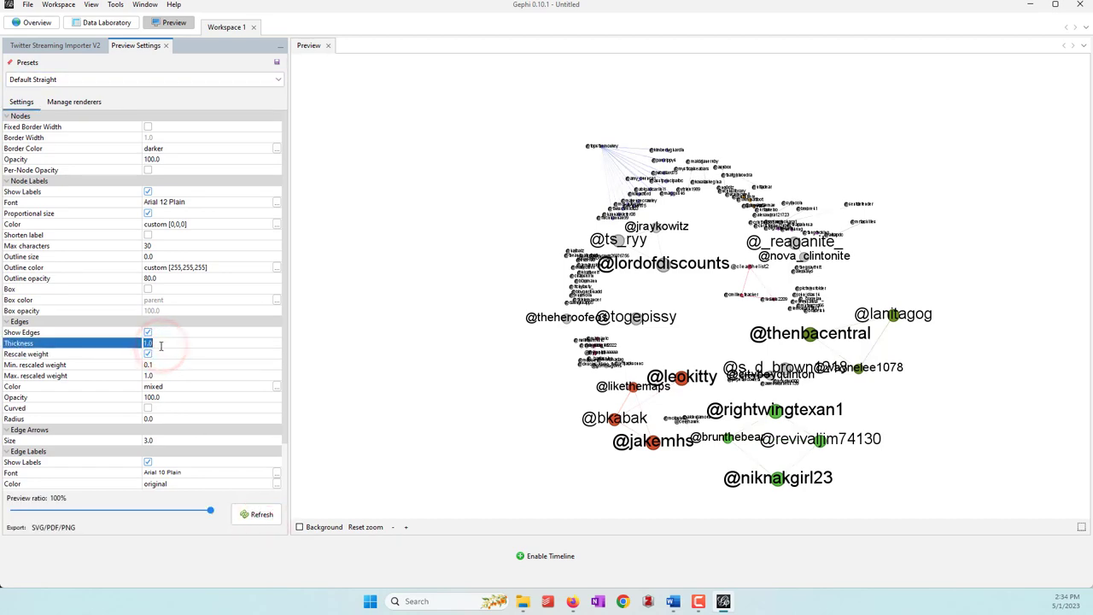
{"action": "left_click", "coordinate": [251, 512]}
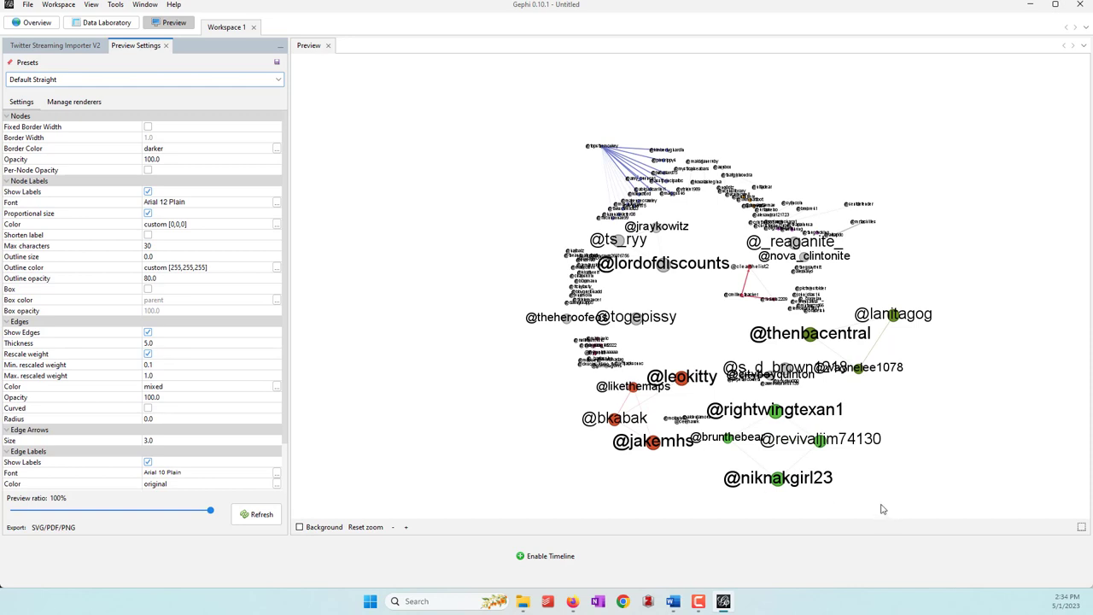
{"action": "scroll", "coordinate": [908, 340], "scroll_direction": "up", "scroll_amount": 5}
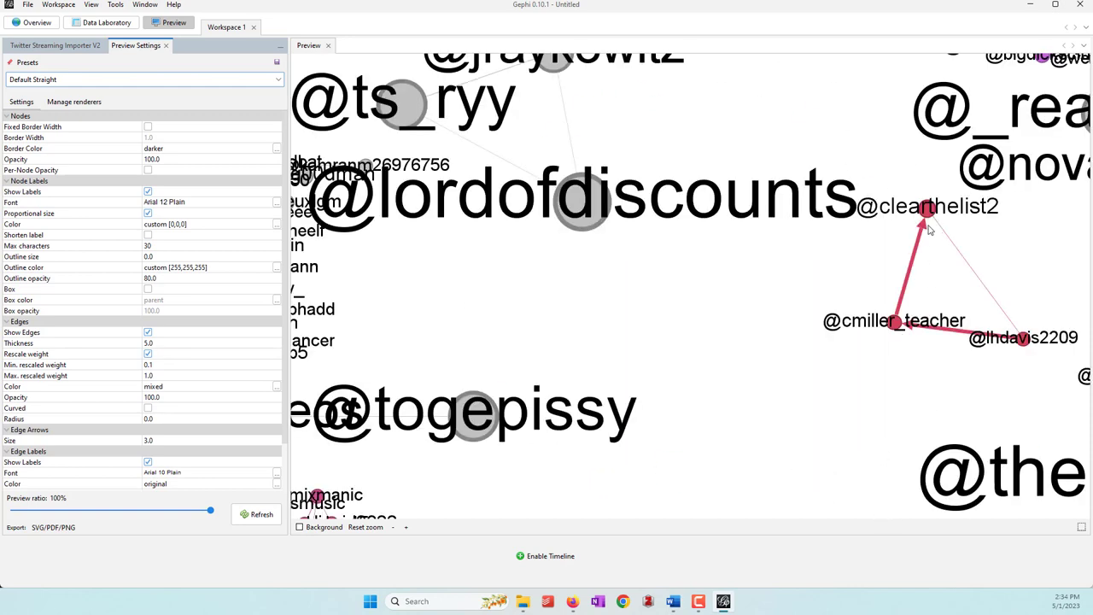
{"action": "scroll", "coordinate": [732, 248], "scroll_direction": "down", "scroll_amount": 5}
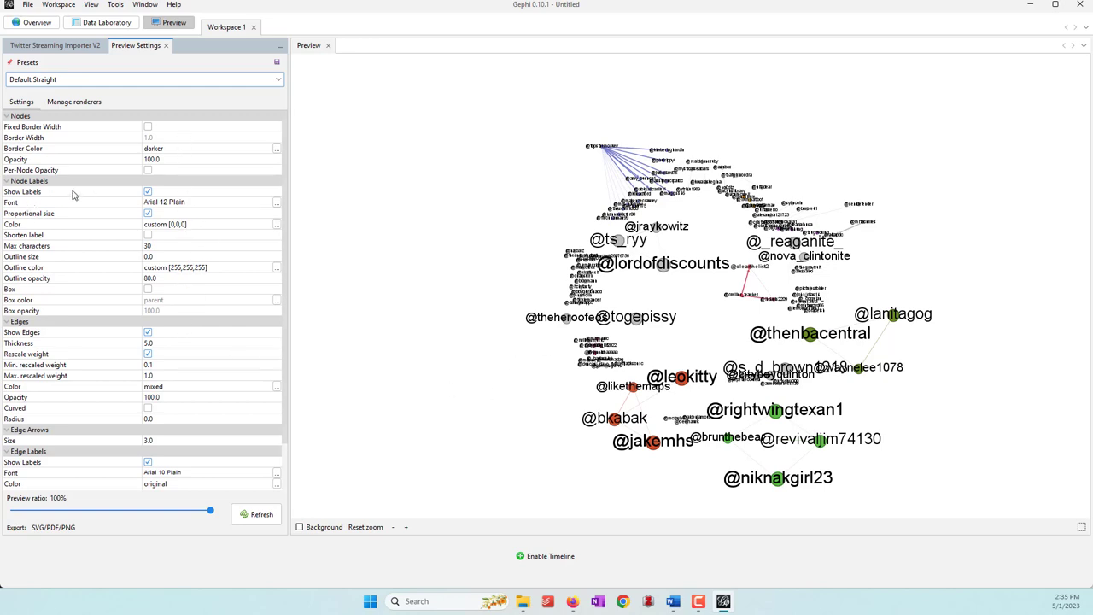
Change the node label font to Arial 8 Plain and refresh the preview
{"action": "left_click", "coordinate": [277, 206]}
{"action": "left_click", "coordinate": [622, 241]}
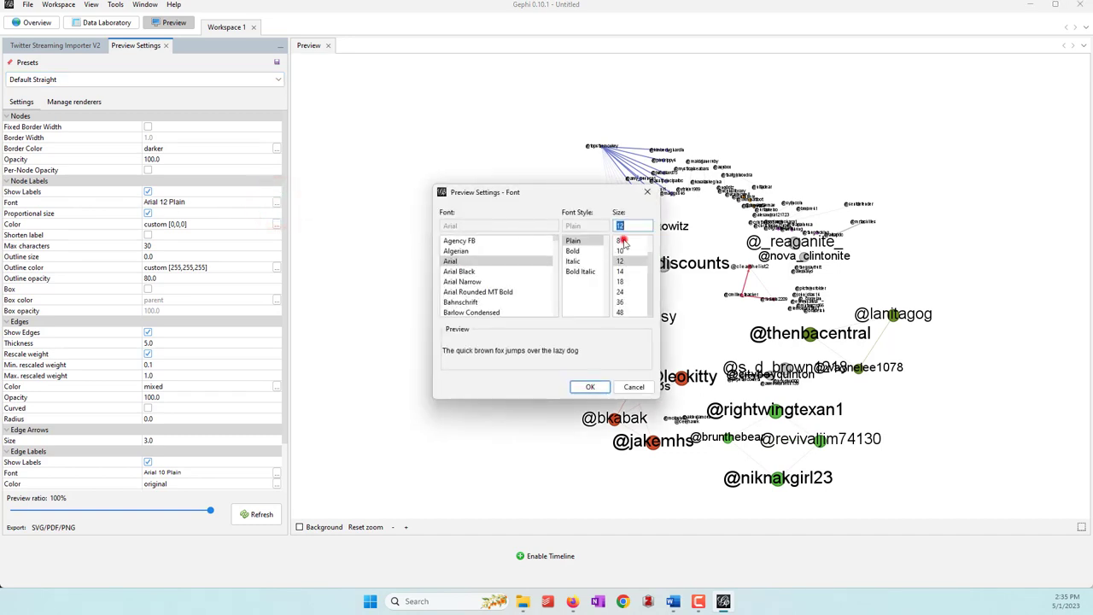
{"action": "left_click", "coordinate": [592, 388]}
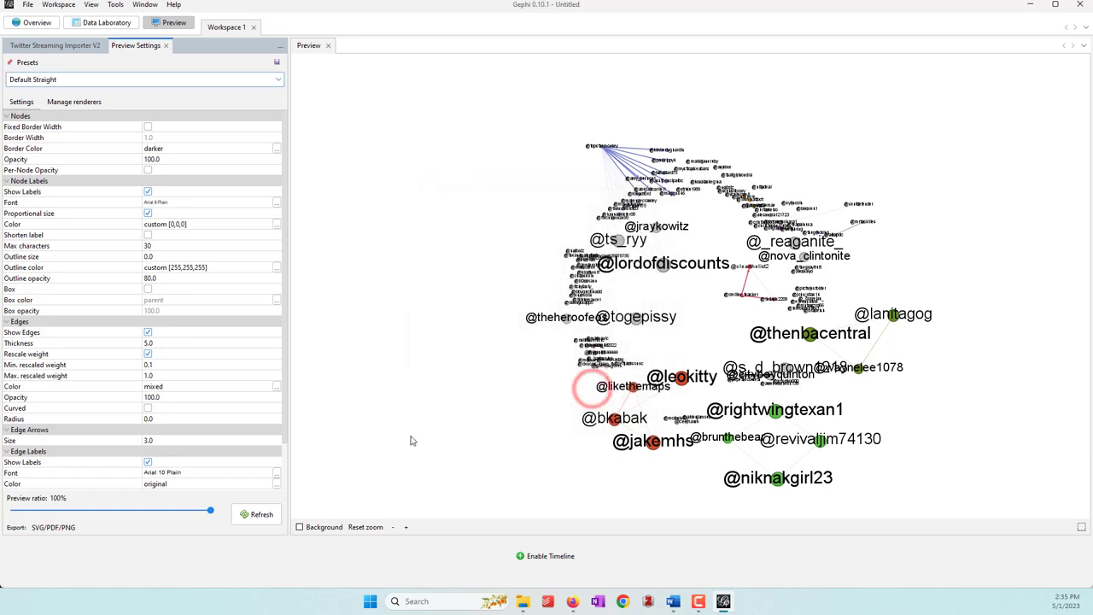
{"action": "left_click", "coordinate": [264, 521]}
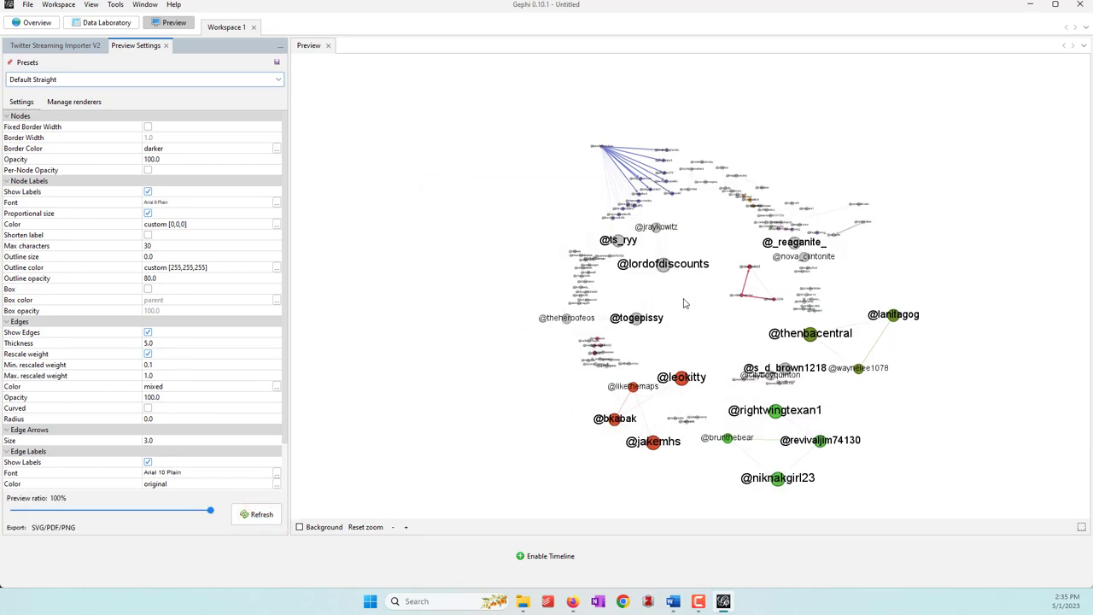
{"action": "left_click", "coordinate": [298, 527]}
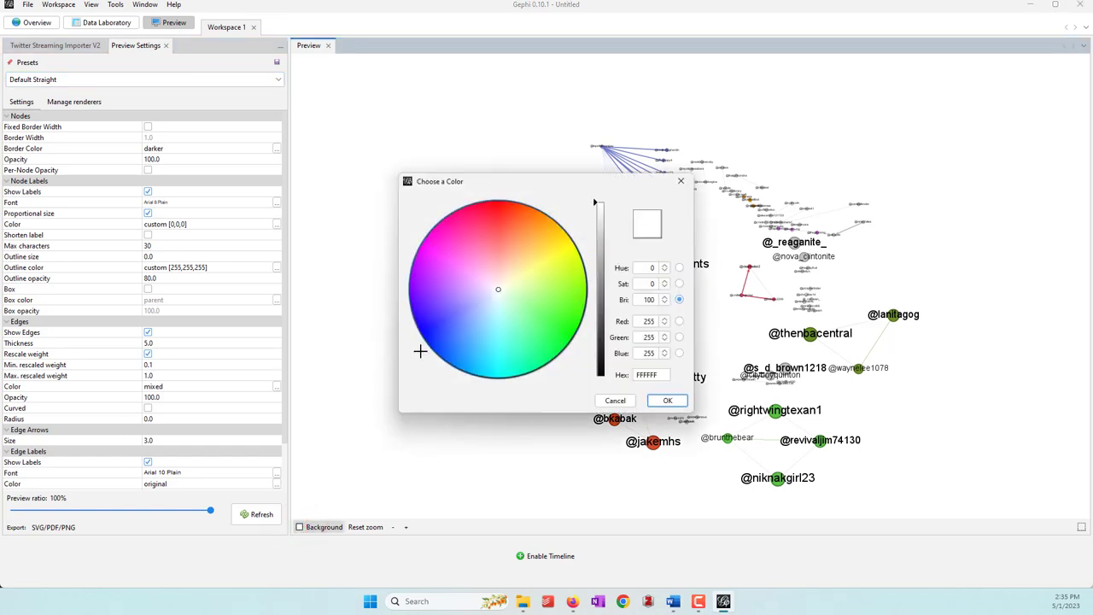
{"action": "left_click_drag", "start_coordinate": [416, 317], "coordinate": [494, 229]}
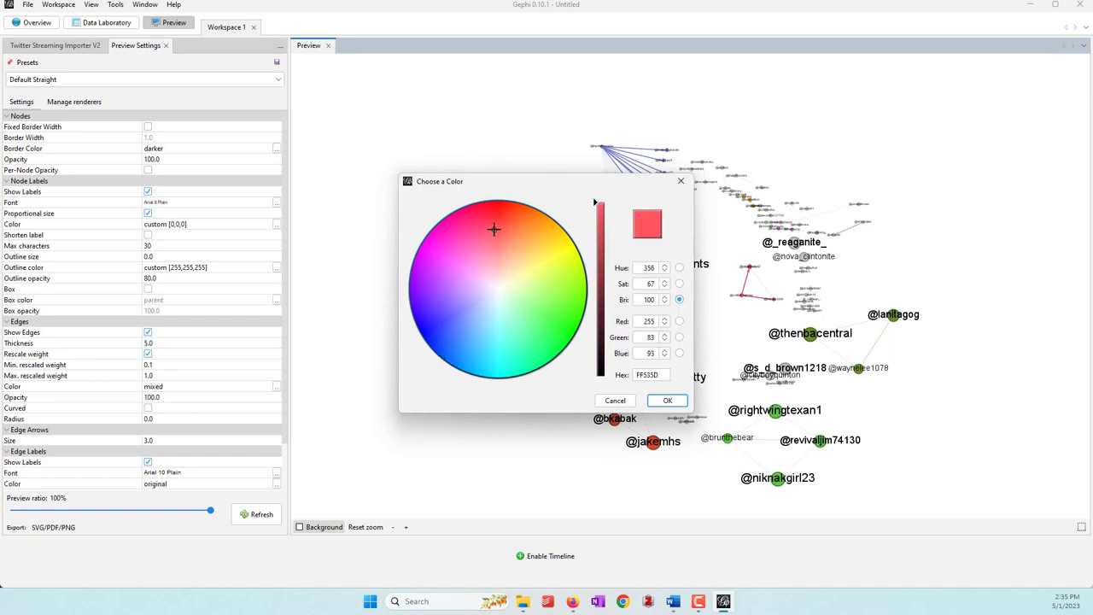
{"action": "left_click", "coordinate": [669, 401]}
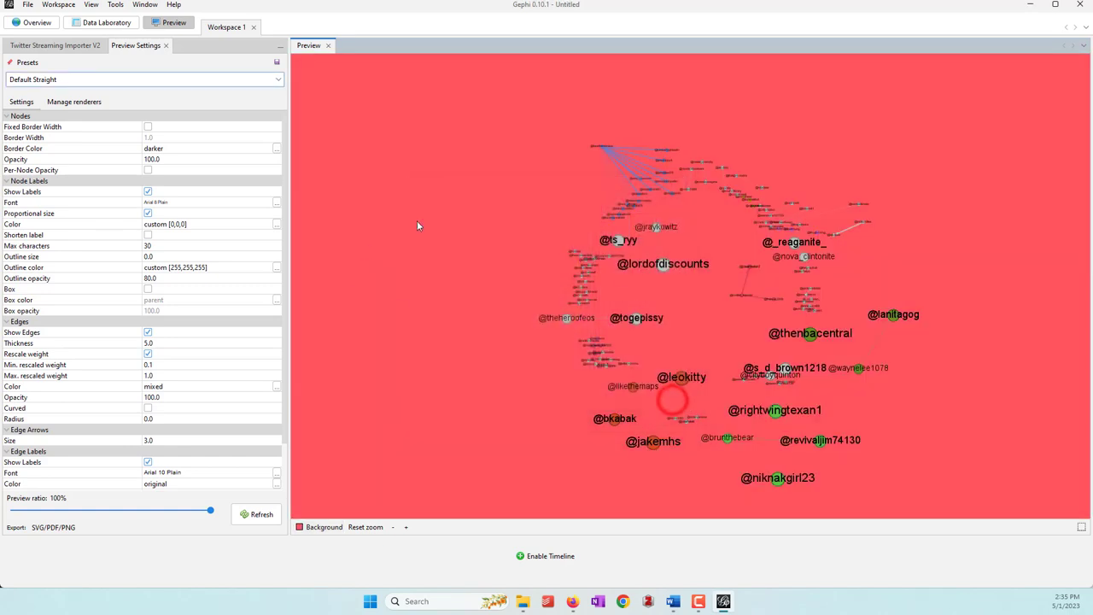
{"action": "left_click", "coordinate": [353, 529]}
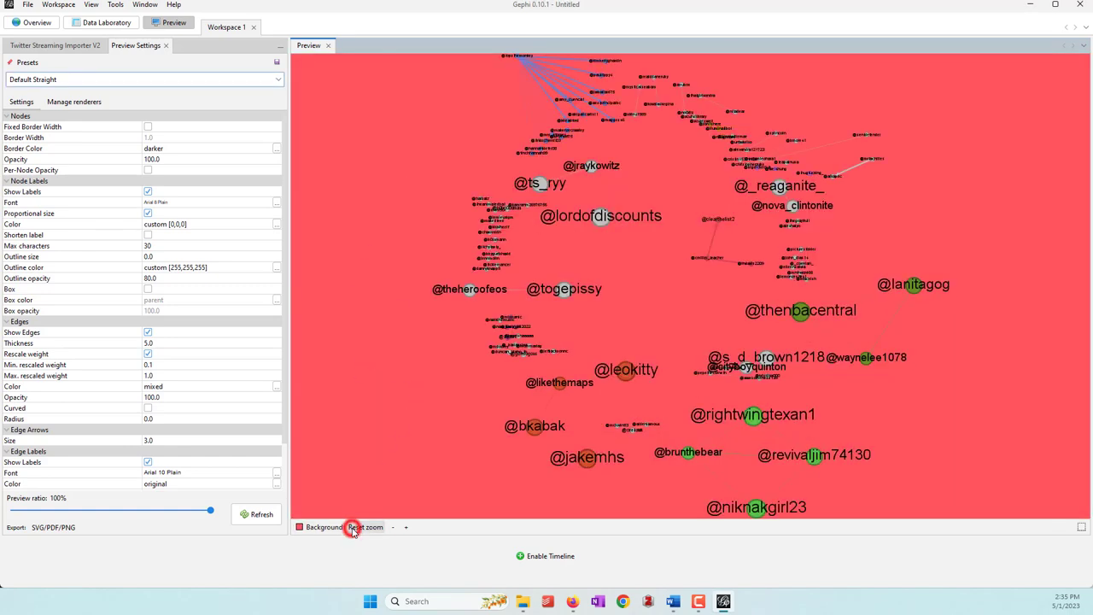
{"action": "left_click", "coordinate": [317, 529]}
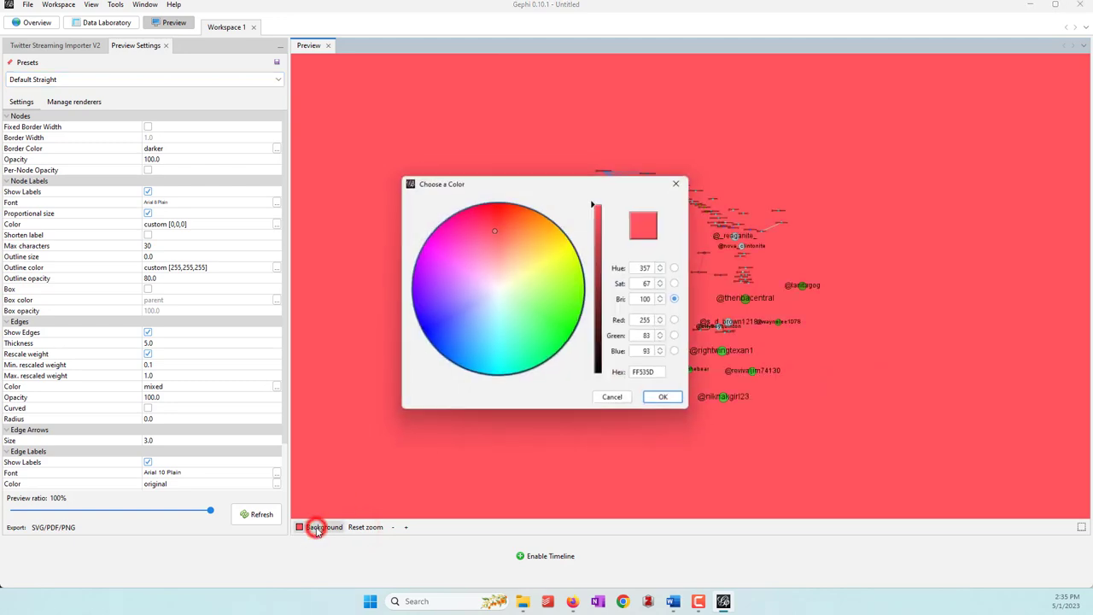
{"action": "left_click", "coordinate": [669, 401]}
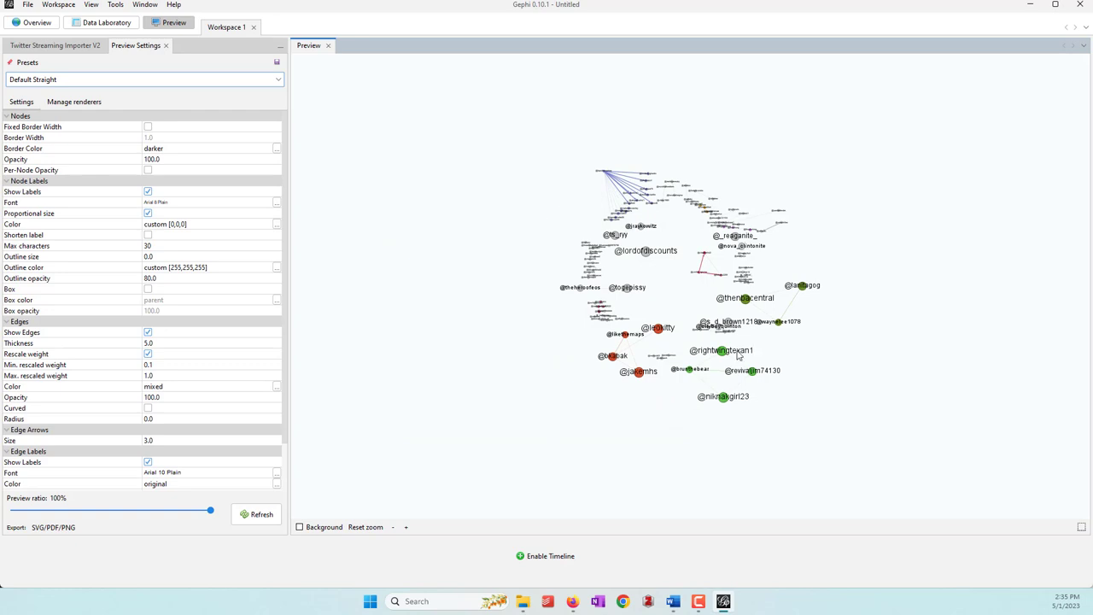
Export the preview as PNG file user.png on the Desktop, then open the image from File Explorer
{"action": "left_click", "coordinate": [57, 526]}
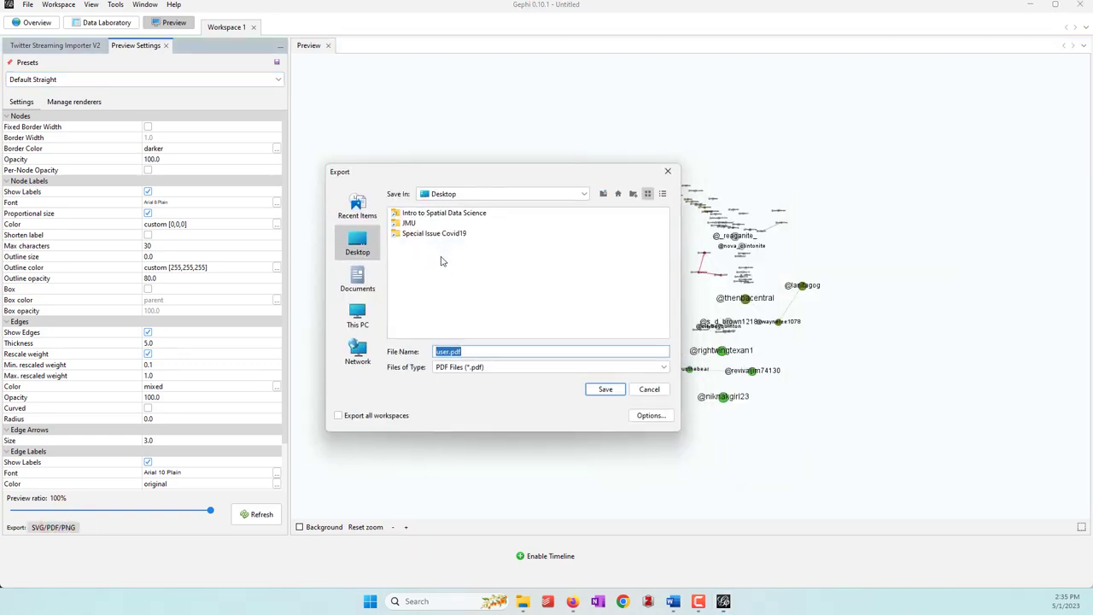
{"action": "left_click", "coordinate": [499, 369]}
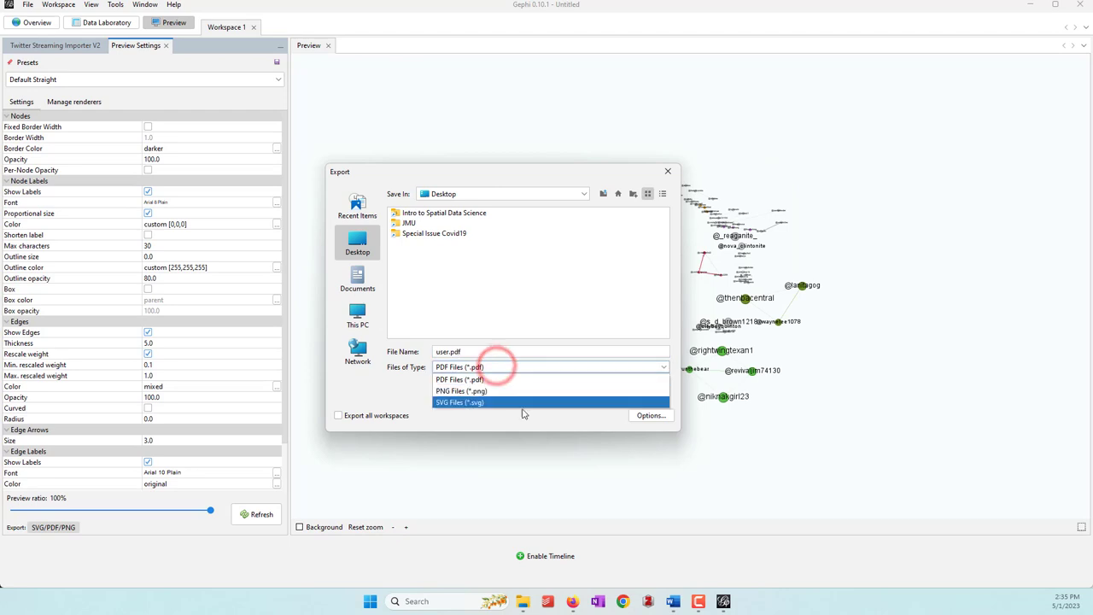
{"action": "left_click", "coordinate": [474, 391]}
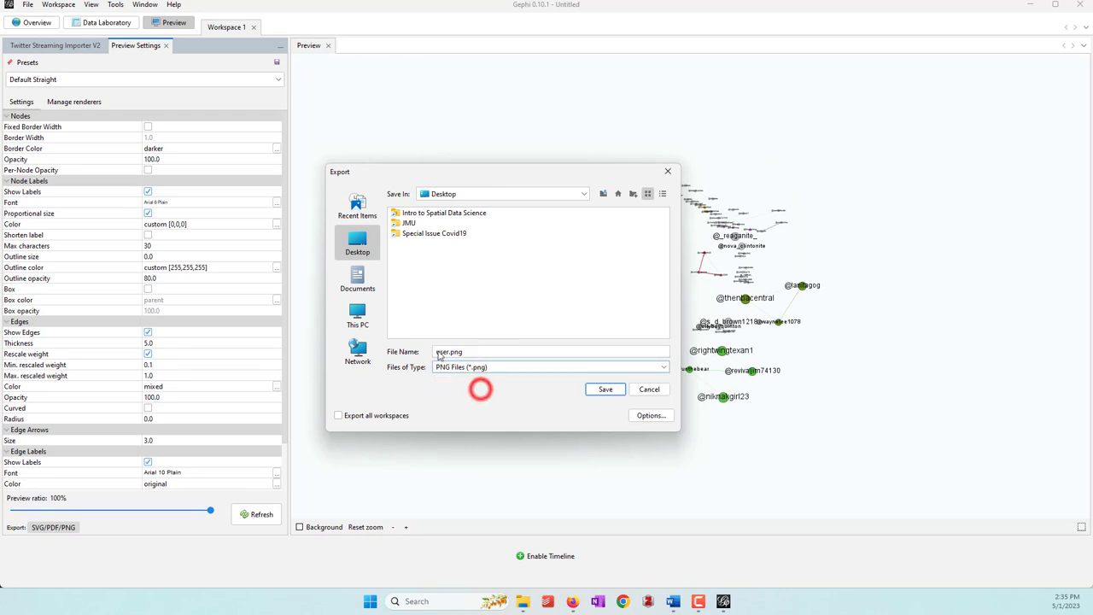
{"action": "left_click", "coordinate": [605, 390]}
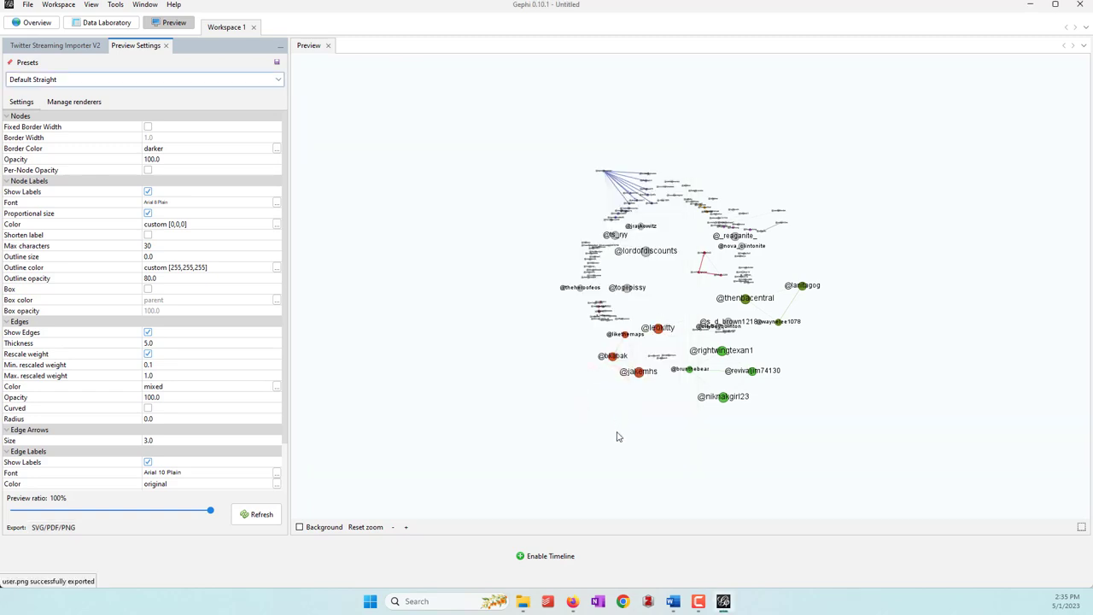
{"action": "key", "text": "super+e"}
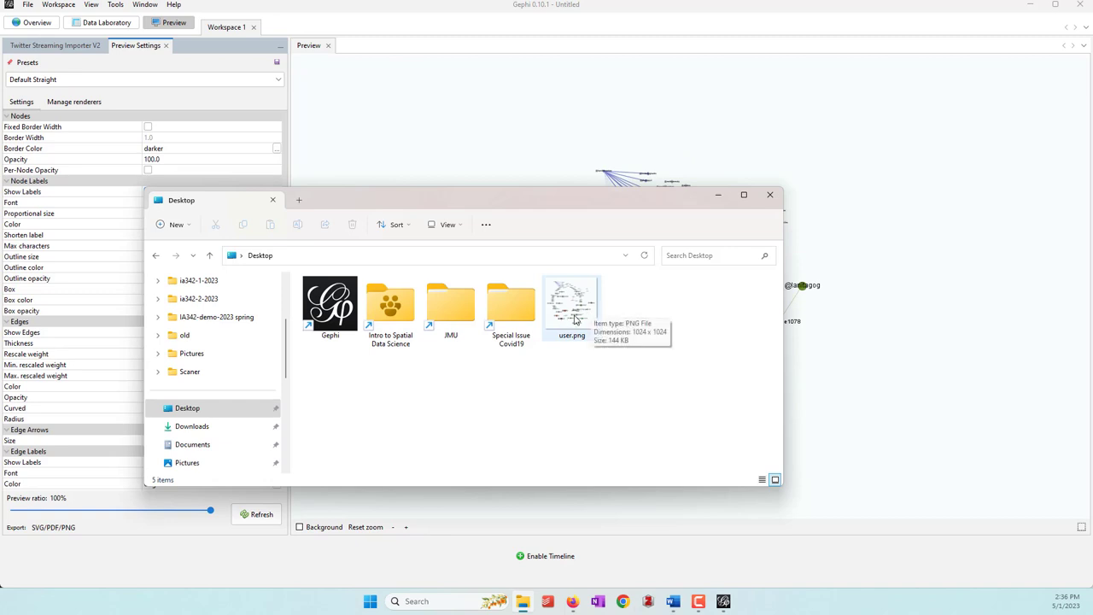
{"action": "double_click", "coordinate": [575, 318]}
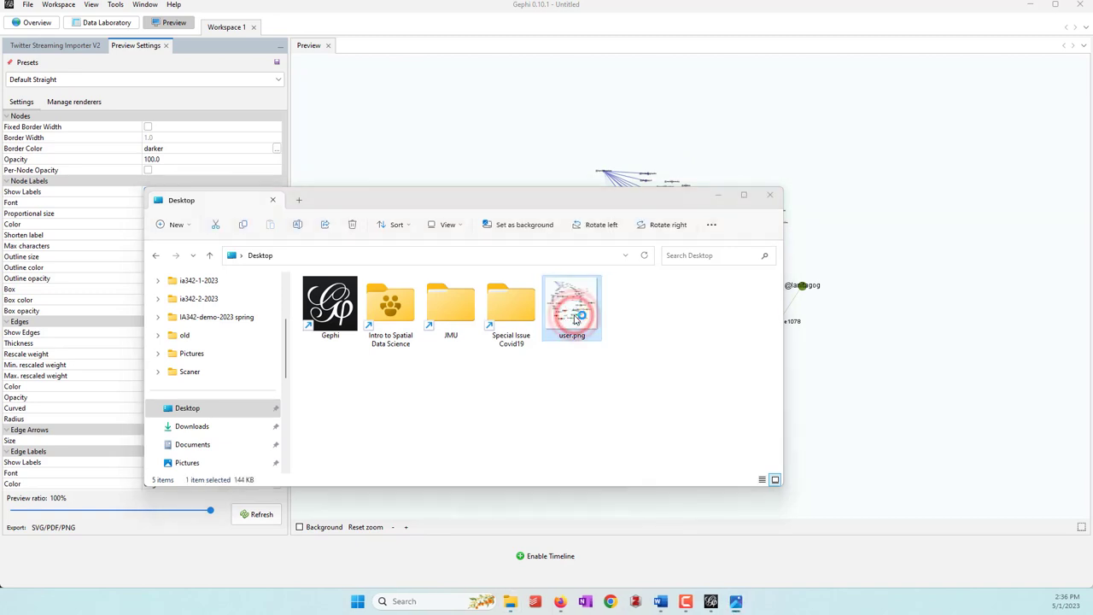